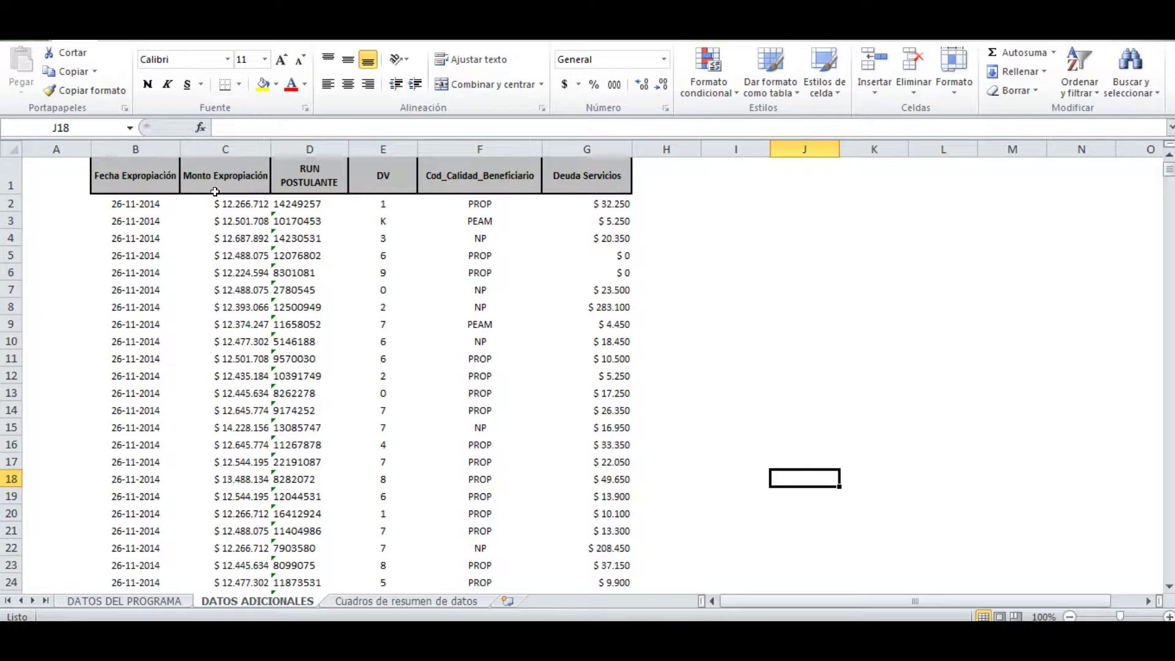
Step: Review the Monto Expropiación and RUN POSTULANTE columns on the DATOS ADICIONALES sheet, and switch to DATOS DEL PROGRAMA
{"action": "left_click", "coordinate": [232, 168]}
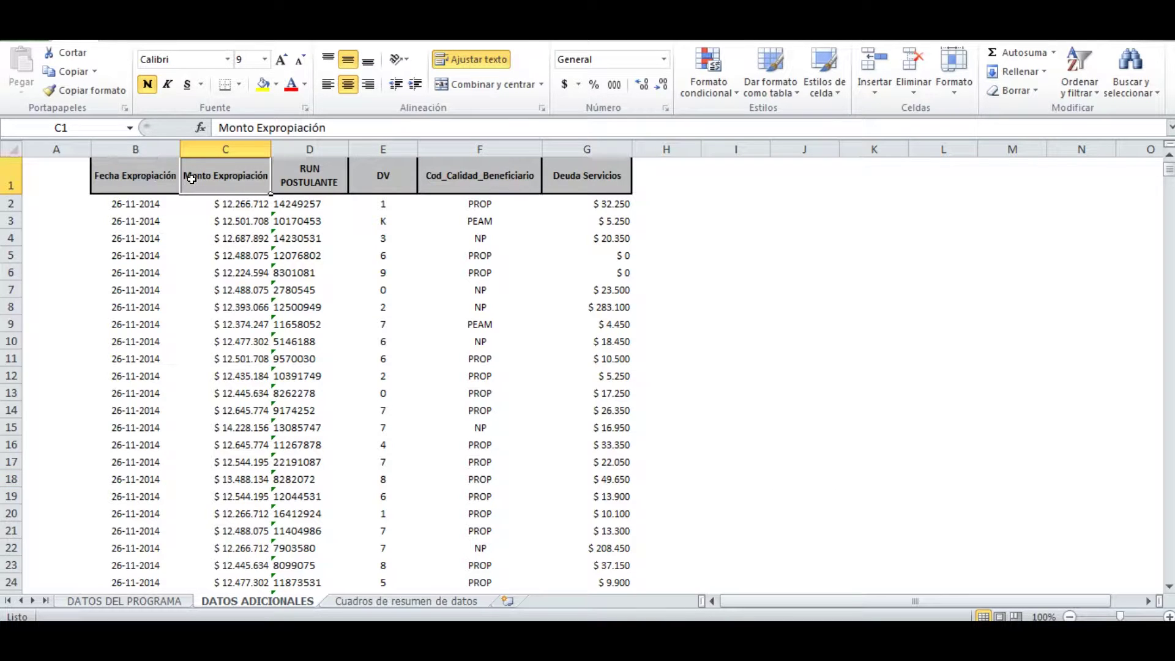
{"action": "left_click", "coordinate": [312, 170]}
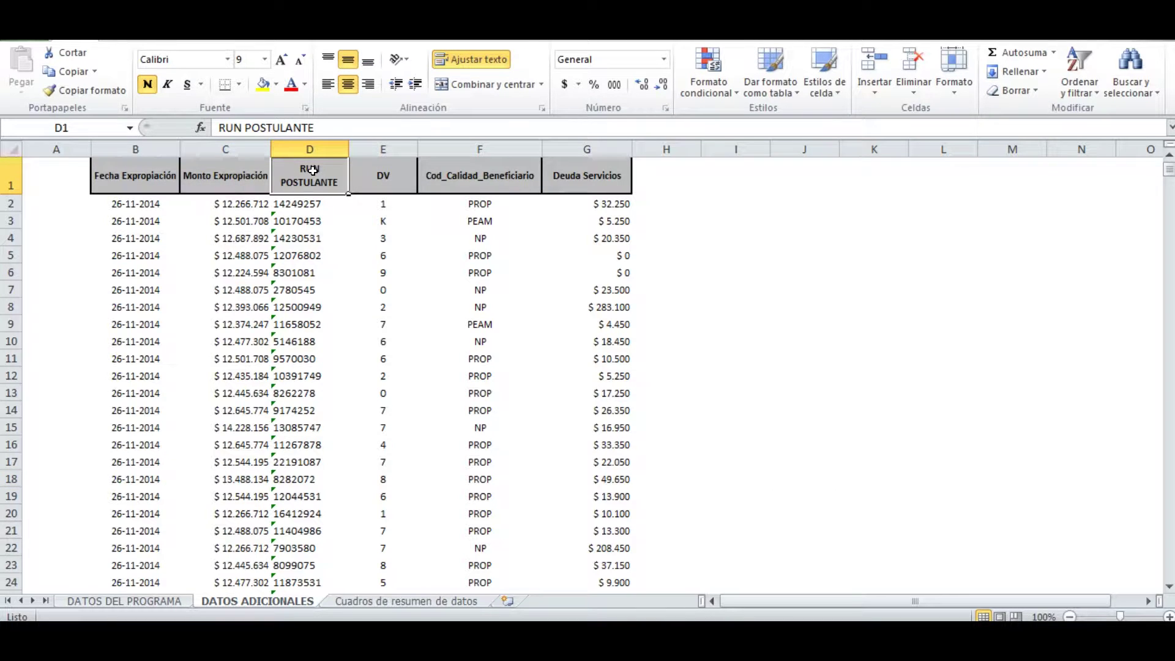
{"action": "left_click", "coordinate": [291, 208]}
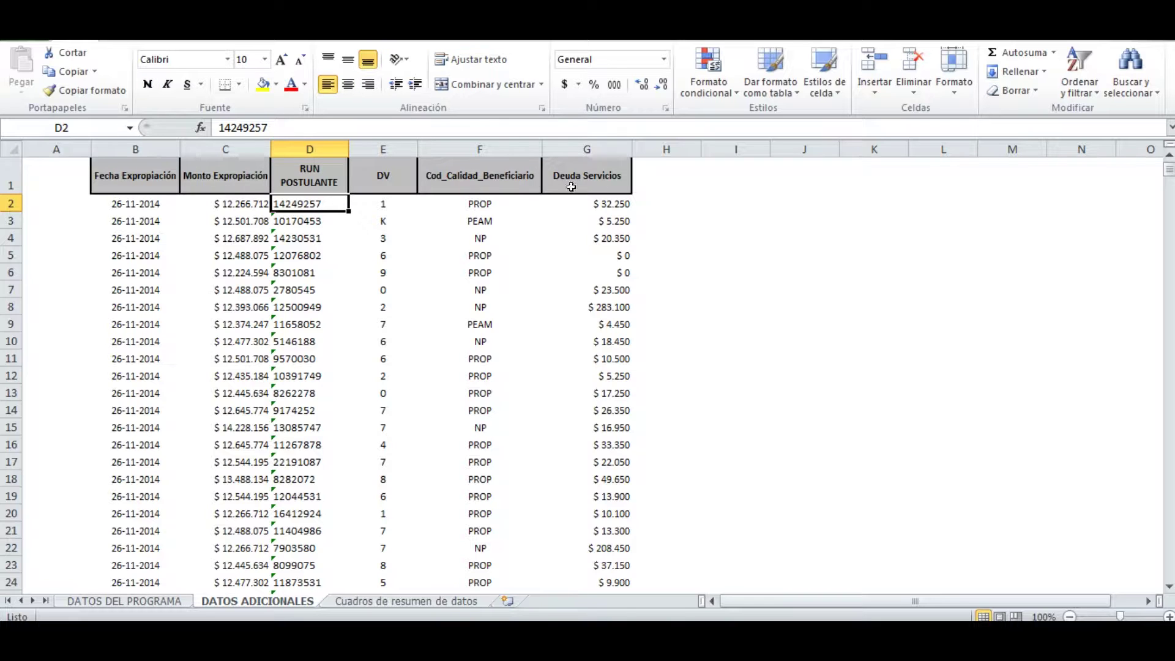
{"action": "left_click", "coordinate": [147, 601]}
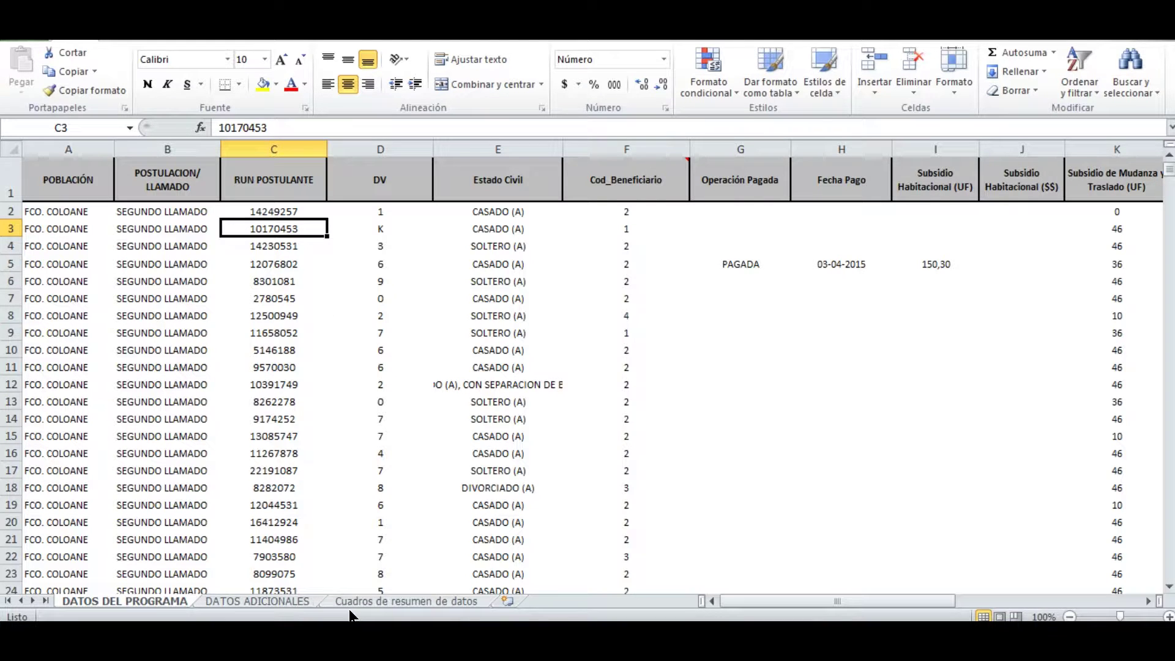
Step: Examine the Ejecución Financiera summary table on the Cuadros de resumen de datos sheet, covering its subtitles, years and operation rows
{"action": "left_click", "coordinate": [392, 603]}
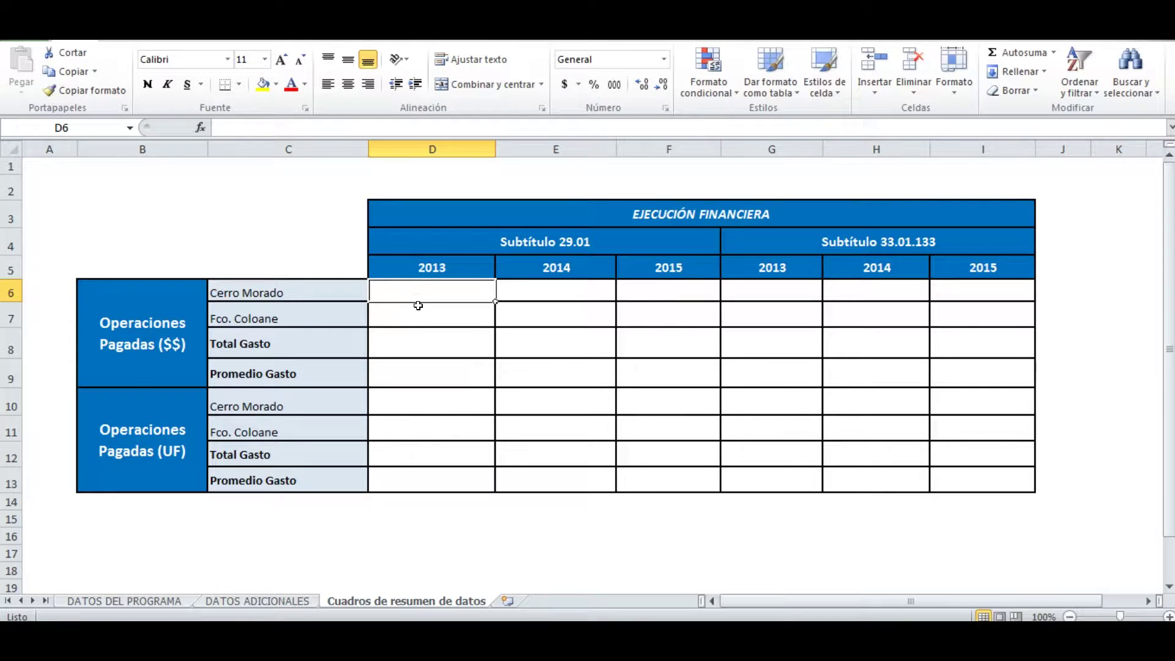
{"action": "left_click", "coordinate": [151, 309]}
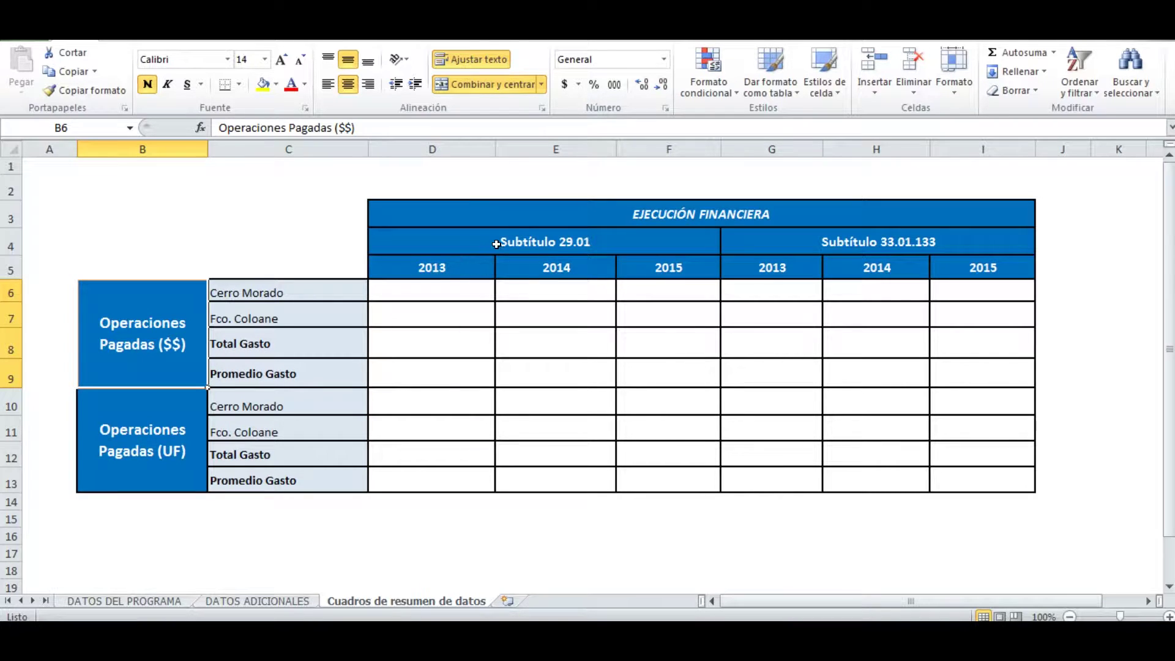
{"action": "left_click", "coordinate": [497, 245]}
{"action": "left_click", "coordinate": [830, 243]}
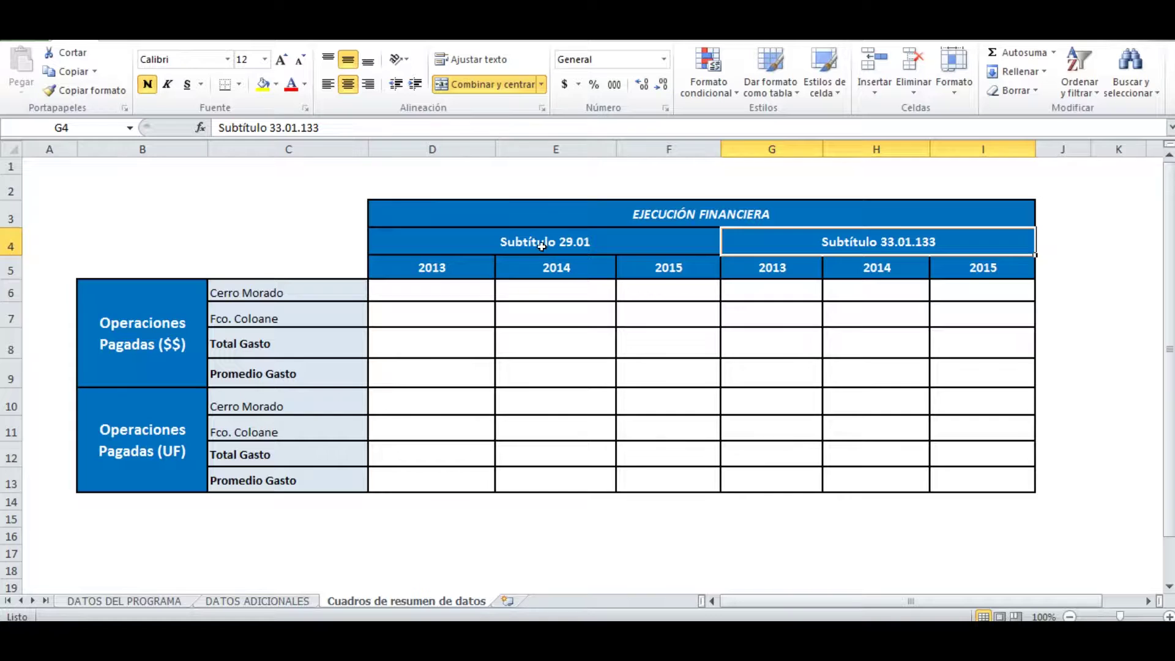
{"action": "left_click", "coordinate": [542, 247]}
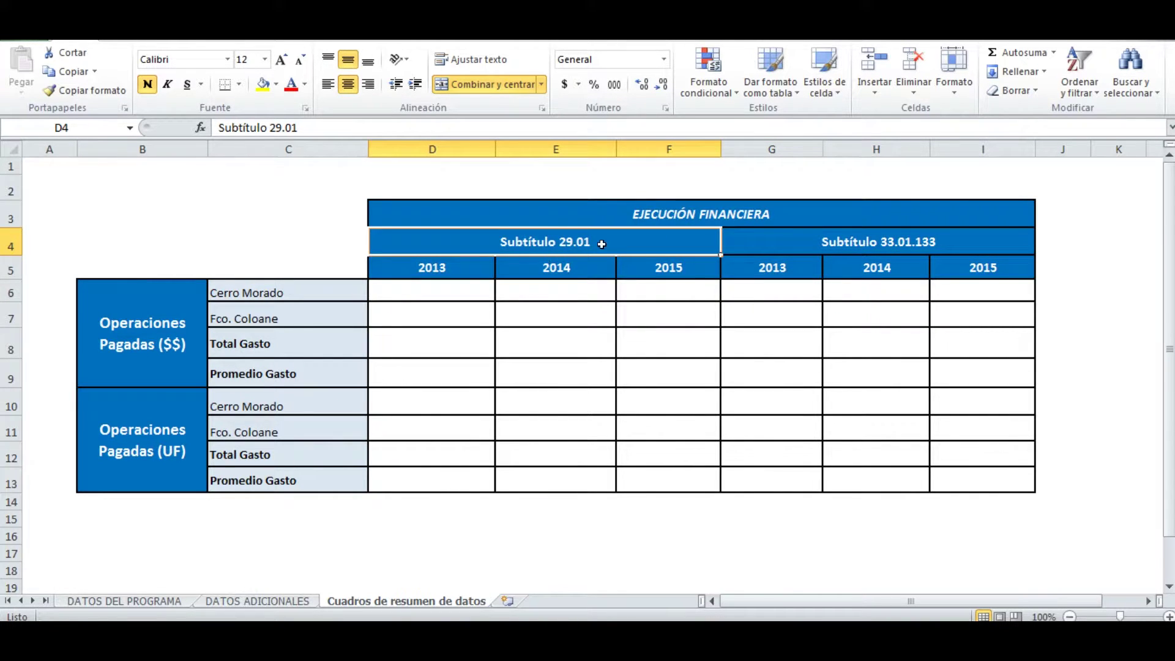
{"action": "left_click", "coordinate": [889, 238]}
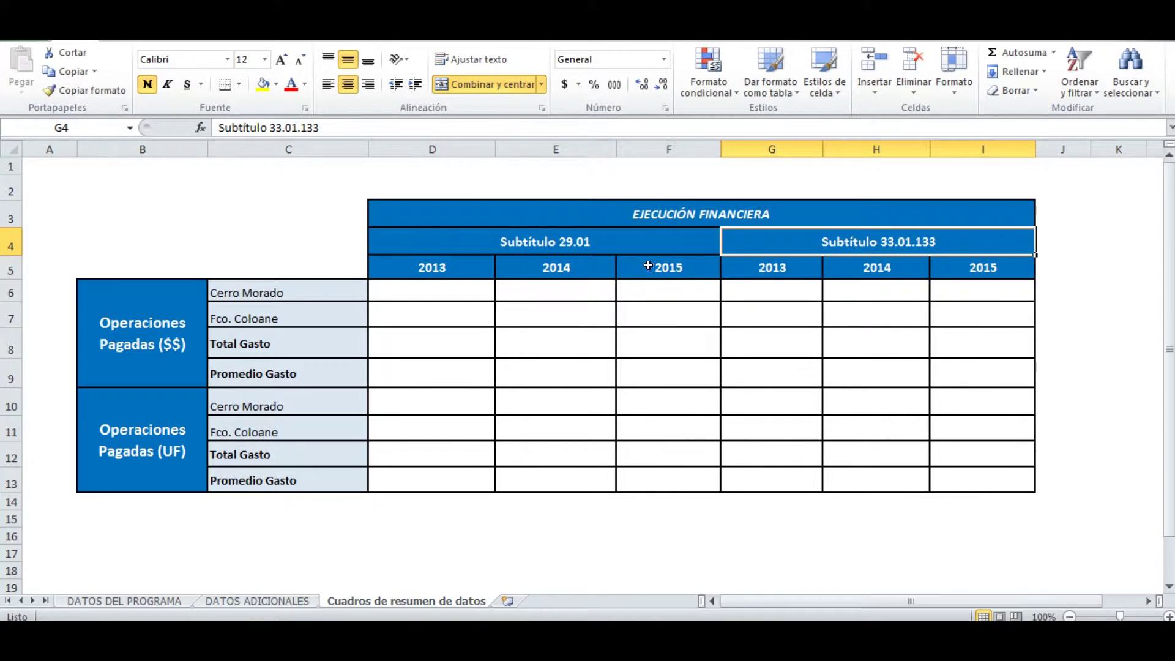
{"action": "left_click", "coordinate": [565, 241]}
{"action": "left_click", "coordinate": [927, 242]}
{"action": "left_click_drag", "start_coordinate": [439, 260], "coordinate": [981, 267]}
{"action": "left_click_drag", "start_coordinate": [349, 289], "coordinate": [352, 335]}
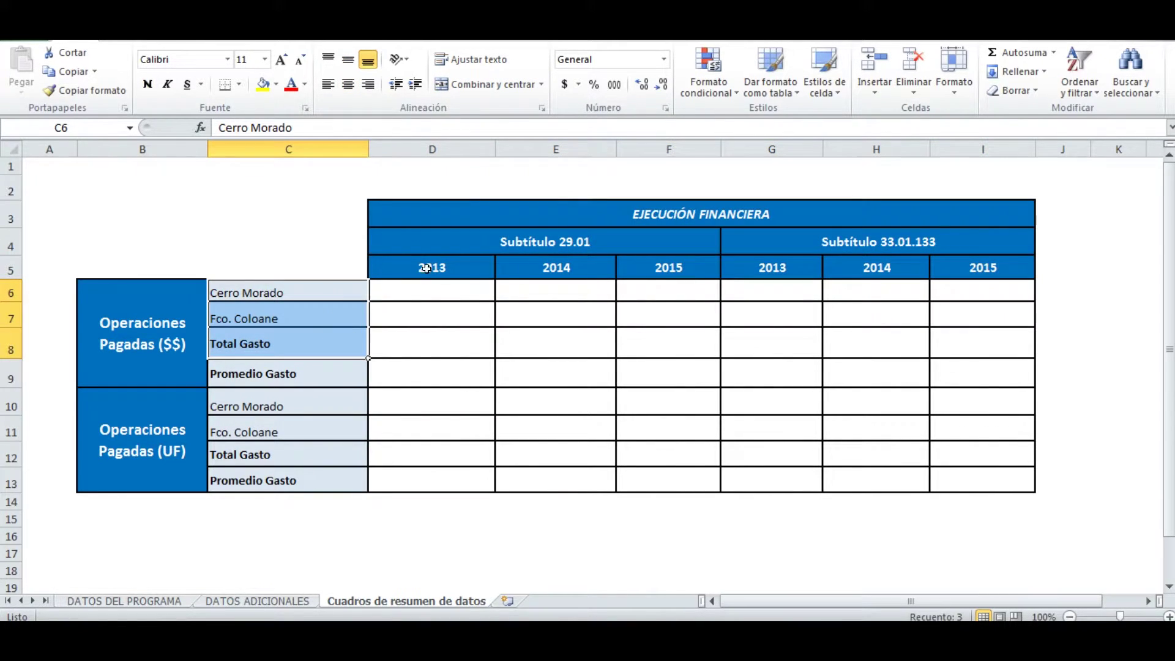
{"action": "left_click", "coordinate": [411, 287]}
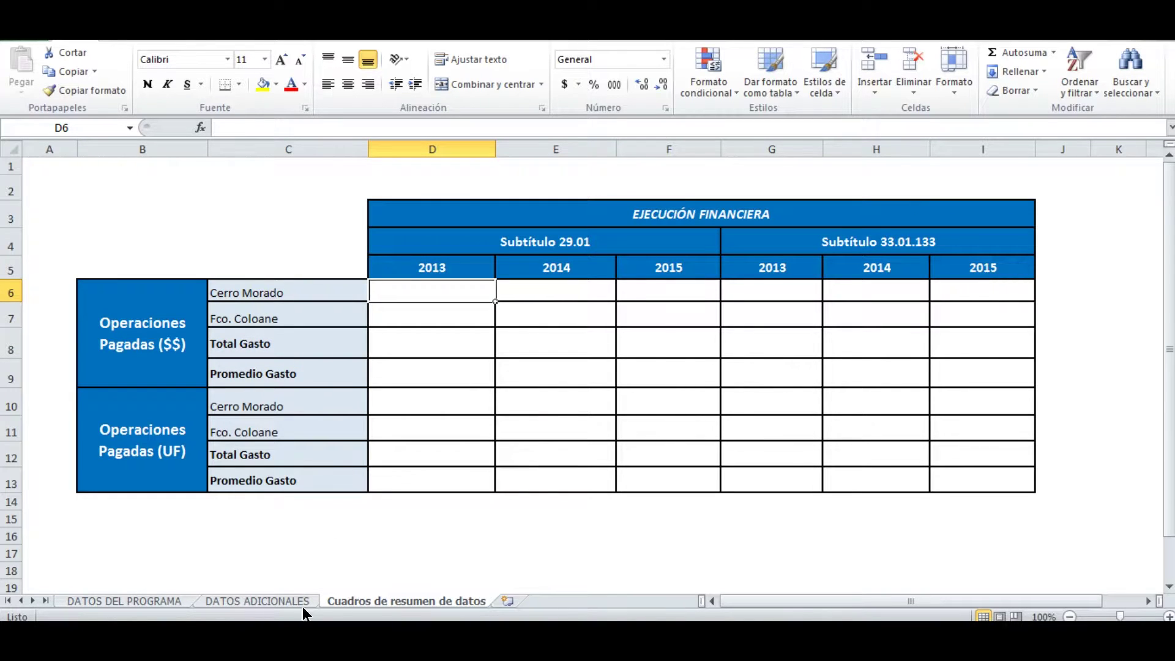
Step: Turn on filtering for the header row of the DATOS DEL PROGRAMA sheet, and remove the filter again
{"action": "left_click", "coordinate": [164, 600]}
{"action": "left_click", "coordinate": [274, 179]}
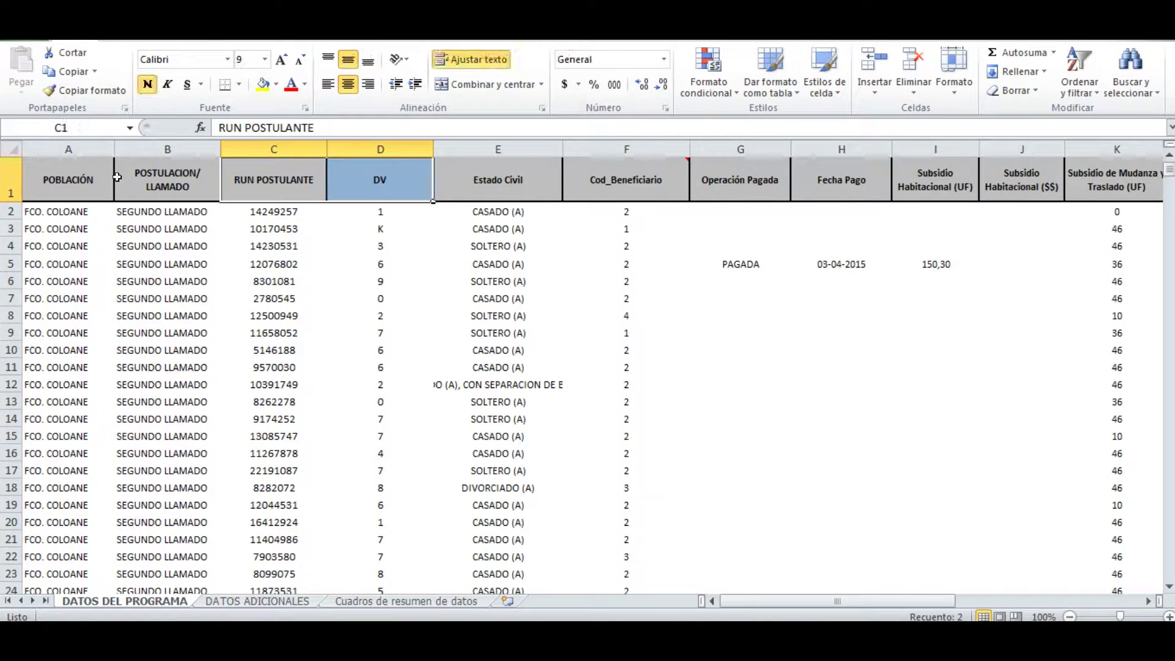
{"action": "left_click", "coordinate": [11, 179]}
{"action": "left_click", "coordinate": [398, 37]}
{"action": "left_click", "coordinate": [458, 71]}
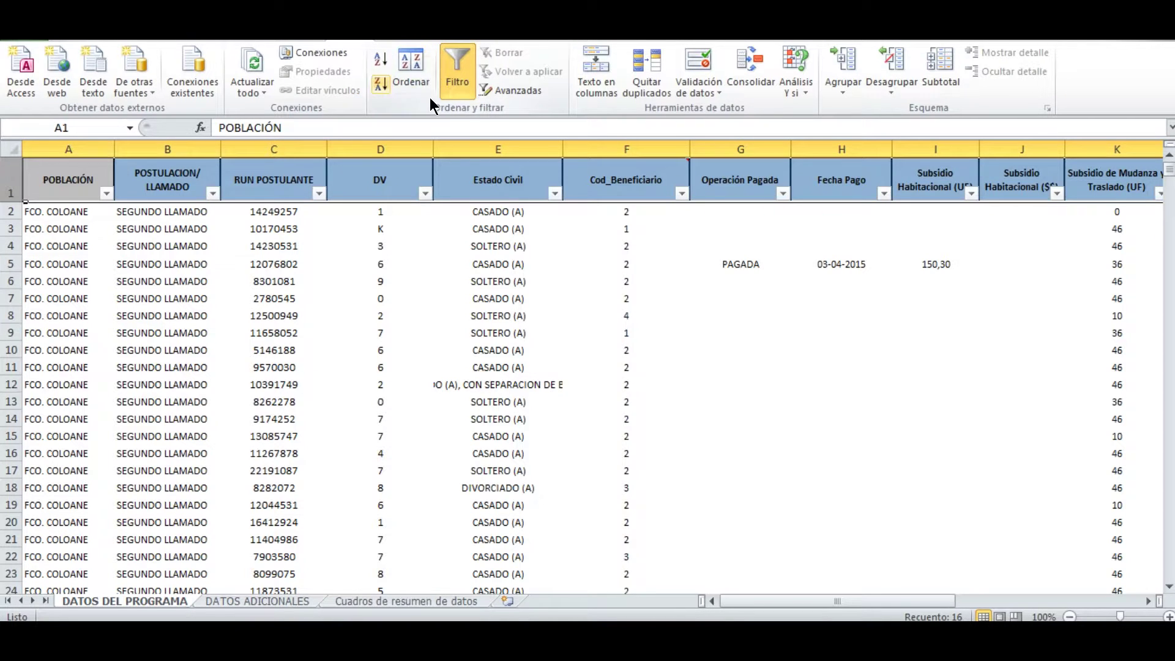
{"action": "left_click", "coordinate": [397, 174]}
{"action": "left_click", "coordinate": [107, 193]}
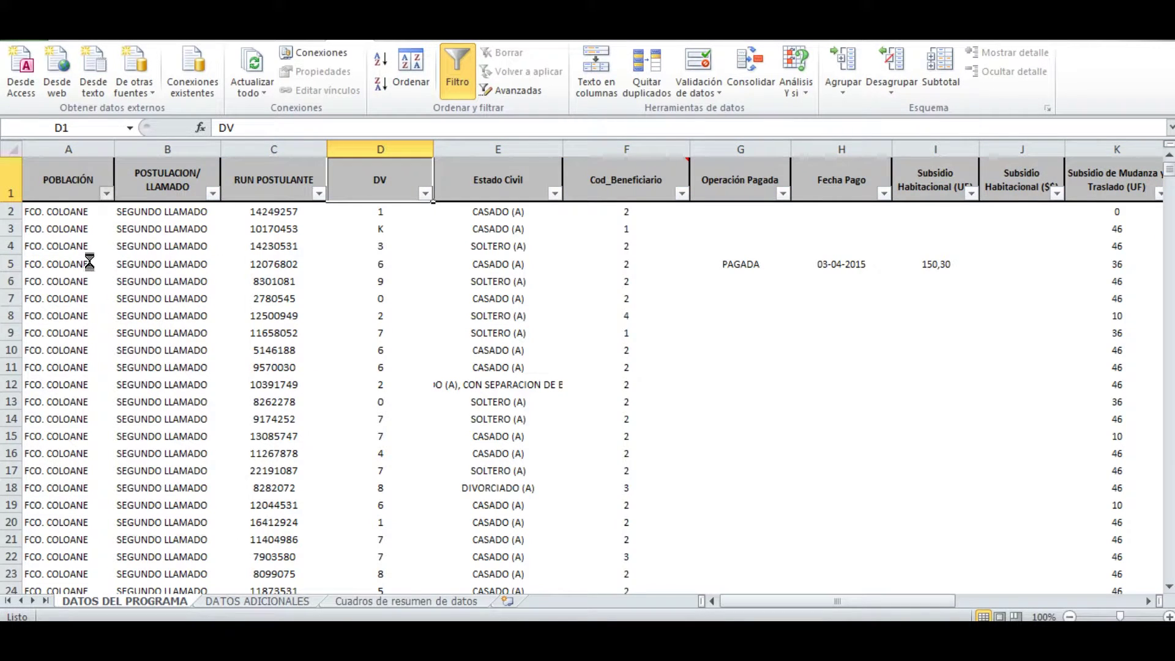
{"action": "left_click", "coordinate": [285, 270]}
{"action": "left_click", "coordinate": [453, 86]}
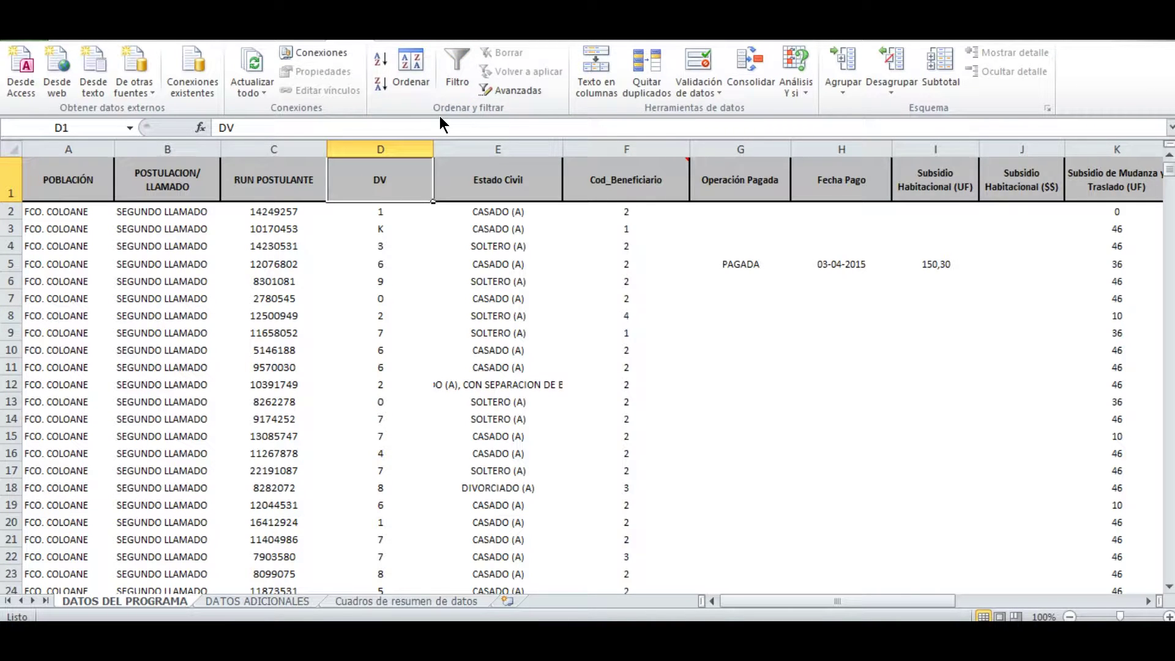
Step: Select the POBLACIÓN data from A2 down to its last row to check its extent, and return to the sheet's start
{"action": "left_click", "coordinate": [409, 64]}
{"action": "key", "text": "ctrl+shift+Down"}
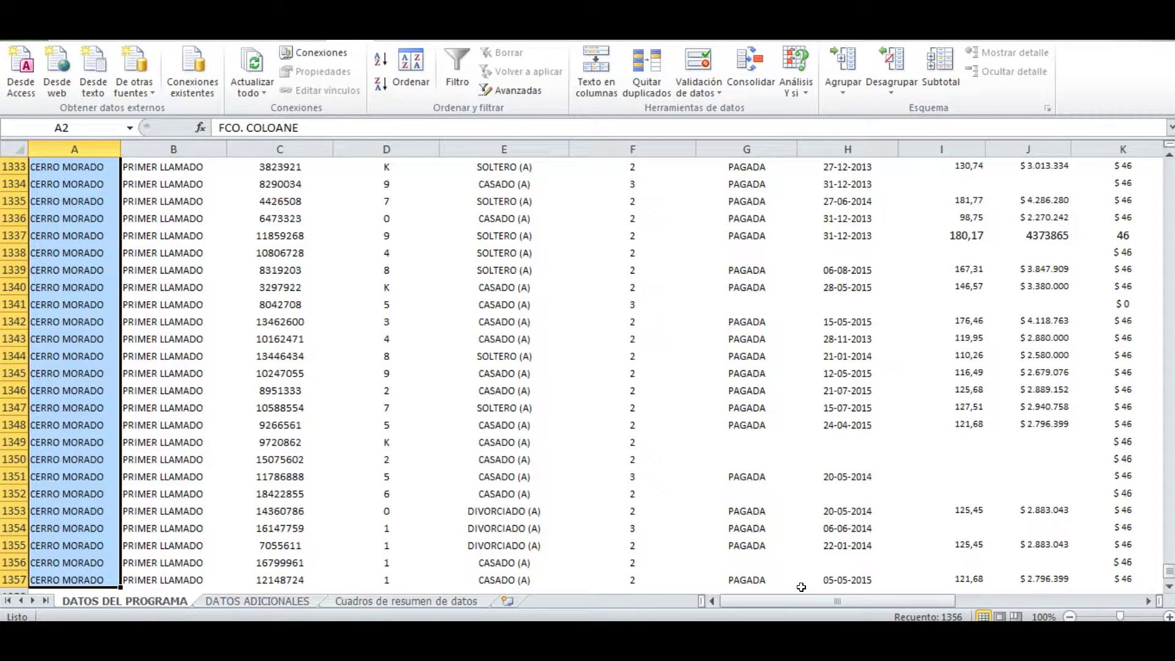
{"action": "key", "text": "ctrl+Home"}
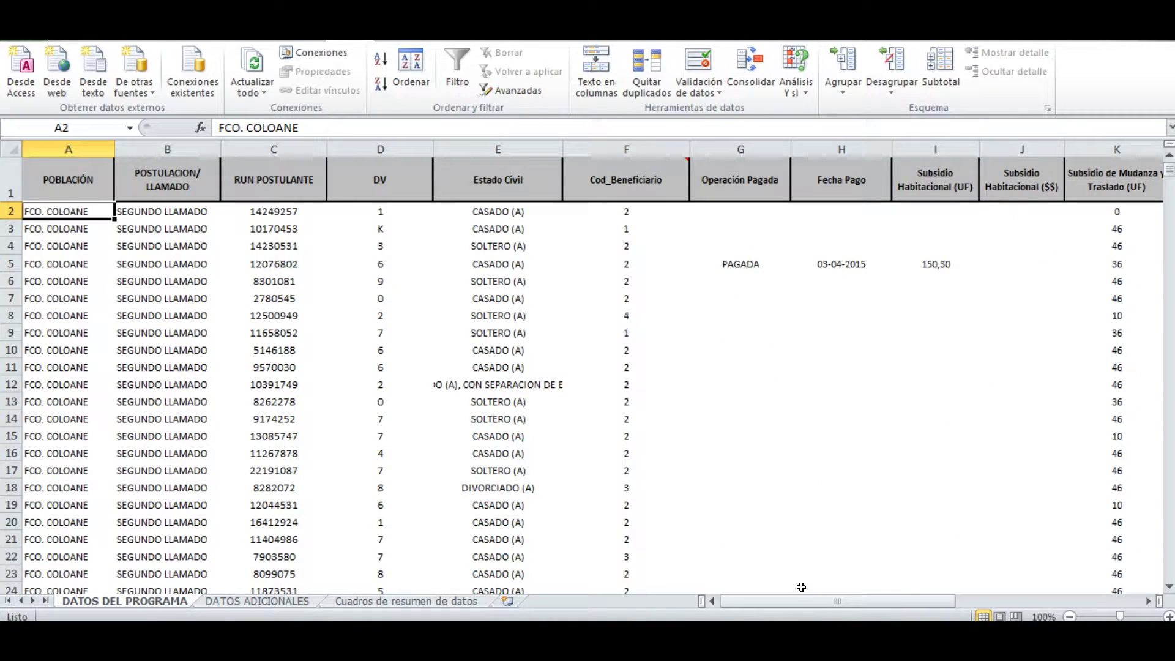
Step: Compare the RUN POSTULANTE and DV columns of the DATOS DEL PROGRAMA sheet with those on DATOS ADICIONALES
{"action": "key", "text": "Right"}
{"action": "key", "text": "Right"}
{"action": "key", "text": "Right"}
{"action": "key", "text": "Right"}
{"action": "key", "text": "Right"}
{"action": "key", "text": "Right"}
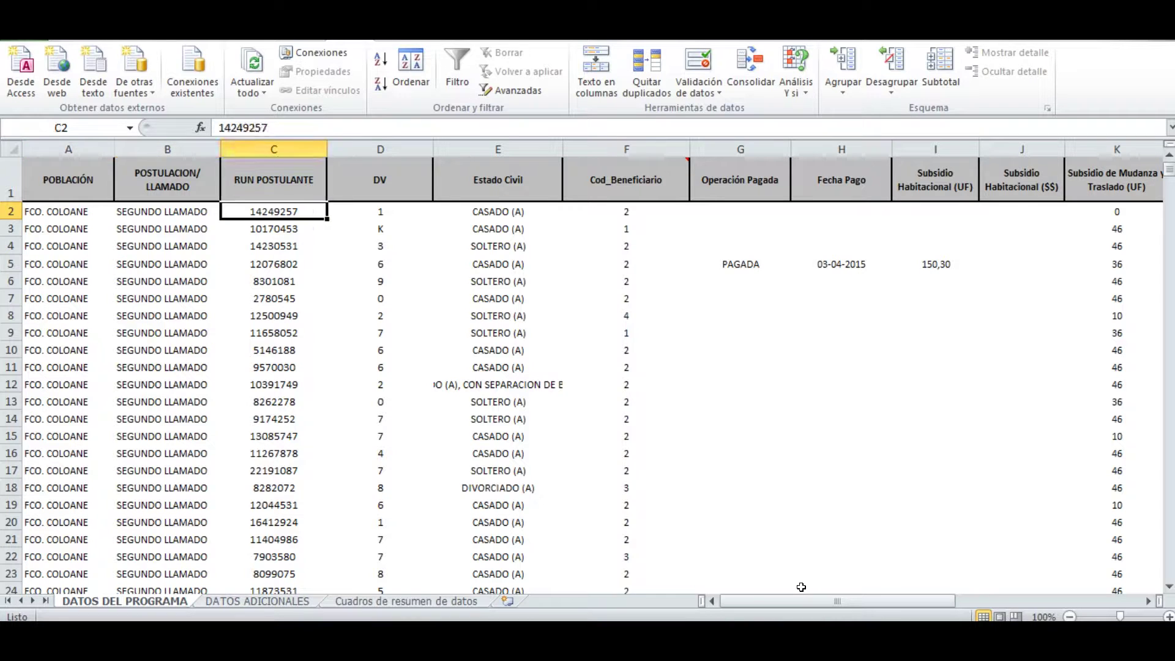
{"action": "key", "text": "Left"}
{"action": "key", "text": "Left"}
{"action": "key", "text": "Left"}
{"action": "key", "text": "Left"}
{"action": "key", "text": "Left"}
{"action": "key", "text": "Right"}
{"action": "key", "text": "Right"}
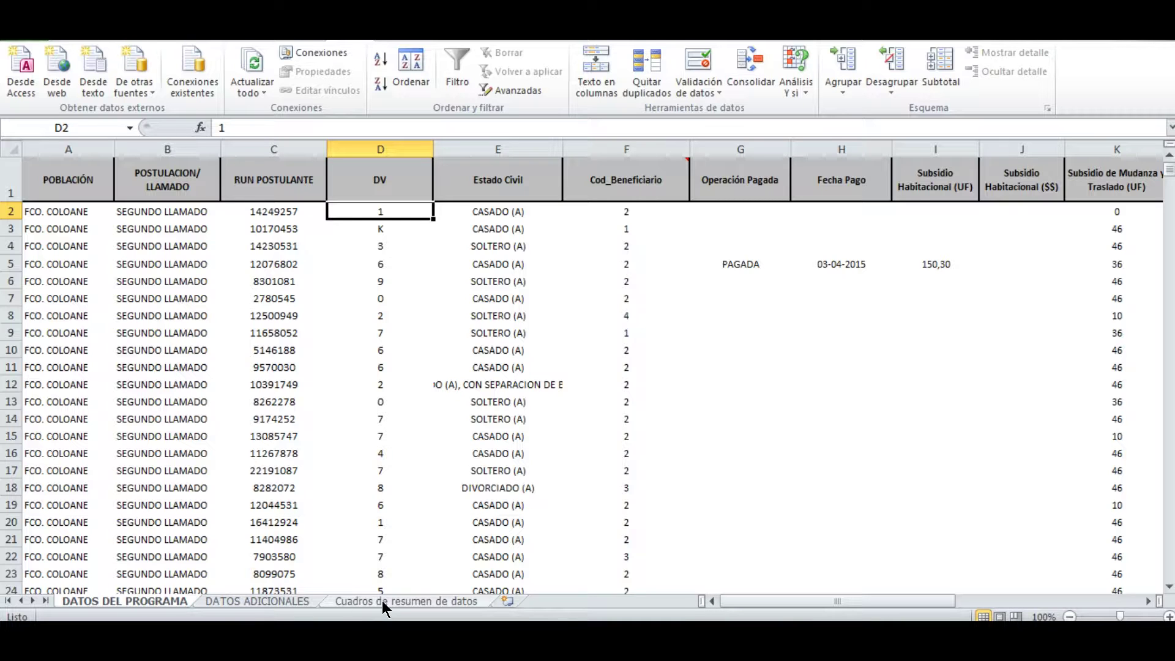
{"action": "left_click", "coordinate": [283, 602]}
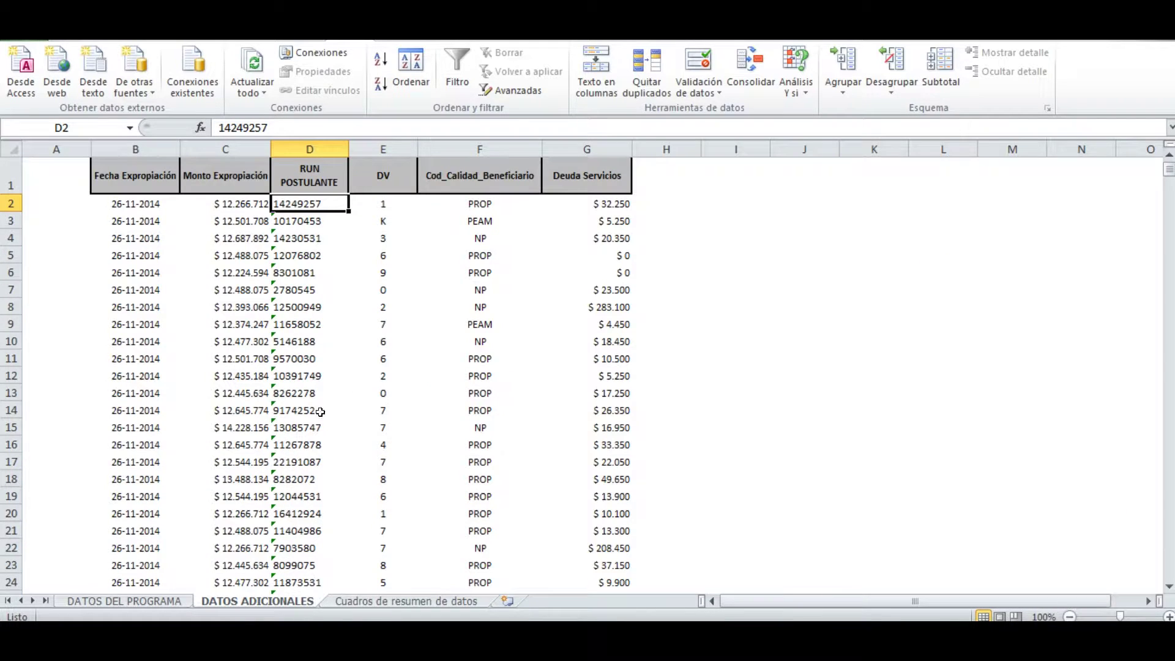
{"action": "left_click", "coordinate": [140, 603]}
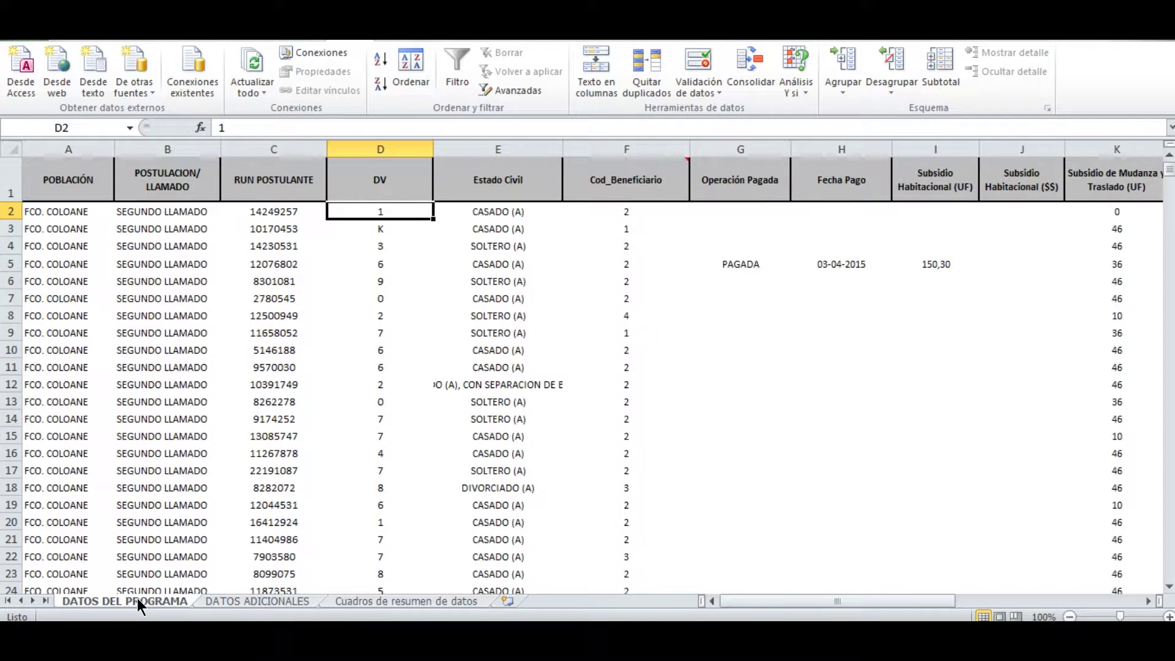
Step: Insert an empty column between DV and Estado Civil on the DATOS DEL PROGRAMA sheet
{"action": "right_click", "coordinate": [453, 148]}
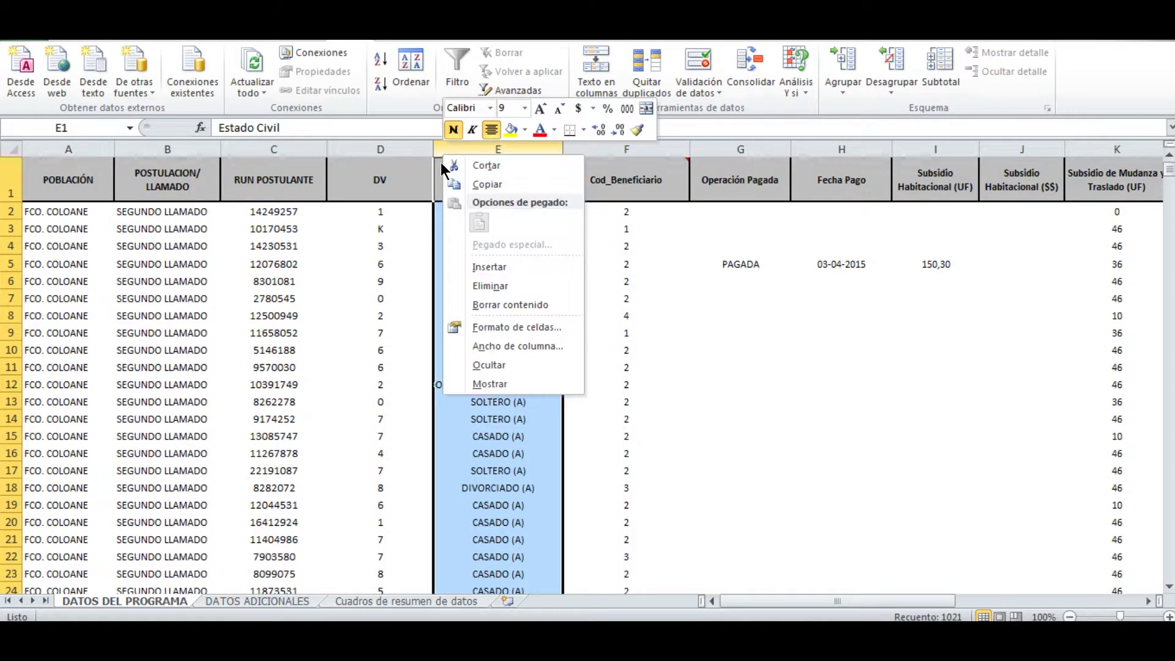
{"action": "left_click", "coordinate": [493, 268]}
{"action": "left_click", "coordinate": [475, 182]}
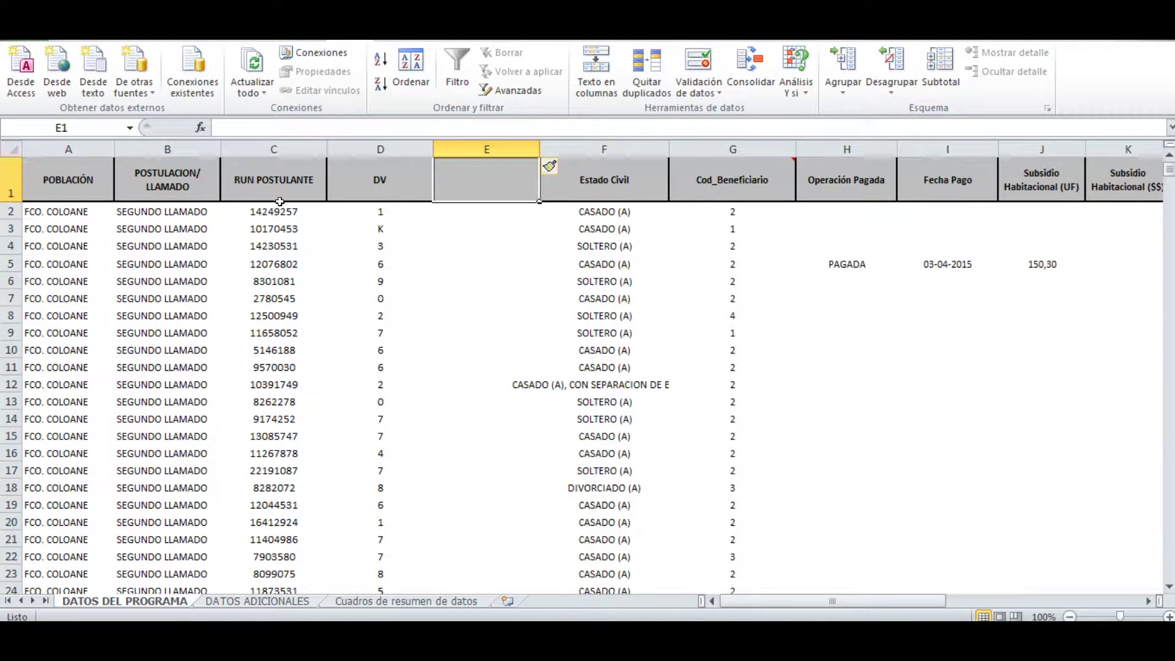
{"action": "left_click_drag", "start_coordinate": [761, 601], "coordinate": [729, 593]}
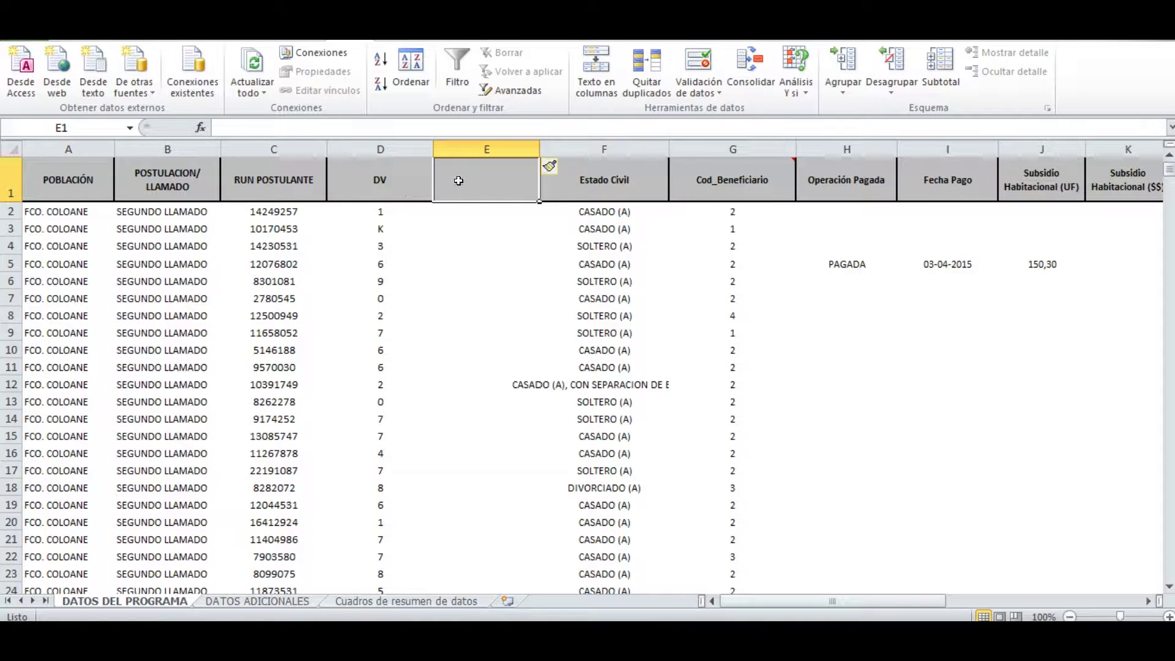
Step: Enter the header RUT in cell E1 of the new column and fill that cell yellow
{"action": "type", "text": "rut"}
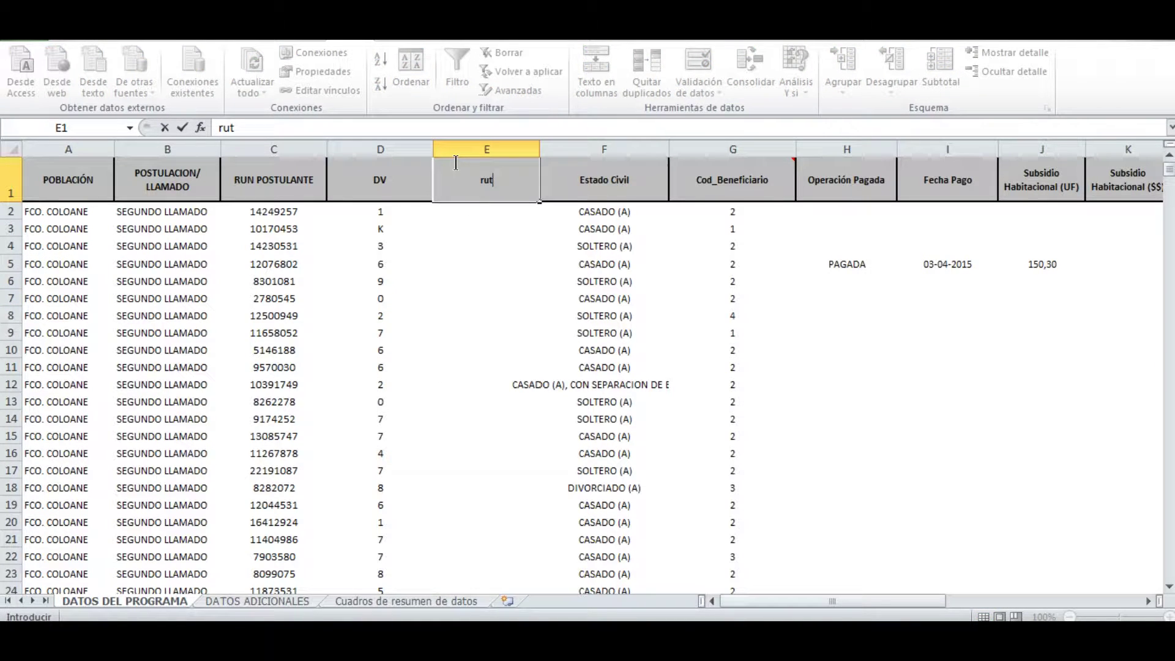
{"action": "key", "text": "BackSpace"}
{"action": "key", "text": "BackSpace"}
{"action": "type", "text": "RUT"}
{"action": "key", "text": "Return"}
{"action": "left_click", "coordinate": [459, 165]}
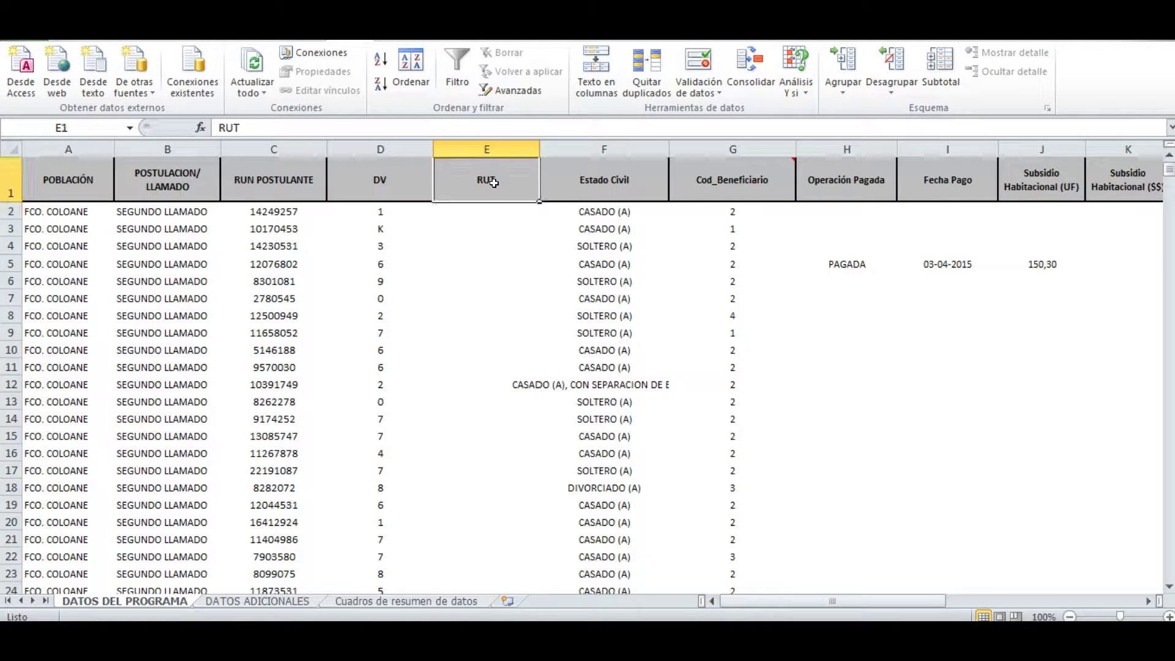
{"action": "left_click", "coordinate": [83, 38]}
{"action": "left_click", "coordinate": [262, 84]}
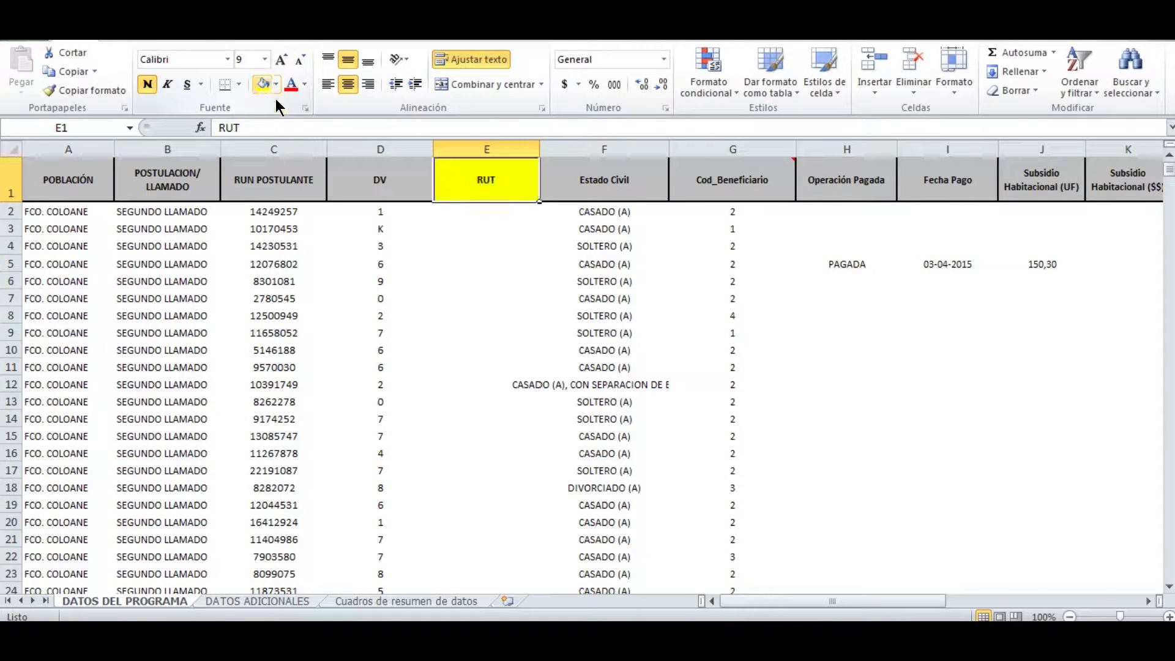
Step: Enter the formula +C2&"-"&D2 in E2 to join the RUN and DV with a hyphen
{"action": "left_click", "coordinate": [470, 210]}
{"action": "type", "text": "+C2"}
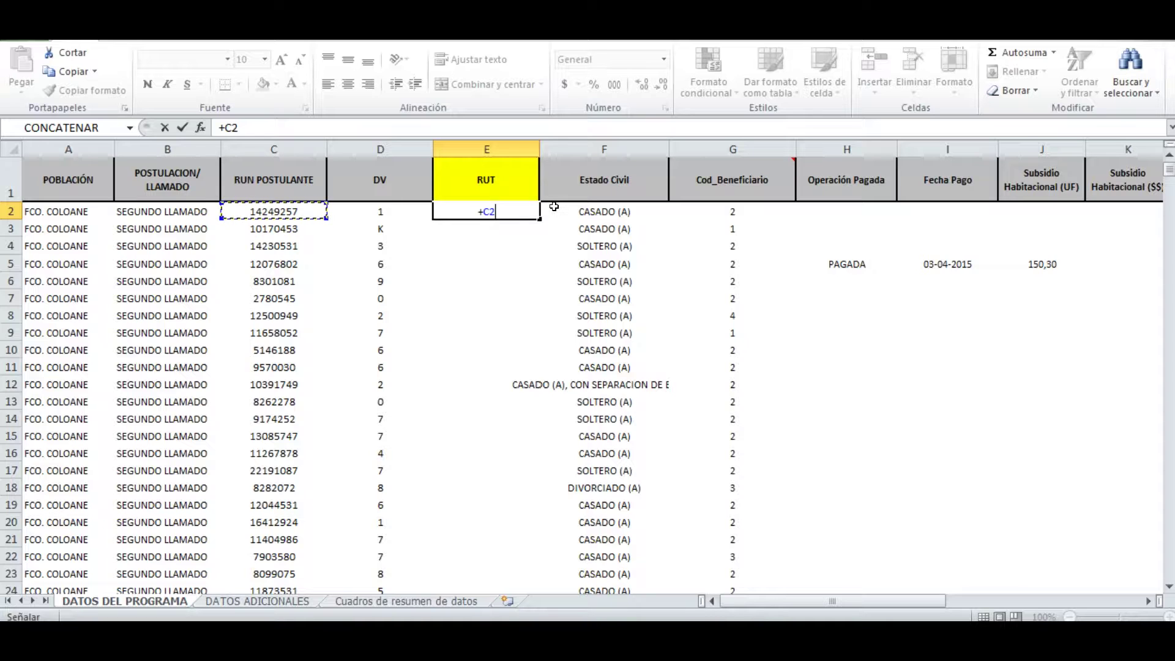
{"action": "type", "text": "&"}
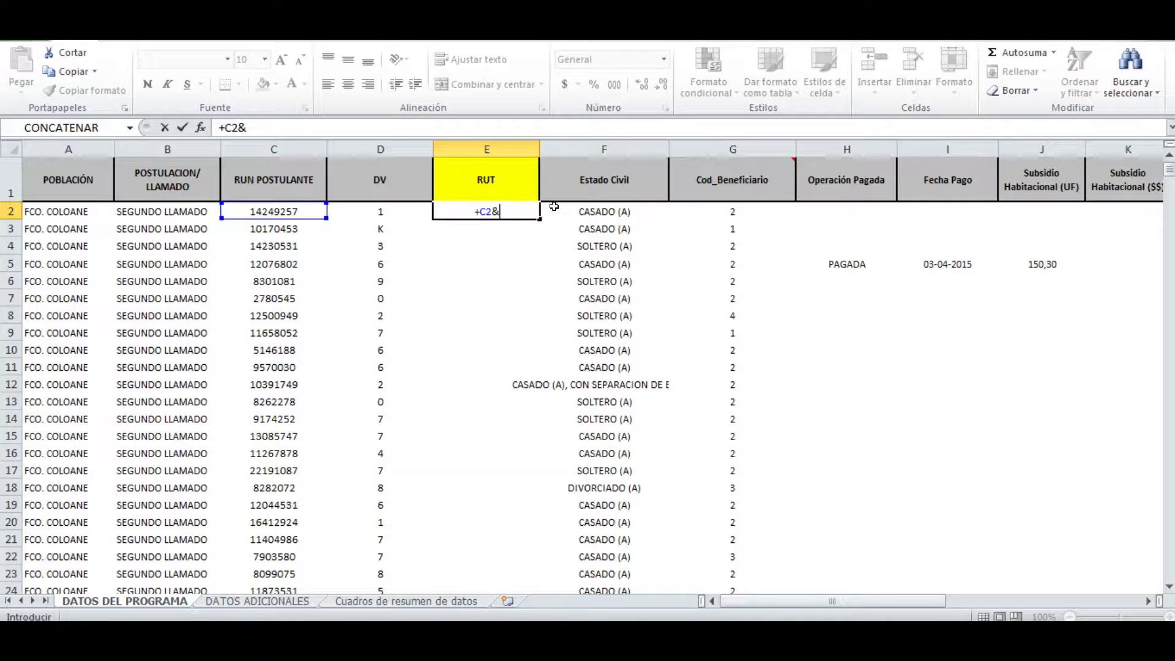
{"action": "type", "text": "\"-\"&"}
{"action": "left_click", "coordinate": [388, 206]}
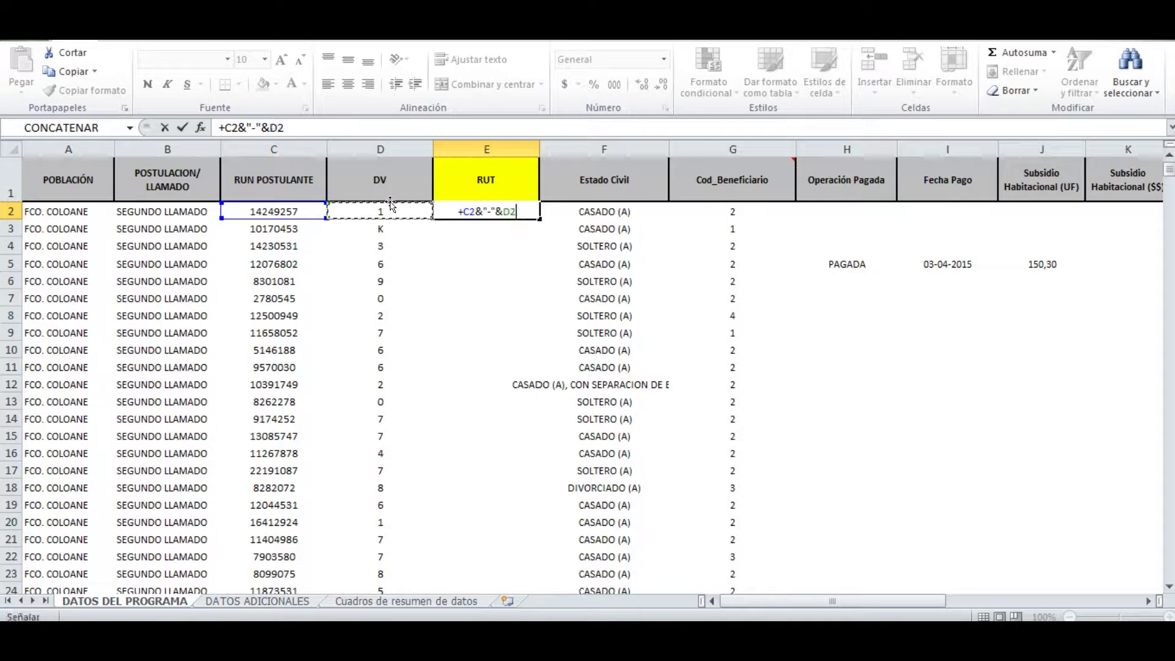
{"action": "key", "text": "Return"}
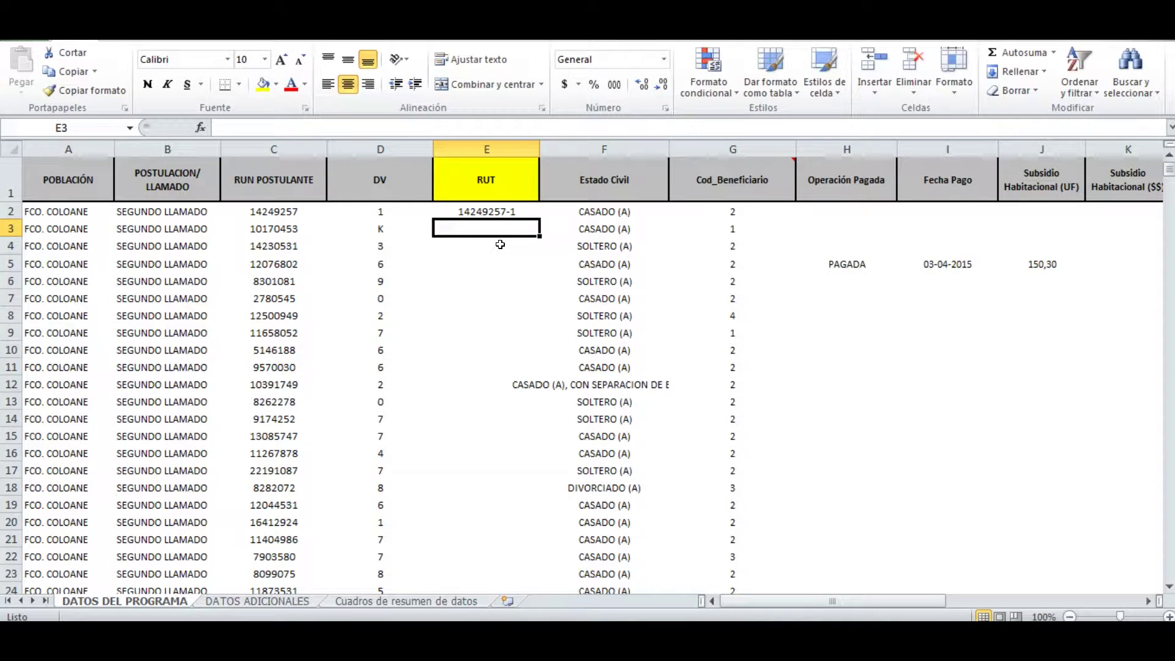
Step: Enter the formula +CONCATENAR(C3;"-";D3) in E3 to join that row's RUN and DV with a hyphen
{"action": "type", "text": "+CONCATENAR("}
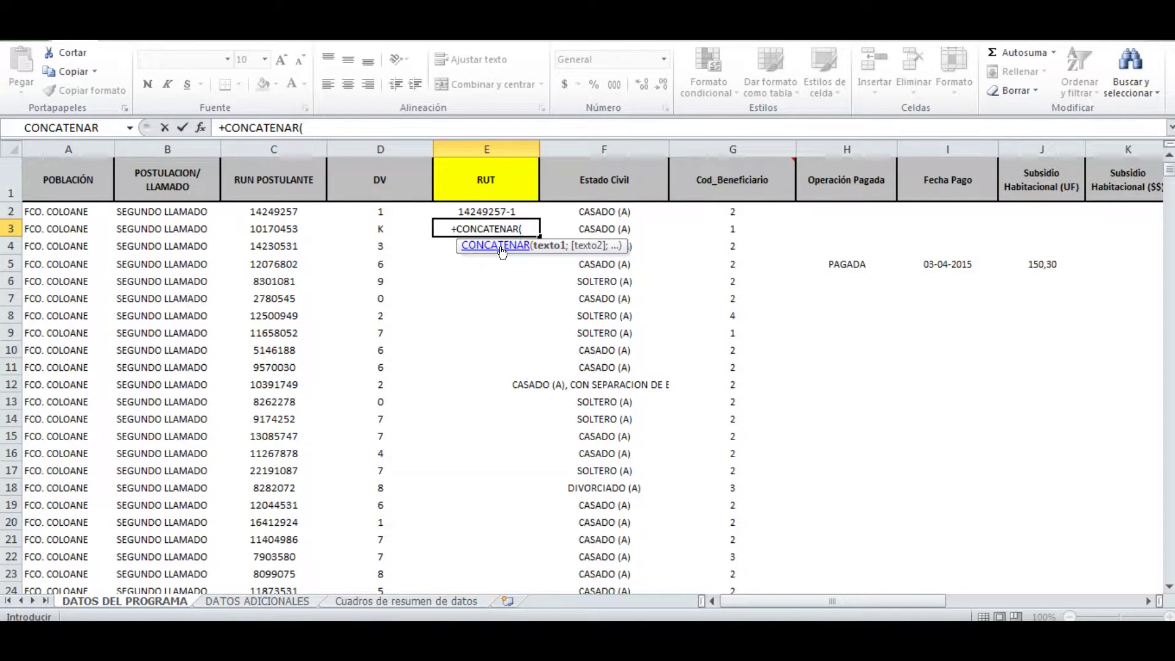
{"action": "left_click", "coordinate": [284, 229]}
{"action": "type", "text": ";"}
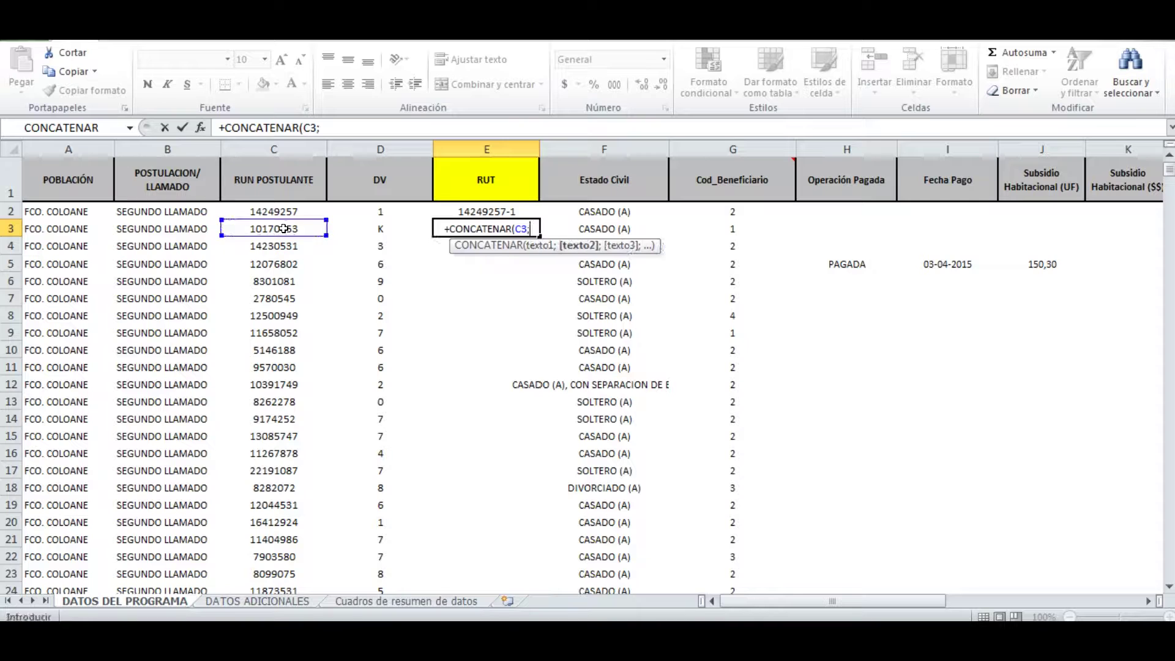
{"action": "type", "text": "\"-\""}
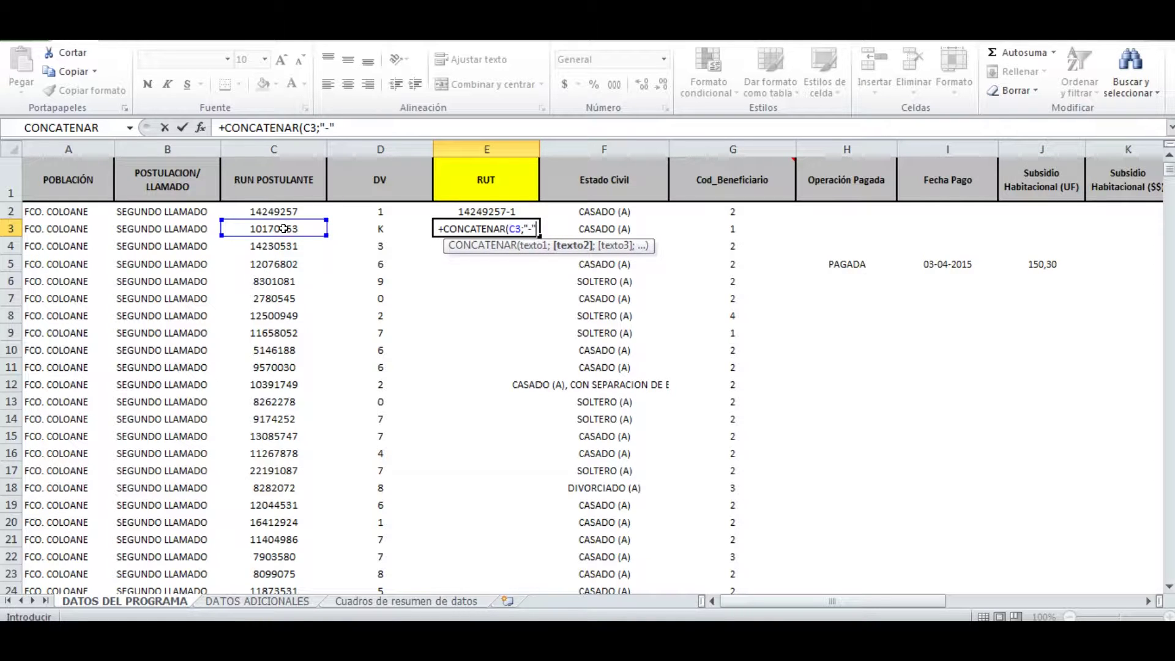
{"action": "type", "text": ";"}
{"action": "left_click", "coordinate": [341, 224]}
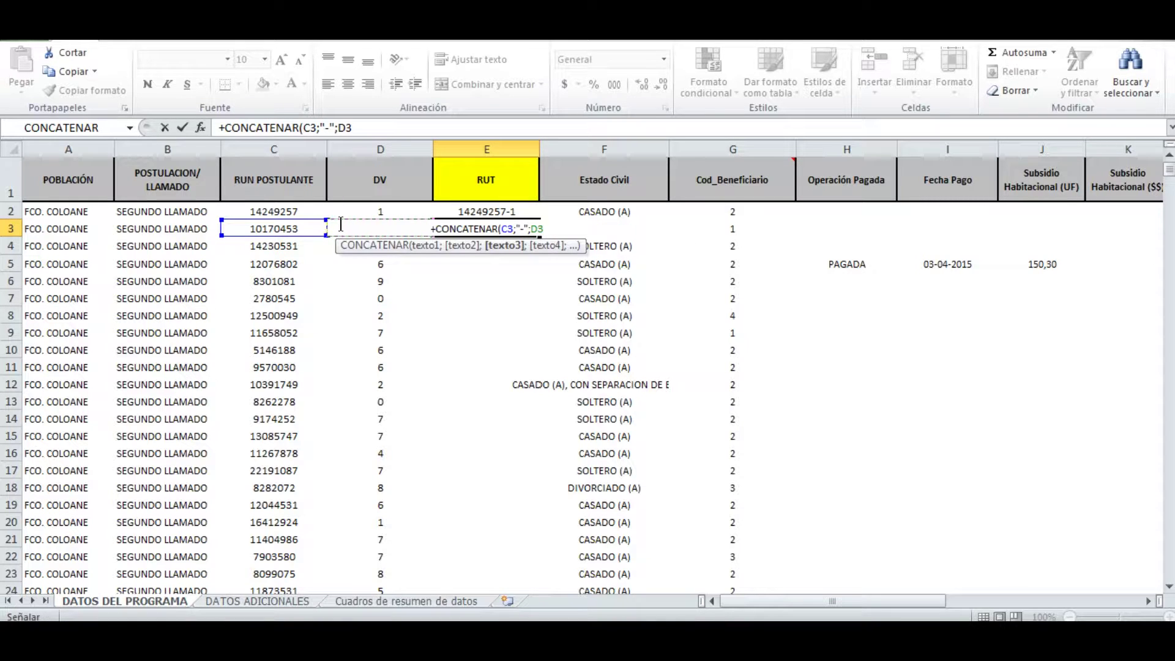
{"action": "type", "text": ")"}
{"action": "key", "text": "Return"}
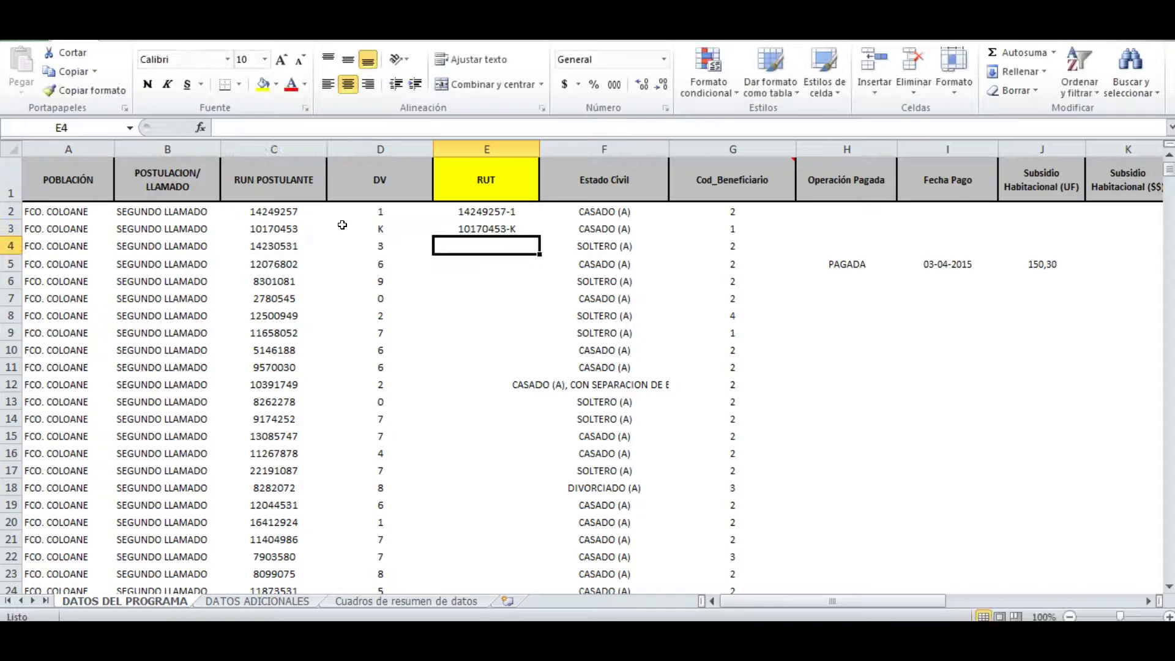
Step: Fill the joining formula from E2 down the whole RUT column, replacing the formula in E3
{"action": "left_click", "coordinate": [480, 212]}
{"action": "left_click_drag", "start_coordinate": [539, 220], "coordinate": [511, 238]}
{"action": "left_click", "coordinate": [514, 231]}
{"action": "double_click", "coordinate": [539, 236]}
{"action": "scroll", "coordinate": [461, 356], "scroll_direction": "down", "scroll_amount": 10}
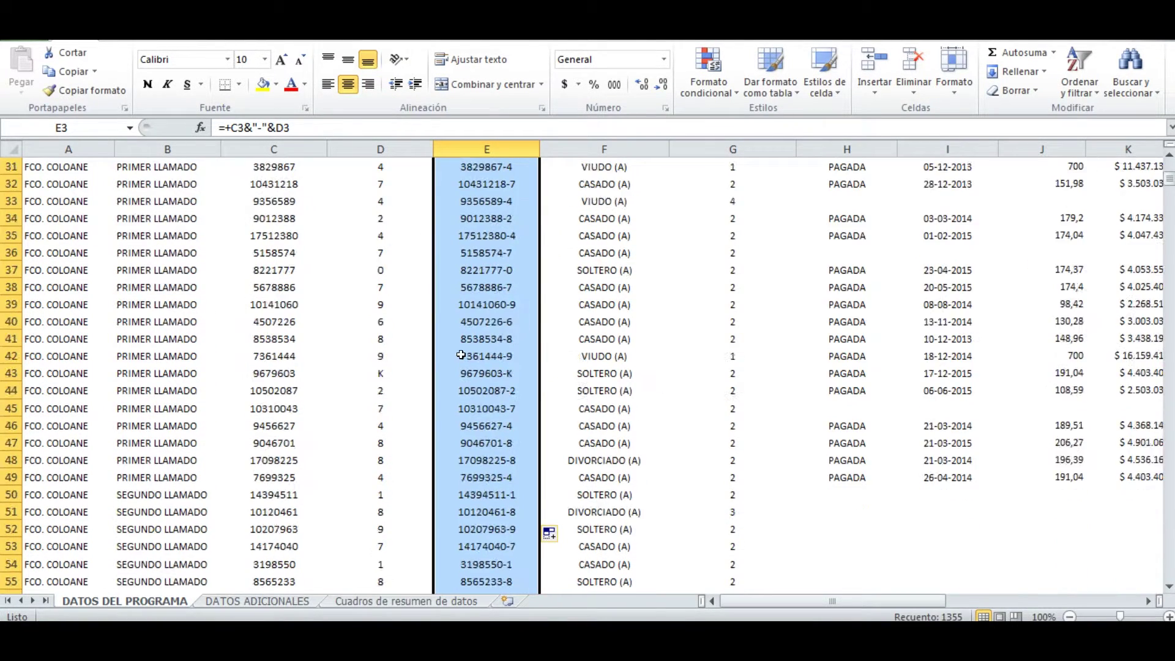
{"action": "scroll", "coordinate": [461, 356], "scroll_direction": "down", "scroll_amount": 19}
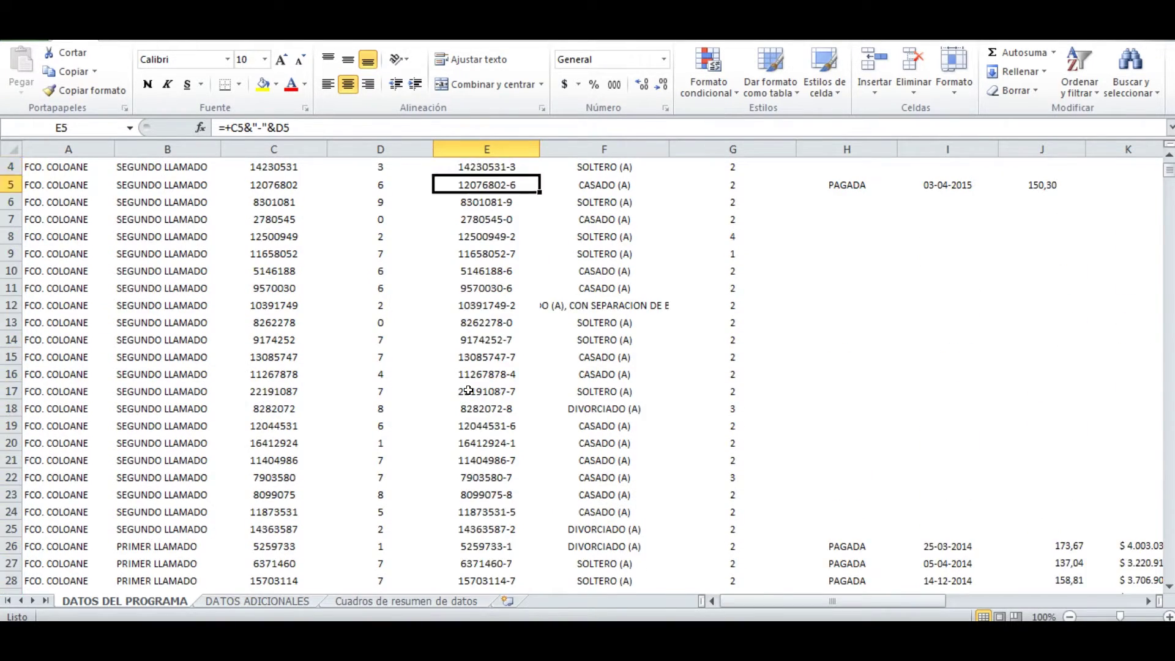
{"action": "key", "text": "ctrl+Down"}
{"action": "scroll", "coordinate": [469, 390], "scroll_direction": "down", "scroll_amount": 1}
{"action": "key", "text": "ctrl+Up"}
Step: Replace the RUT column's formulas from E2 downwards with their values only, keeping the cells centred
{"action": "key", "text": "Down"}
{"action": "key", "text": "Down"}
{"action": "key", "text": "Down"}
{"action": "key", "text": "Up"}
{"action": "key", "text": "Up"}
{"action": "key", "text": "Up"}
{"action": "key", "text": "ctrl+shift+Down"}
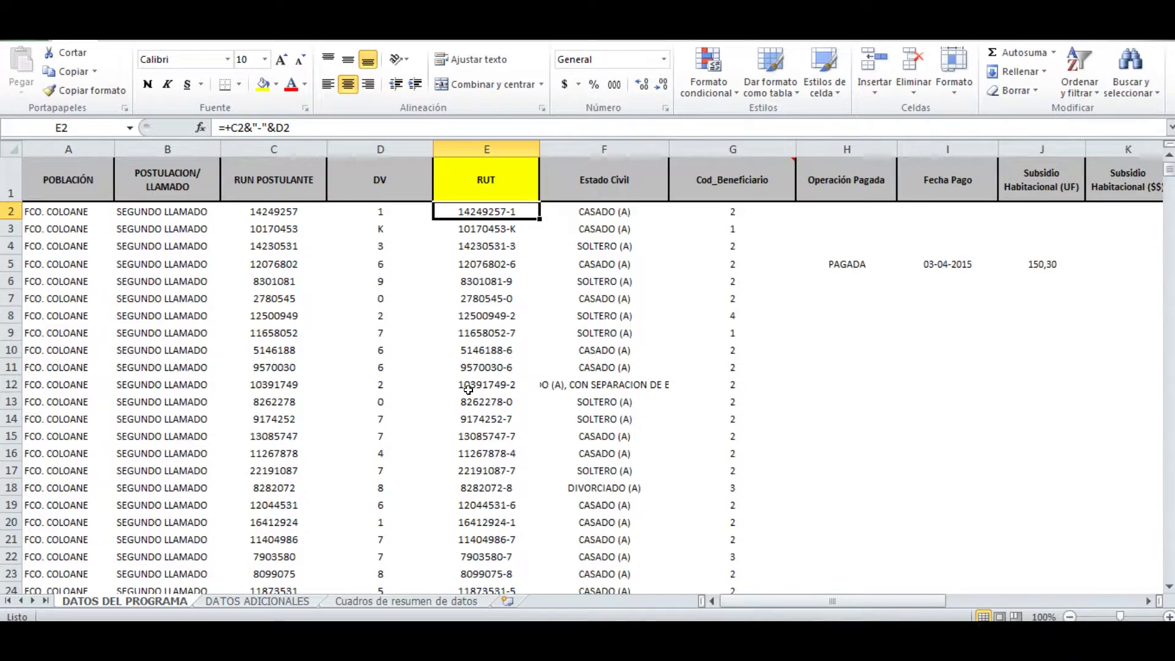
{"action": "key", "text": "ctrl+c"}
{"action": "key", "text": "ctrl+Up"}
{"action": "key", "text": "Down"}
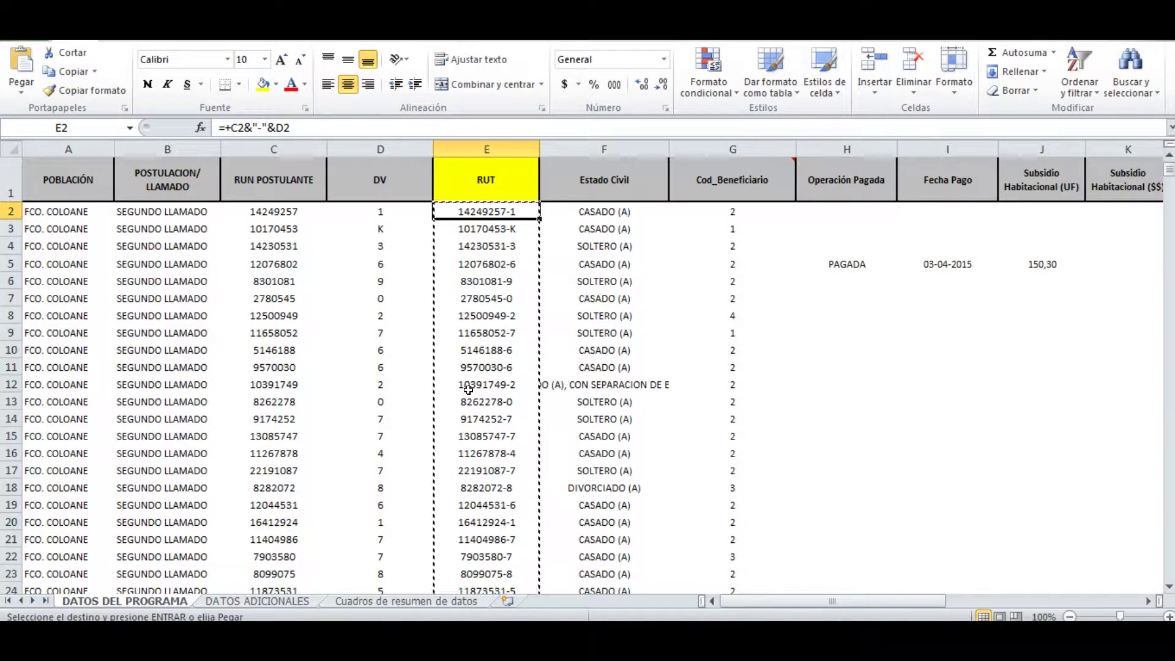
{"action": "right_click", "coordinate": [490, 210]}
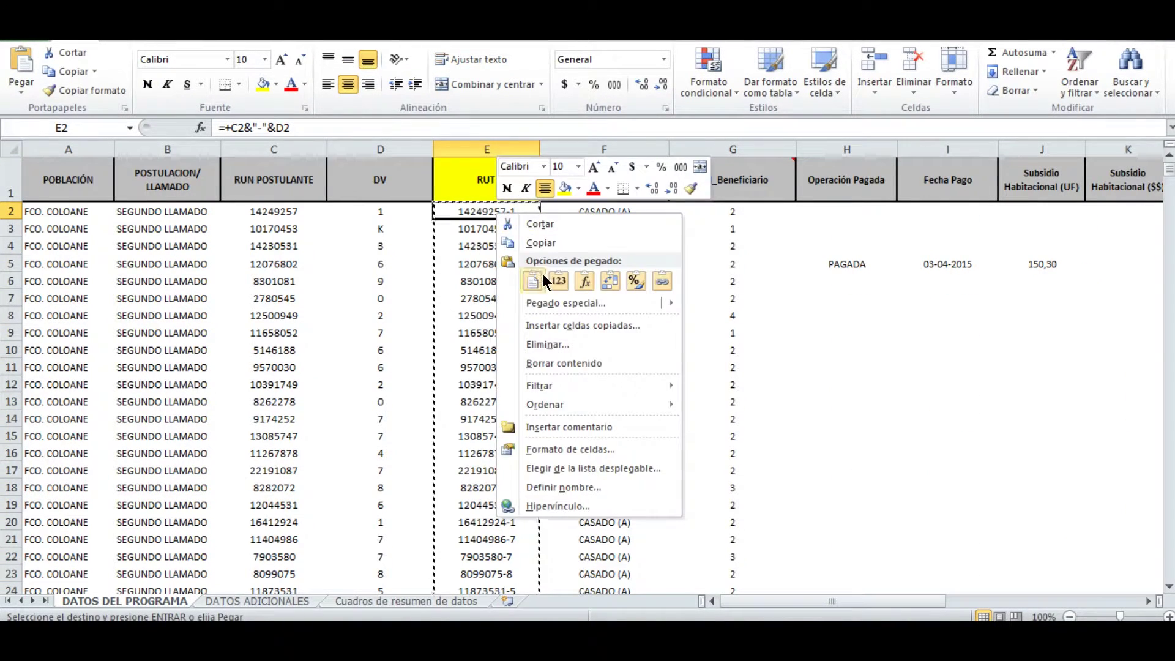
{"action": "left_click", "coordinate": [552, 268]}
{"action": "key", "text": "Escape"}
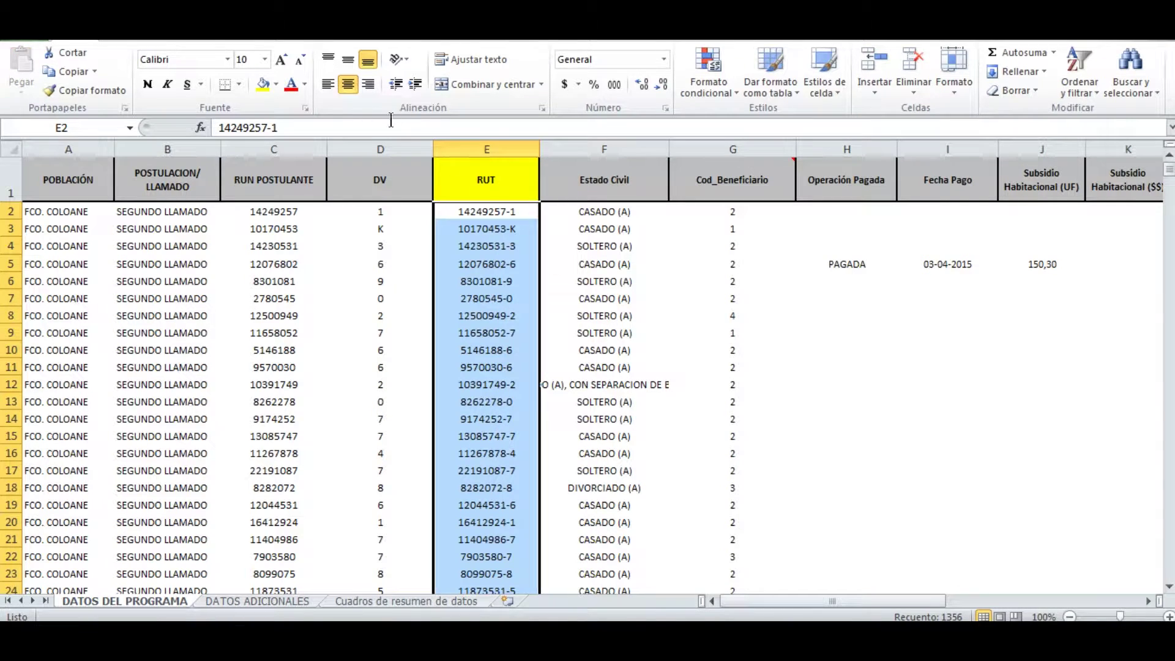
{"action": "left_click", "coordinate": [368, 84]}
{"action": "left_click", "coordinate": [349, 83]}
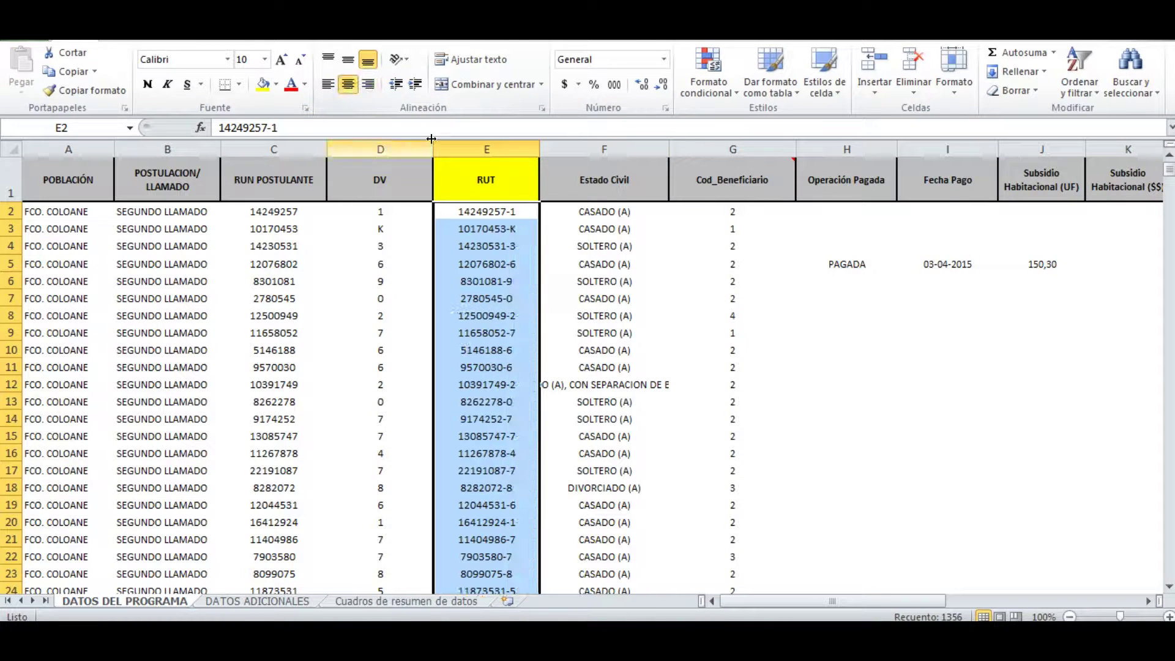
Step: Select the first empty header cell after Fecha Pago Mudanza y Traslado and review the DATOS ADICIONALES and Cuadros de resumen de datos sheets
{"action": "left_click", "coordinate": [570, 211]}
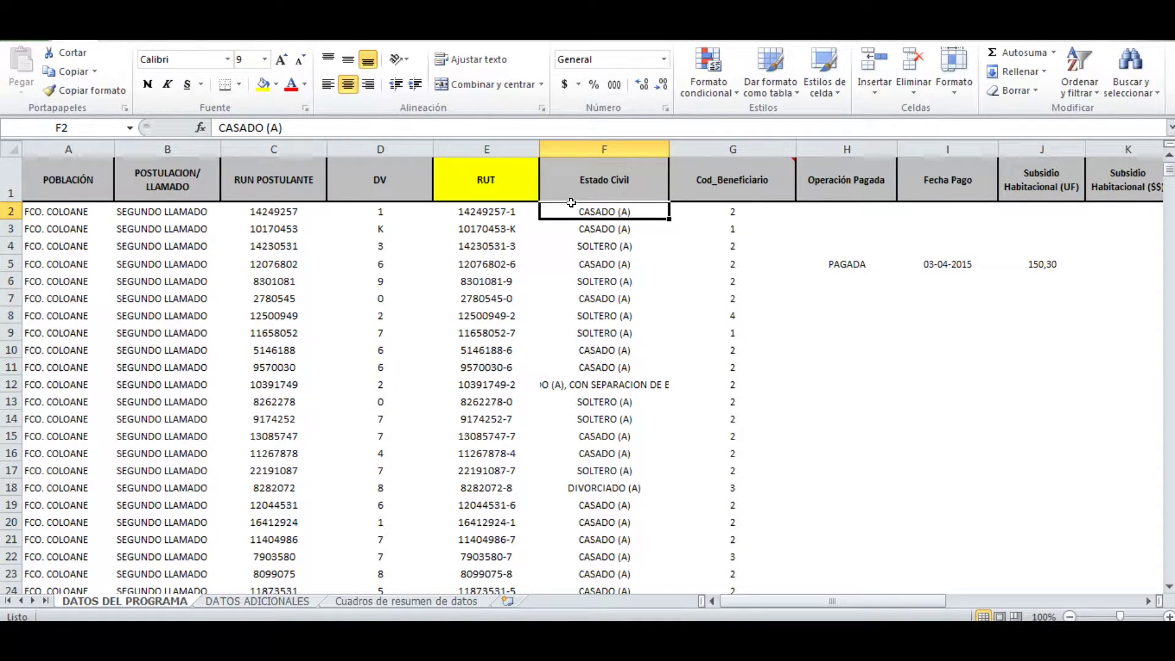
{"action": "left_click", "coordinate": [821, 214]}
{"action": "key", "text": "Right"}
{"action": "key", "text": "Right"}
{"action": "key", "text": "Right"}
{"action": "key", "text": "Right"}
{"action": "key", "text": "Right"}
{"action": "key", "text": "Right"}
{"action": "key", "text": "Right"}
{"action": "key", "text": "Right"}
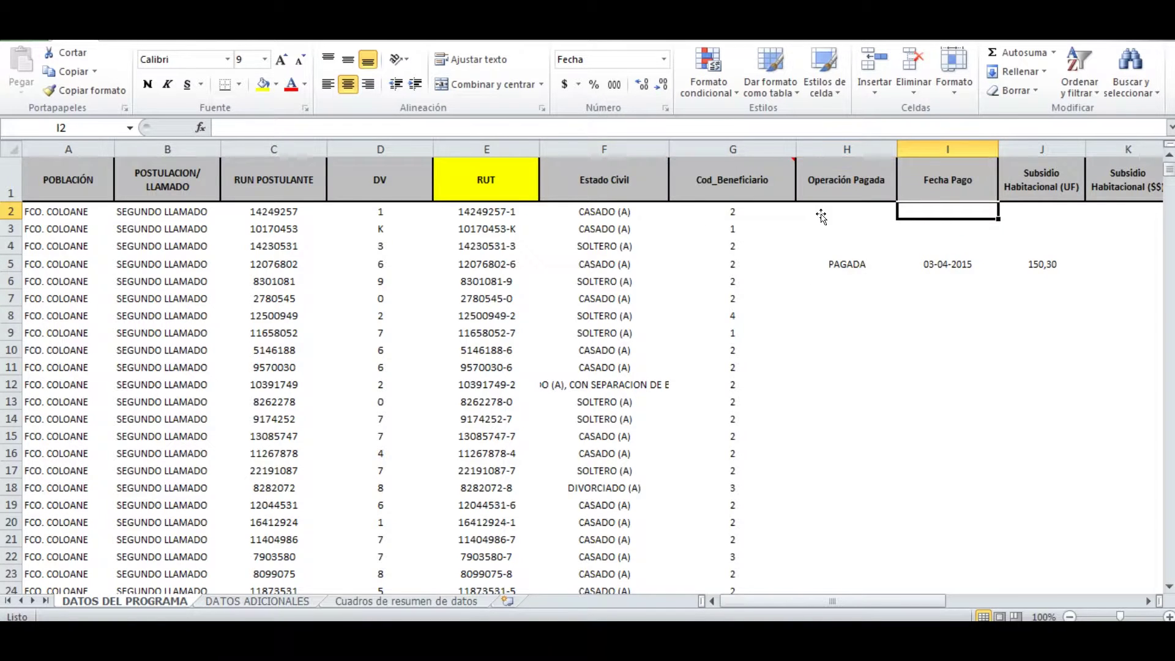
{"action": "key", "text": "Left"}
{"action": "key", "text": "Left"}
{"action": "key", "text": "Up"}
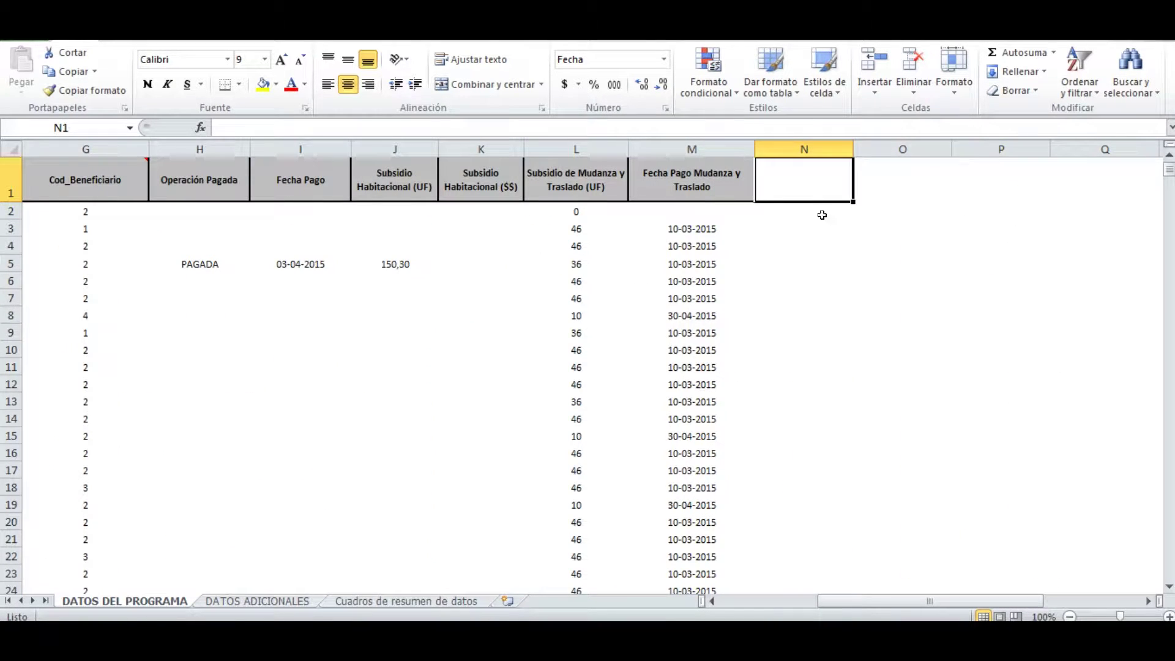
{"action": "left_click", "coordinate": [257, 601]}
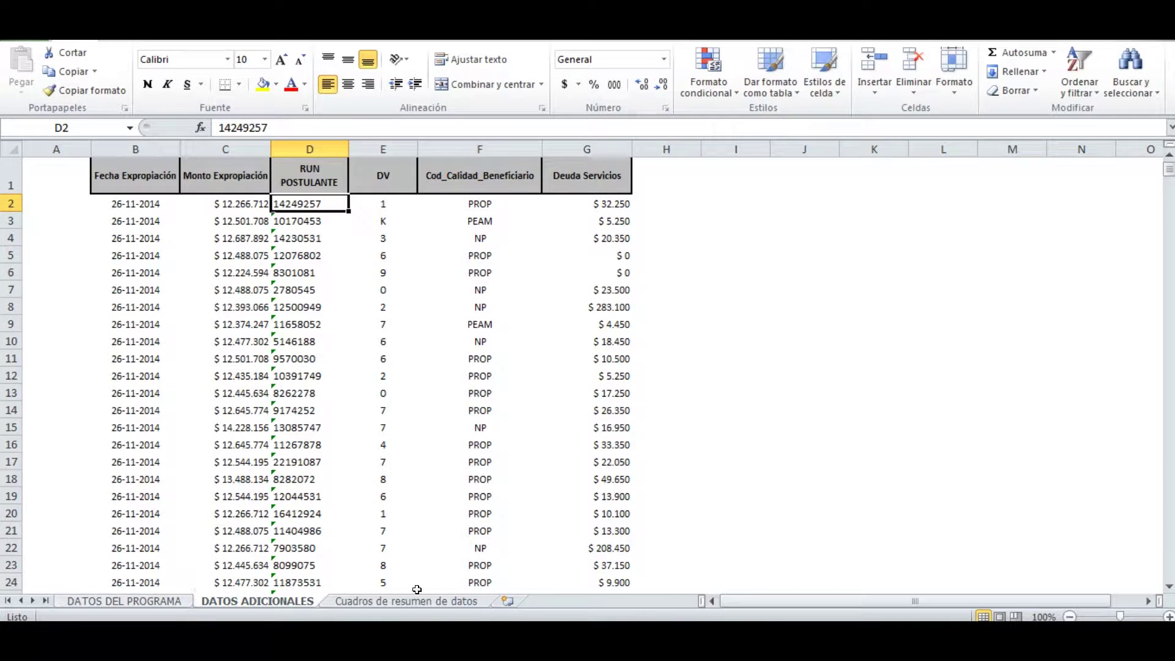
{"action": "left_click", "coordinate": [417, 601]}
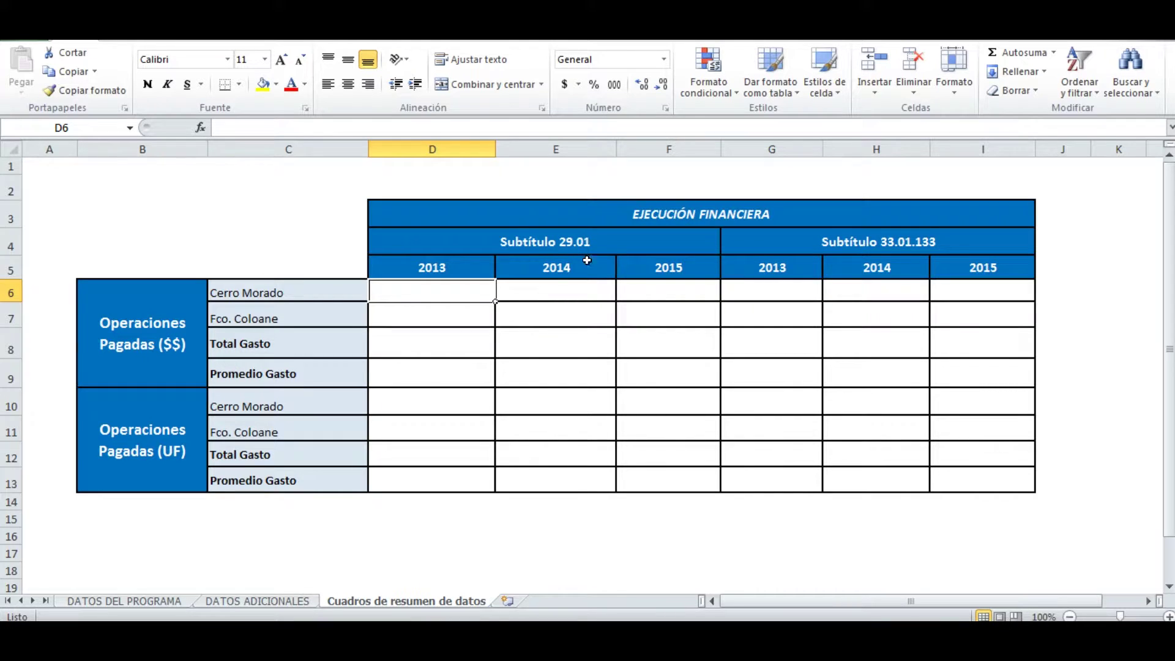
{"action": "left_click", "coordinate": [173, 602]}
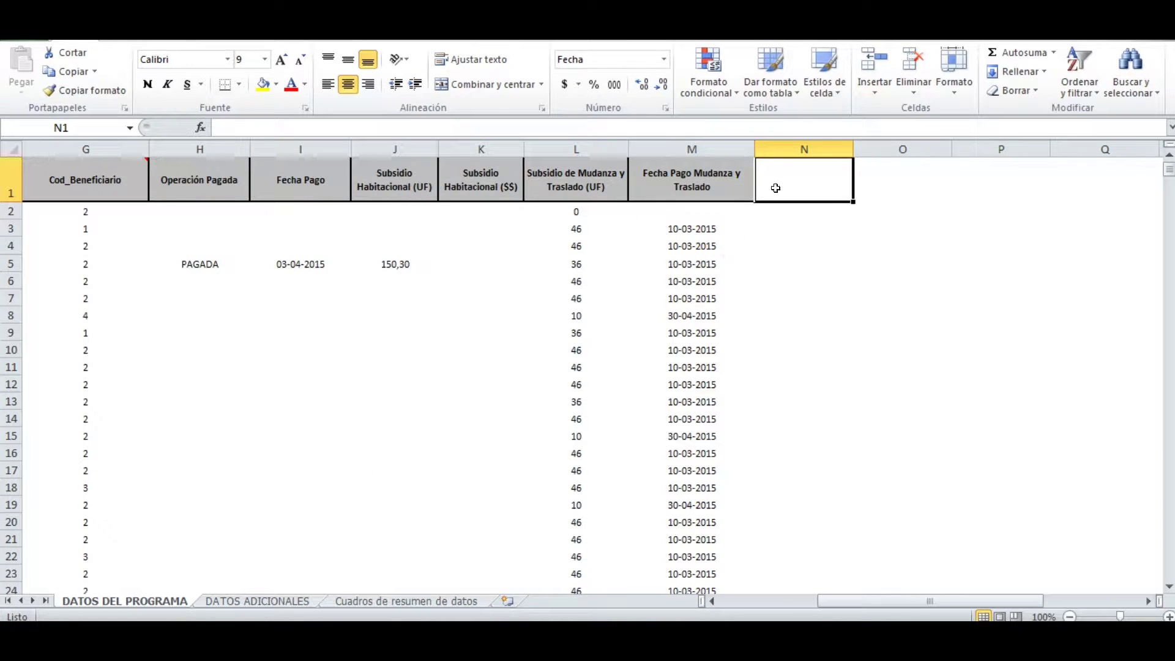
Step: Copy the Fecha Expropiación and Monto Expropiación headers from DATOS ADICIONALES into N1:O1 of DATOS DEL PROGRAMA and fill them yellow
{"action": "left_click", "coordinate": [218, 603]}
{"action": "left_click_drag", "start_coordinate": [157, 172], "coordinate": [226, 176]}
{"action": "key", "text": "ctrl+c"}
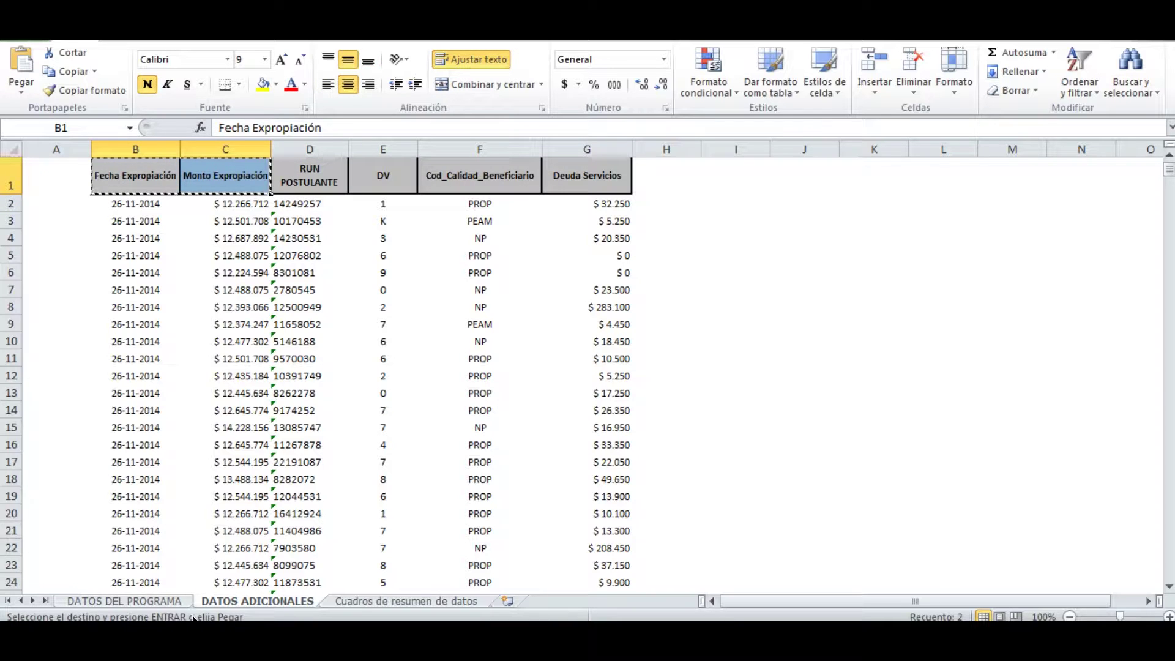
{"action": "left_click", "coordinate": [179, 602]}
{"action": "key", "text": "Return"}
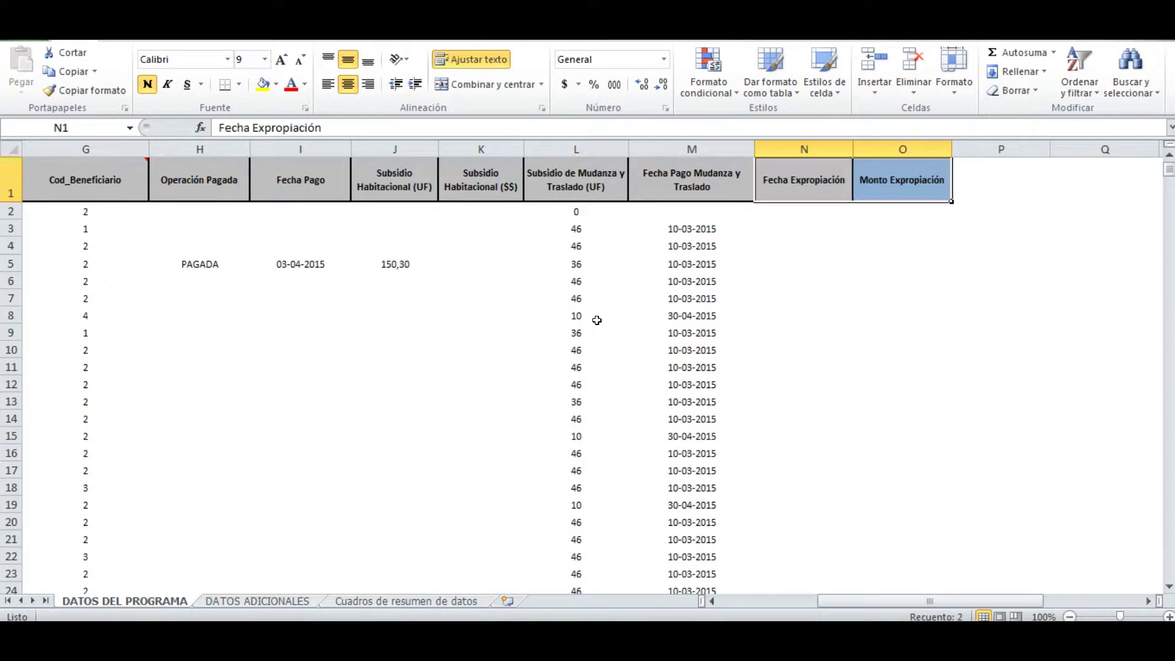
{"action": "left_click", "coordinate": [263, 84]}
{"action": "left_click", "coordinate": [828, 212]}
{"action": "left_click", "coordinate": [882, 211]}
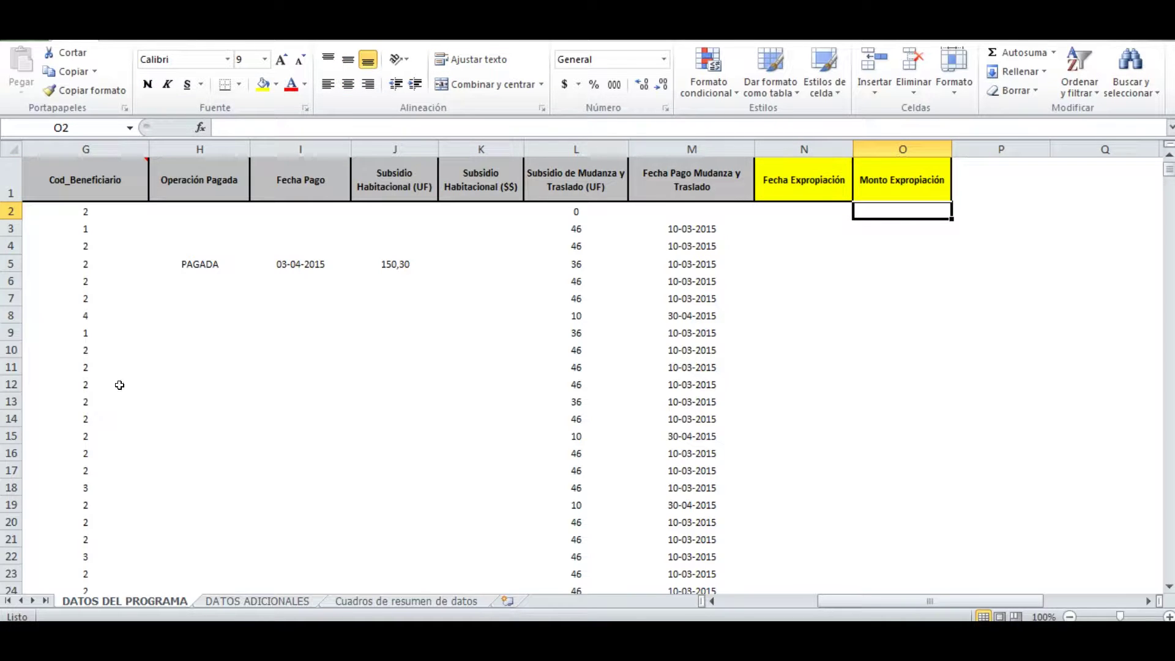
Step: Insert an empty column before Fecha Expropiación on the DATOS ADICIONALES sheet and widen it
{"action": "left_click", "coordinate": [233, 601]}
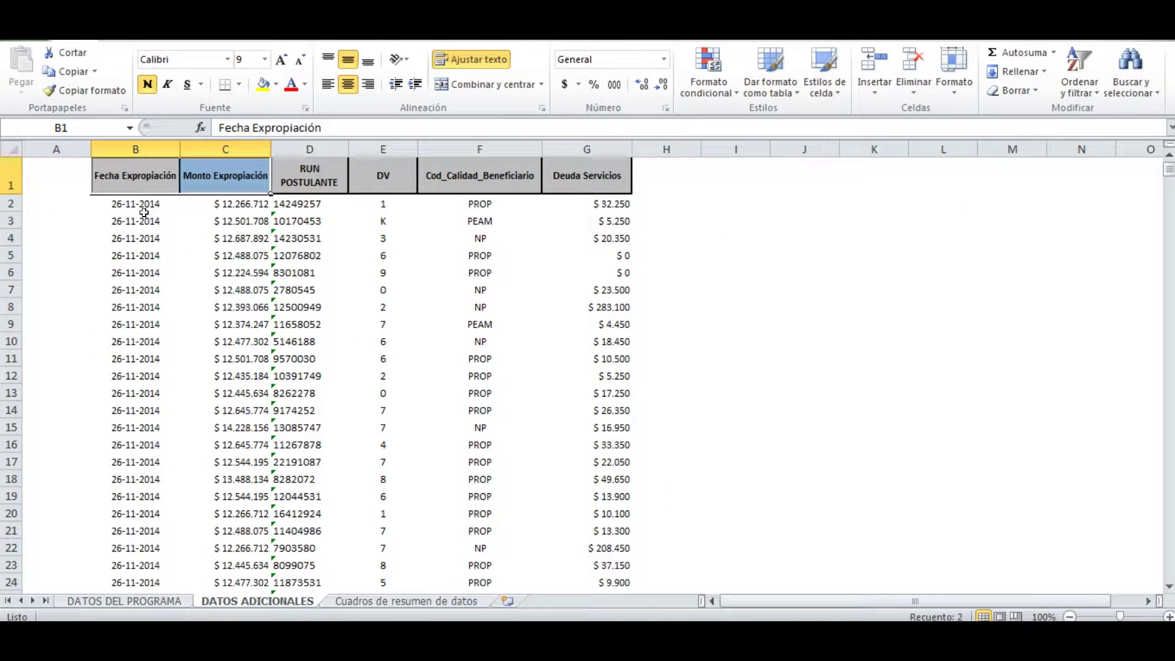
{"action": "left_click_drag", "start_coordinate": [306, 148], "coordinate": [346, 147]}
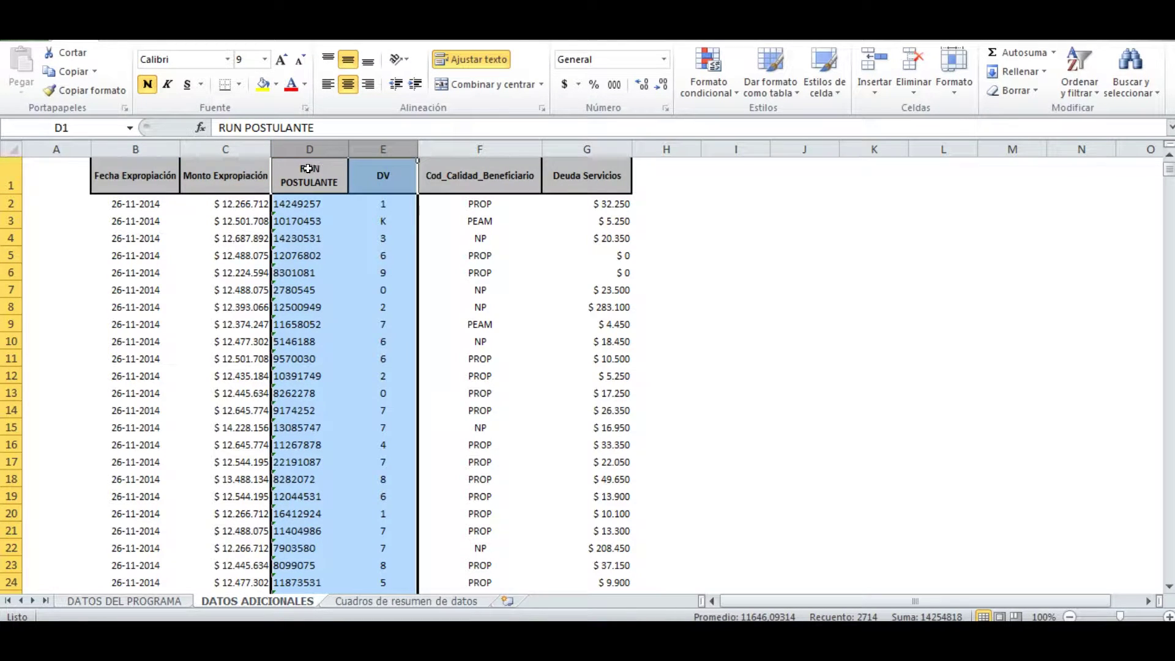
{"action": "left_click", "coordinate": [137, 149]}
{"action": "right_click", "coordinate": [139, 151]}
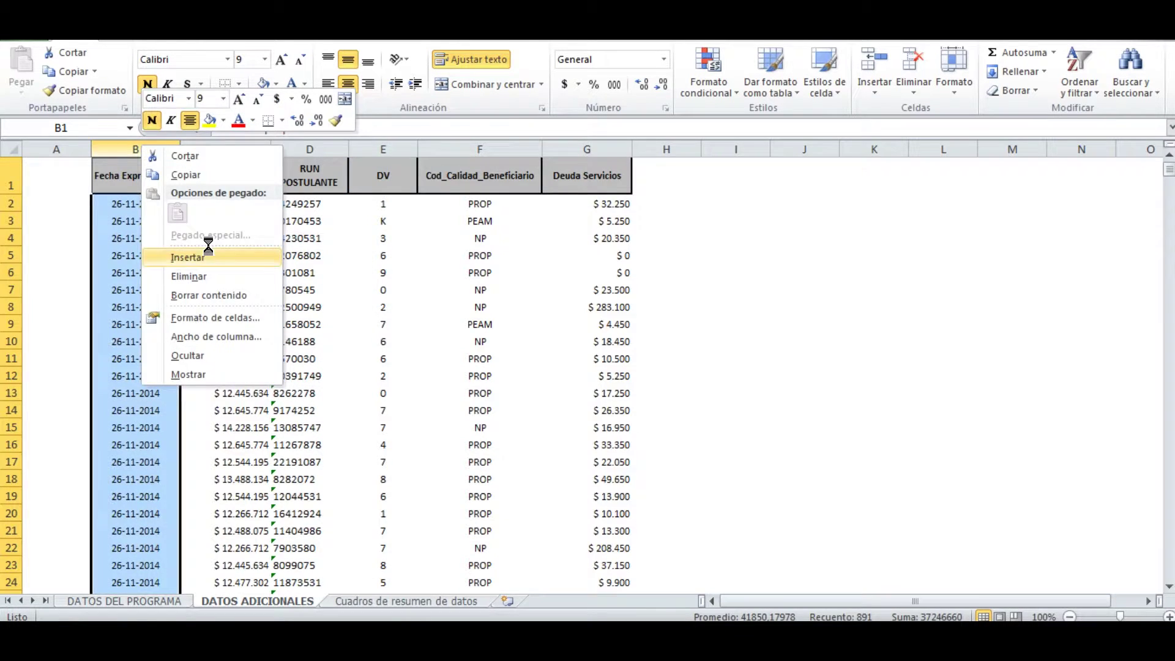
{"action": "left_click", "coordinate": [215, 254]}
{"action": "left_click", "coordinate": [358, 204]}
{"action": "left_click", "coordinate": [369, 221]}
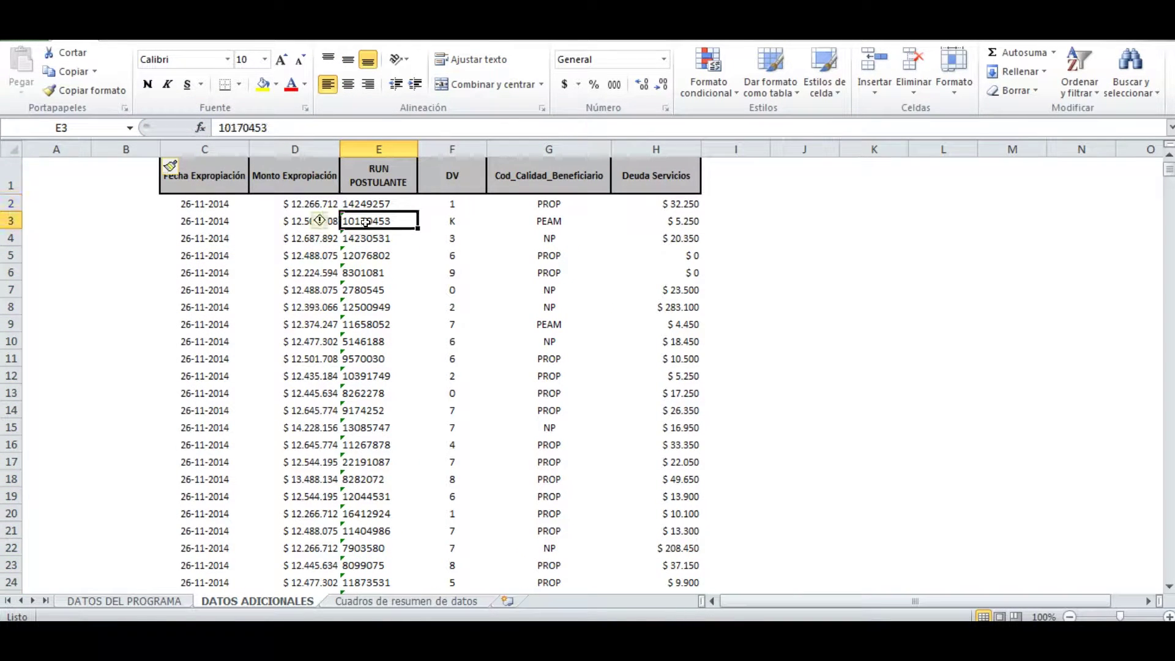
{"action": "left_click", "coordinate": [361, 240]}
{"action": "left_click", "coordinate": [366, 257]}
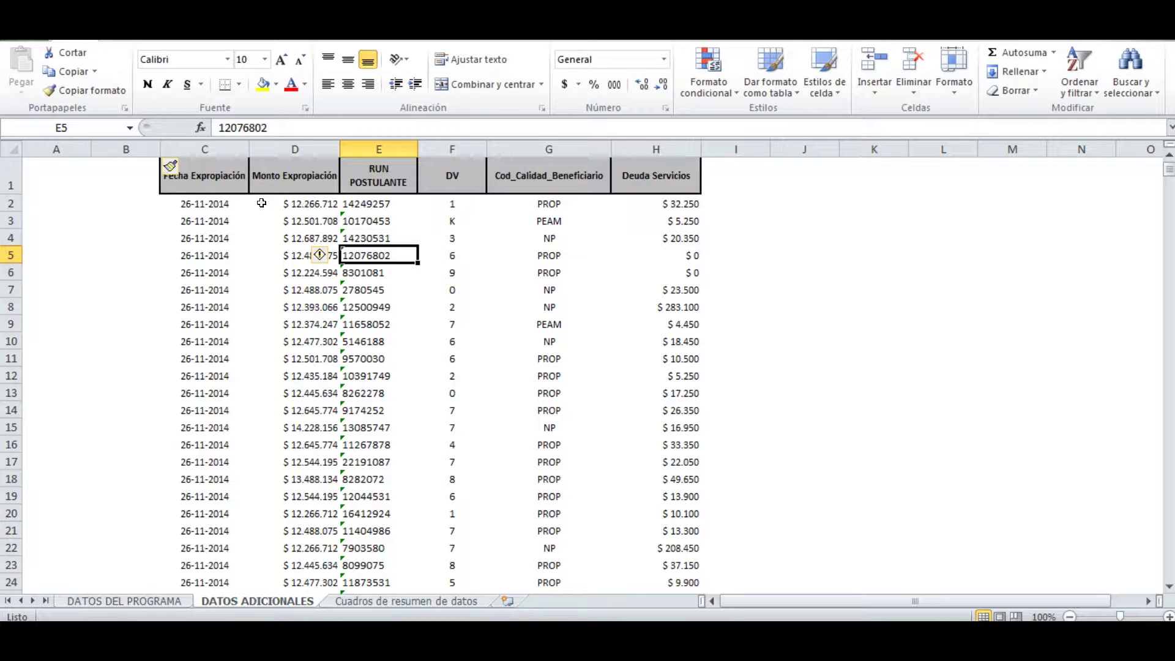
{"action": "left_click_drag", "start_coordinate": [161, 148], "coordinate": [182, 147]}
Step: Enter the formula +E2&"-"&F2 in B2 of DATOS ADICIONALES to join the RUN and DV with a hyphen
{"action": "left_click", "coordinate": [134, 196]}
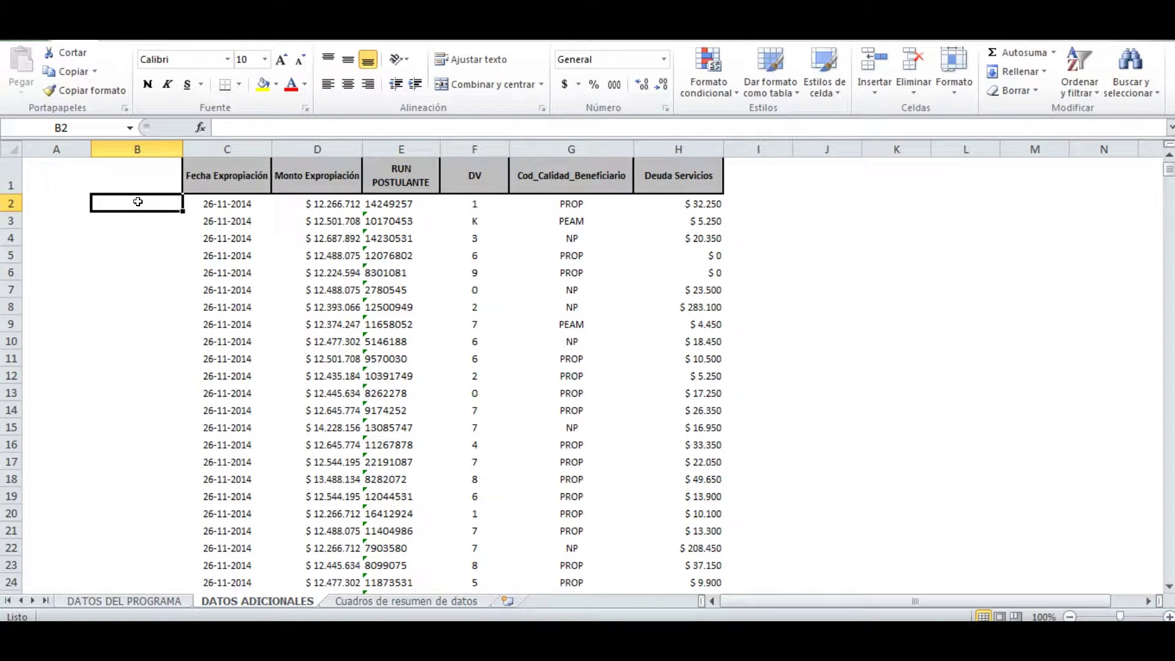
{"action": "type", "text": "+"}
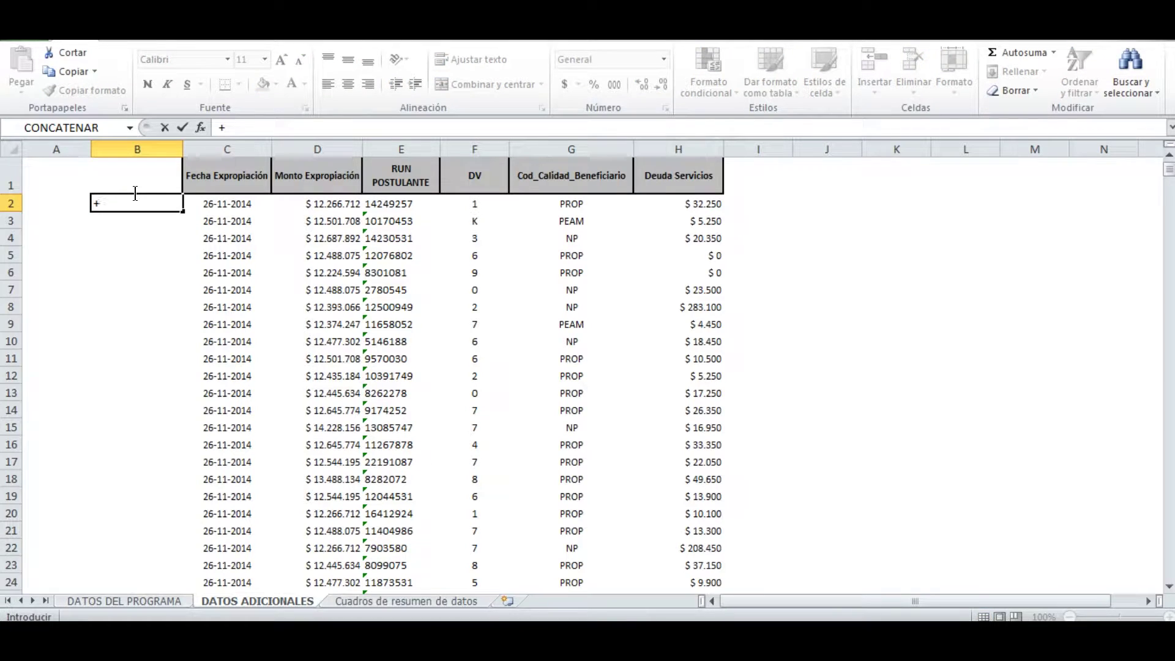
{"action": "left_click", "coordinate": [393, 202]}
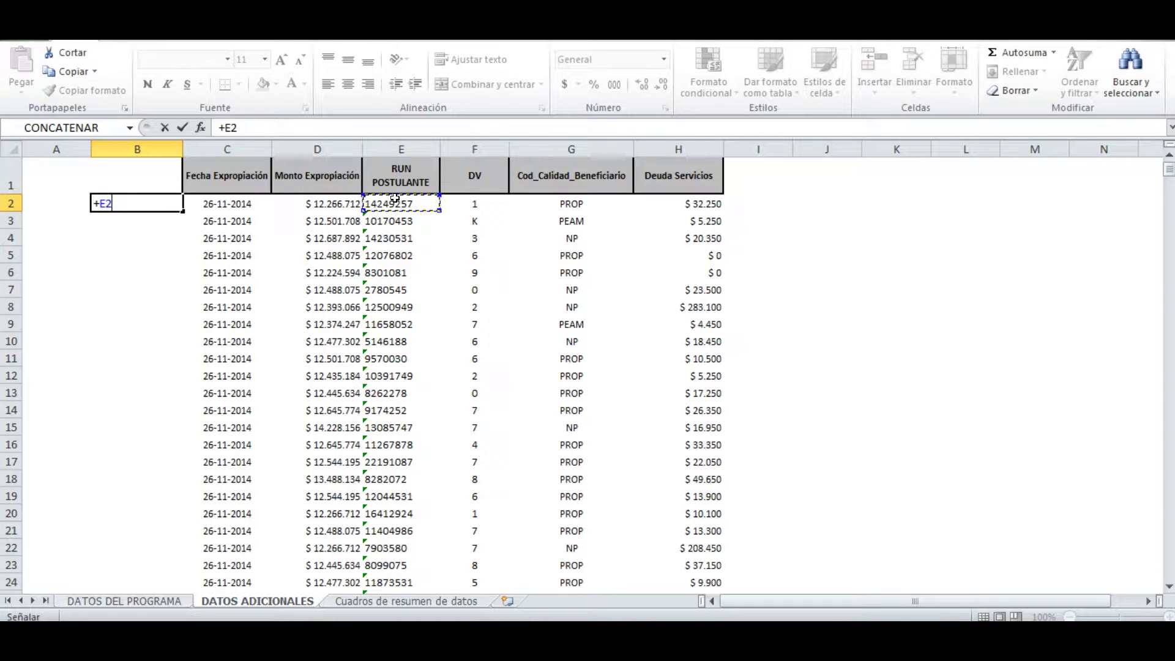
{"action": "type", "text": "&"}
{"action": "type", "text": "\"-#&"}
{"action": "key", "text": "BackSpace"}
{"action": "key", "text": "BackSpace"}
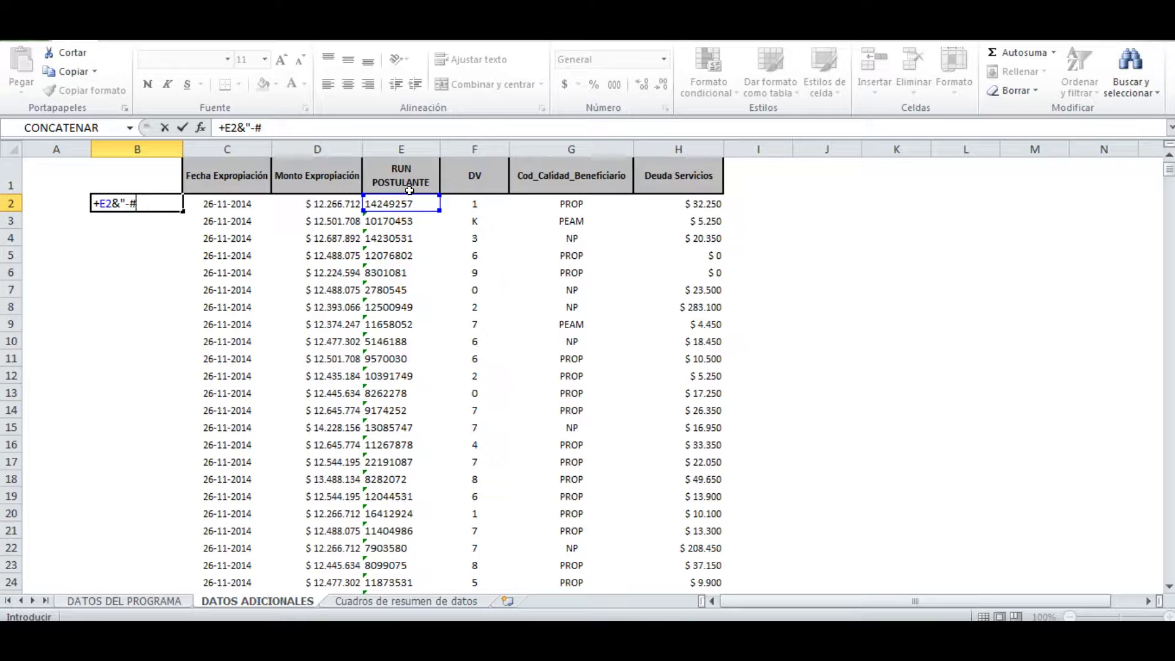
{"action": "type", "text": "\"&"}
{"action": "left_click", "coordinate": [469, 202]}
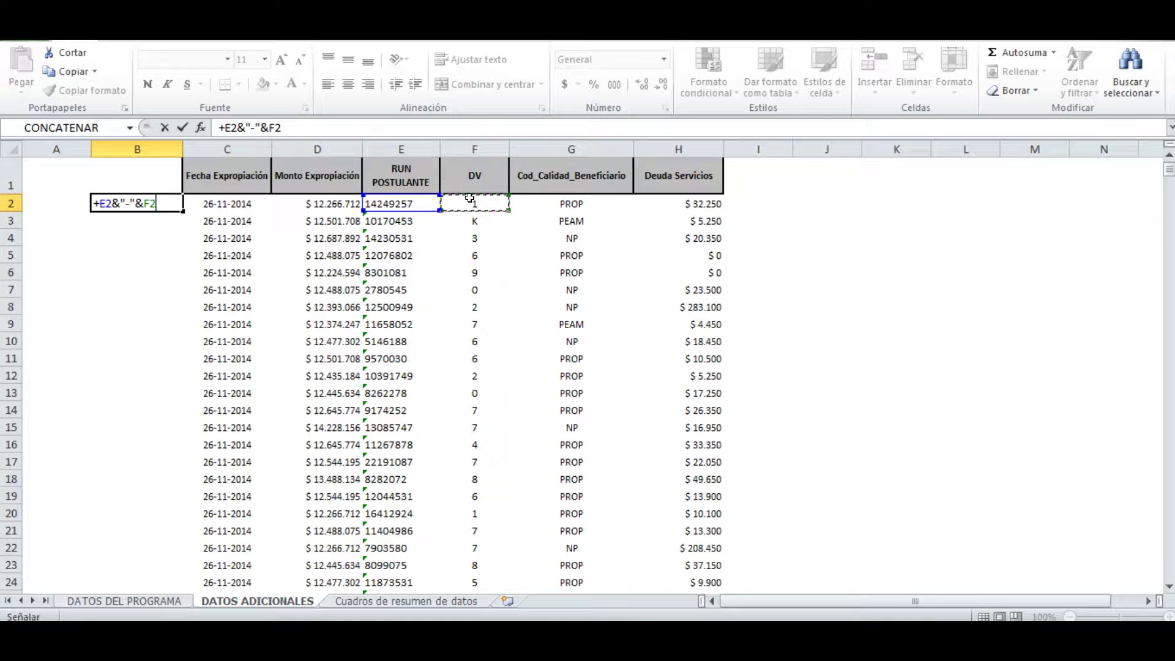
{"action": "key", "text": "Return"}
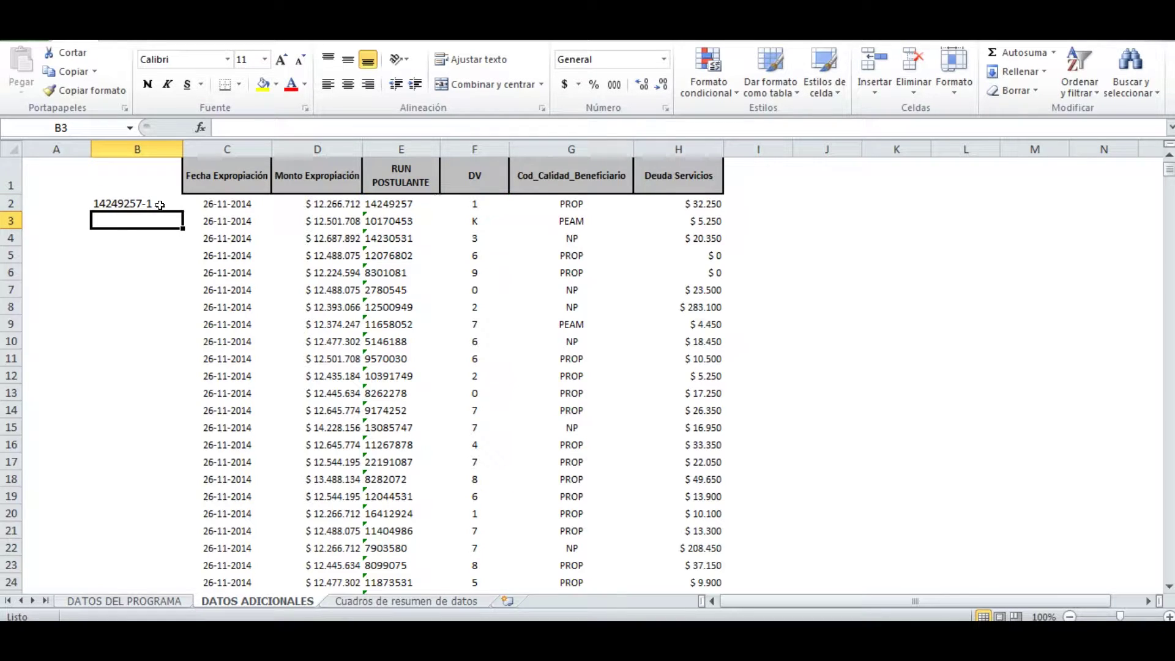
Step: Fill the joining formula from B2 down to B7 and check it against the RUN POSTULANTE source cell in E2
{"action": "left_click", "coordinate": [161, 205]}
{"action": "left_click_drag", "start_coordinate": [183, 212], "coordinate": [156, 228]}
{"action": "left_click", "coordinate": [156, 226]}
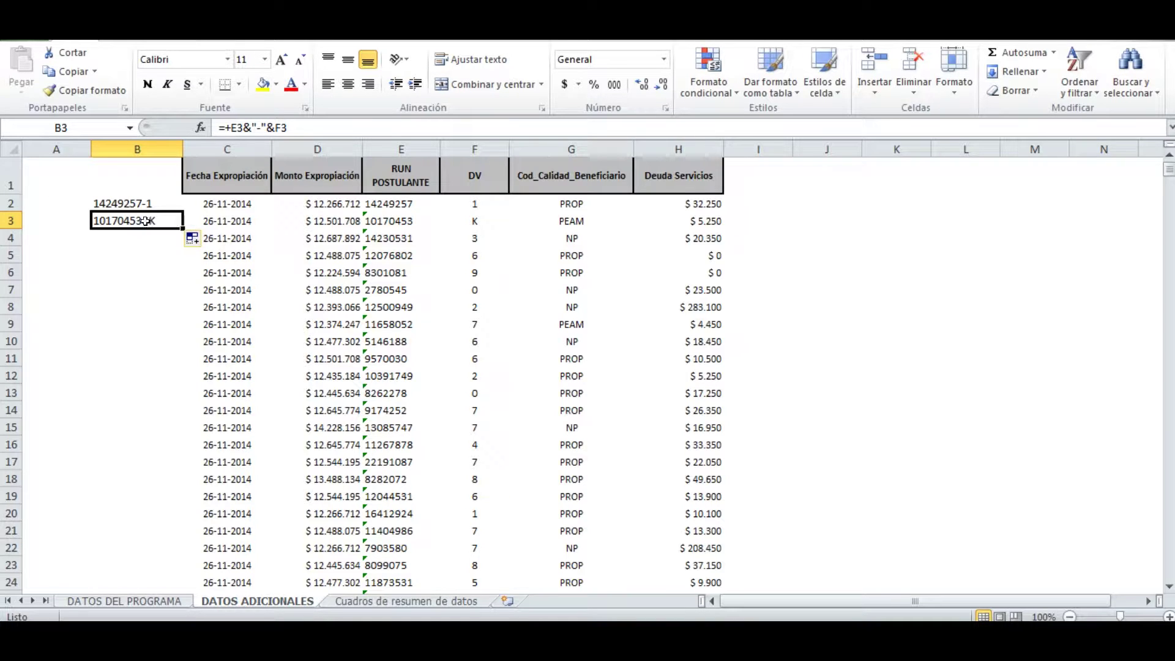
{"action": "left_click", "coordinate": [193, 238]}
{"action": "left_click", "coordinate": [192, 238]}
{"action": "left_click_drag", "start_coordinate": [181, 230], "coordinate": [168, 291]}
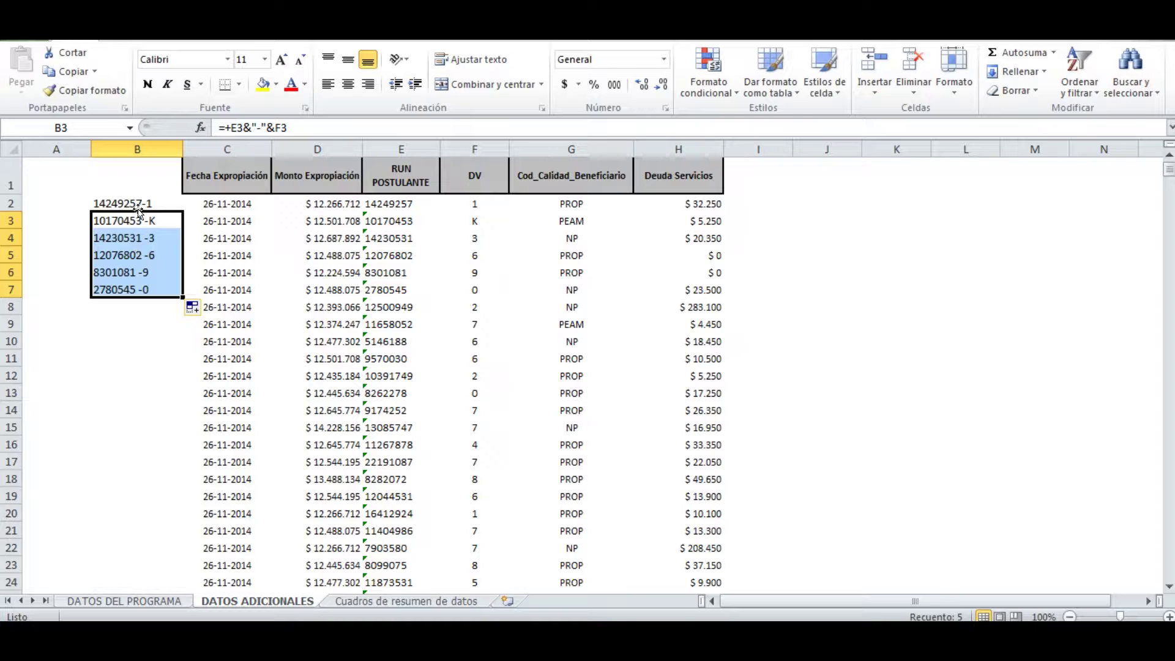
{"action": "left_click", "coordinate": [390, 202]}
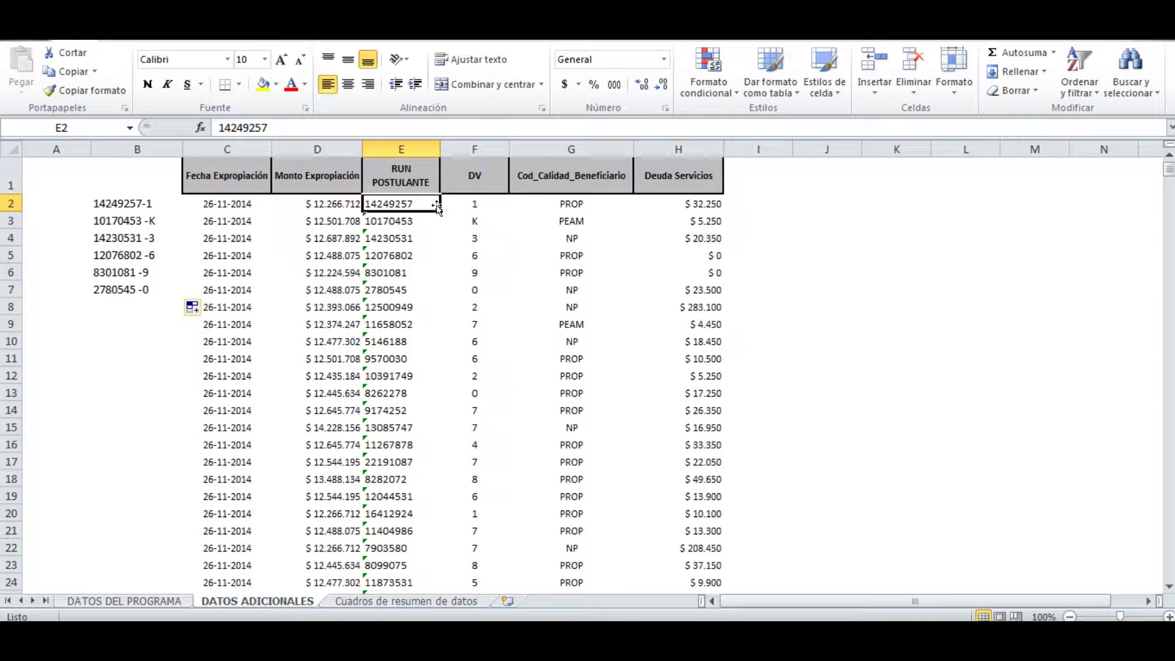
Step: Check the RUT column on the DATOS DEL PROGRAMA sheet and return to DATOS ADICIONALES
{"action": "left_click", "coordinate": [141, 592]}
{"action": "left_click_drag", "start_coordinate": [912, 601], "coordinate": [796, 611]}
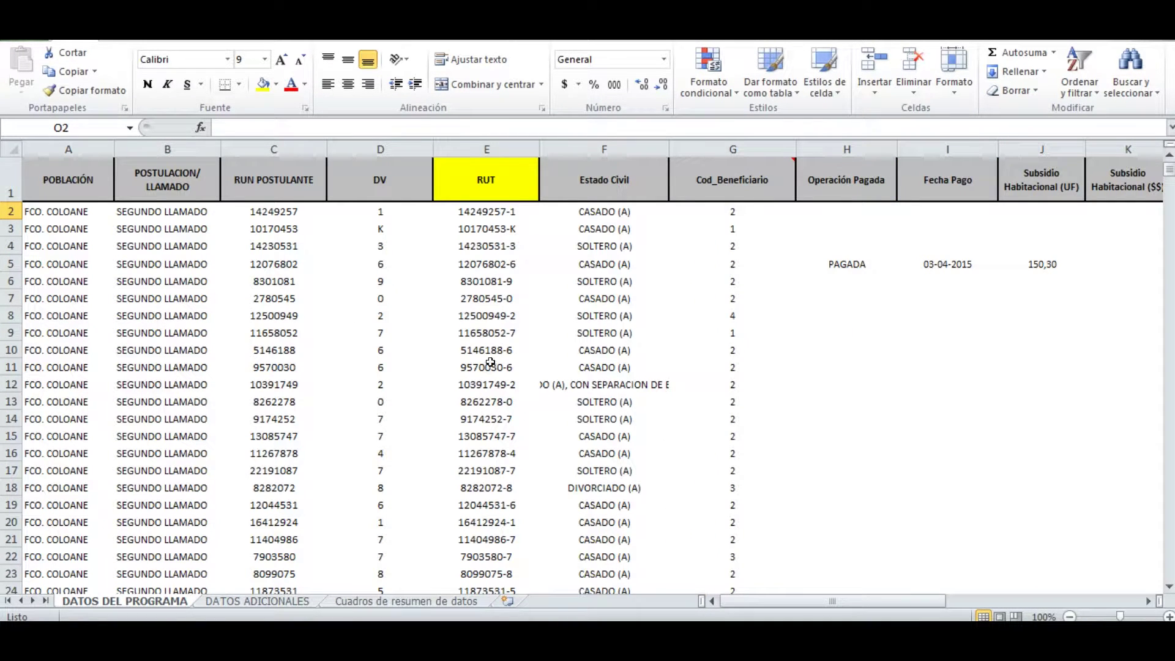
{"action": "left_click", "coordinate": [228, 603]}
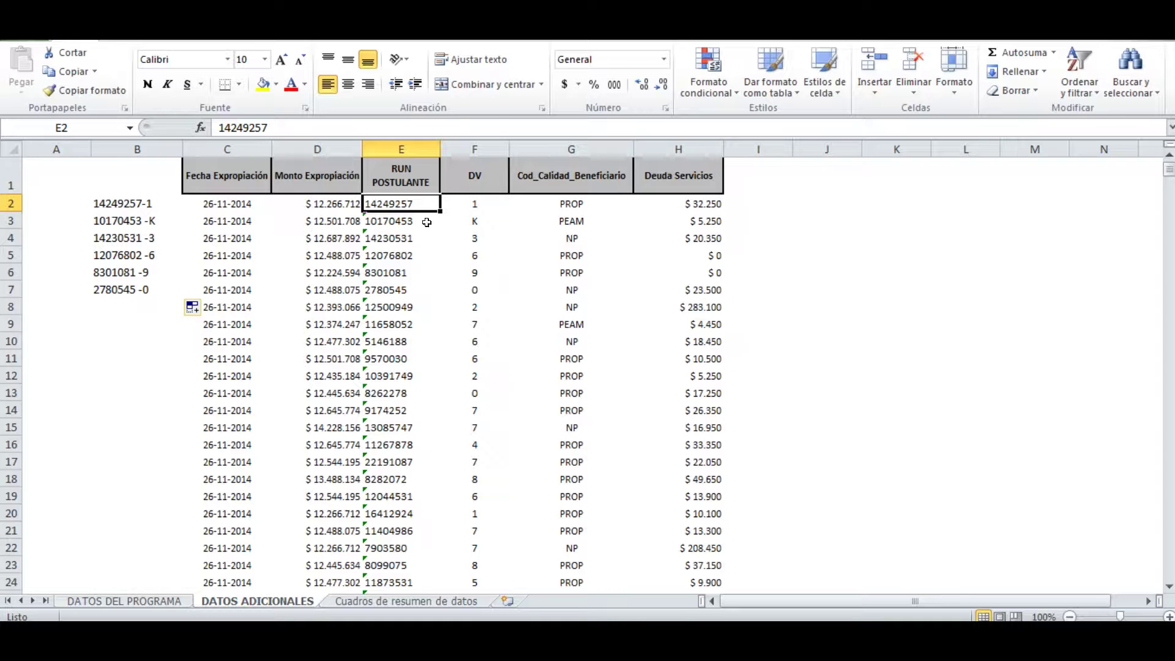
Step: Insert two empty columns between RUN POSTULANTE and DV on DATOS ADICIONALES
{"action": "left_click", "coordinate": [477, 149]}
{"action": "right_click", "coordinate": [462, 152]}
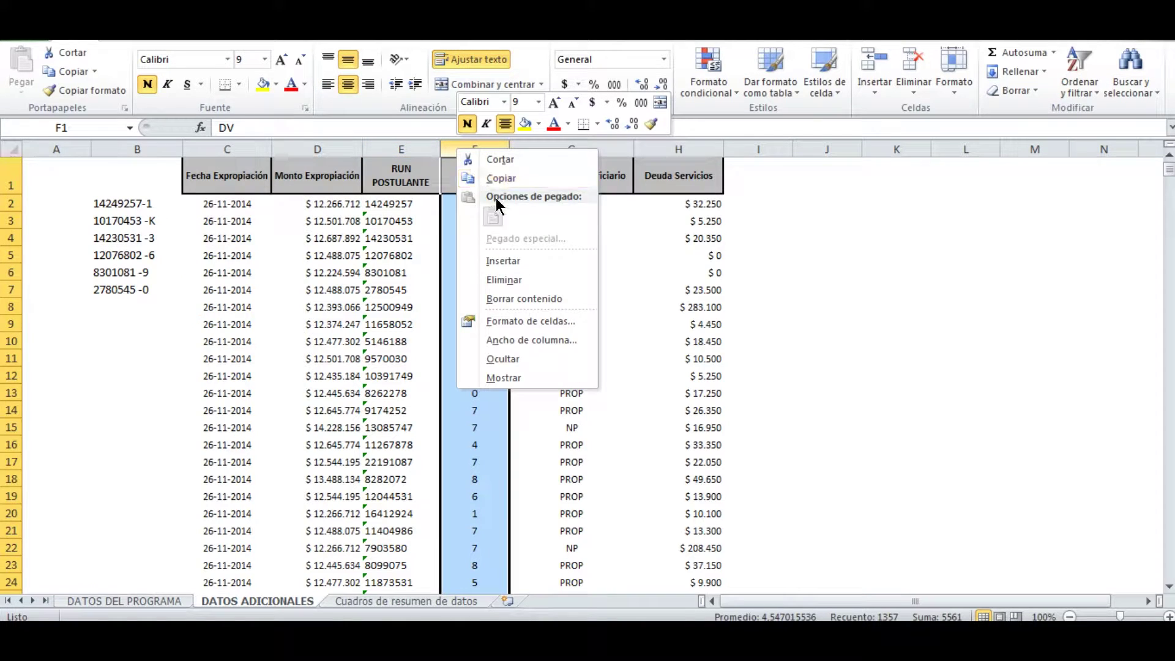
{"action": "left_click", "coordinate": [505, 255]}
{"action": "right_click", "coordinate": [482, 147]}
{"action": "left_click", "coordinate": [515, 244]}
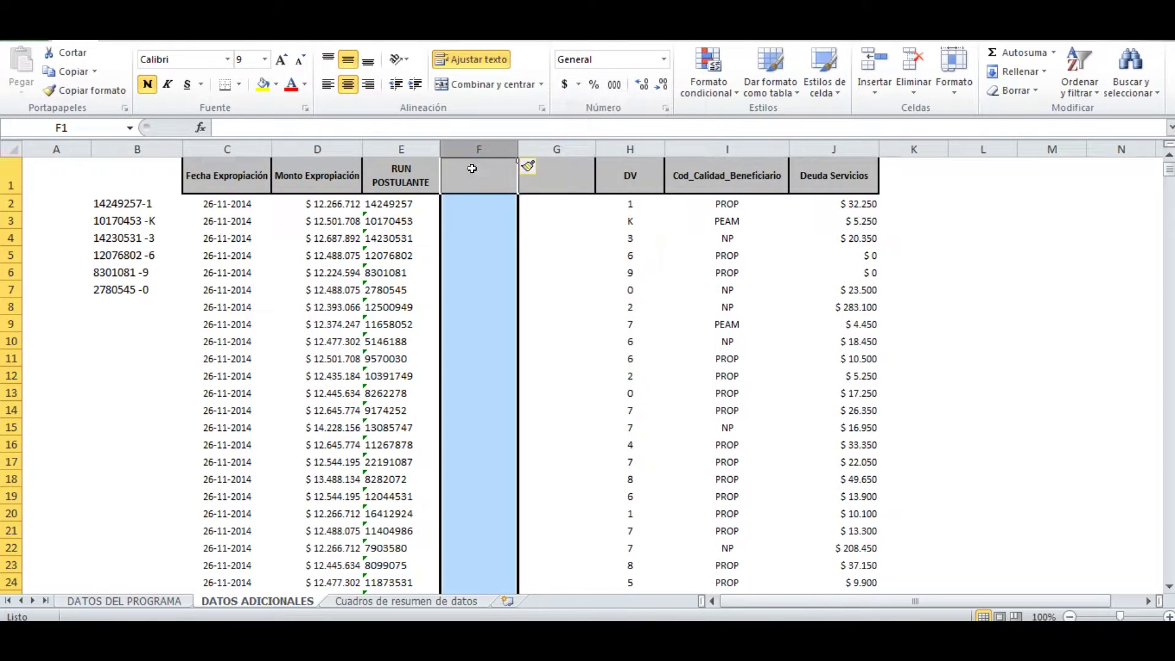
Step: Clear the trial joining formulas from B1:B7 on DATOS ADICIONALES
{"action": "left_click_drag", "start_coordinate": [136, 177], "coordinate": [132, 289]}
{"action": "key", "text": "Delete"}
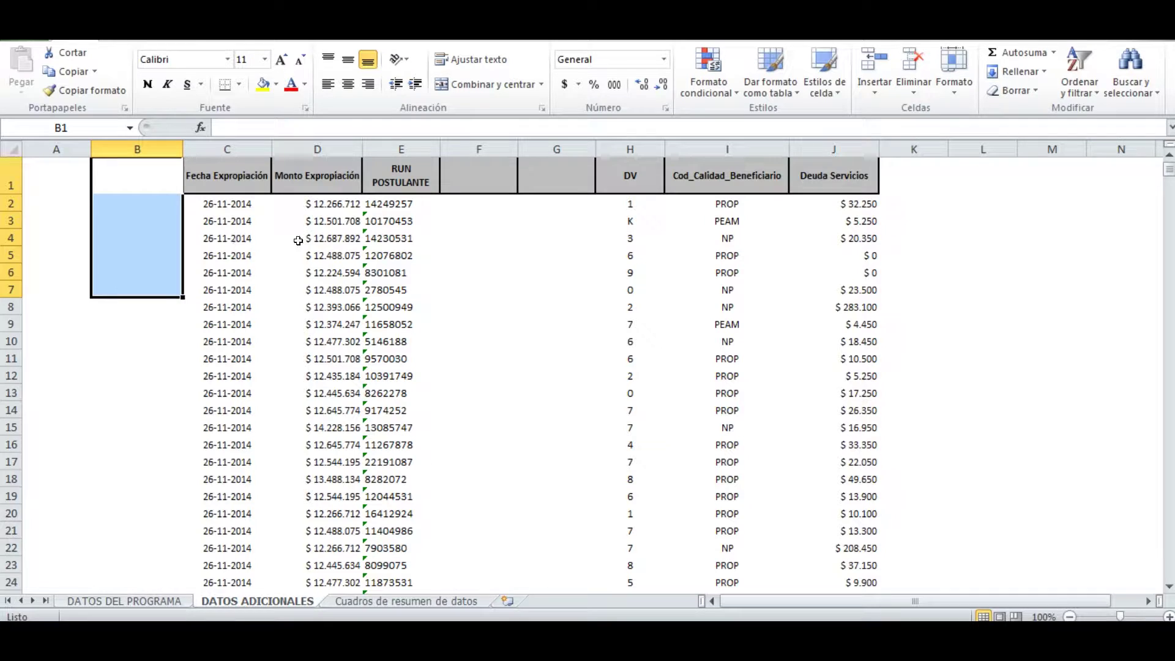
Step: Run Text to Columns on RUN POSTULANTE from E3 down to row 1357, delimited by tab and space, in General format
{"action": "left_click", "coordinate": [390, 216]}
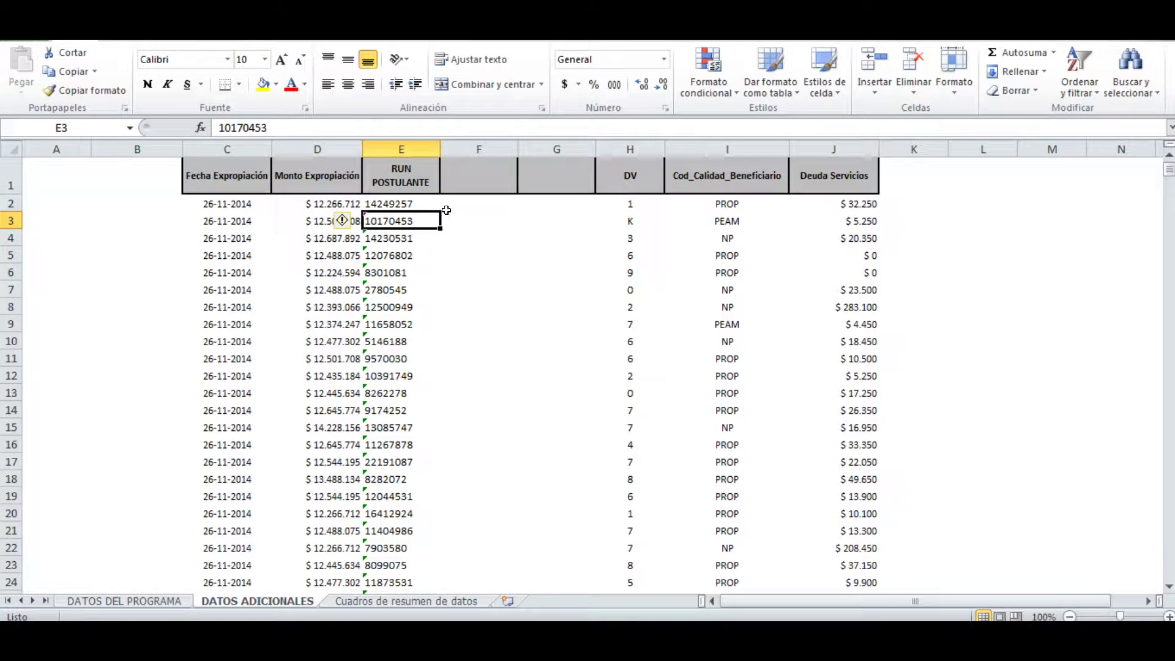
{"action": "key", "text": "ctrl+shift+Down"}
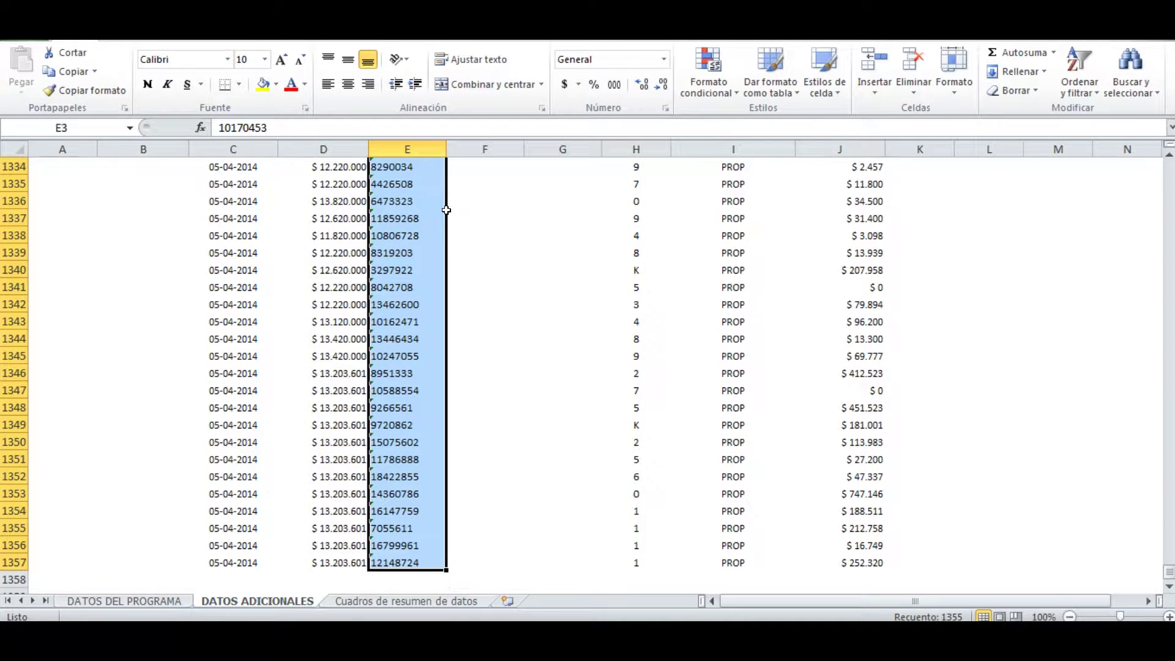
{"action": "left_click", "coordinate": [349, 38]}
{"action": "left_click", "coordinate": [596, 70]}
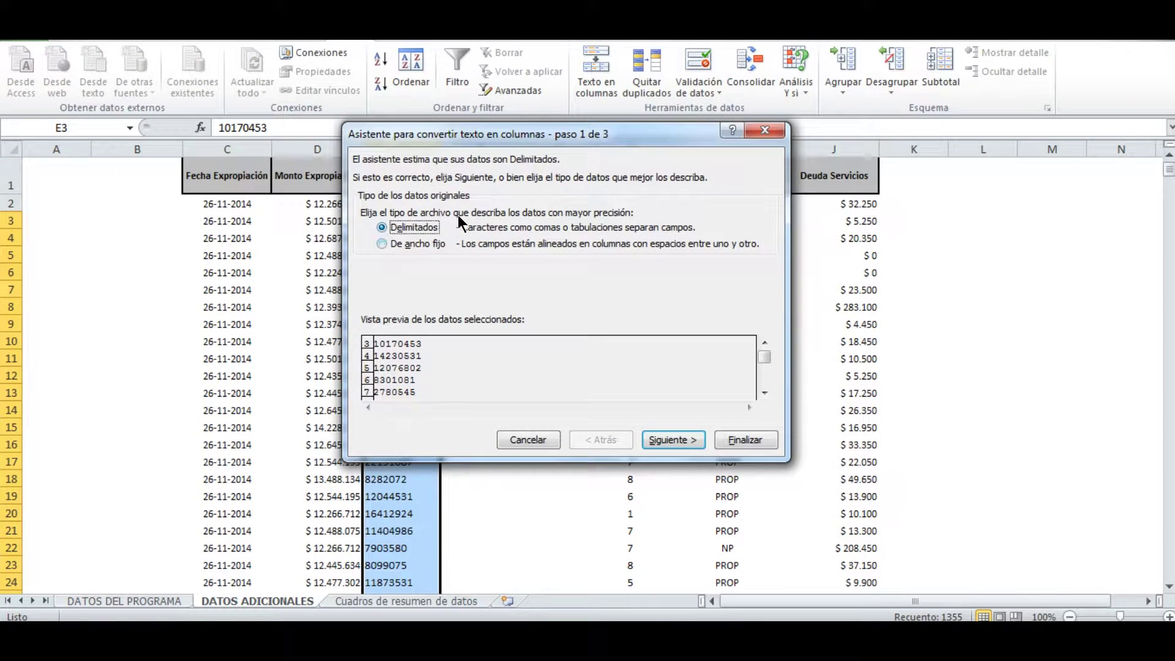
{"action": "left_click", "coordinate": [664, 441]}
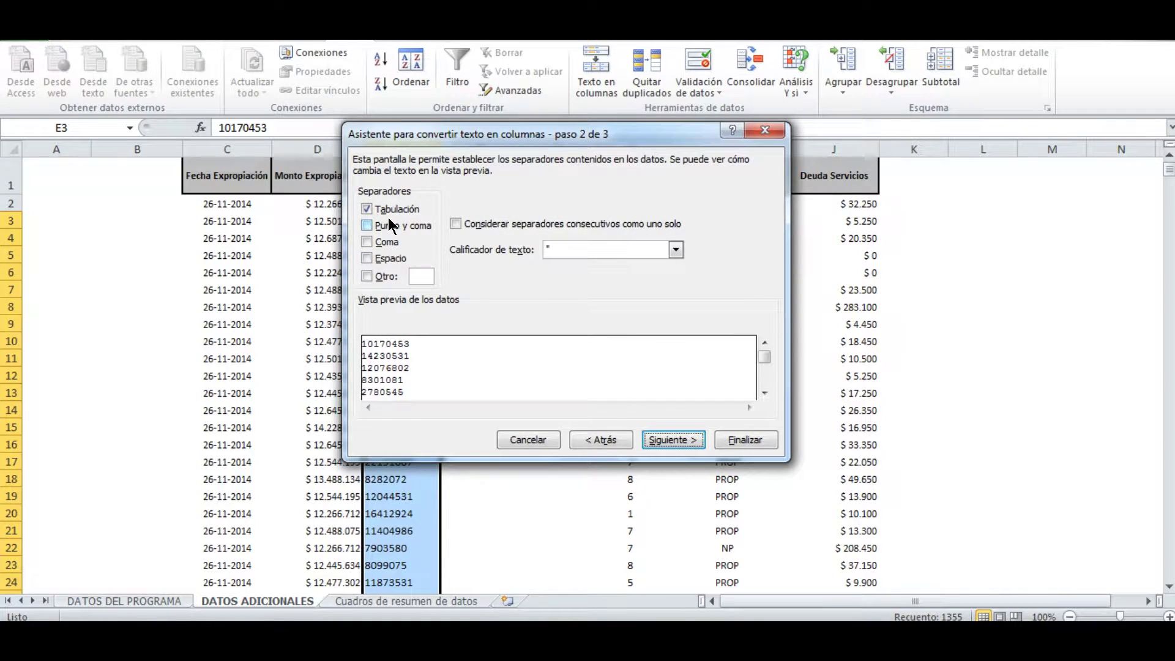
{"action": "left_click", "coordinate": [393, 257]}
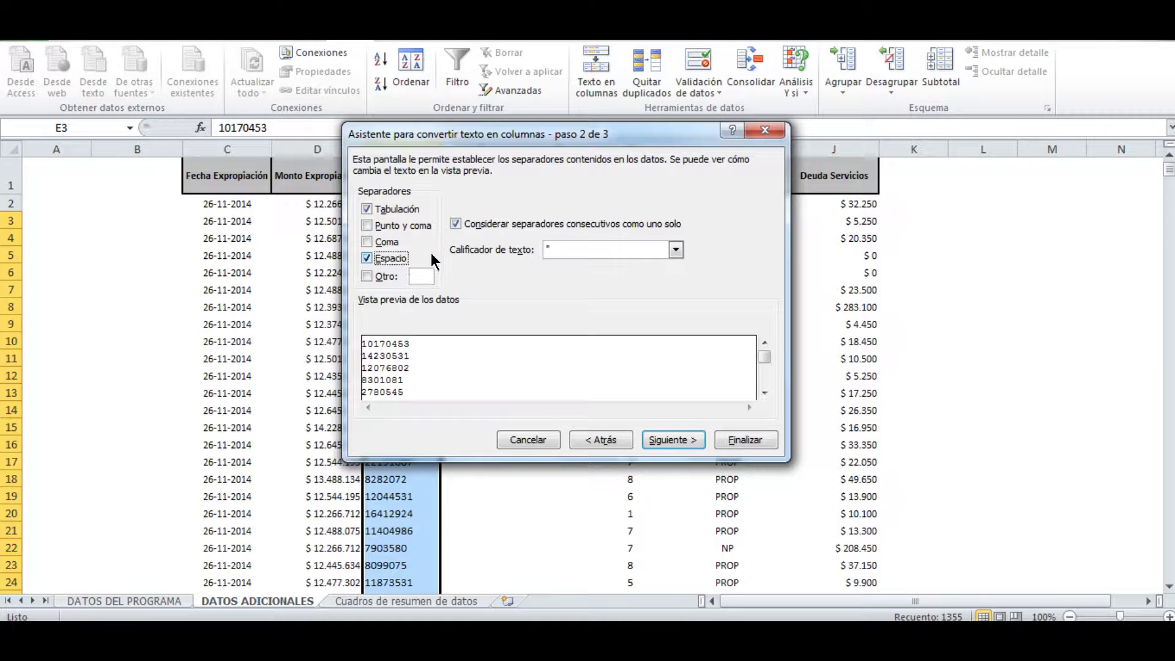
{"action": "left_click", "coordinate": [668, 439]}
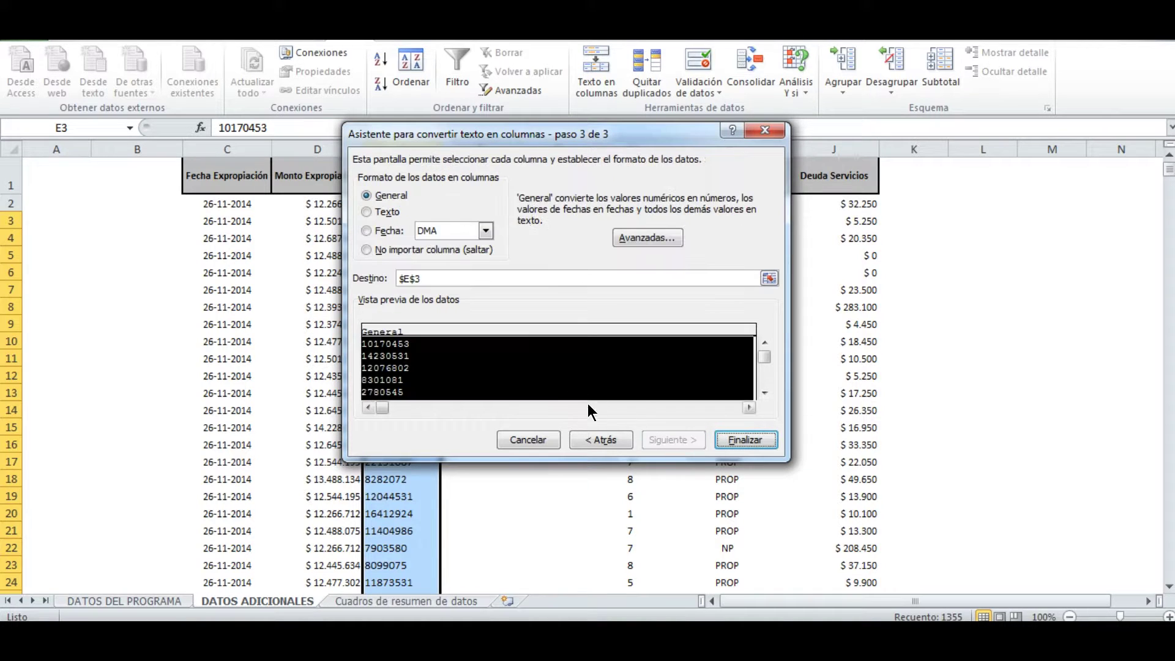
{"action": "left_click", "coordinate": [746, 441]}
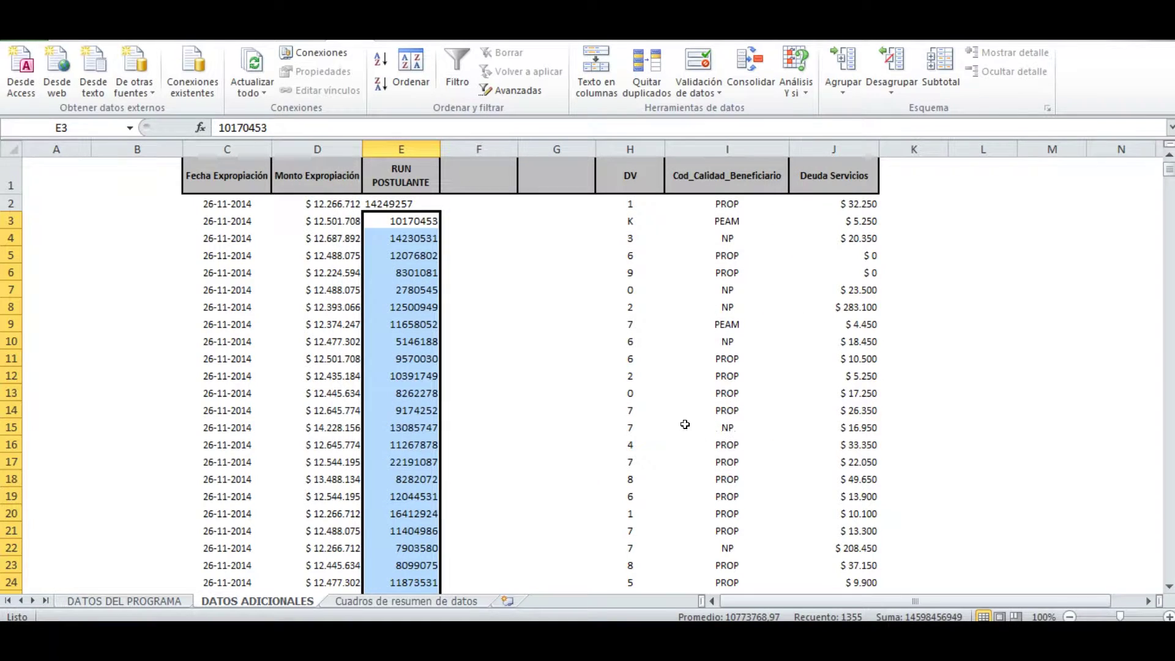
Step: Left-align the converted RUN POSTULANTE values in column E
{"action": "left_click", "coordinate": [86, 40]}
{"action": "left_click", "coordinate": [329, 83]}
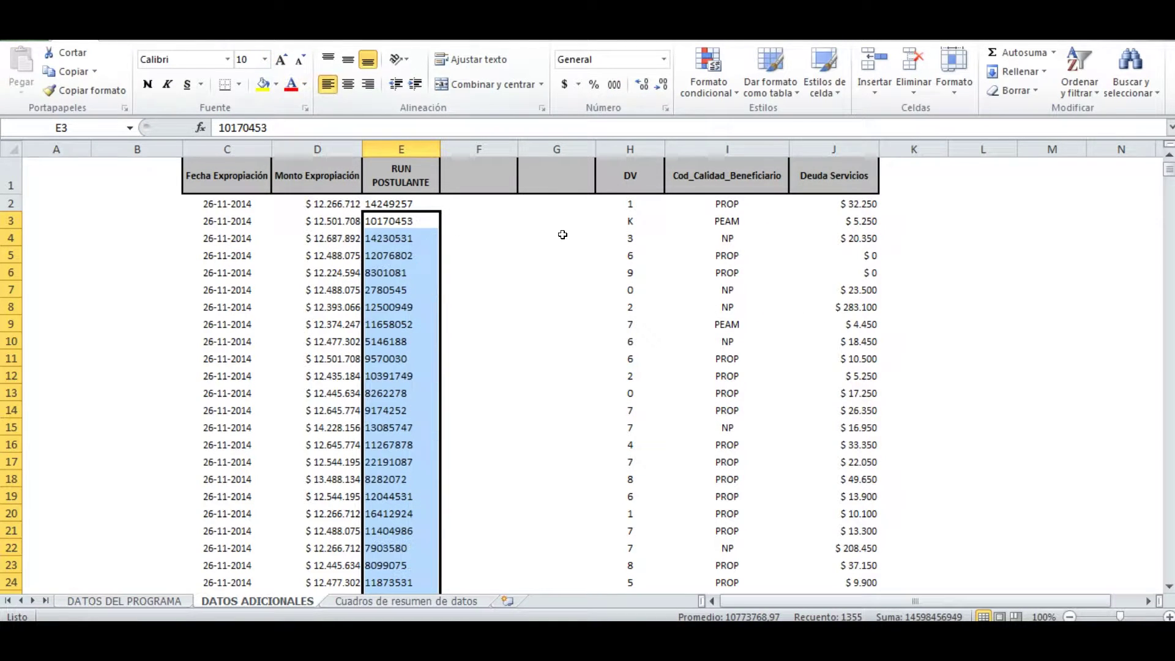
{"action": "left_click", "coordinate": [473, 219]}
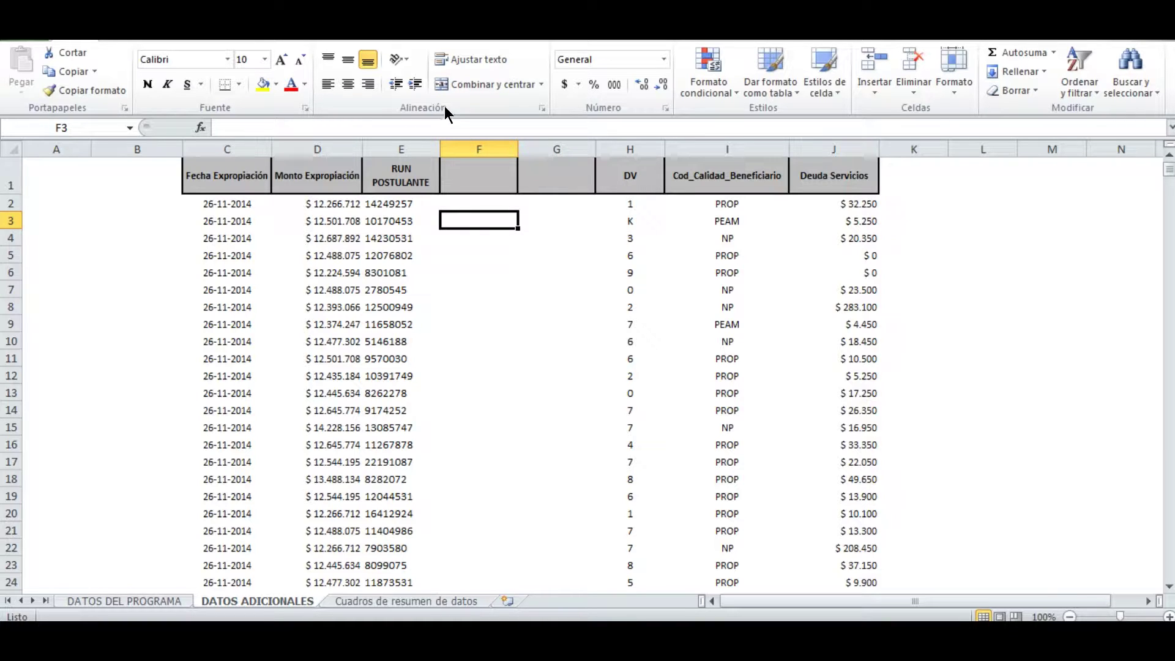
Step: Delete the two empty columns F and G between RUN POSTULANTE and DV
{"action": "left_click", "coordinate": [354, 34]}
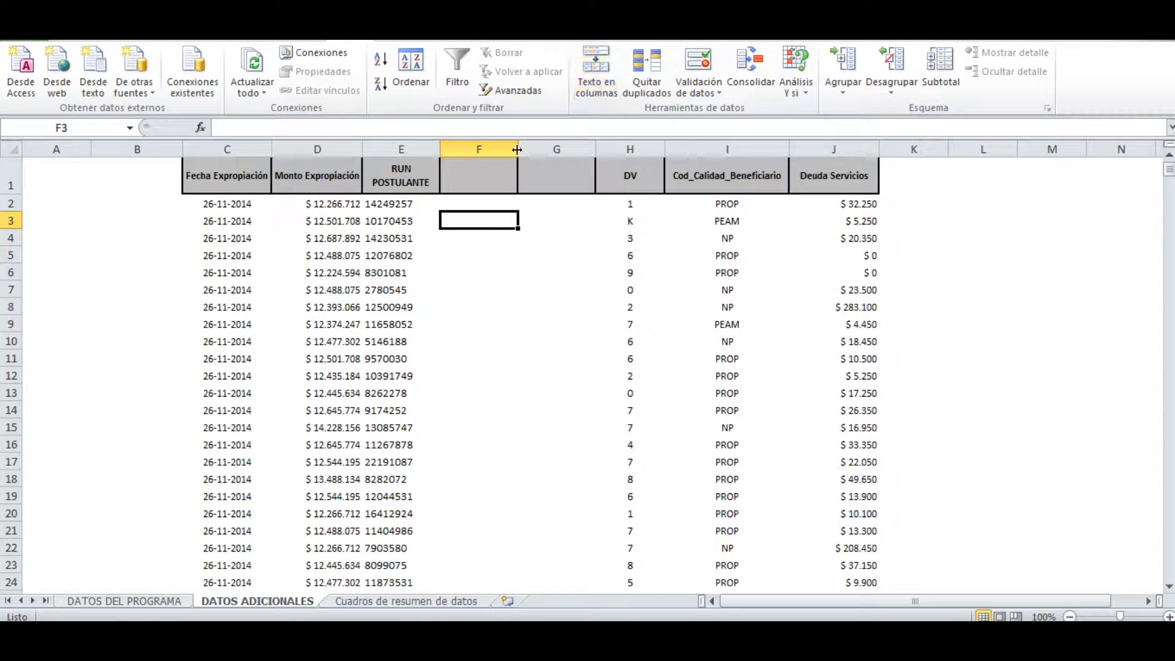
{"action": "left_click_drag", "start_coordinate": [491, 141], "coordinate": [545, 149]}
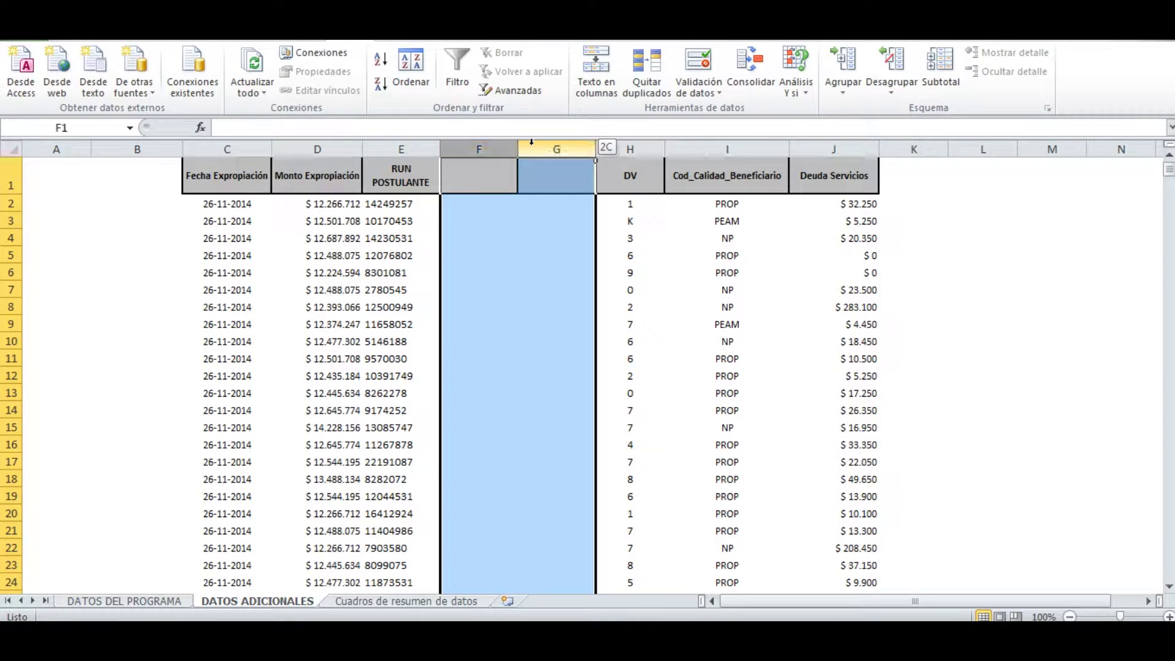
{"action": "right_click", "coordinate": [544, 156]}
{"action": "left_click", "coordinate": [595, 287]}
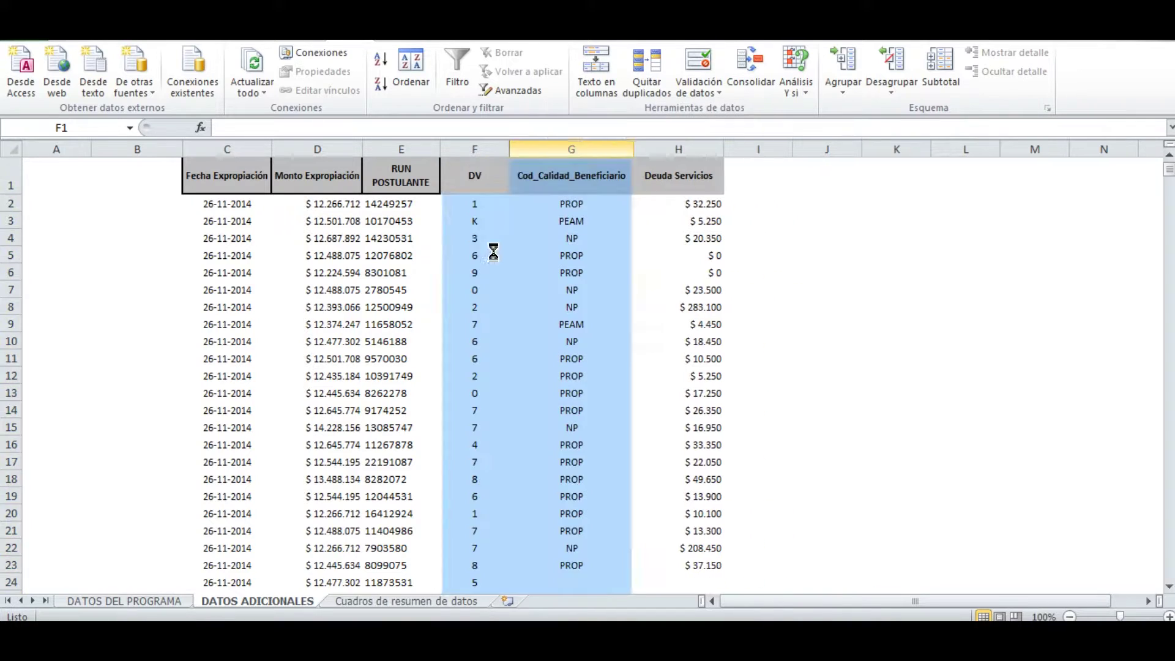
{"action": "left_click", "coordinate": [475, 229]}
Step: Enter the header RUT in B1, apply the Fecha Expropiación header's format to it and fill it yellow
{"action": "left_click", "coordinate": [158, 199]}
{"action": "left_click", "coordinate": [148, 176]}
{"action": "type", "text": "RUT"}
{"action": "key", "text": "Return"}
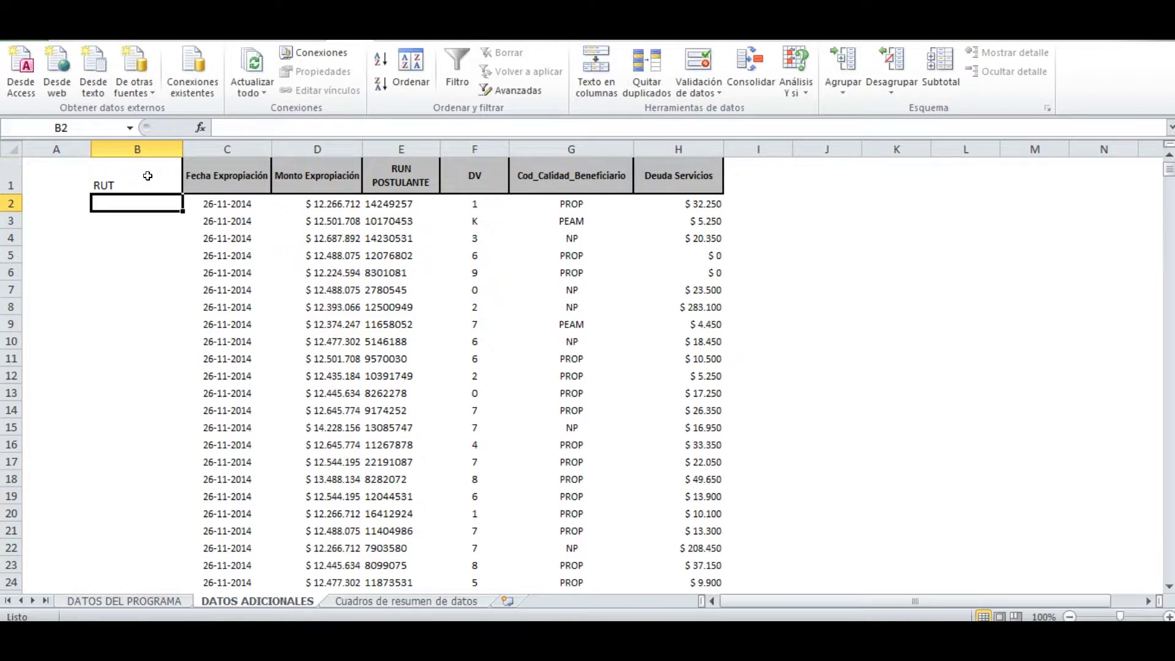
{"action": "left_click", "coordinate": [190, 175]}
{"action": "left_click", "coordinate": [80, 38]}
{"action": "left_click", "coordinate": [92, 90]}
{"action": "left_click", "coordinate": [136, 175]}
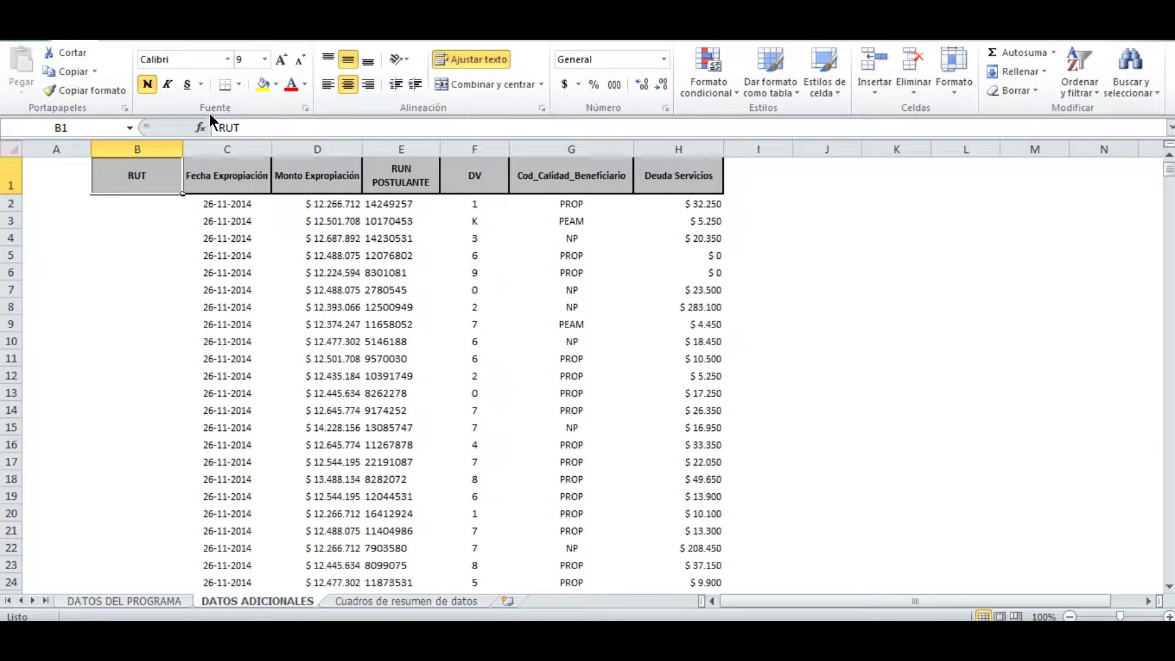
{"action": "left_click", "coordinate": [257, 84]}
Step: Enter the formula +E2&"-"&F2 in B2 under the RUT header
{"action": "left_click", "coordinate": [153, 202]}
{"action": "type", "text": "+"}
{"action": "key", "text": "Right"}
{"action": "key", "text": "Right"}
{"action": "key", "text": "Right"}
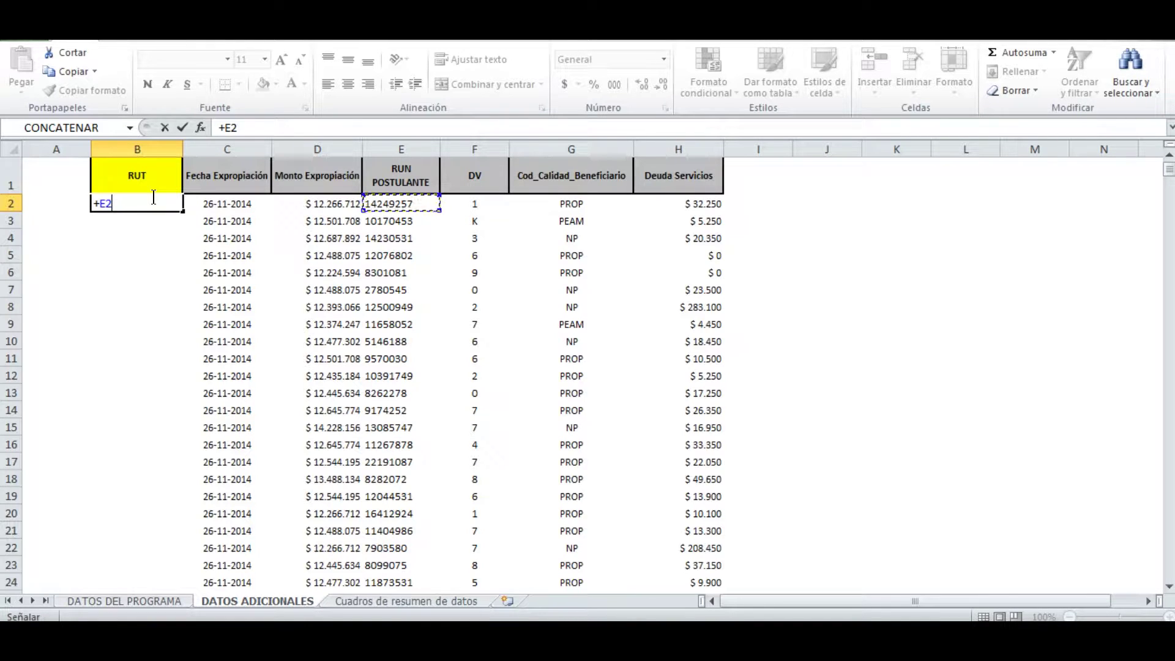
{"action": "type", "text": "&\"-\"&"}
{"action": "left_click", "coordinate": [466, 204]}
{"action": "key", "text": "Return"}
Step: Fill the RUT formula from B2 down to the last data row and look over the filled column
{"action": "left_click", "coordinate": [171, 204]}
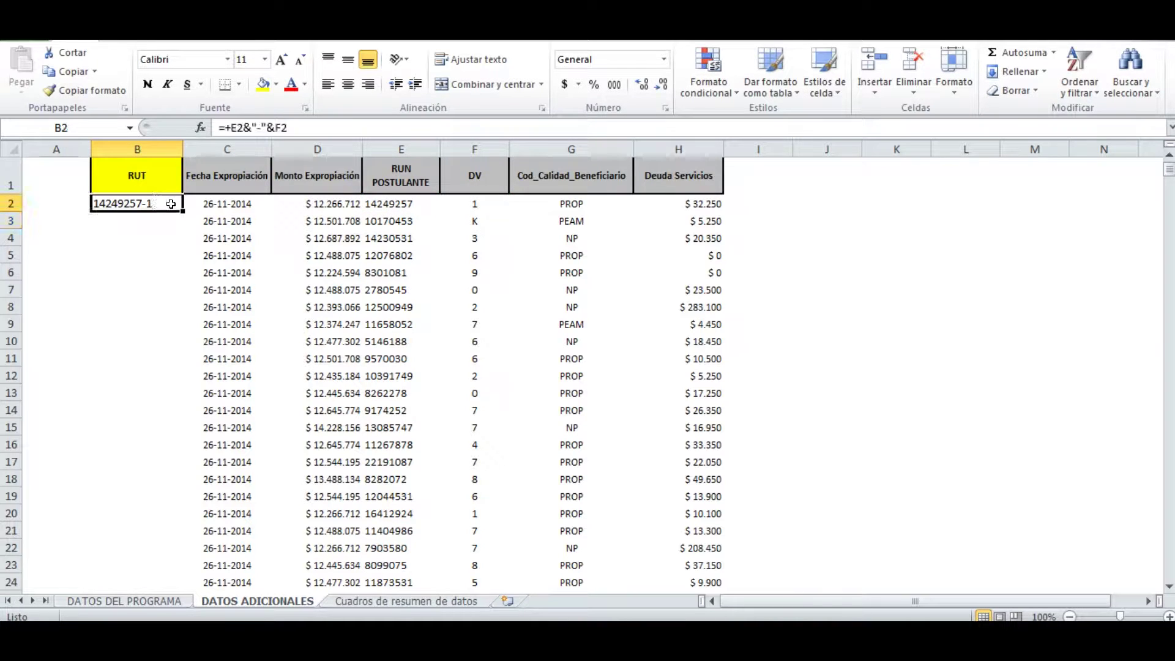
{"action": "double_click", "coordinate": [179, 209]}
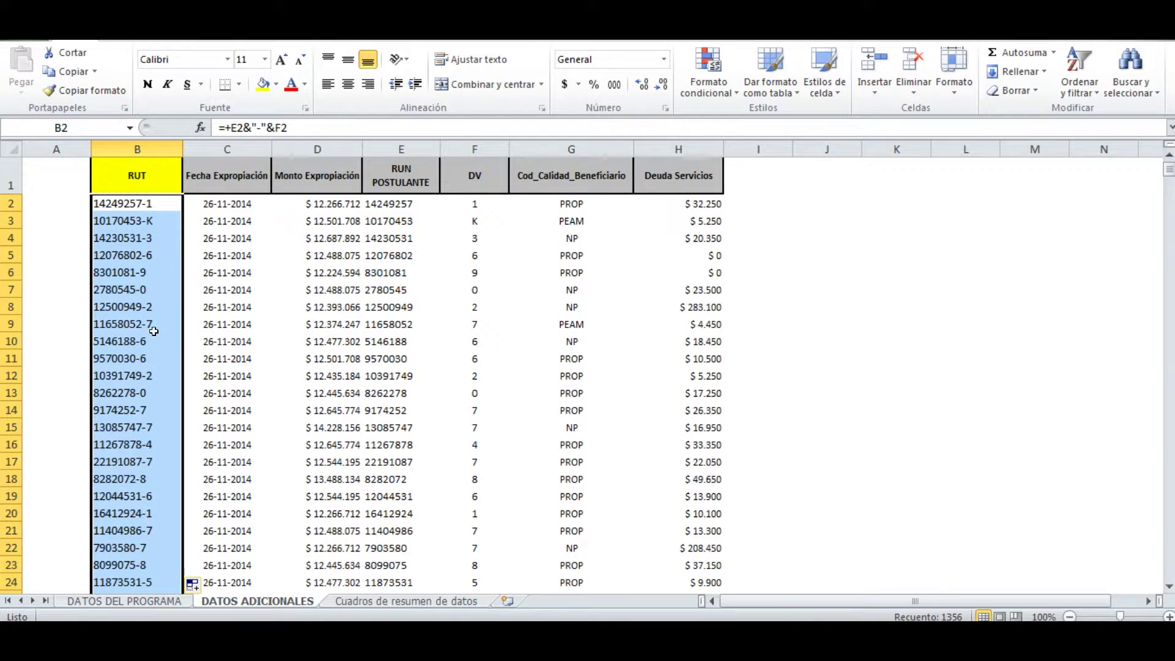
{"action": "scroll", "coordinate": [153, 331], "scroll_direction": "down", "scroll_amount": 10}
{"action": "scroll", "coordinate": [142, 373], "scroll_direction": "up", "scroll_amount": 10}
Step: Replace the RUT formulas in column B with their values and check the column
{"action": "key", "text": "ctrl+c"}
{"action": "right_click", "coordinate": [158, 205]}
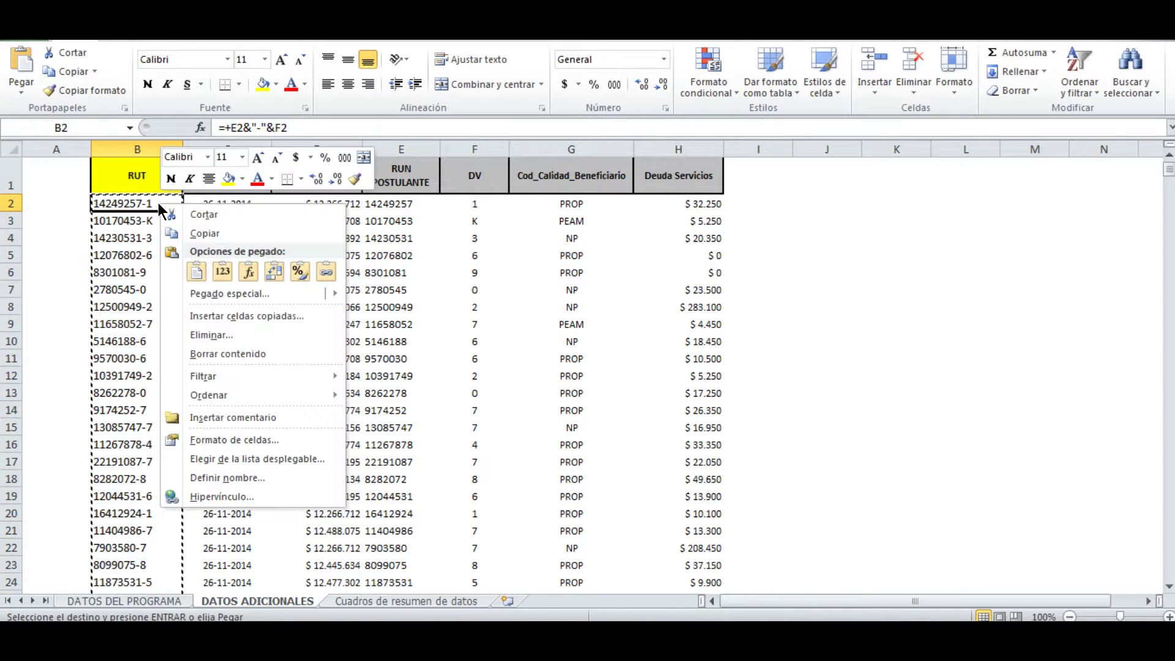
{"action": "left_click", "coordinate": [222, 271]}
{"action": "key", "text": "Escape"}
{"action": "scroll", "coordinate": [104, 367], "scroll_direction": "down", "scroll_amount": 4}
{"action": "scroll", "coordinate": [103, 349], "scroll_direction": "up", "scroll_amount": 4}
{"action": "scroll", "coordinate": [114, 331], "scroll_direction": "down", "scroll_amount": 3}
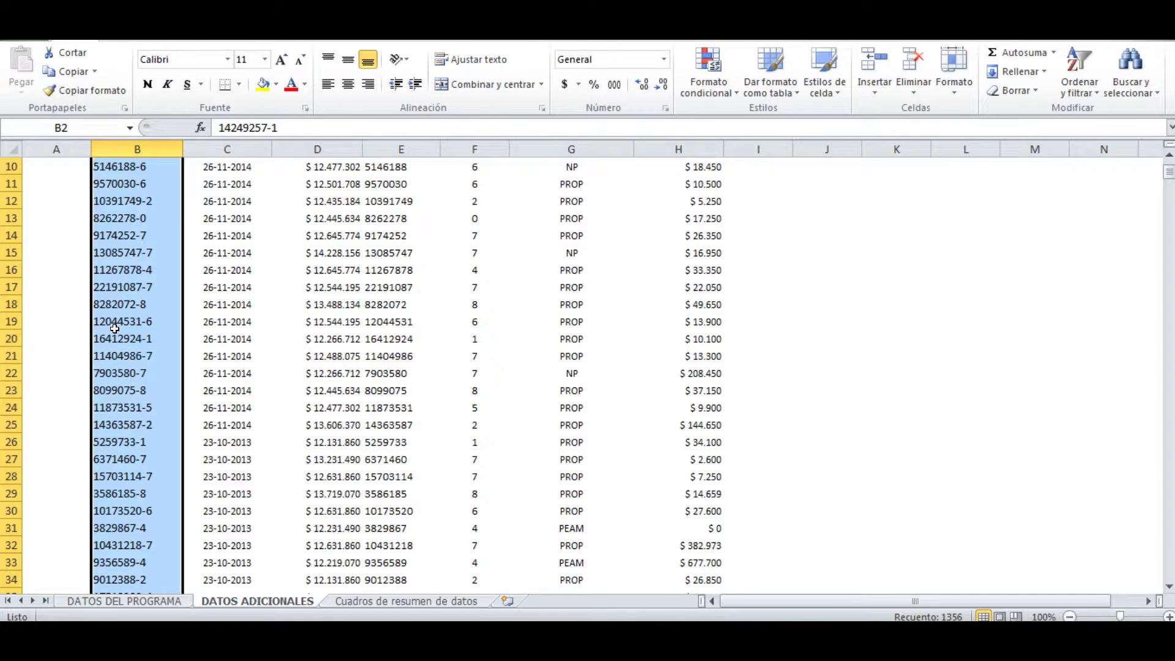
Step: Start a +CONSULTAV( formula in N2 under Fecha Expropiación on DATOS DEL PROGRAMA
{"action": "key", "text": "ctrl+Page_Up"}
{"action": "key", "text": "Right"}
{"action": "key", "text": "Left"}
{"action": "key", "text": "Left"}
{"action": "key", "text": "Left"}
{"action": "key", "text": "Left"}
{"action": "key", "text": "Left"}
{"action": "key", "text": "Right"}
{"action": "key", "text": "Right"}
{"action": "key", "text": "Right"}
{"action": "key", "text": "Left"}
{"action": "type", "text": "+"}
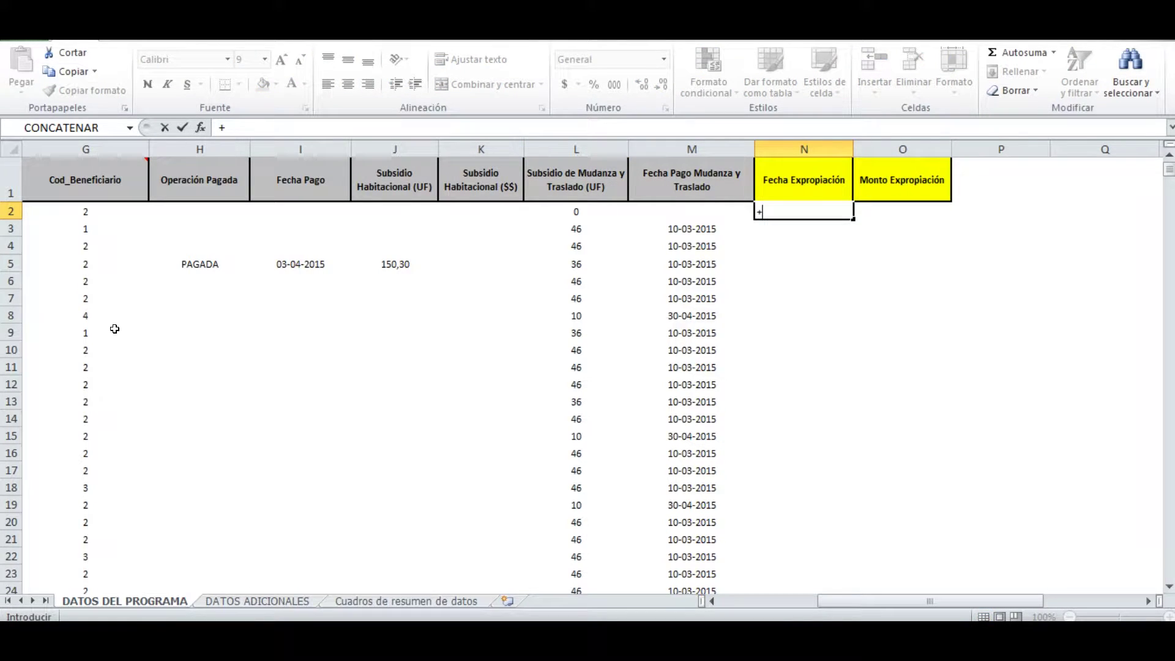
{"action": "type", "text": "CONSULTA"}
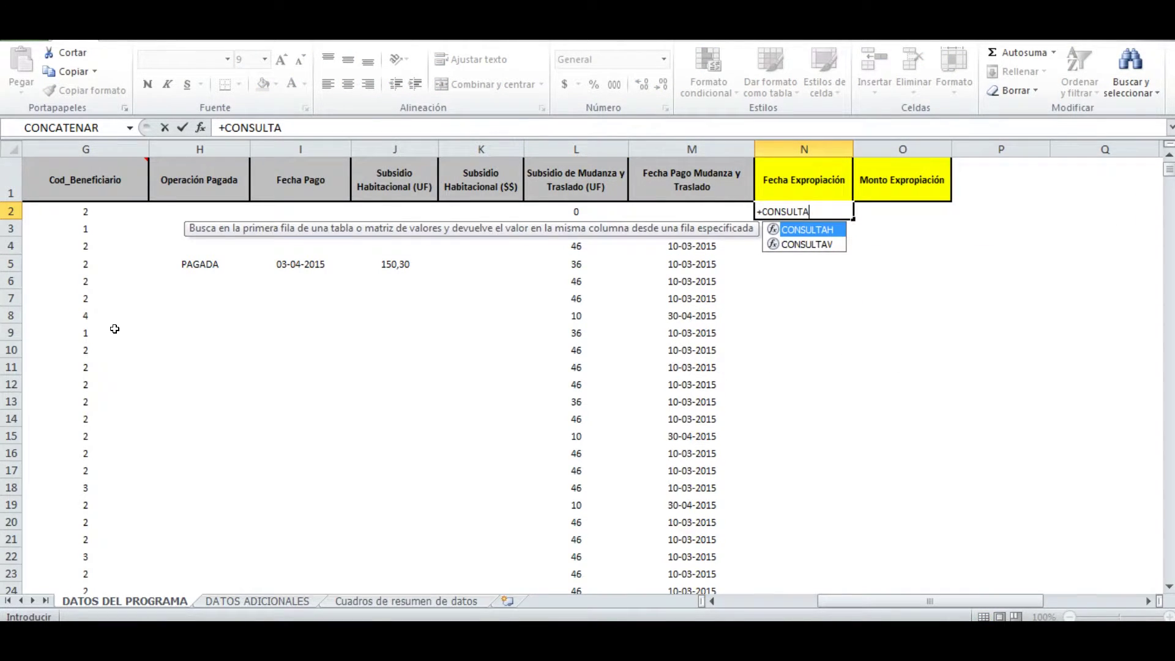
{"action": "type", "text": "V("}
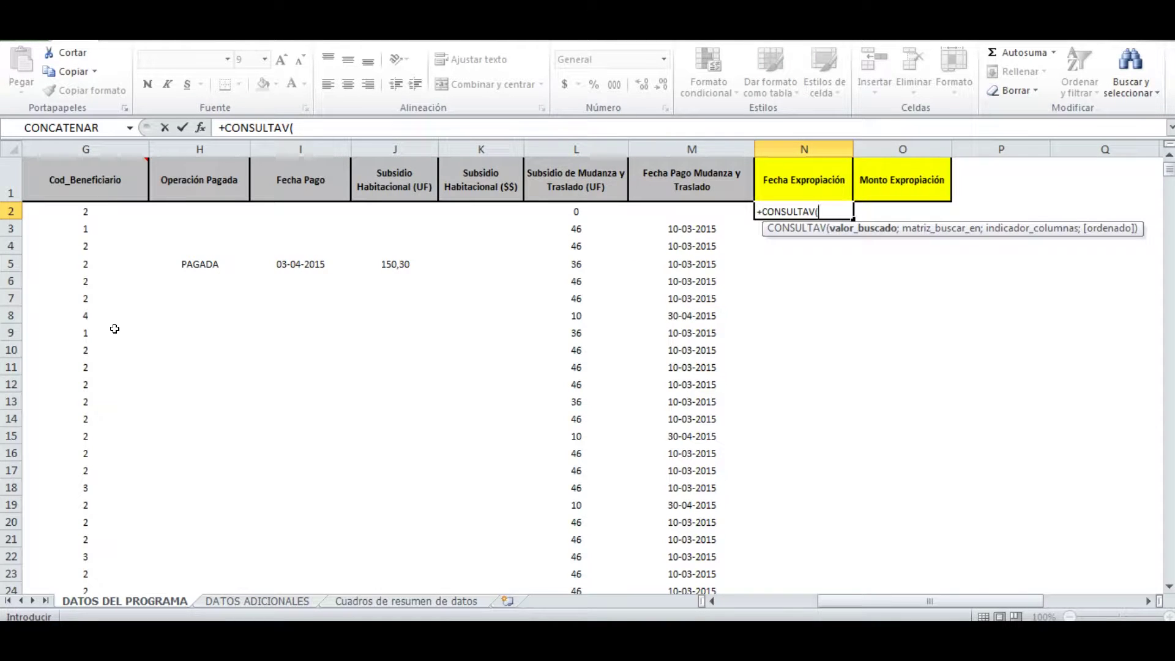
Step: Set the RUT cell E2 as the CONSULTAV lookup value, with only its column fixed as $E2
{"action": "key", "text": "Left"}
{"action": "key", "text": "Left"}
{"action": "key", "text": "Left"}
{"action": "key", "text": "Left"}
{"action": "key", "text": "Left"}
{"action": "key", "text": "Left"}
{"action": "key", "text": "Left"}
{"action": "key", "text": "Left"}
{"action": "key", "text": "Left"}
{"action": "key", "text": "Left"}
{"action": "key", "text": "Left"}
{"action": "key", "text": "Left"}
{"action": "key", "text": "Right"}
{"action": "key", "text": "Right"}
{"action": "key", "text": "Right"}
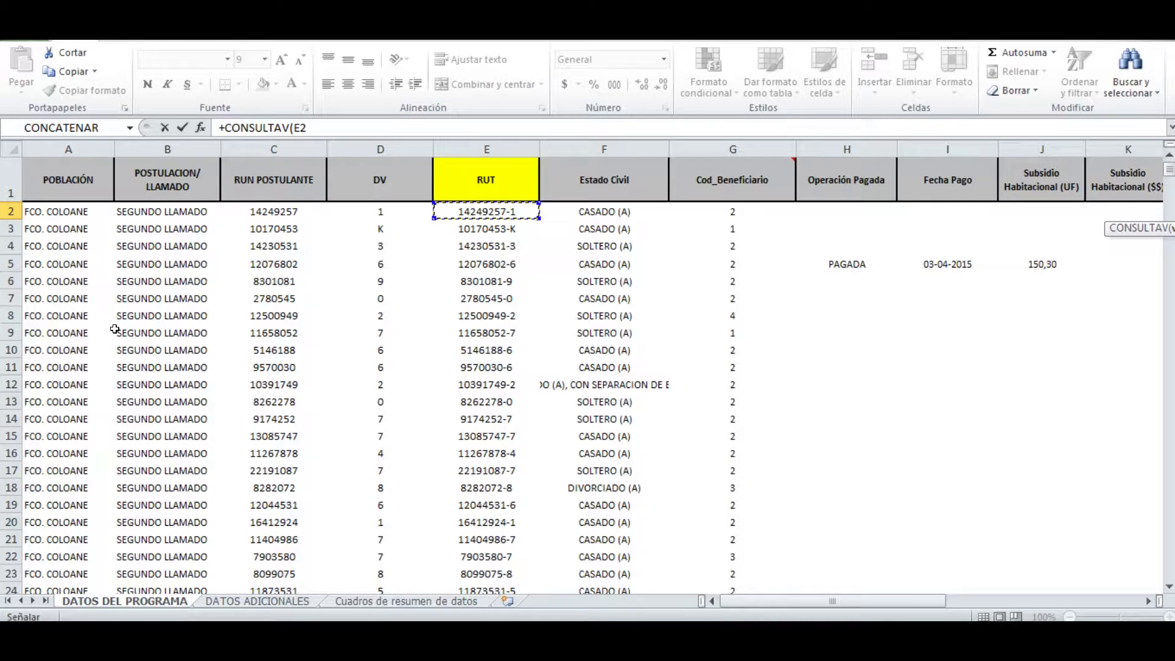
{"action": "key", "text": "Right"}
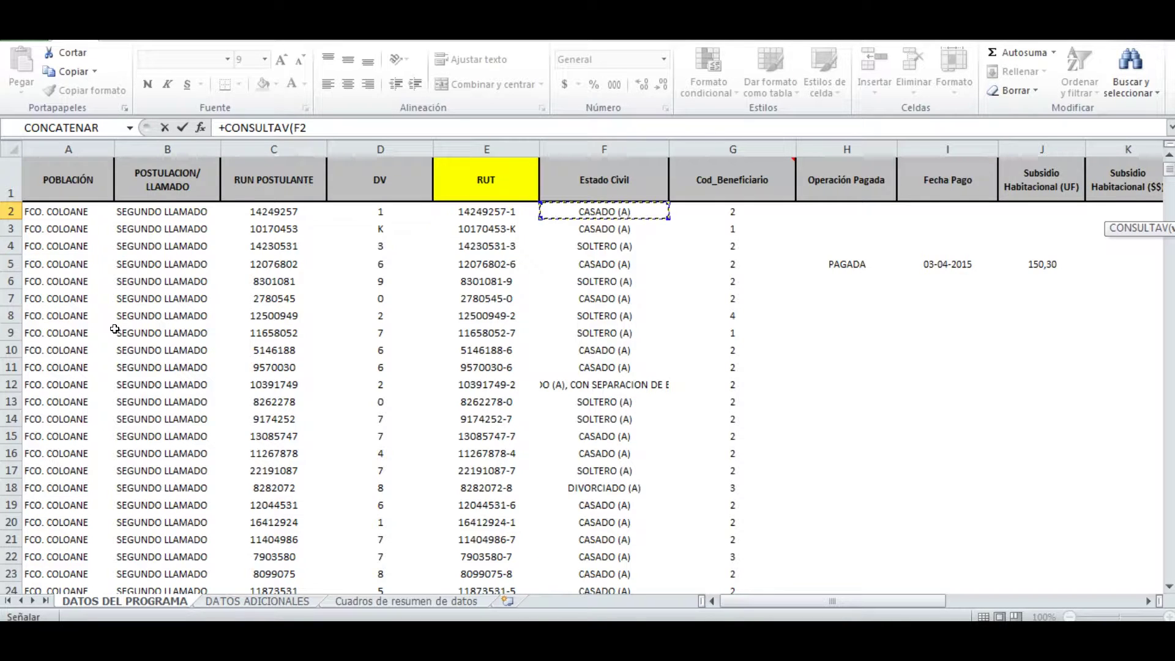
{"action": "key", "text": "Right"}
{"action": "key", "text": "Right"}
{"action": "key", "text": "Right"}
{"action": "key", "text": "Right"}
{"action": "key", "text": "Right"}
{"action": "key", "text": "Right"}
{"action": "key", "text": "Right"}
{"action": "key", "text": "Right"}
{"action": "key", "text": "Right"}
{"action": "key", "text": "Left"}
{"action": "key", "text": "Left"}
{"action": "key", "text": "Left"}
{"action": "key", "text": "Left"}
{"action": "key", "text": "Left"}
{"action": "key", "text": "Left"}
{"action": "key", "text": "Left"}
{"action": "key", "text": "Left"}
{"action": "key", "text": "Left"}
{"action": "key", "text": "Left"}
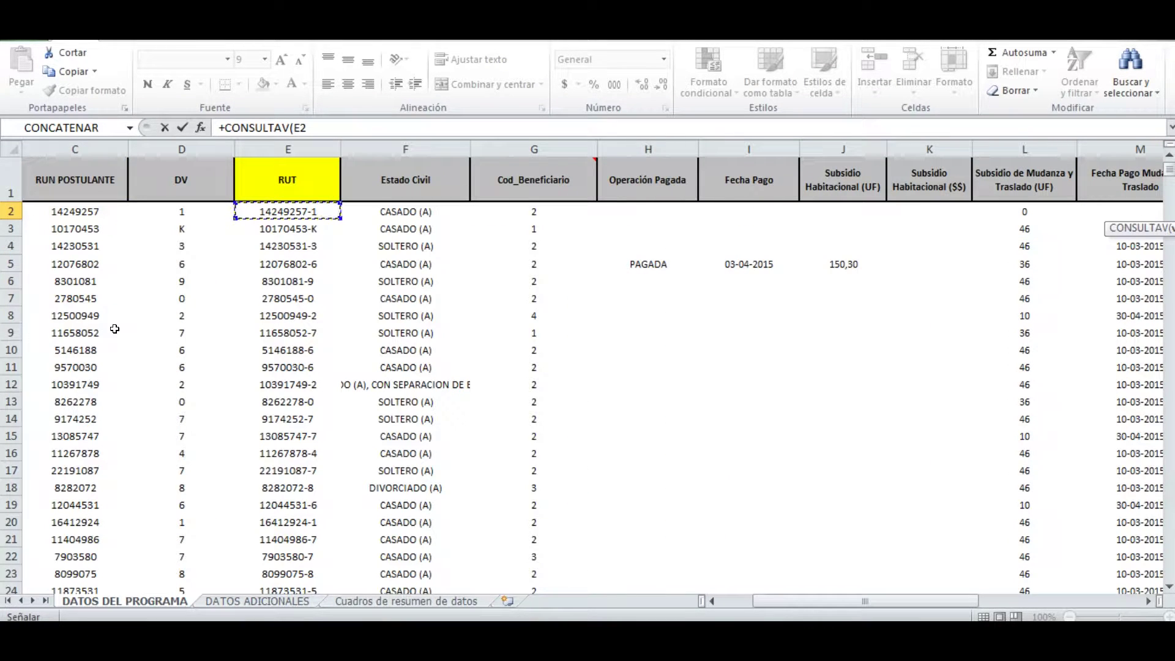
{"action": "key", "text": "F4"}
{"action": "key", "text": "F4"}
{"action": "key", "text": "F4"}
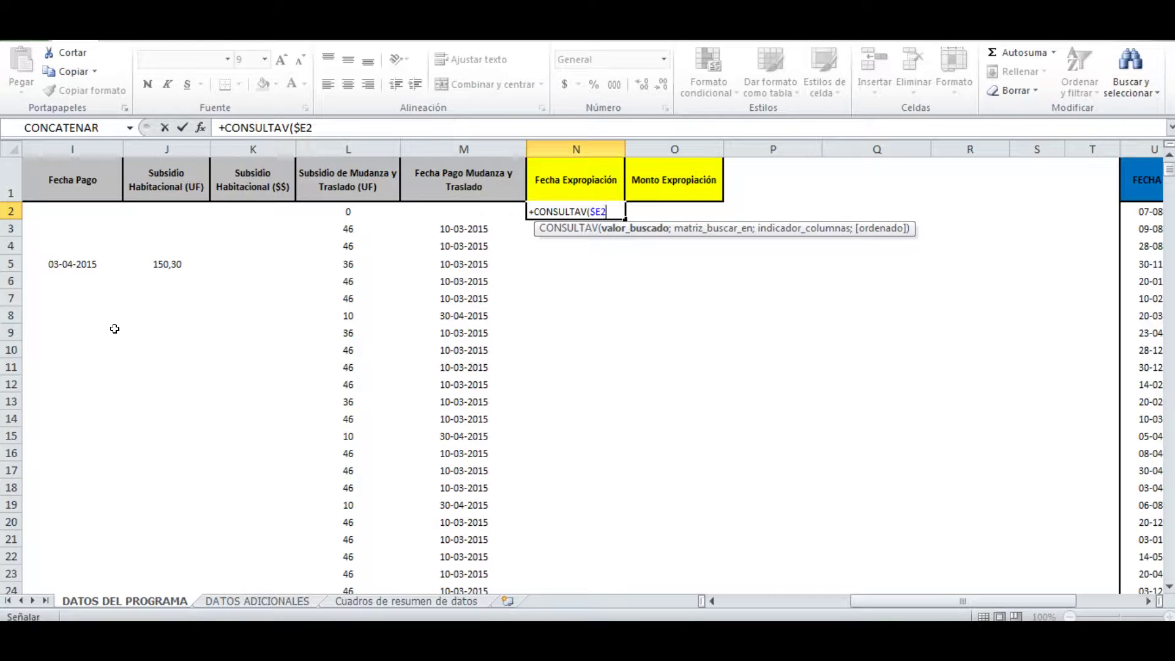
{"action": "type", "text": ";"}
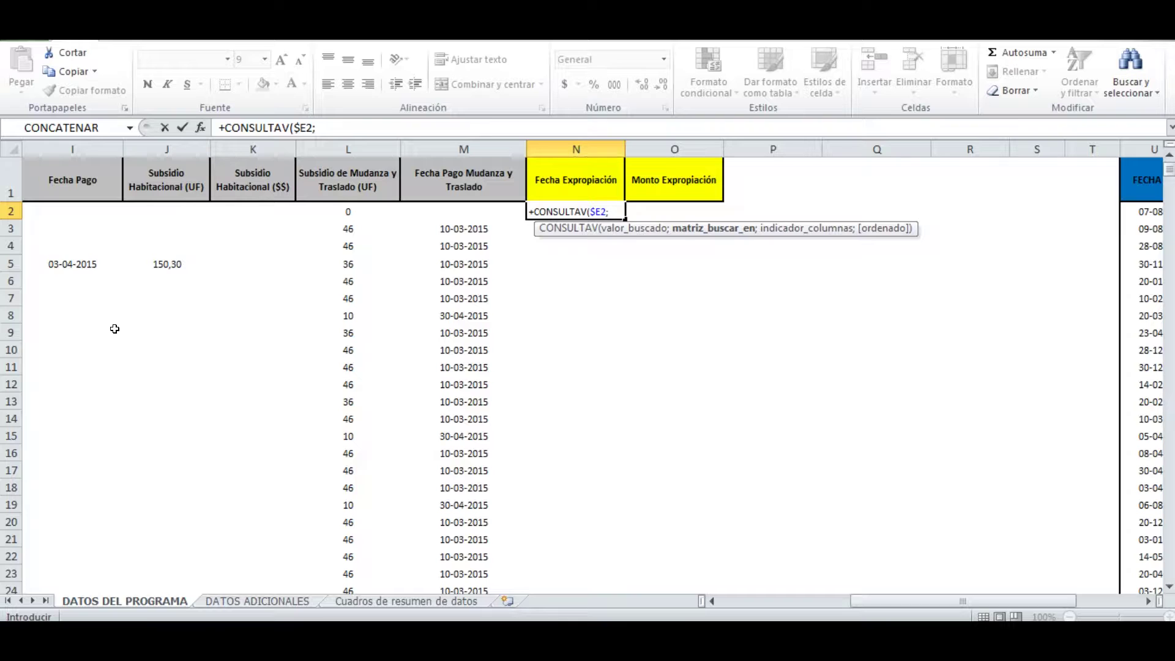
Step: Start the CONSULTAV lookup table reference at the first RUT, cell B2 on the DATOS ADICIONALES sheet
{"action": "key", "text": "ctrl+Page_Down"}
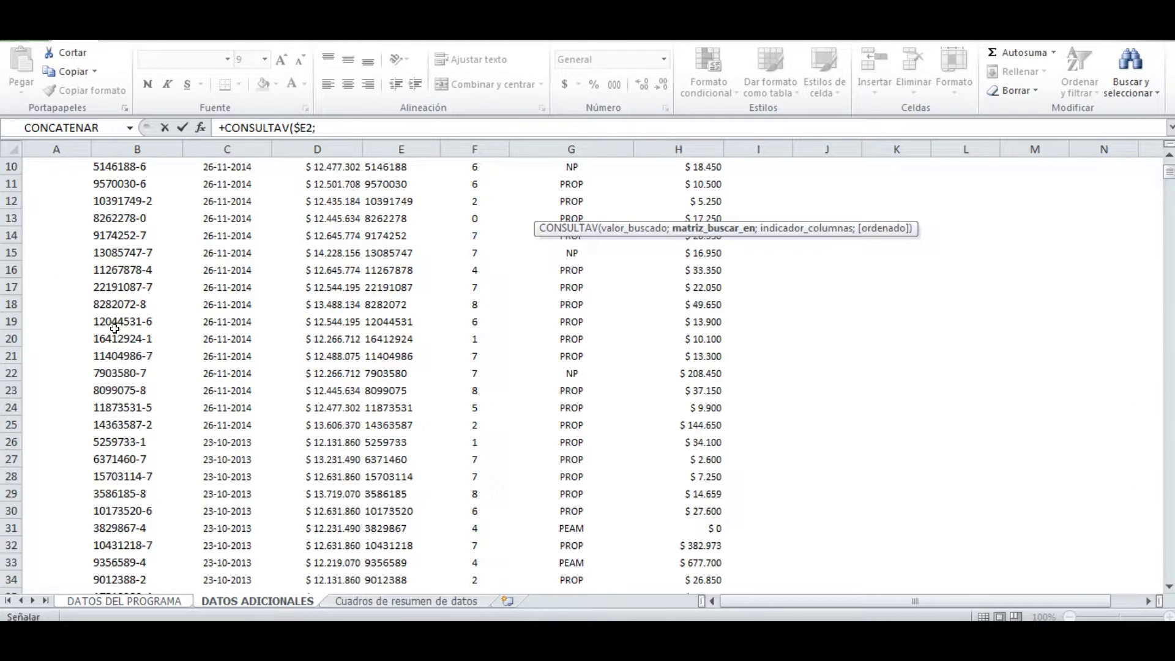
{"action": "key", "text": "ctrl+Home"}
{"action": "key", "text": "Down"}
{"action": "key", "text": "Right"}
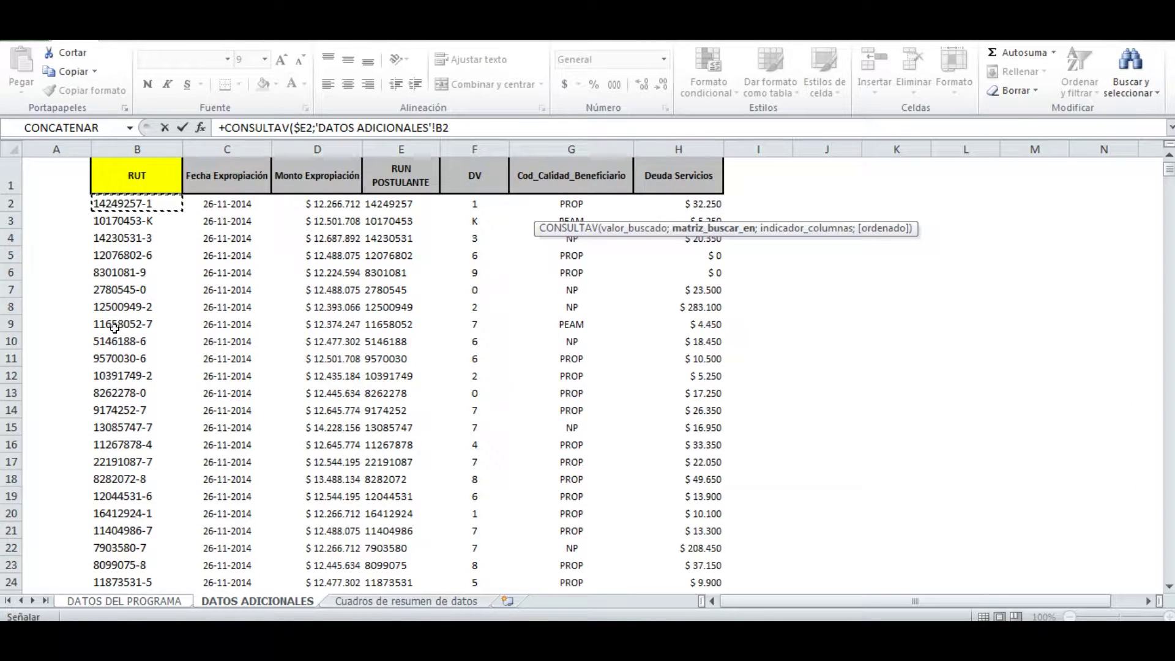
{"action": "key", "text": "shift+Right"}
{"action": "key", "text": "shift+Right"}
{"action": "key", "text": "shift+Right"}
{"action": "key", "text": "shift+Right"}
{"action": "key", "text": "shift+Right"}
{"action": "key", "text": "shift+Right"}
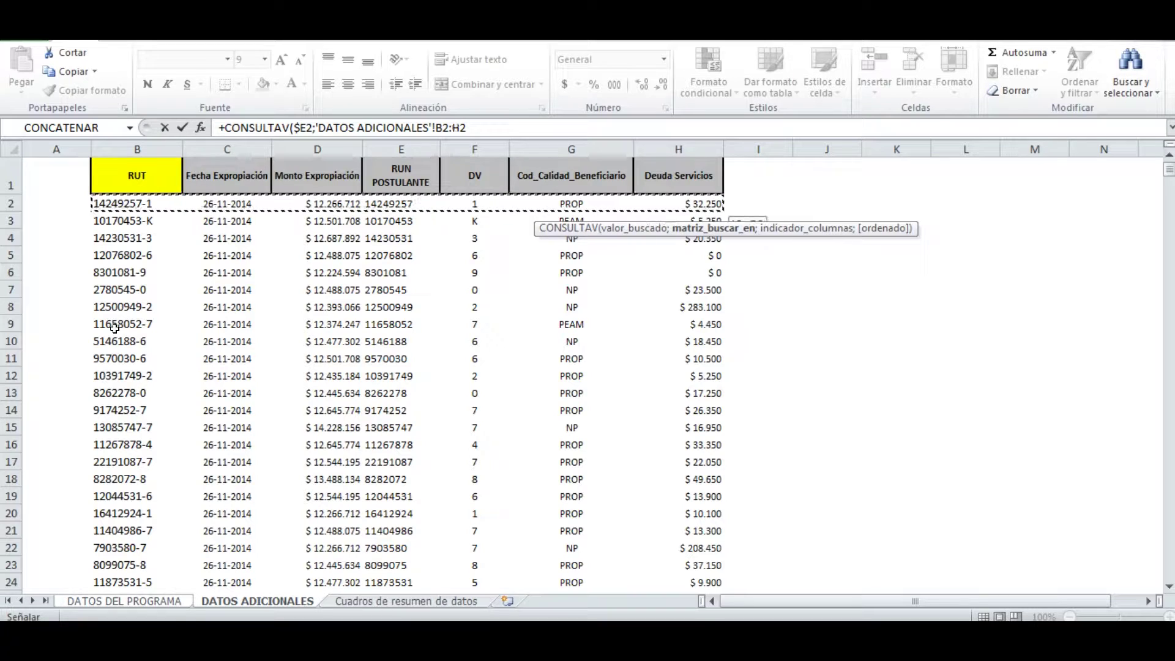
{"action": "key", "text": "shift+Left"}
{"action": "key", "text": "shift+Left"}
{"action": "key", "text": "shift+Left"}
{"action": "key", "text": "shift+Left"}
{"action": "key", "text": "shift+Left"}
{"action": "key", "text": "shift+Left"}
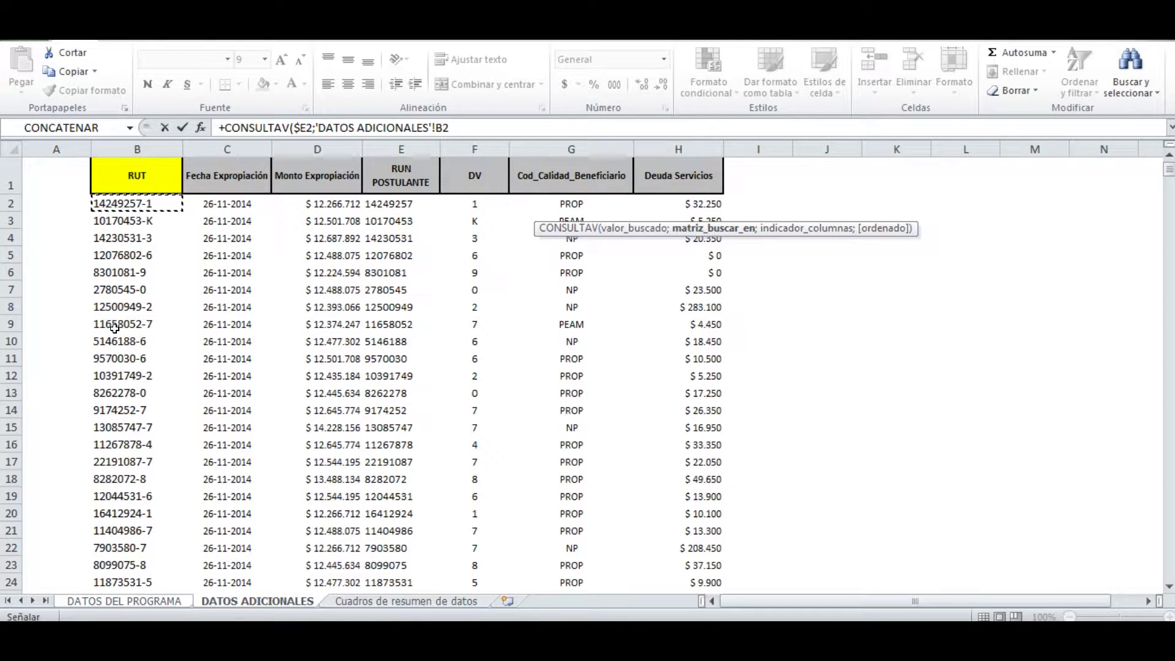
{"action": "key", "text": "shift+Right"}
{"action": "key", "text": "shift+Right"}
{"action": "key", "text": "shift+Right"}
{"action": "key", "text": "shift+Right"}
{"action": "key", "text": "shift+Right"}
{"action": "key", "text": "shift+Right"}
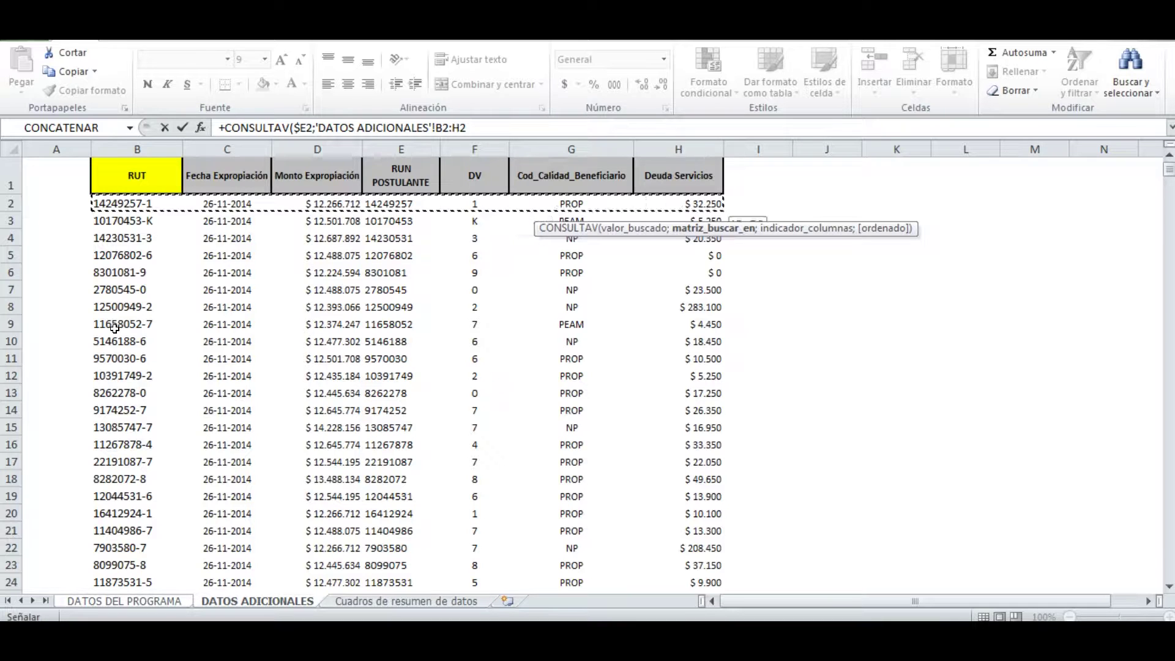
{"action": "key", "text": "ctrl+shift+Down"}
{"action": "key", "text": "ctrl+shift+Up"}
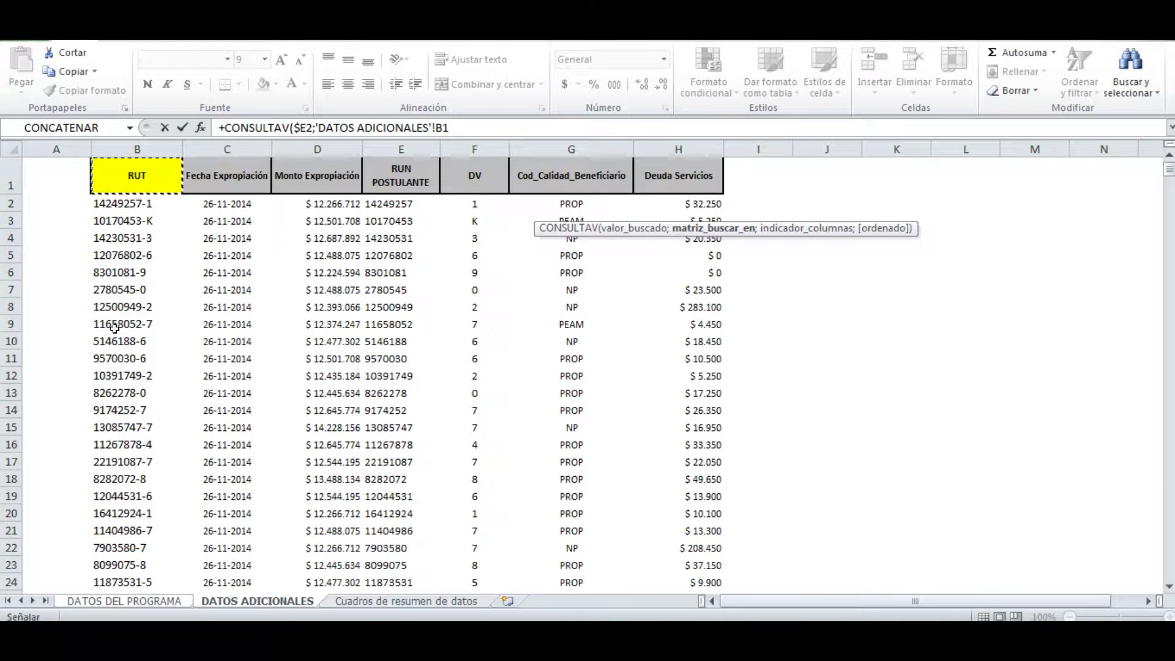
Step: Set the lookup table to B2:D1357 on DATOS ADICIONALES and continue to the column index argument
{"action": "key", "text": "shift+Right"}
{"action": "key", "text": "shift+Right"}
{"action": "key", "text": "shift+Right"}
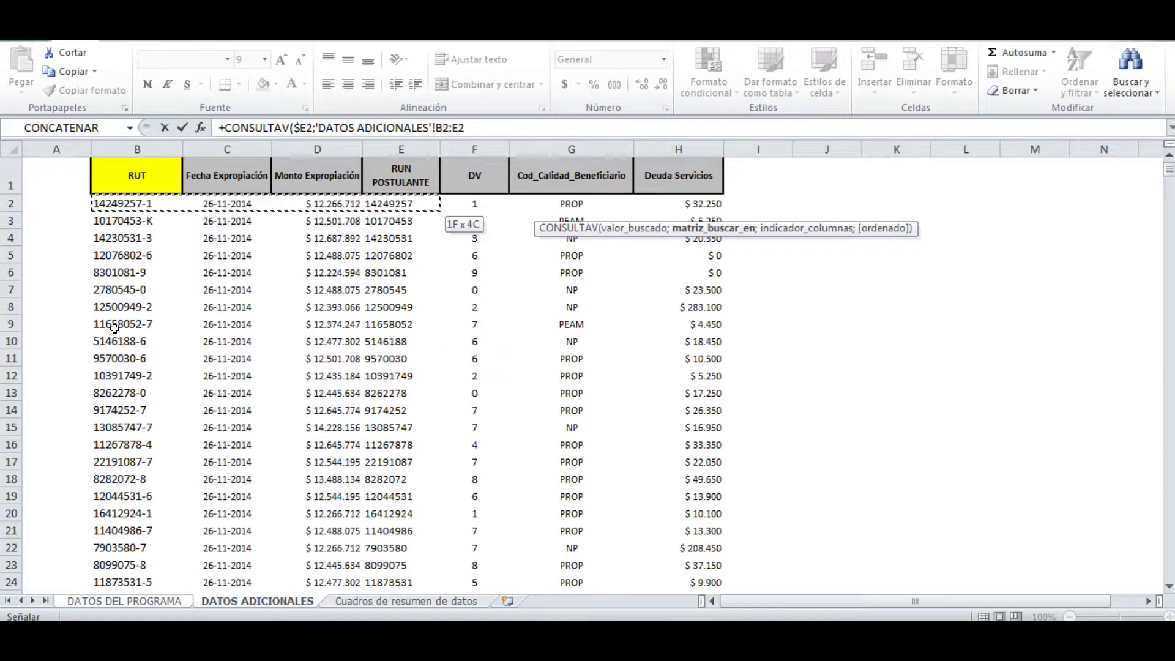
{"action": "key", "text": "shift+Left"}
{"action": "key", "text": "ctrl+shift+Down"}
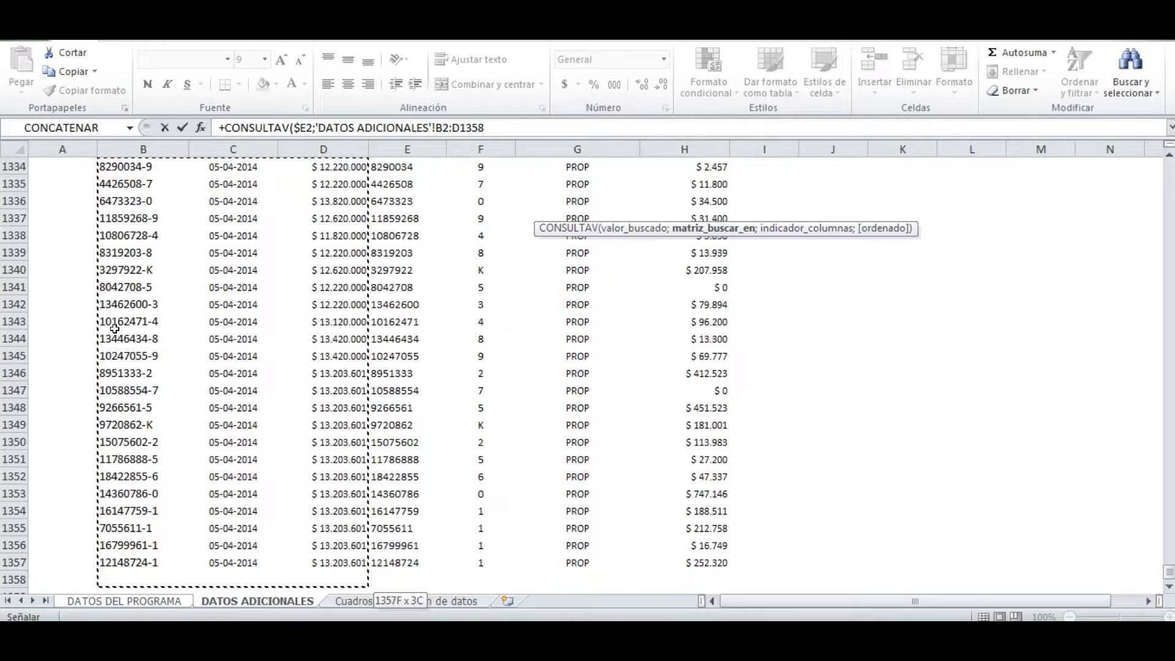
{"action": "type", "text": ";"}
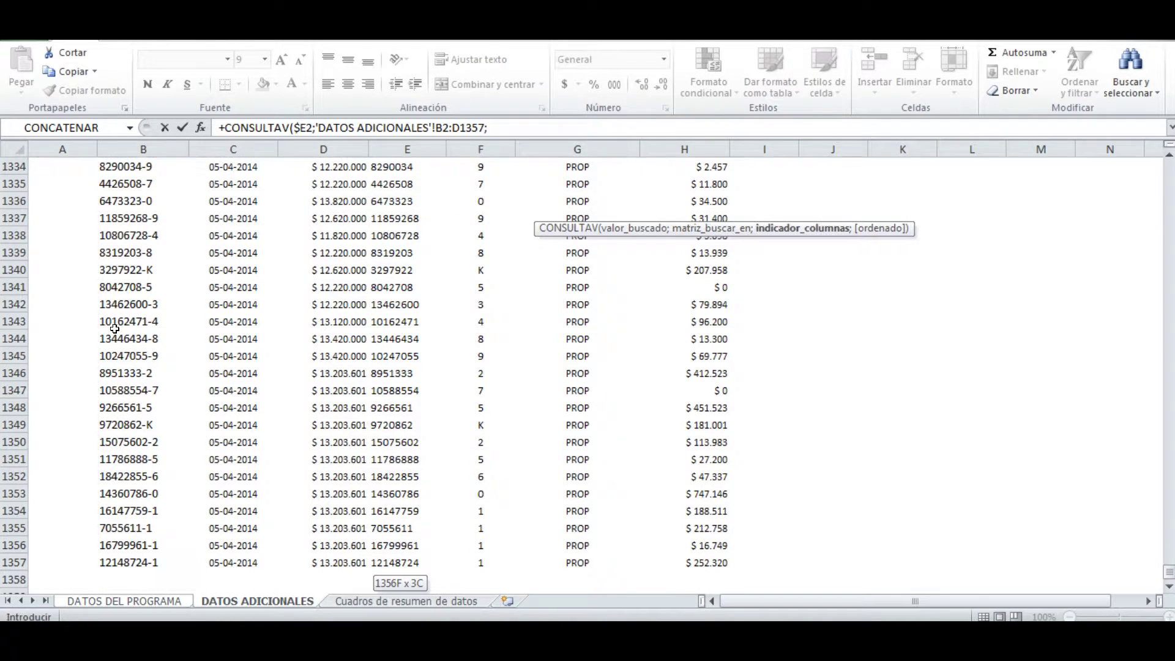
Step: Make the lookup table reference absolute as $B$2:$D$1357 and set the column index to 2
{"action": "left_click", "coordinate": [440, 127]}
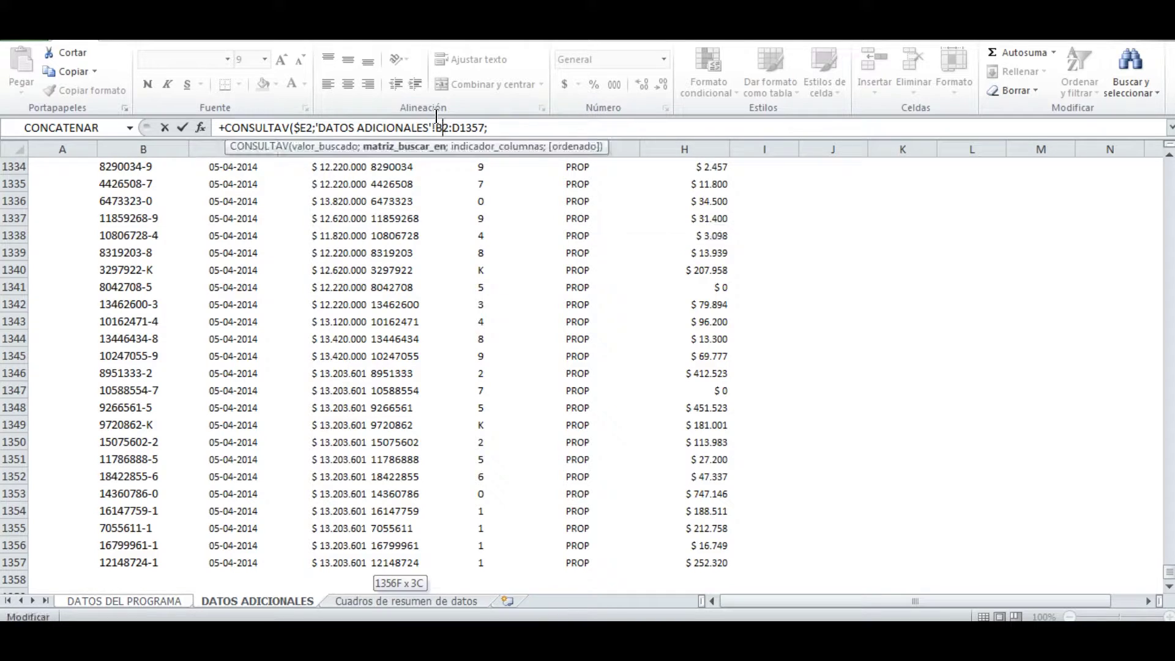
{"action": "key", "text": "F4"}
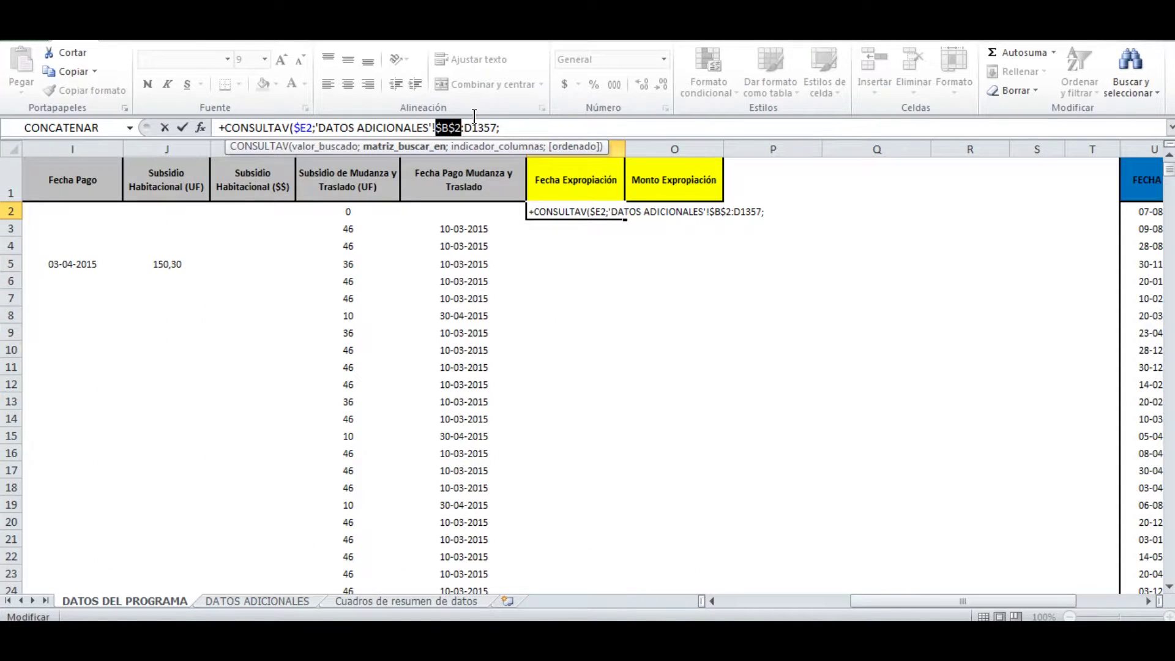
{"action": "left_click", "coordinate": [485, 126]}
{"action": "key", "text": "F4"}
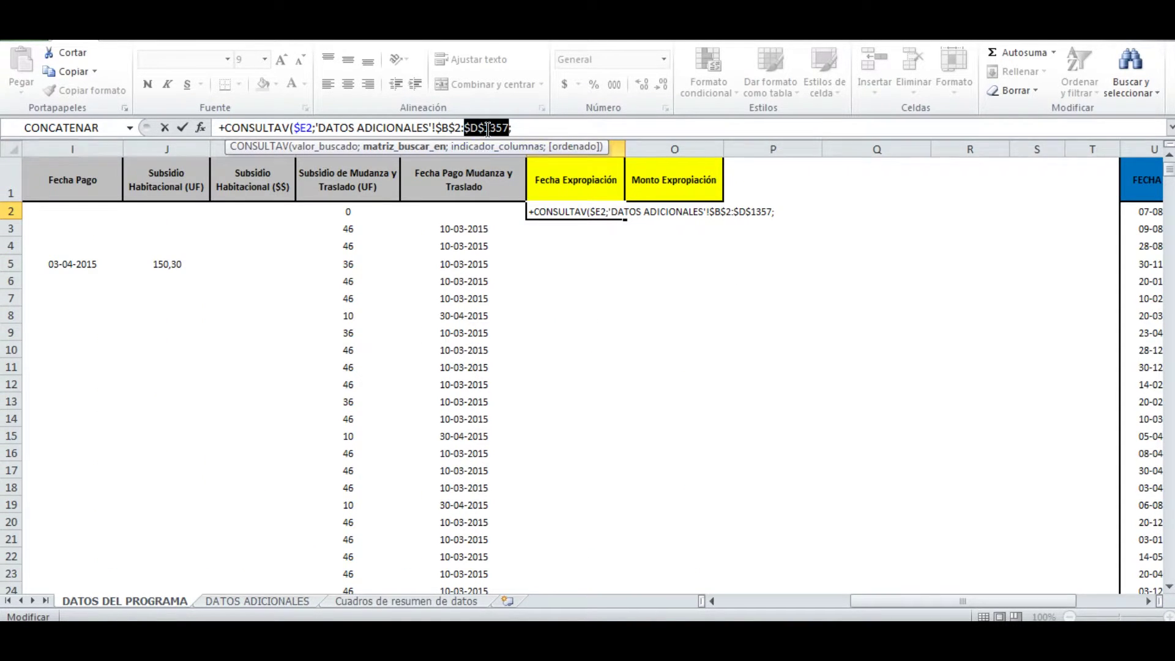
{"action": "left_click", "coordinate": [534, 122]}
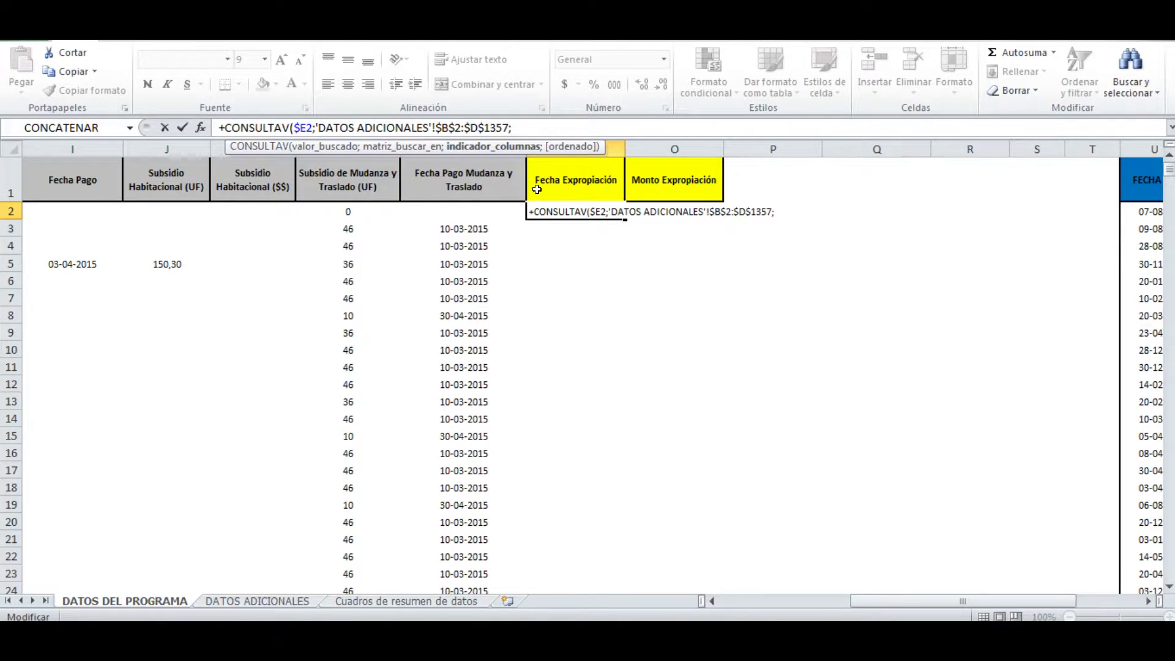
{"action": "type", "text": "2;"}
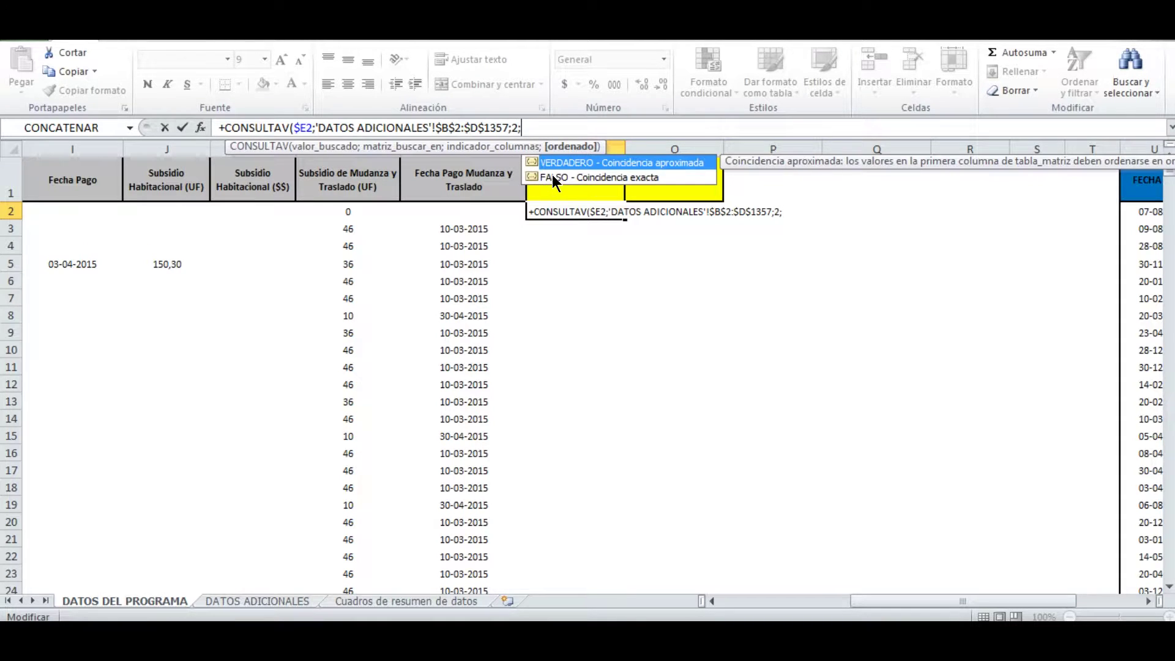
{"action": "left_click", "coordinate": [552, 178]}
{"action": "double_click", "coordinate": [552, 177]}
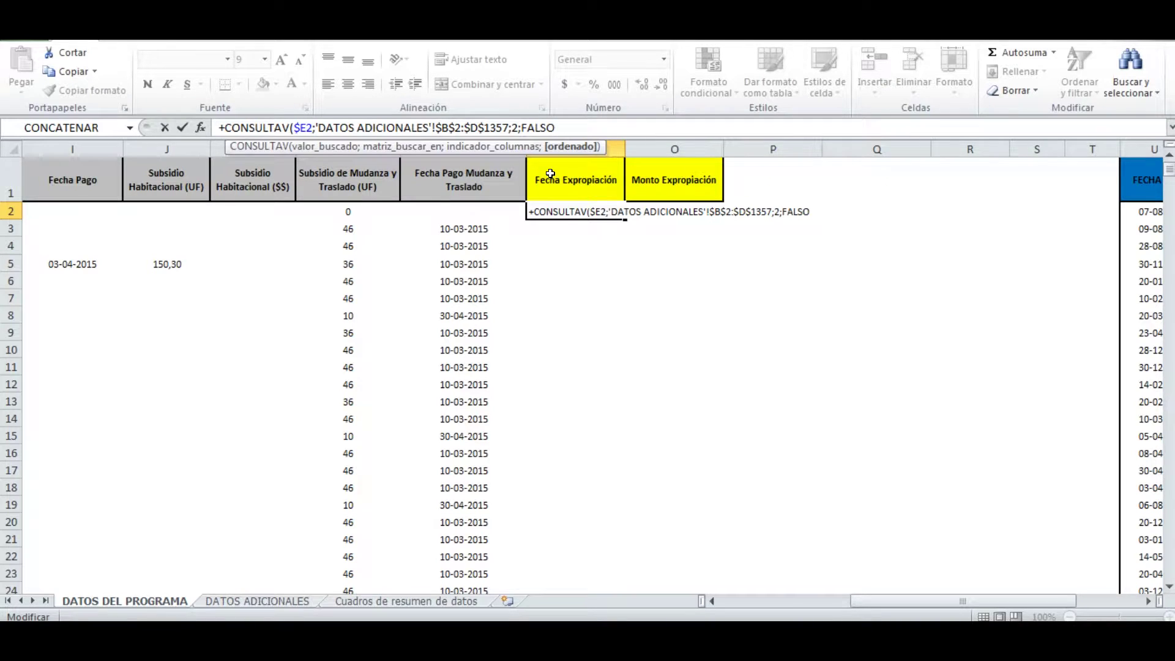
{"action": "key", "text": "BackSpace"}
{"action": "key", "text": "BackSpace"}
{"action": "key", "text": "BackSpace"}
{"action": "key", "text": "BackSpace"}
{"action": "key", "text": "BackSpace"}
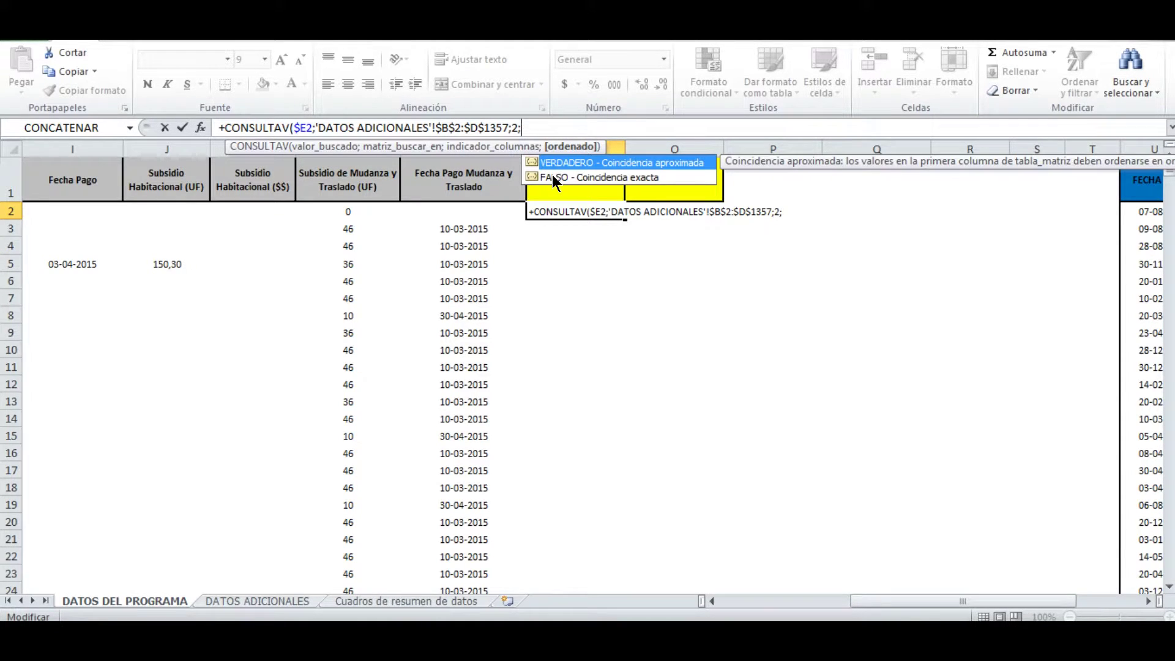
{"action": "type", "text": "1"}
{"action": "key", "text": "BackSpace"}
Step: Choose FALSO for an exact match, close the CONSULTAV formula and enter it in N2
{"action": "double_click", "coordinate": [552, 176]}
{"action": "type", "text": ")"}
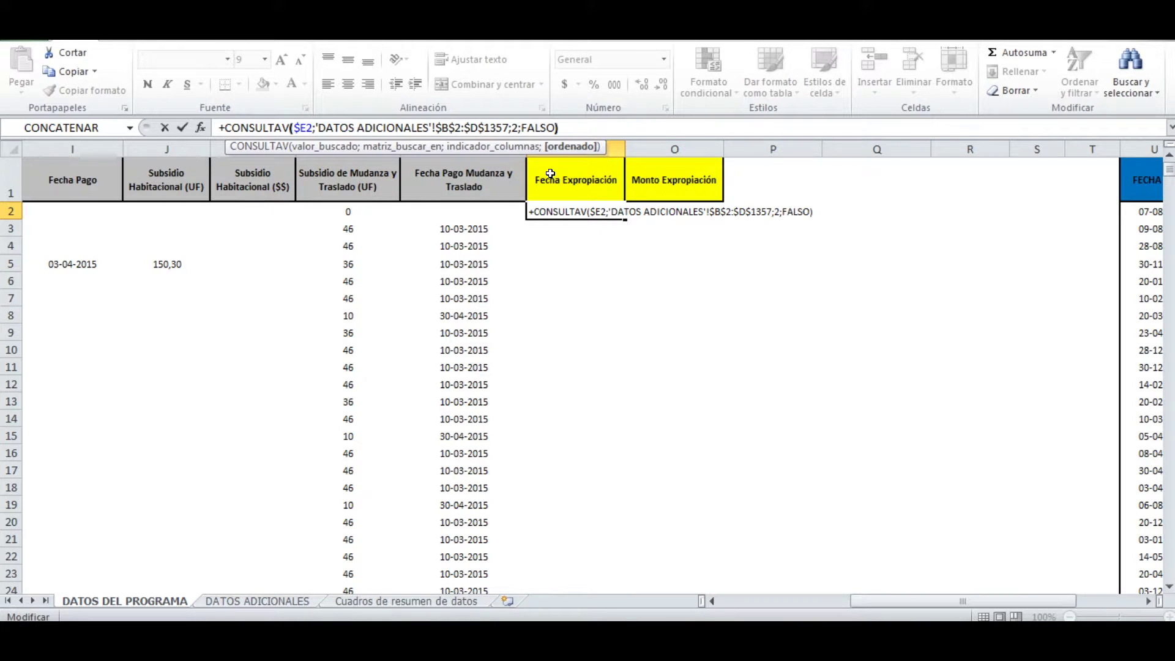
{"action": "key", "text": "ctrl+Return"}
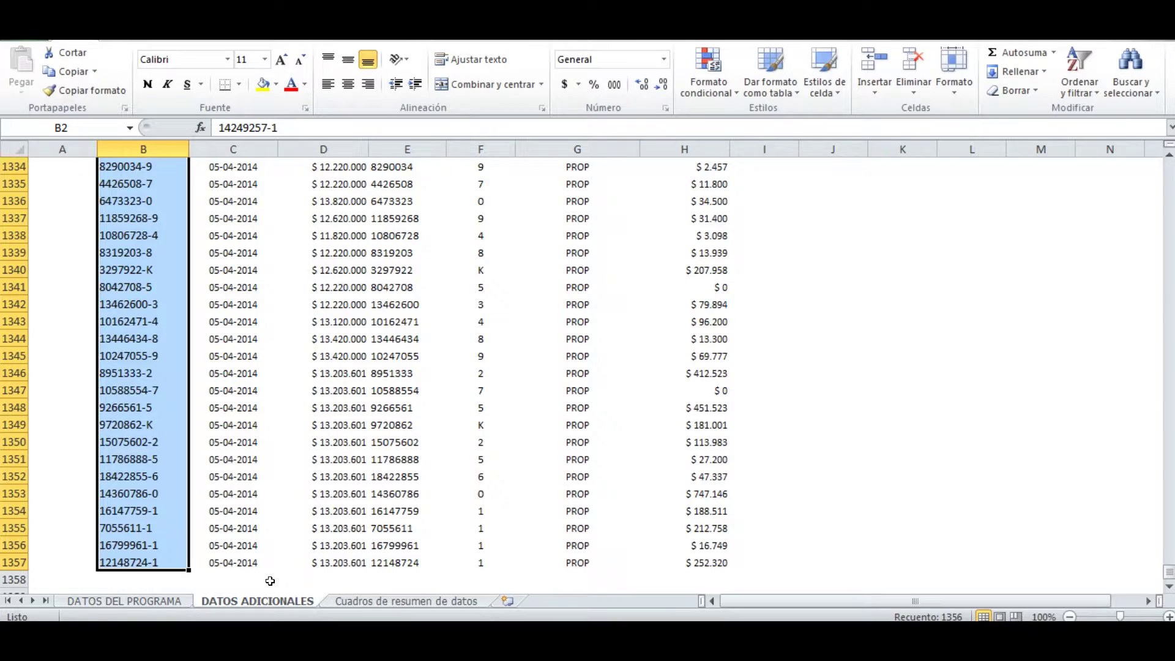
Step: Check the first Fecha Expropiación entry on DATOS ADICIONALES, then return to the N2 result on DATOS DEL PROGRAMA
{"action": "scroll", "coordinate": [270, 580], "scroll_direction": "up", "scroll_amount": 8}
{"action": "key", "text": "ctrl+Up"}
{"action": "key", "text": "Down"}
{"action": "key", "text": "Right"}
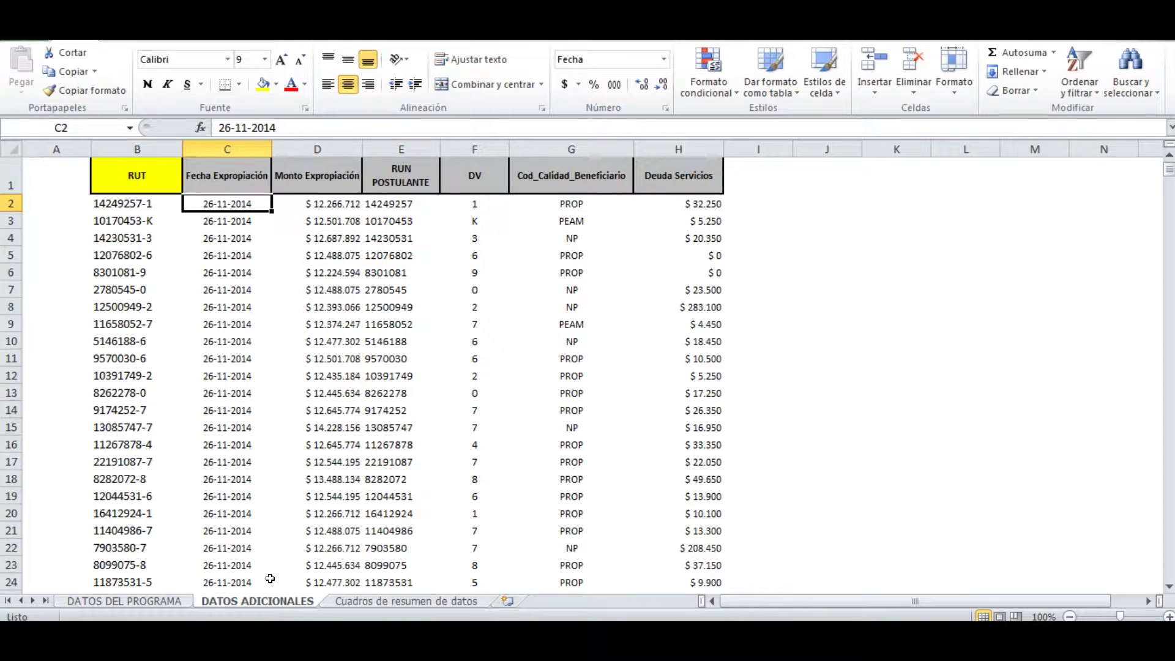
{"action": "key", "text": "ctrl+Page_Up"}
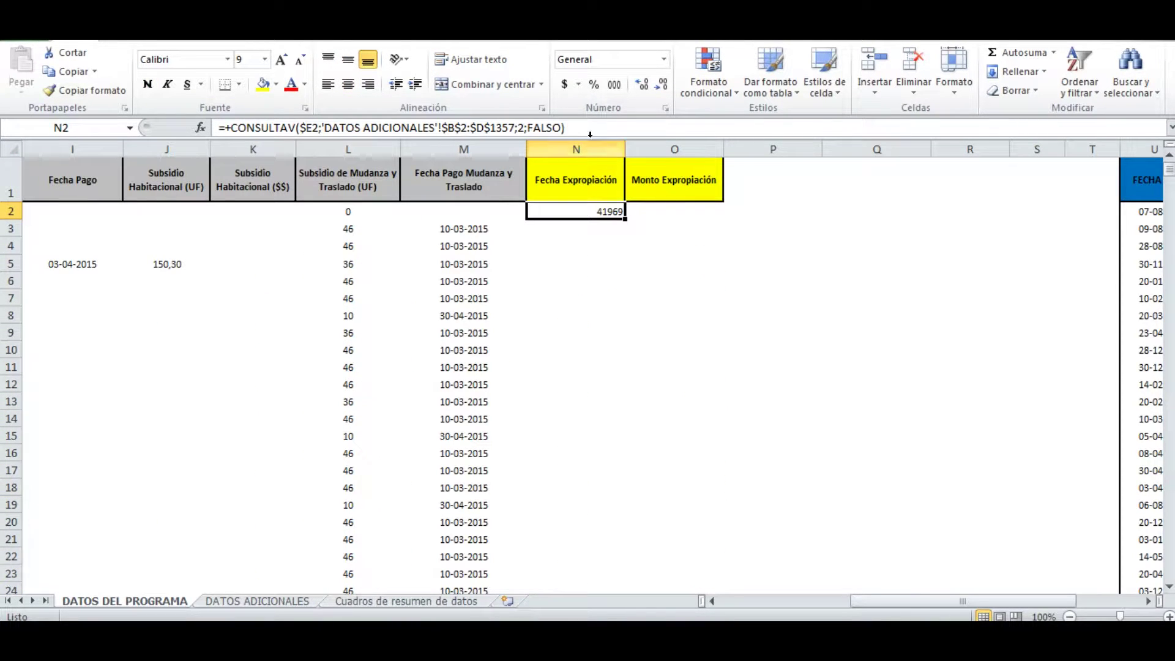
Step: Format N2 as Fecha corta and centre its contents
{"action": "left_click", "coordinate": [660, 60]}
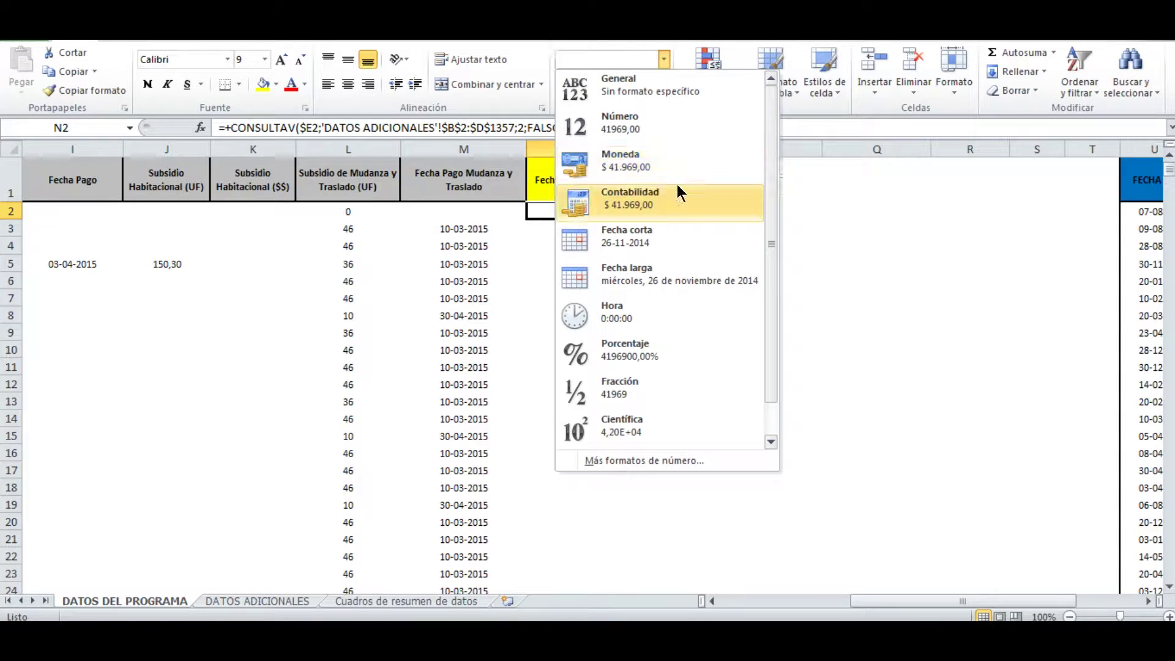
{"action": "left_click", "coordinate": [676, 230]}
{"action": "left_click", "coordinate": [348, 84]}
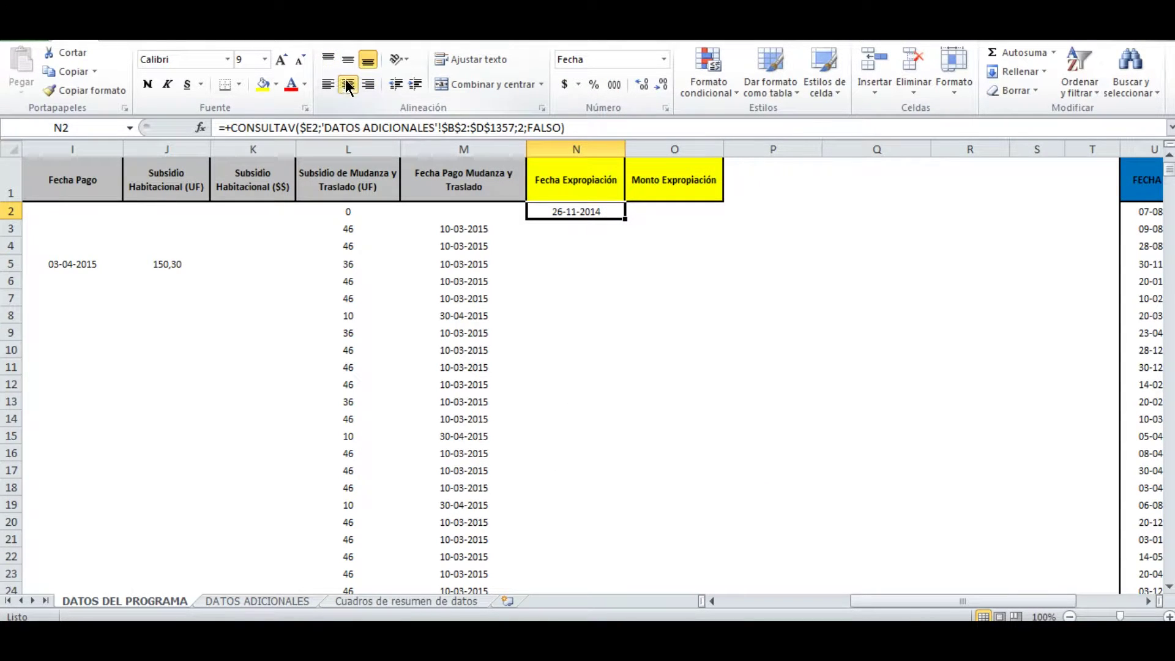
Step: Fill the N2 formula down the Fecha Expropiación column and look over the filled dates
{"action": "double_click", "coordinate": [621, 219]}
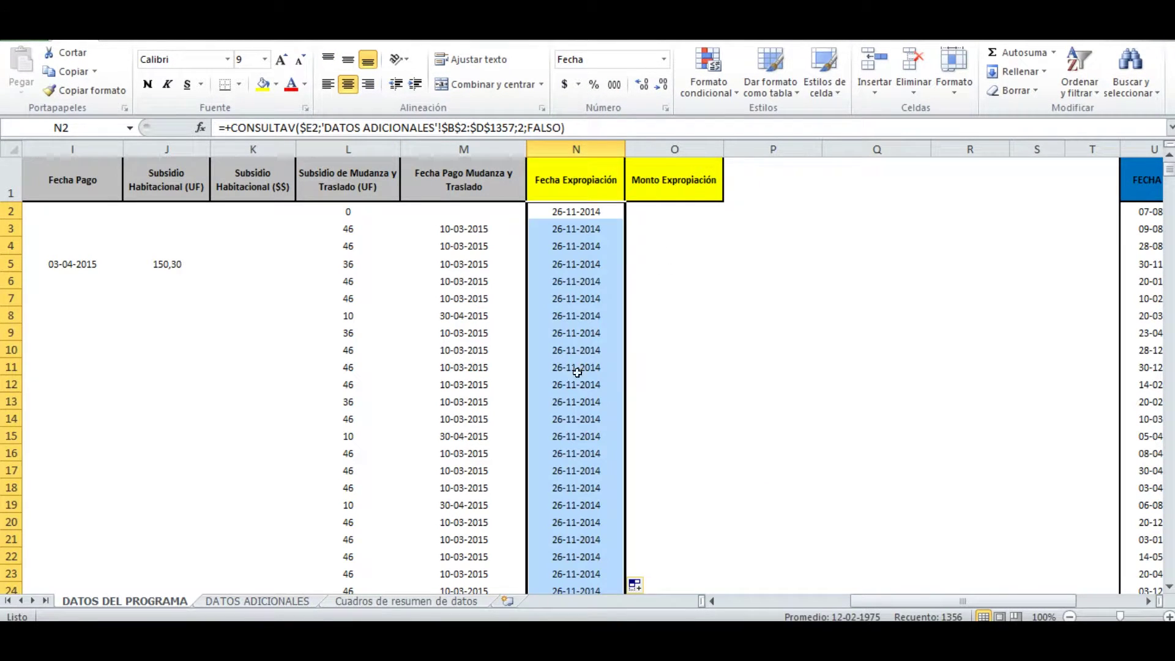
{"action": "scroll", "coordinate": [573, 367], "scroll_direction": "down", "scroll_amount": 17}
{"action": "scroll", "coordinate": [574, 367], "scroll_direction": "down", "scroll_amount": 7}
{"action": "scroll", "coordinate": [573, 342], "scroll_direction": "up", "scroll_amount": 20}
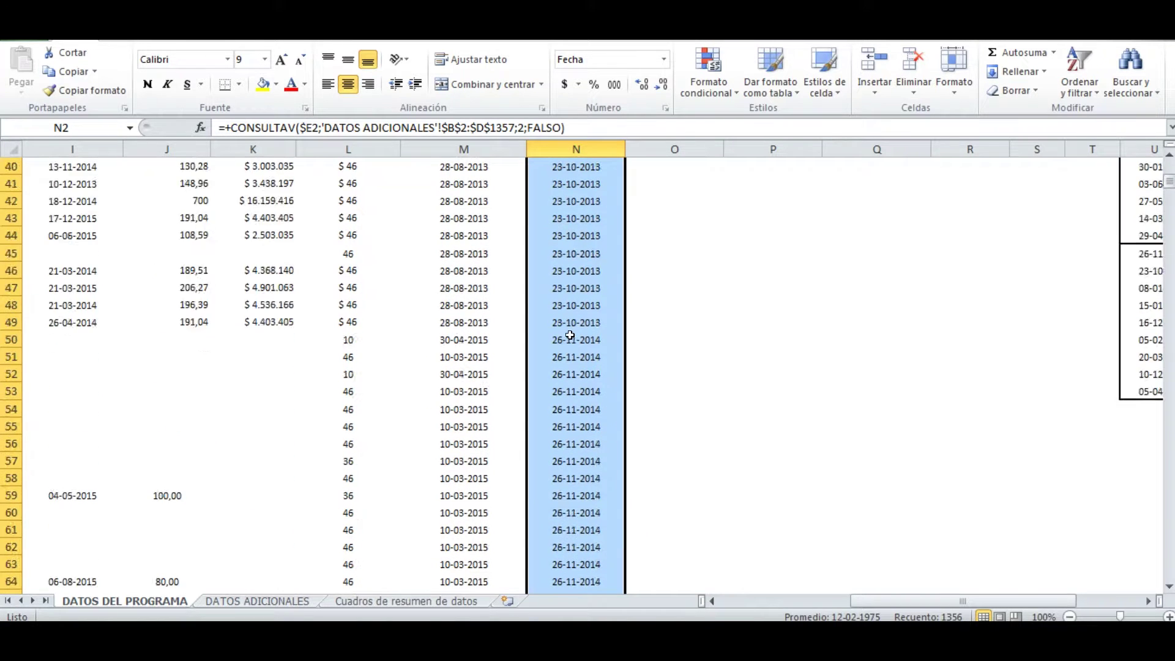
Step: Copy the N2 CONSULTAV formula across to O2 under Monto Expropiación
{"action": "left_click", "coordinate": [566, 211]}
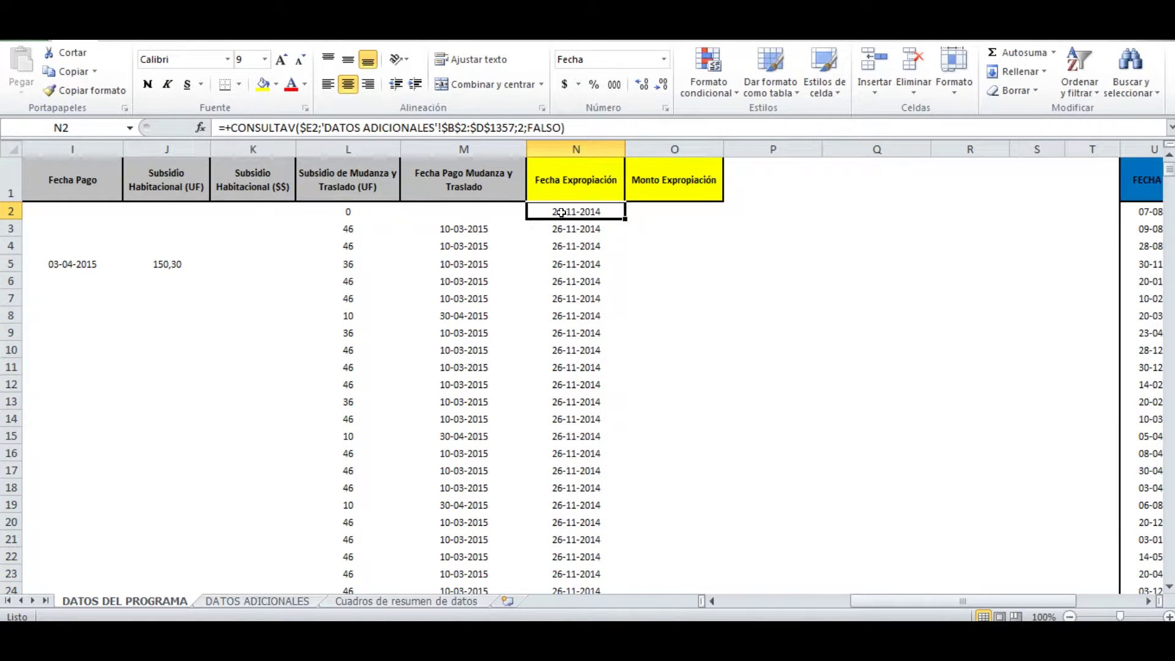
{"action": "left_click_drag", "start_coordinate": [620, 216], "coordinate": [680, 215]}
{"action": "left_click", "coordinate": [671, 210]}
{"action": "left_click", "coordinate": [618, 212]}
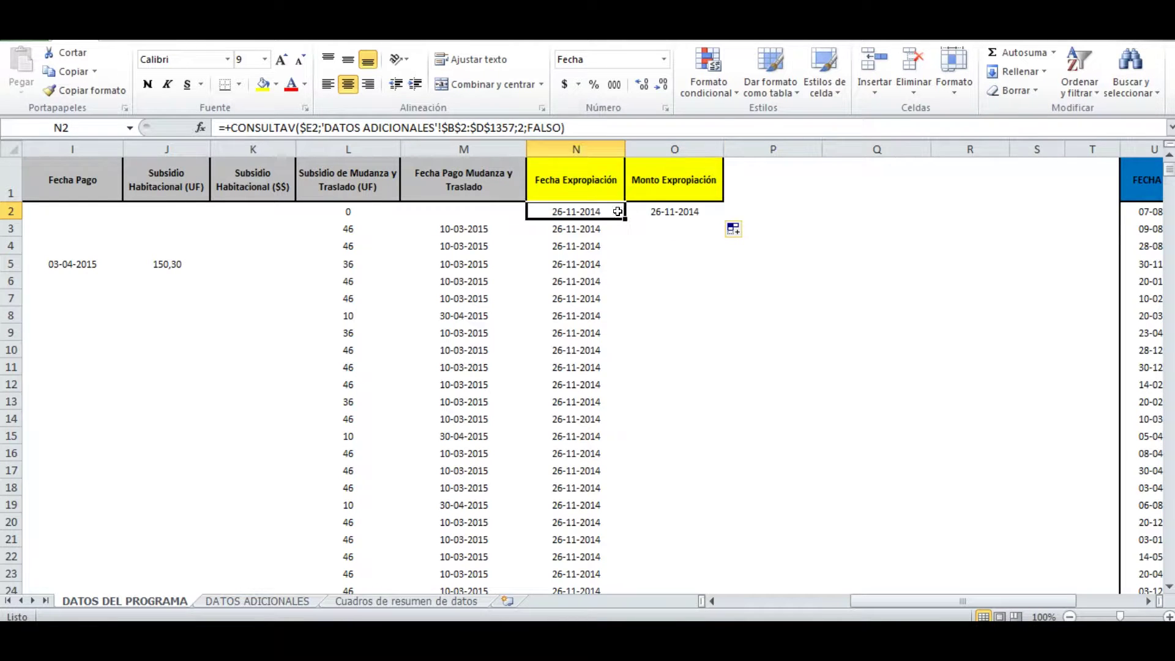
Step: Change the column index in the O2 CONSULTAV formula to 3
{"action": "left_click", "coordinate": [678, 205]}
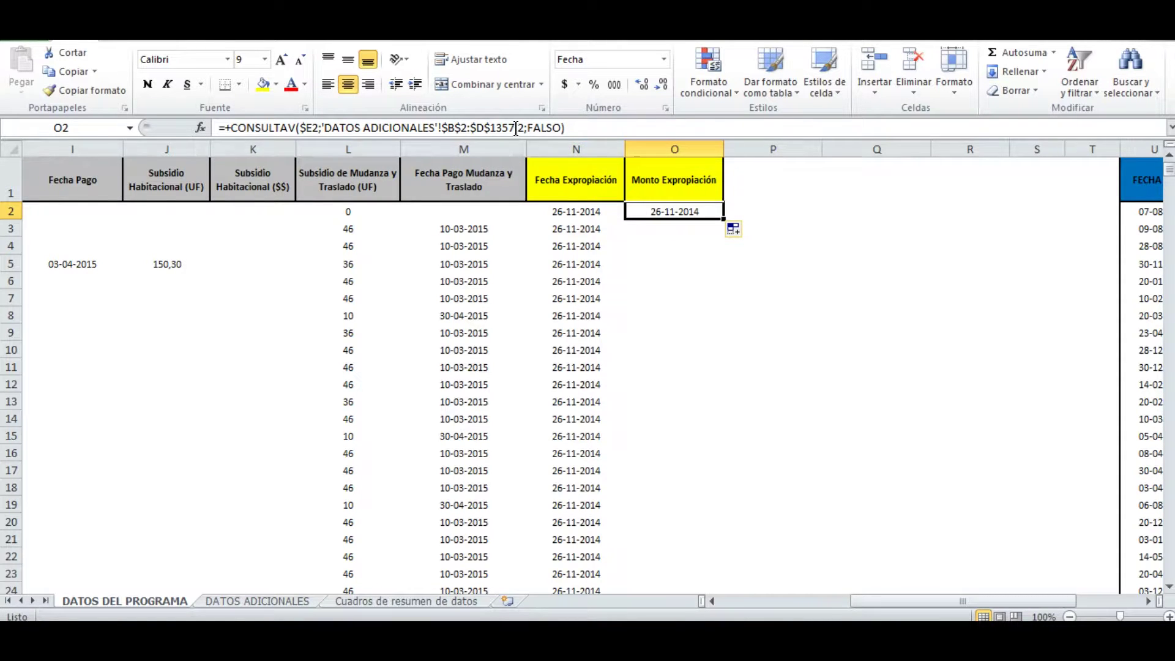
{"action": "left_click", "coordinate": [513, 126]}
{"action": "left_click", "coordinate": [525, 127]}
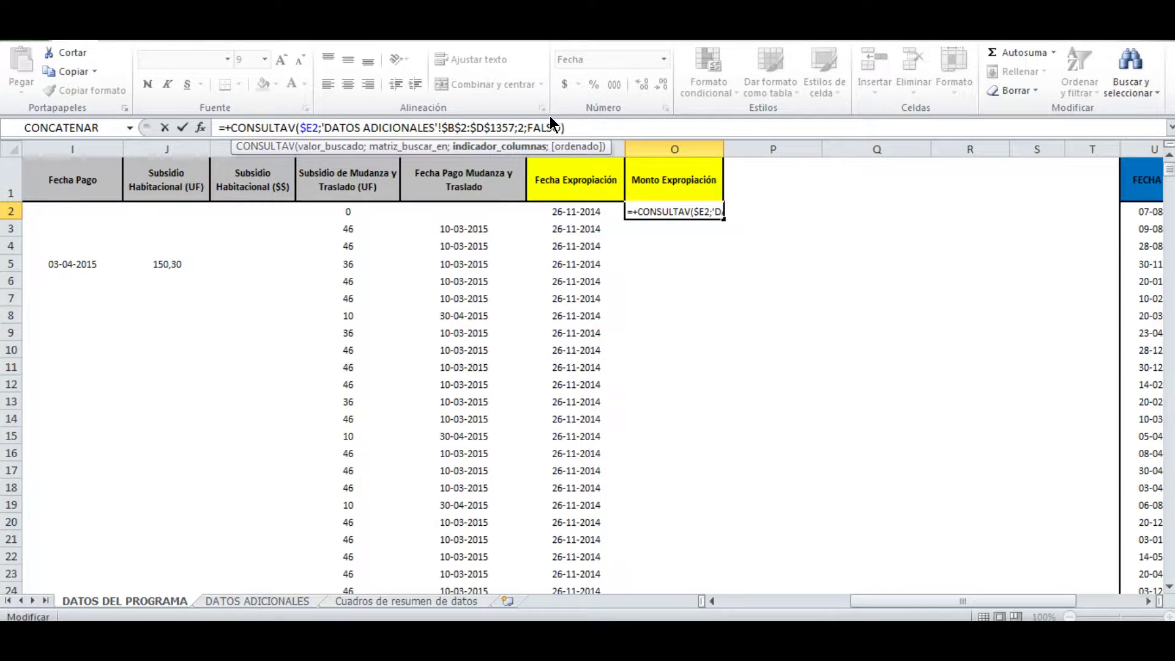
{"action": "key", "text": "Return"}
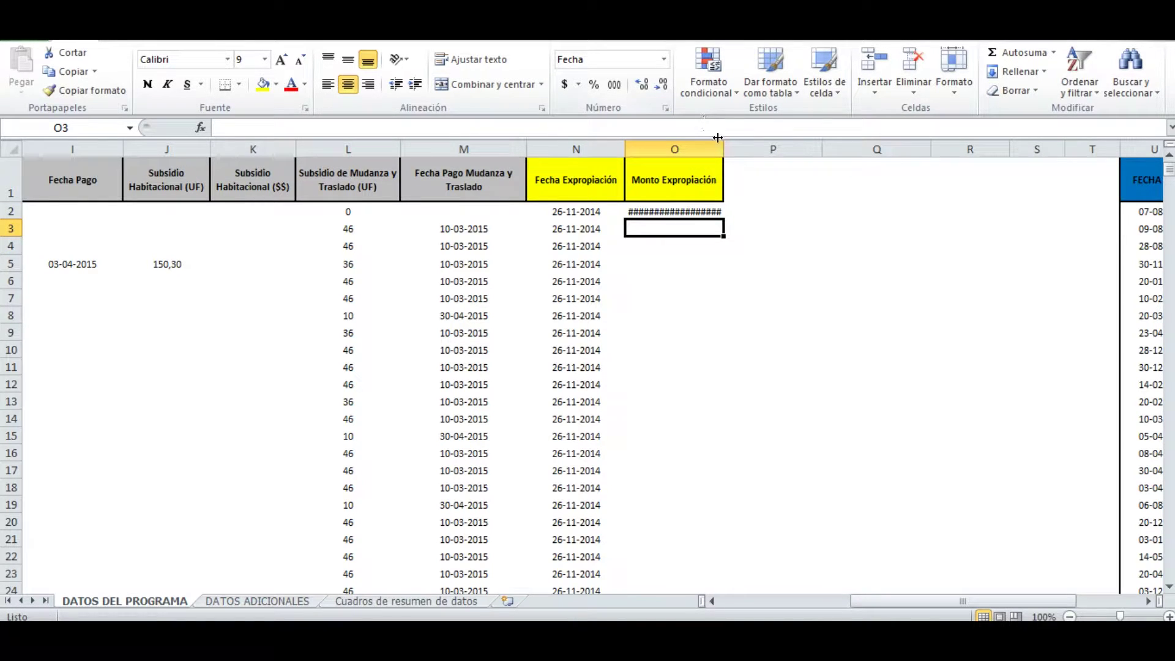
Step: Format the O2 amount as Moneda with no decimal places
{"action": "left_click", "coordinate": [698, 206]}
{"action": "left_click", "coordinate": [661, 55]}
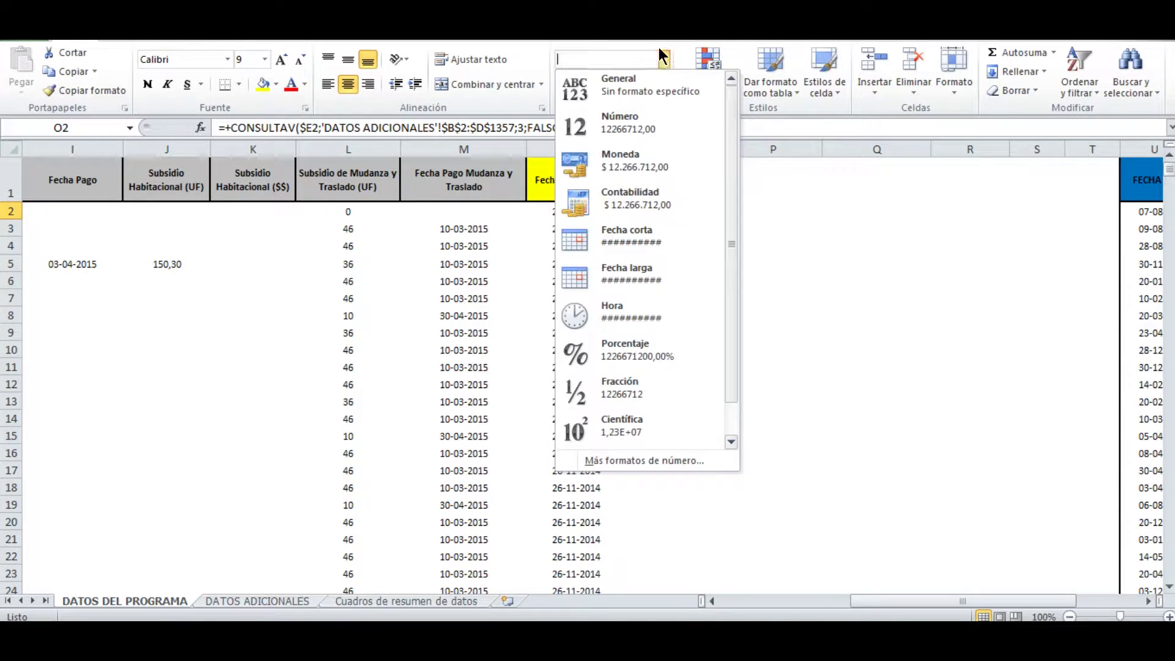
{"action": "left_click", "coordinate": [649, 161]}
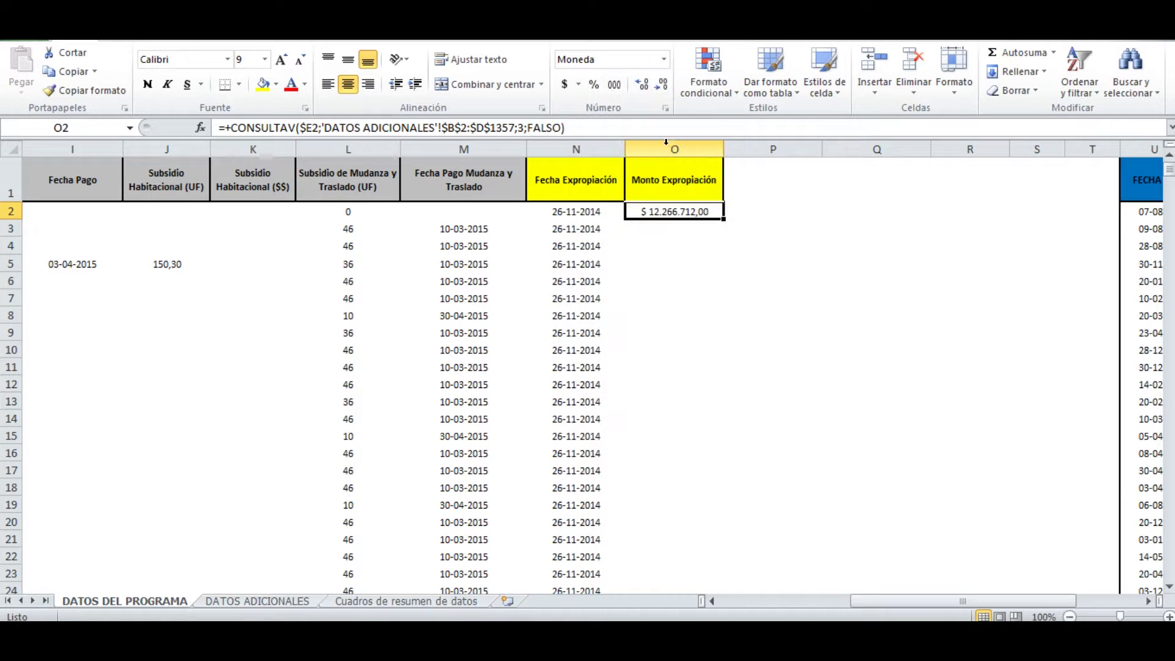
{"action": "left_click", "coordinate": [662, 86]}
{"action": "left_click", "coordinate": [661, 85]}
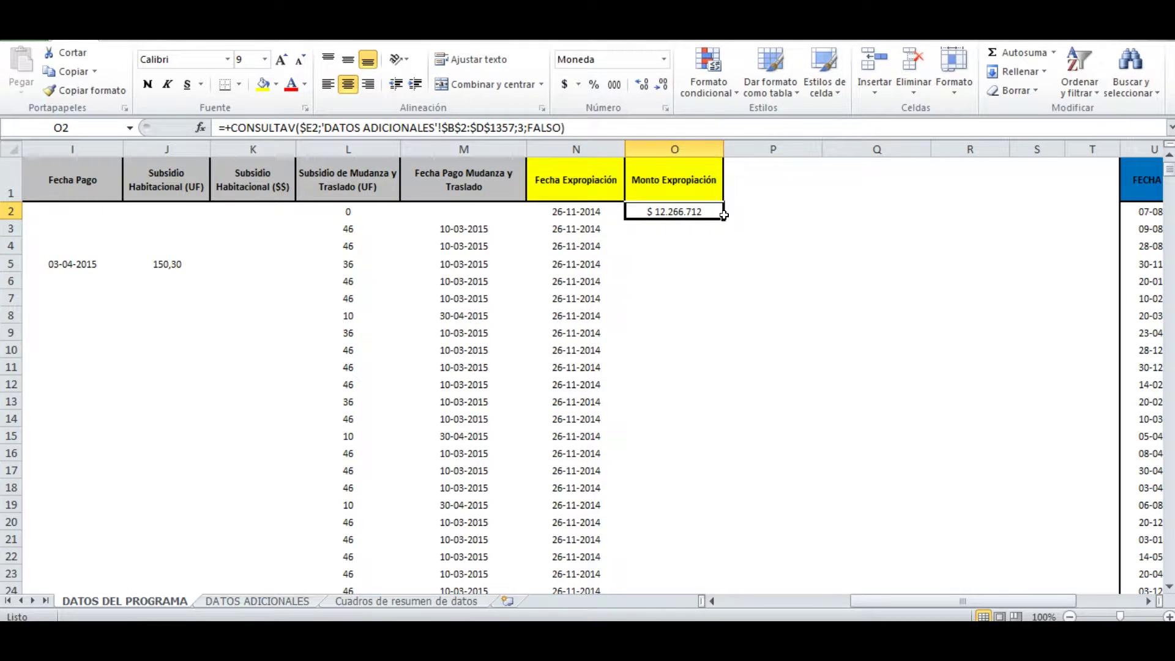
Step: Fill the O2 formula down the Monto Expropiación column, look over the amounts and open DATOS ADICIONALES
{"action": "double_click", "coordinate": [723, 218]}
{"action": "scroll", "coordinate": [696, 322], "scroll_direction": "down", "scroll_amount": 12}
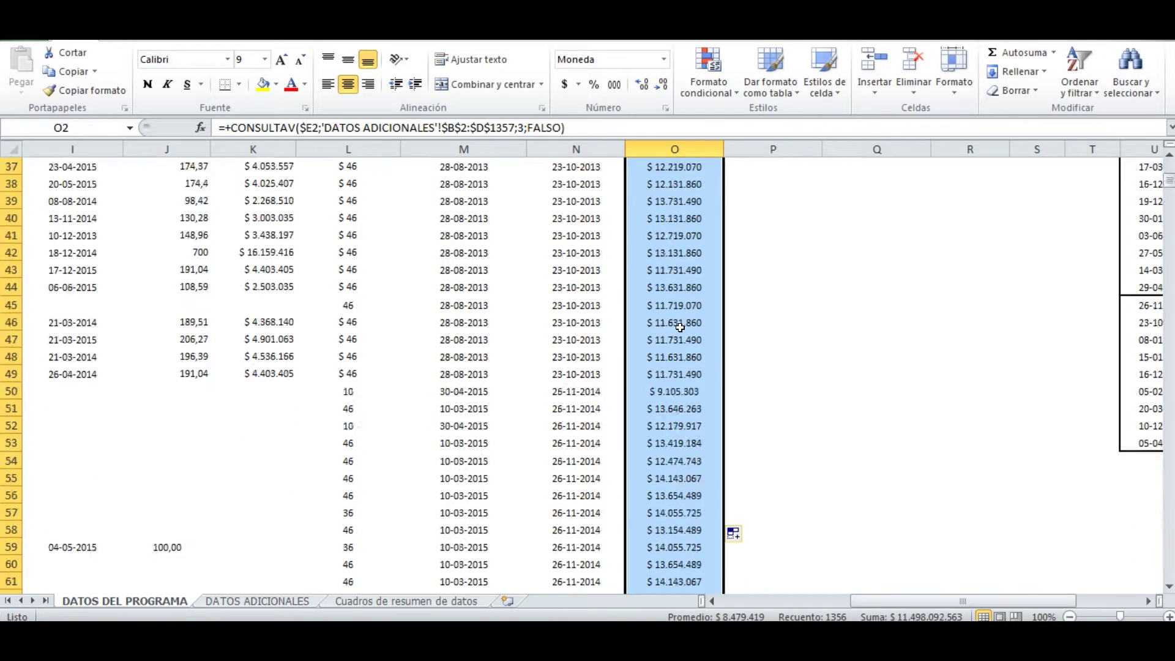
{"action": "scroll", "coordinate": [682, 325], "scroll_direction": "up", "scroll_amount": 12}
{"action": "left_click", "coordinate": [674, 298]}
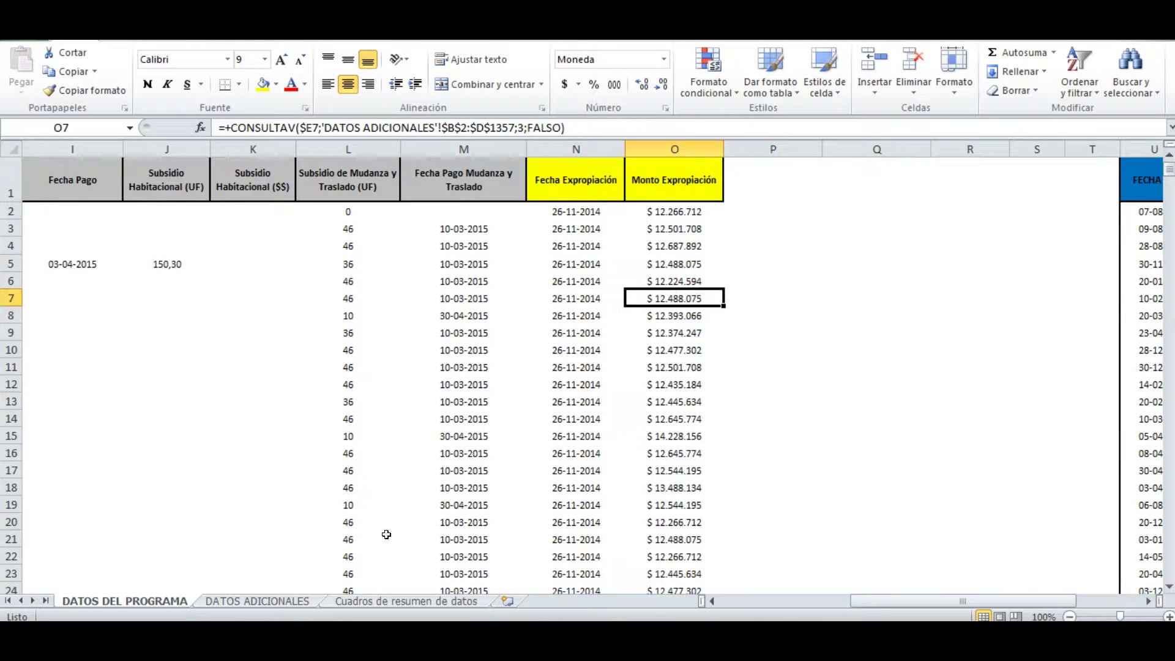
{"action": "left_click", "coordinate": [254, 601]}
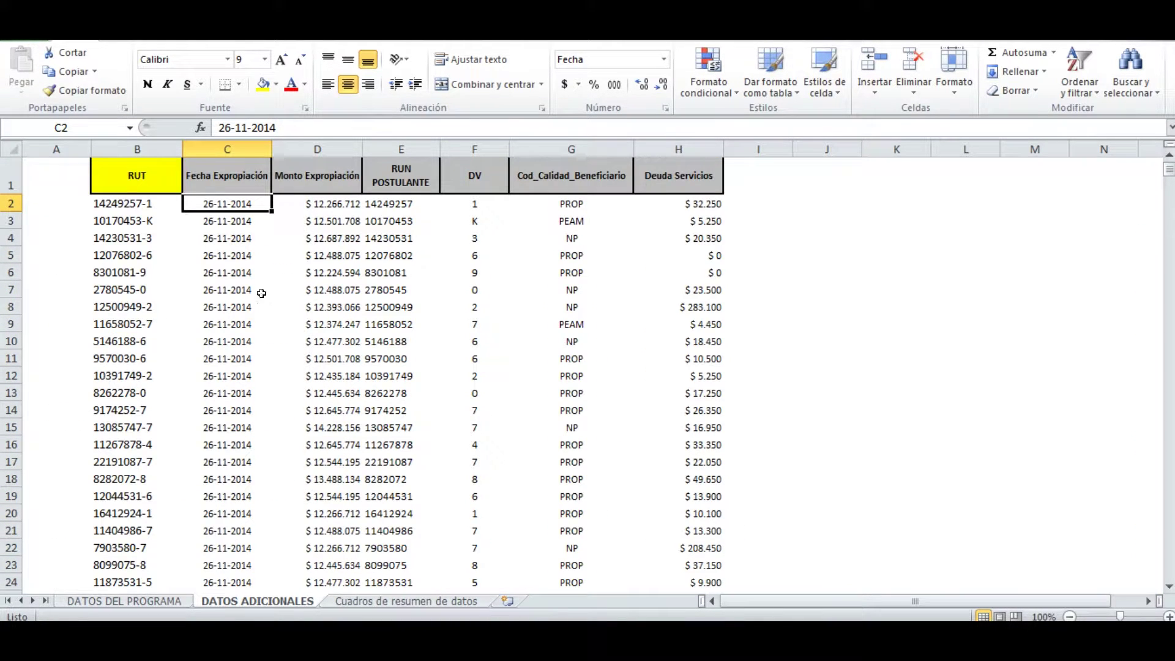
Step: Return to DATOS DEL PROGRAMA and examine the expropriation dates and amounts down both yellow columns
{"action": "left_click", "coordinate": [133, 601]}
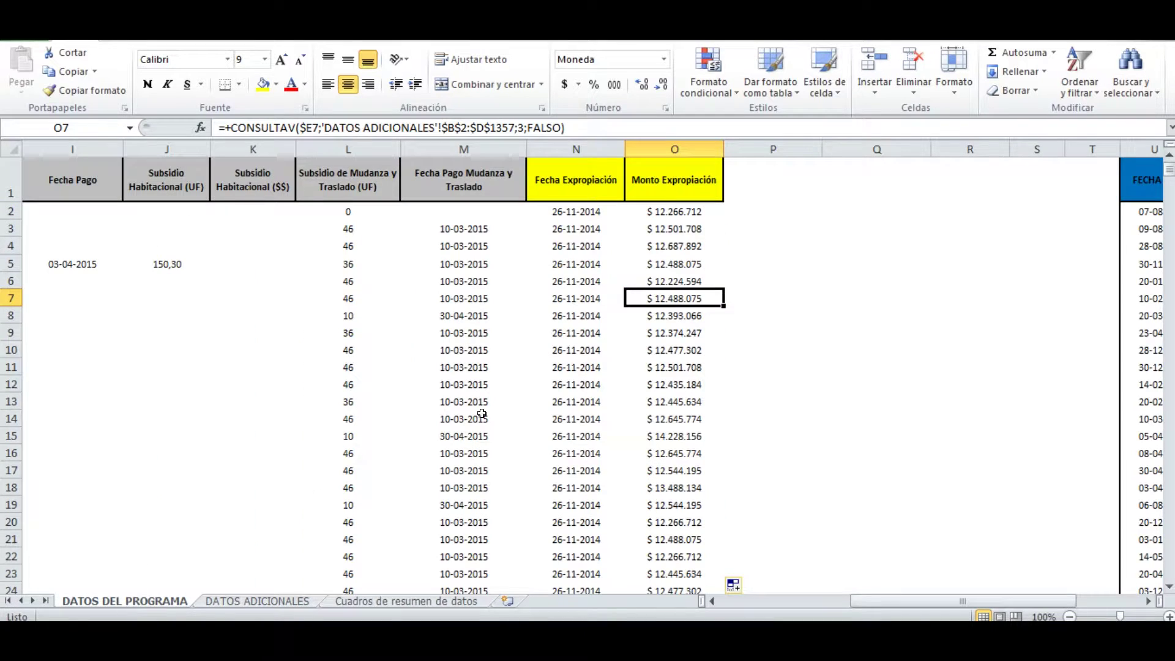
{"action": "left_click_drag", "start_coordinate": [554, 362], "coordinate": [554, 352]}
{"action": "left_click", "coordinate": [643, 418]}
{"action": "scroll", "coordinate": [672, 401], "scroll_direction": "down", "scroll_amount": 20}
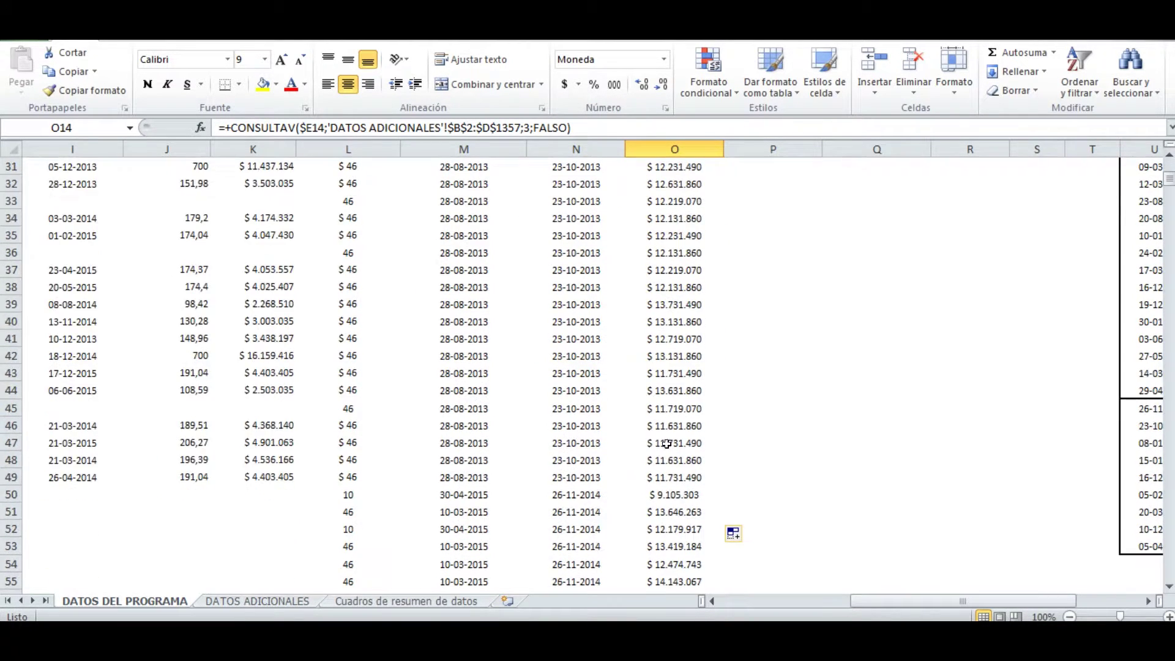
{"action": "scroll", "coordinate": [669, 450], "scroll_direction": "up", "scroll_amount": 6}
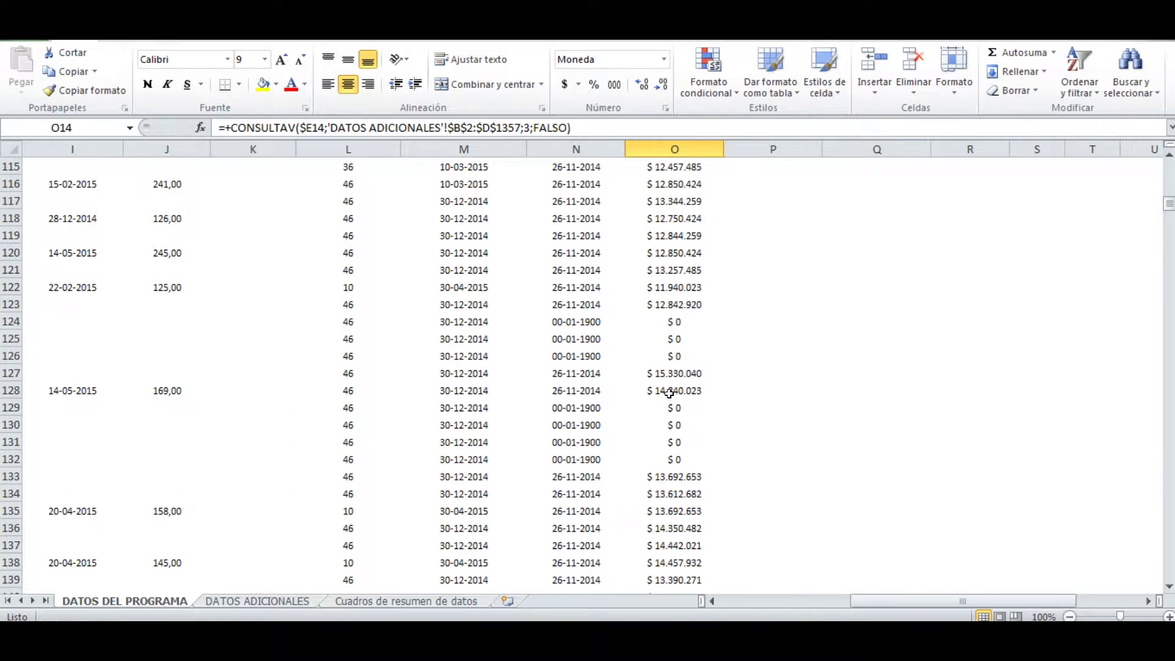
{"action": "scroll", "coordinate": [686, 460], "scroll_direction": "down", "scroll_amount": 20}
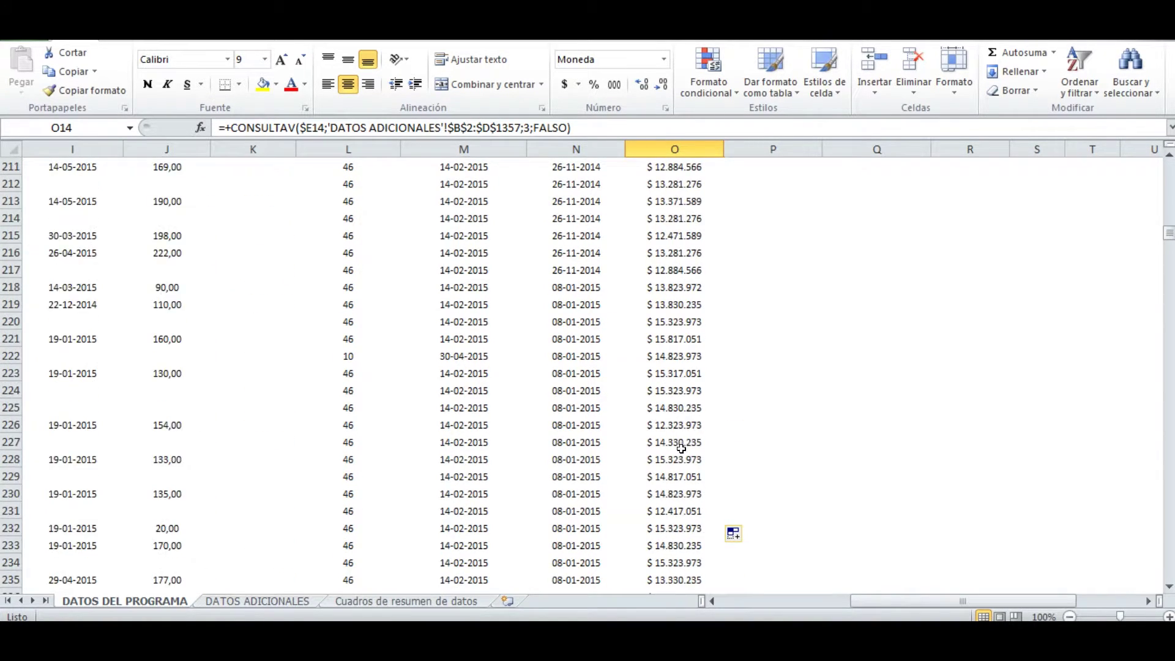
{"action": "scroll", "coordinate": [680, 443], "scroll_direction": "down", "scroll_amount": 9}
{"action": "scroll", "coordinate": [679, 442], "scroll_direction": "up", "scroll_amount": 6}
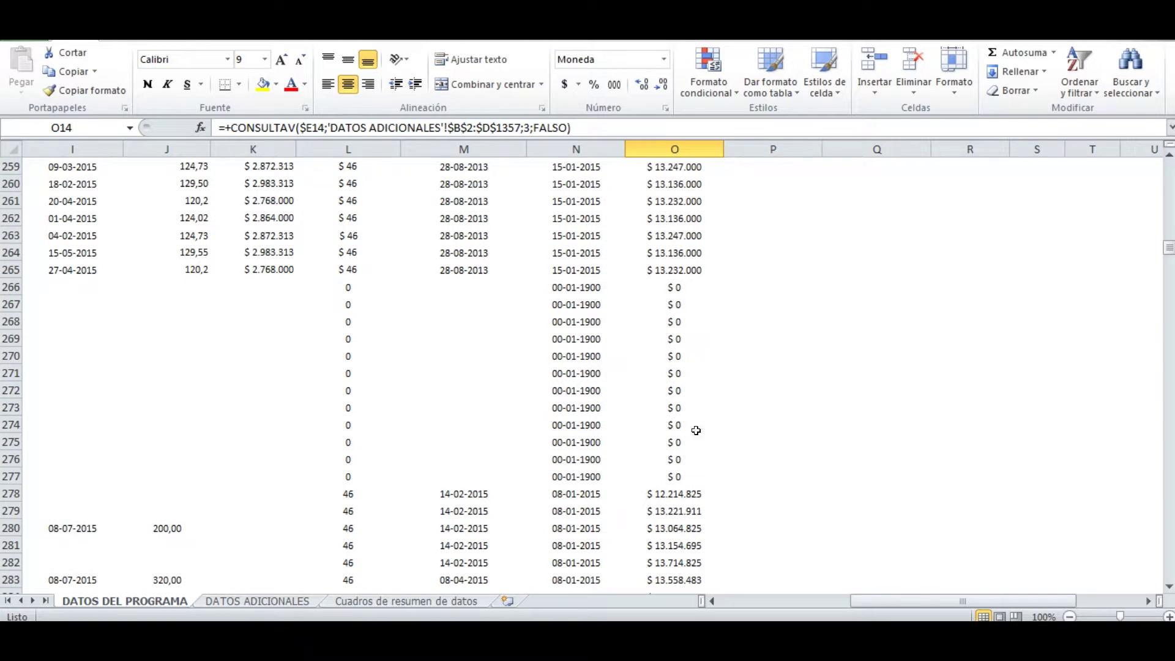
{"action": "left_click_drag", "start_coordinate": [1169, 247], "coordinate": [1166, 161]}
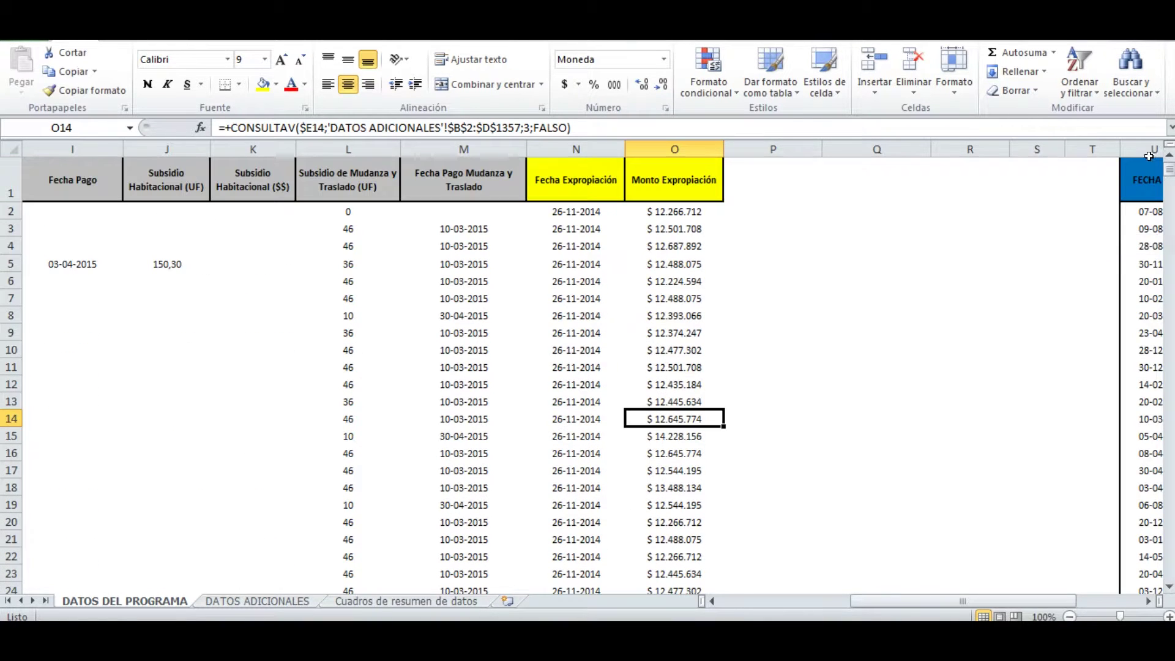
Step: Wrap the N2 CONSULTAV formula in SIERROR with "" as the value if error
{"action": "left_click", "coordinate": [609, 215]}
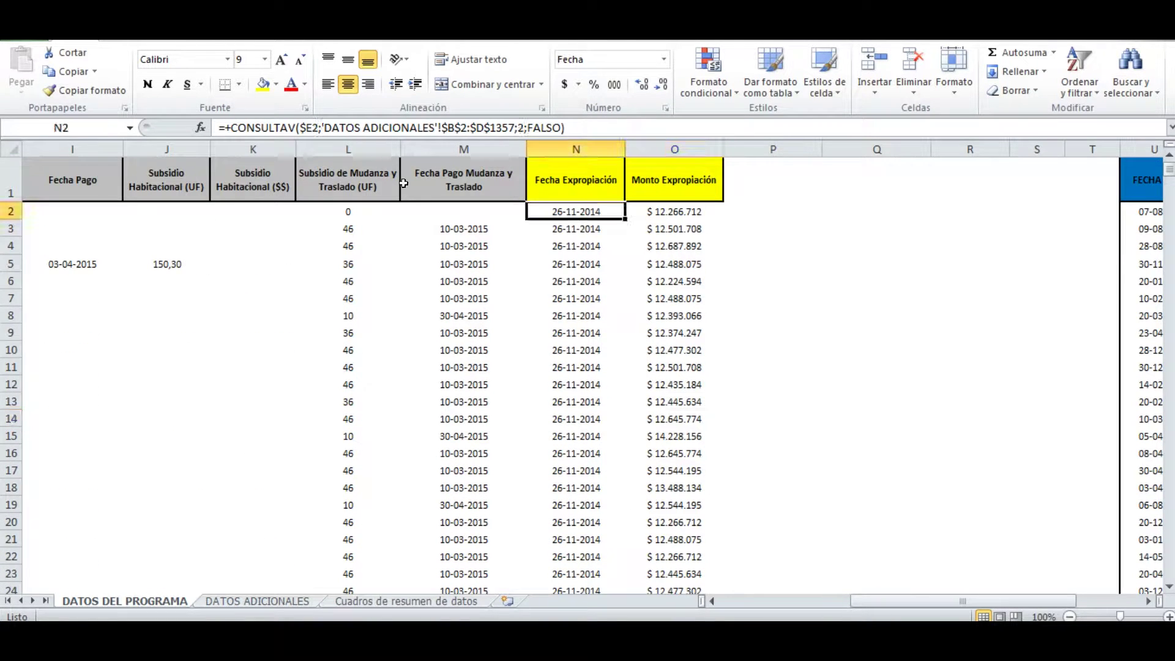
{"action": "left_click", "coordinate": [231, 127]}
{"action": "type", "text": "SIER"}
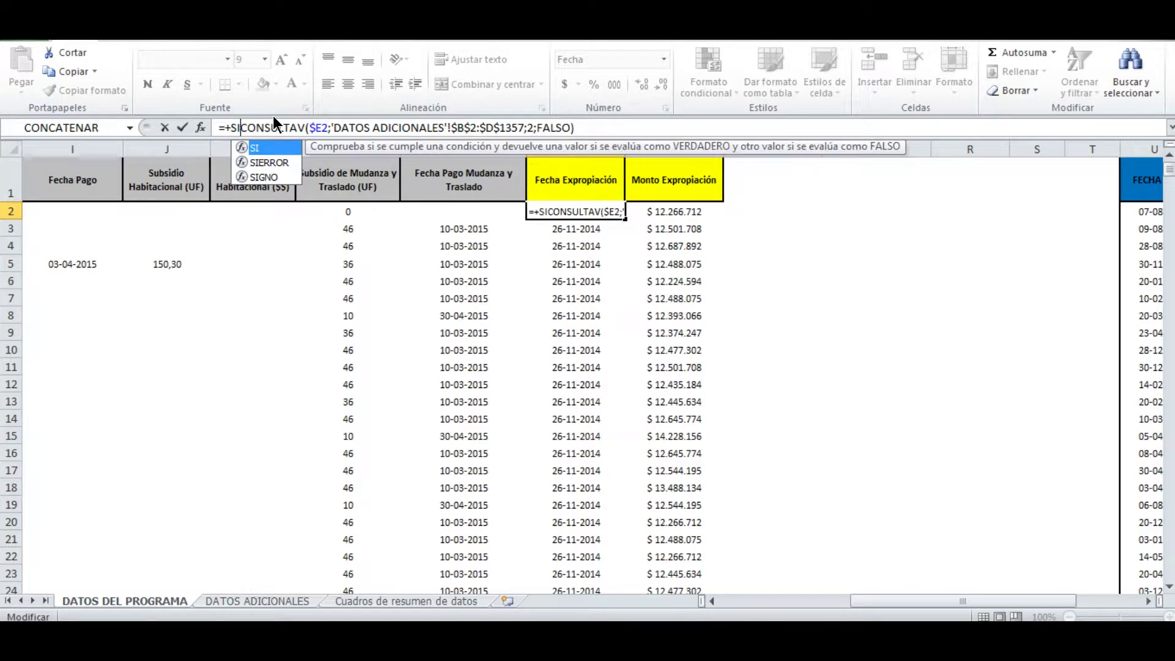
{"action": "key", "text": "BackSpace"}
{"action": "key", "text": "BackSpace"}
{"action": "type", "text": "ERROR("}
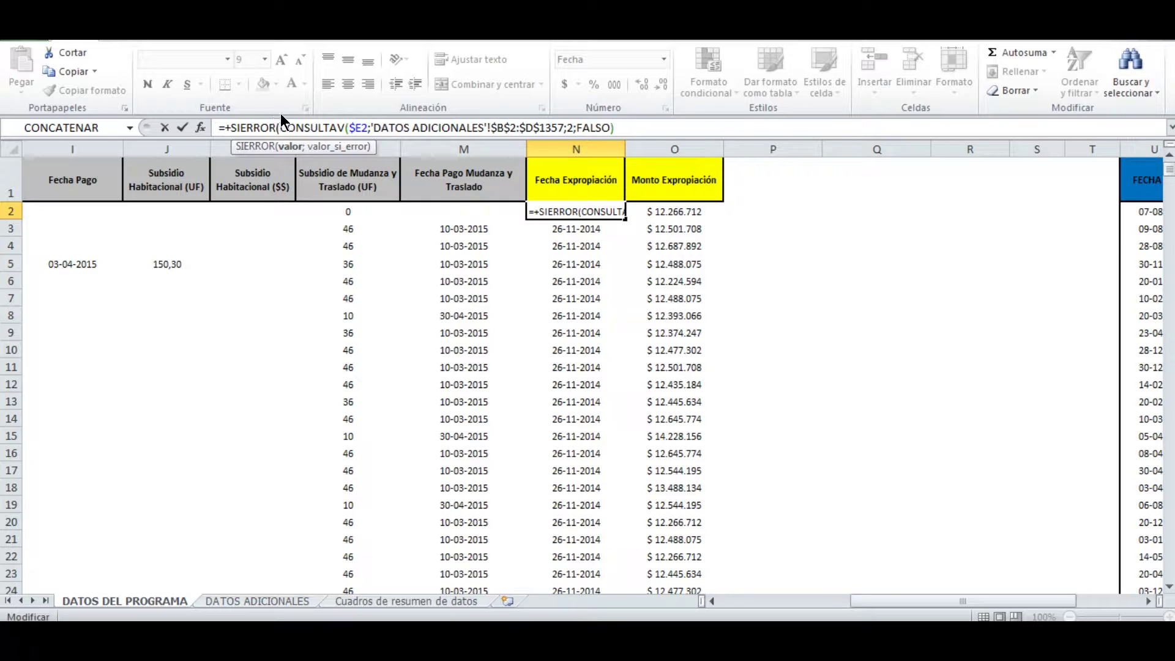
{"action": "left_click", "coordinate": [616, 128]}
{"action": "type", "text": ";"}
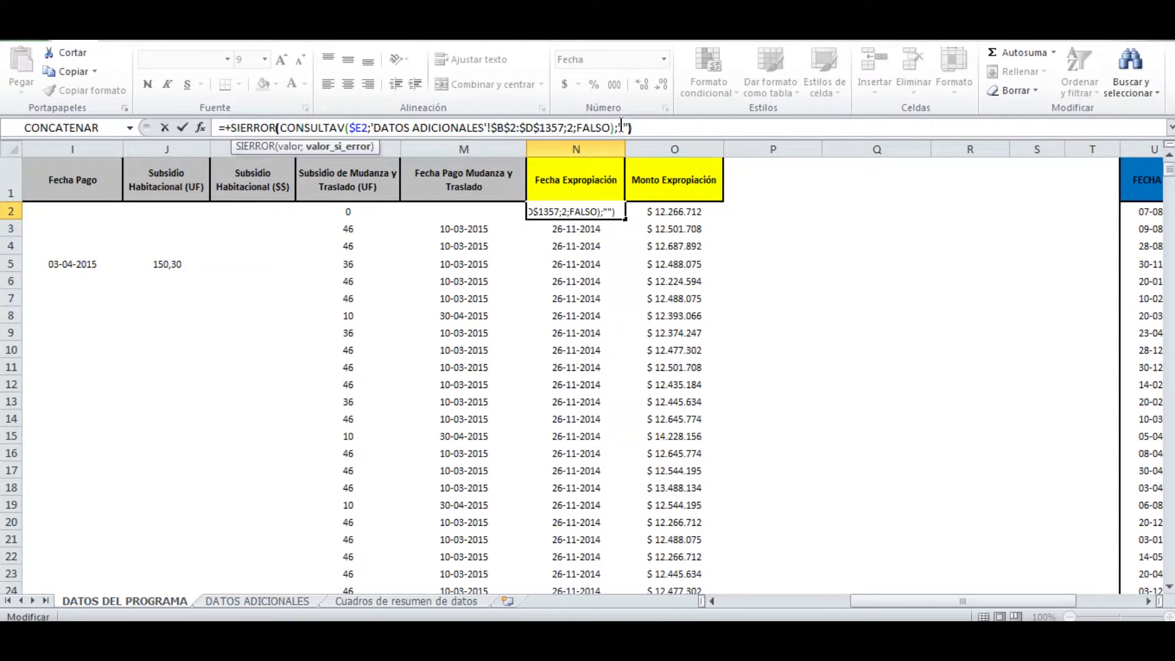
{"action": "type", "text": "\"\")"}
{"action": "key", "text": "Return"}
Step: Fill the N2 SIERROR formula down the Fecha Expropiación column and look over the dates
{"action": "left_click", "coordinate": [591, 211]}
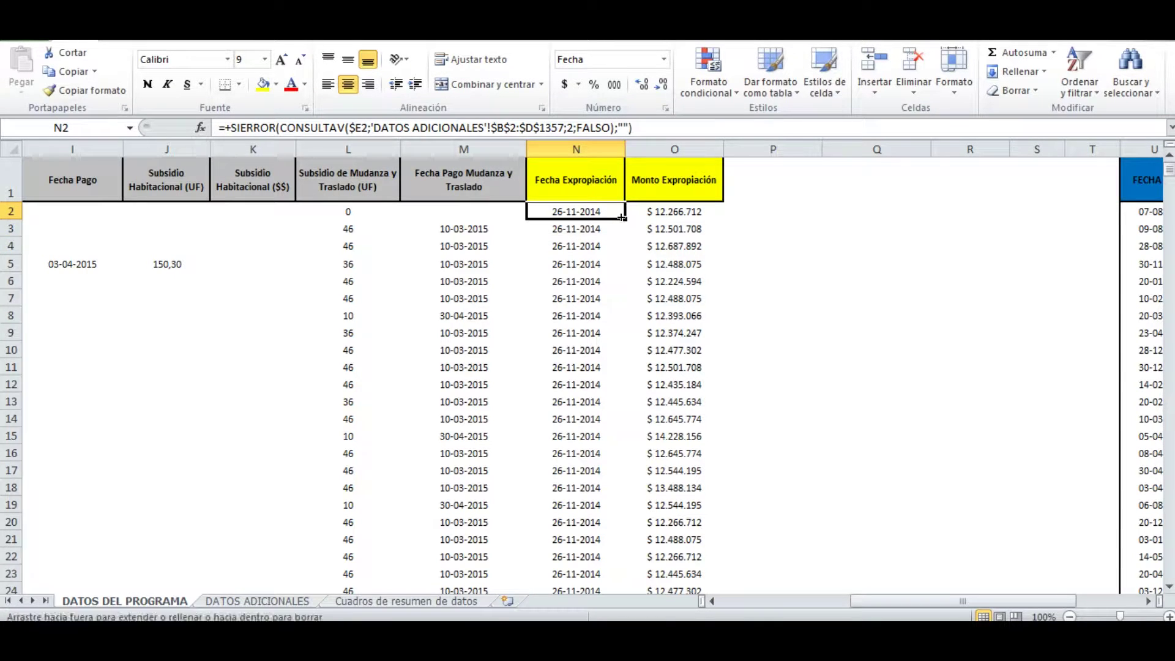
{"action": "double_click", "coordinate": [622, 218]}
{"action": "scroll", "coordinate": [568, 354], "scroll_direction": "down", "scroll_amount": 12}
{"action": "scroll", "coordinate": [568, 353], "scroll_direction": "down", "scroll_amount": 20}
{"action": "scroll", "coordinate": [564, 324], "scroll_direction": "up", "scroll_amount": 4}
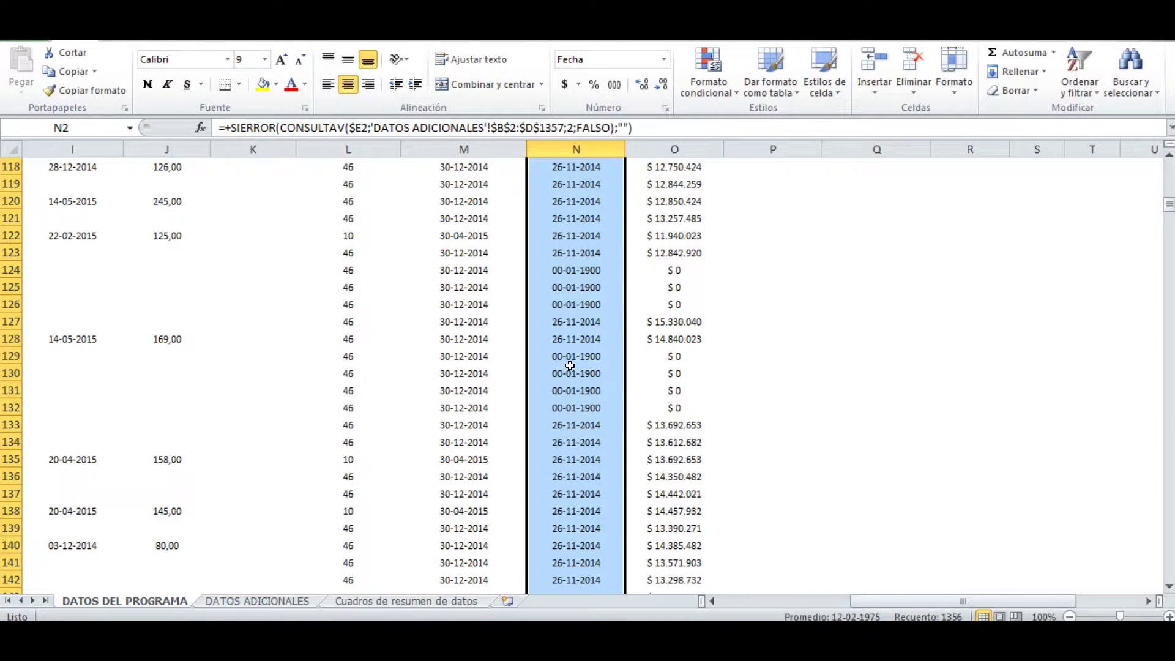
{"action": "scroll", "coordinate": [581, 359], "scroll_direction": "down", "scroll_amount": 4}
{"action": "scroll", "coordinate": [578, 355], "scroll_direction": "up", "scroll_amount": 20}
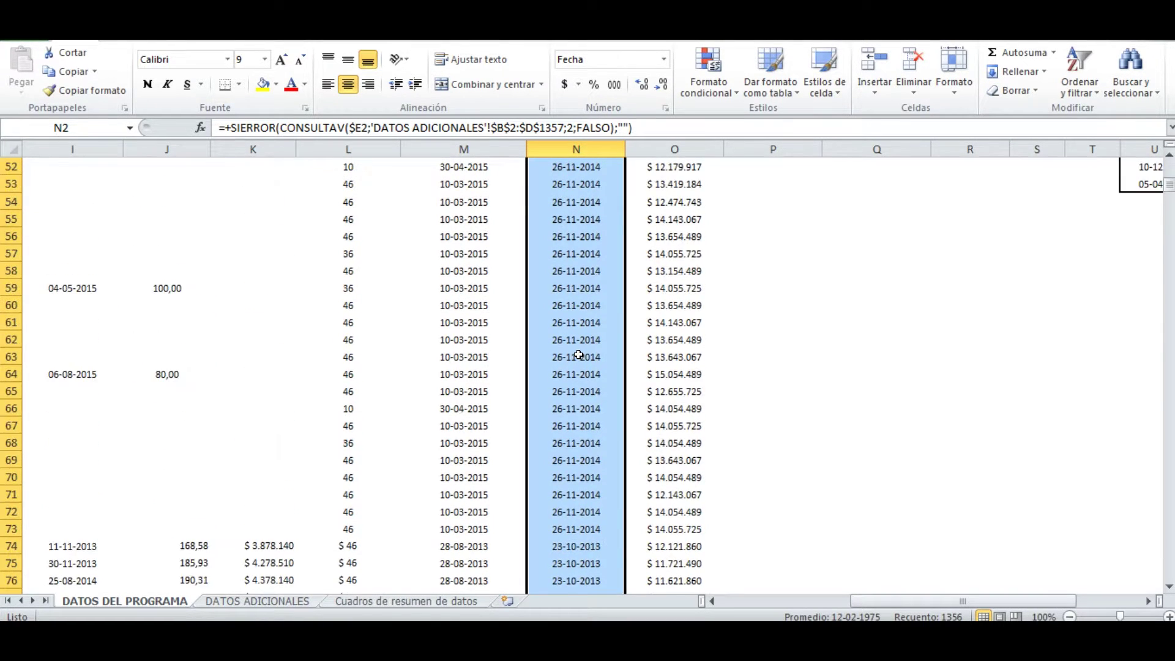
{"action": "scroll", "coordinate": [578, 355], "scroll_direction": "up", "scroll_amount": 3}
Step: Wrap the O2 CONSULTAV formula under Monto Expropiación in SIERROR with "" as the value if error
{"action": "left_click", "coordinate": [671, 215]}
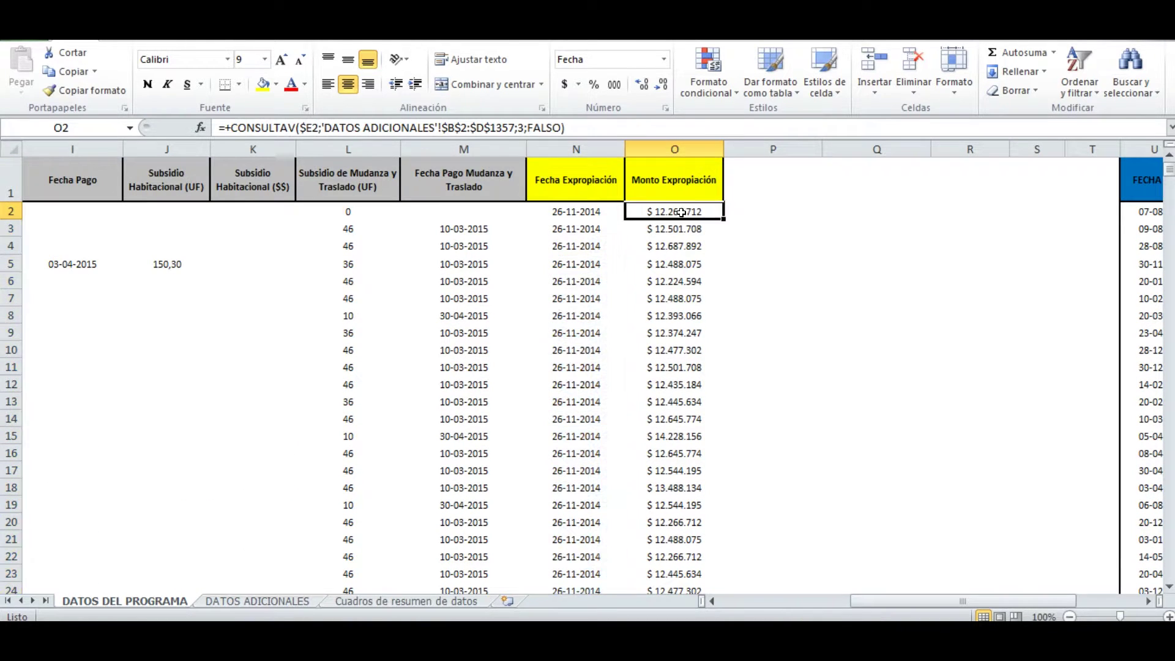
{"action": "left_click", "coordinate": [230, 128]}
{"action": "type", "text": "SI"}
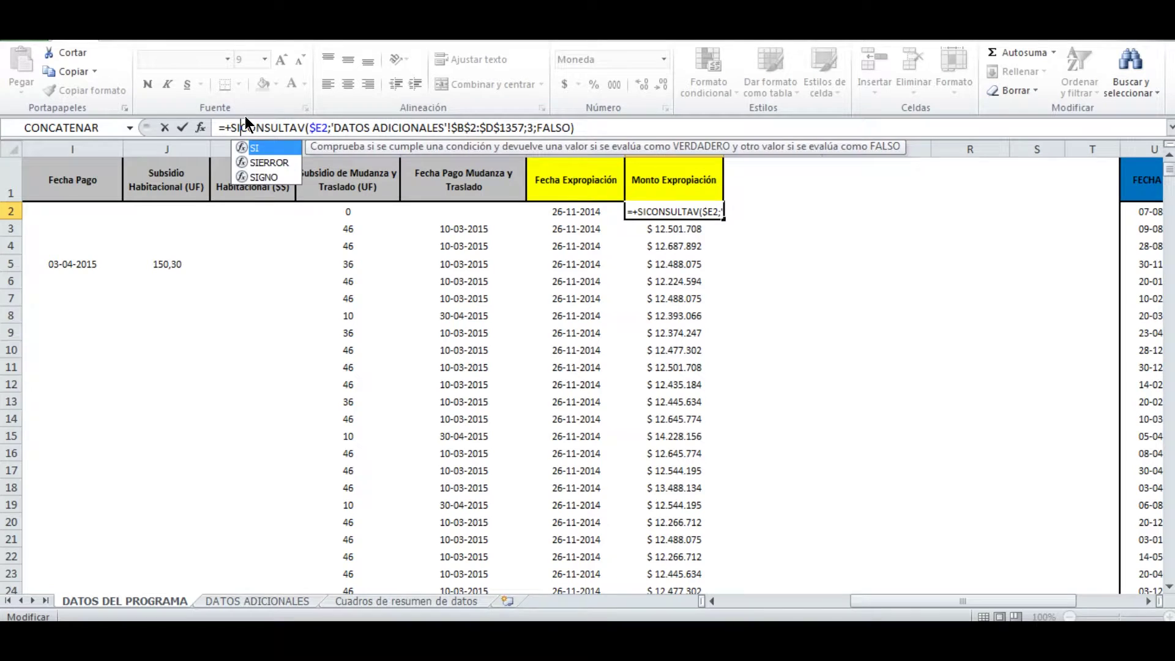
{"action": "type", "text": "ERRO"}
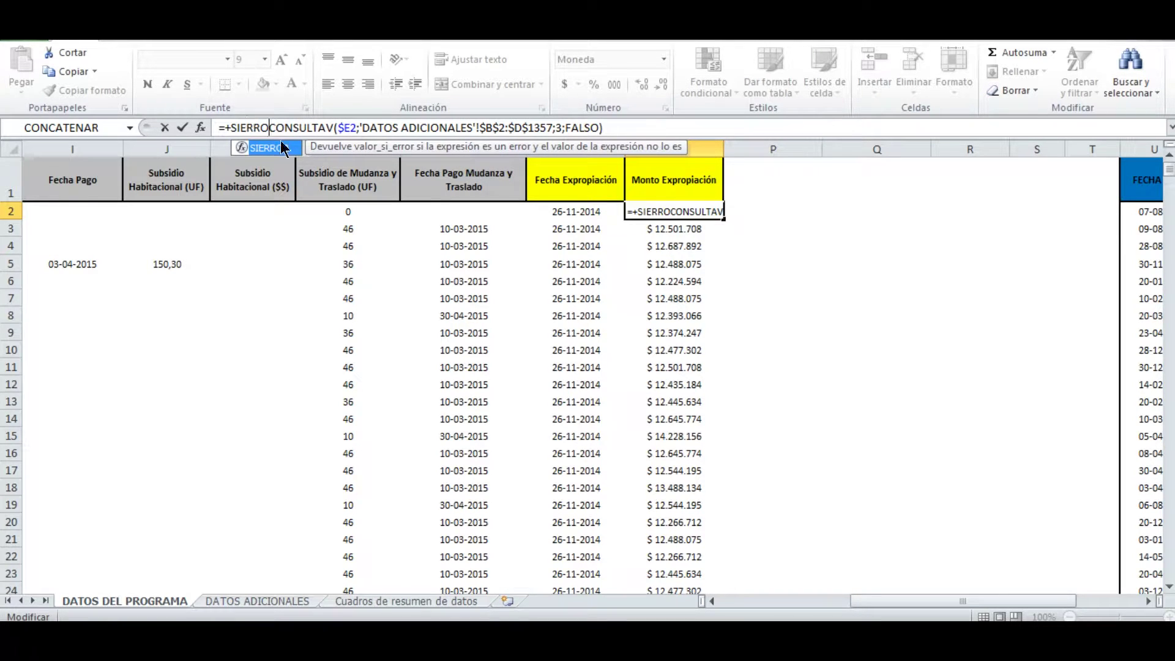
{"action": "type", "text": "R("}
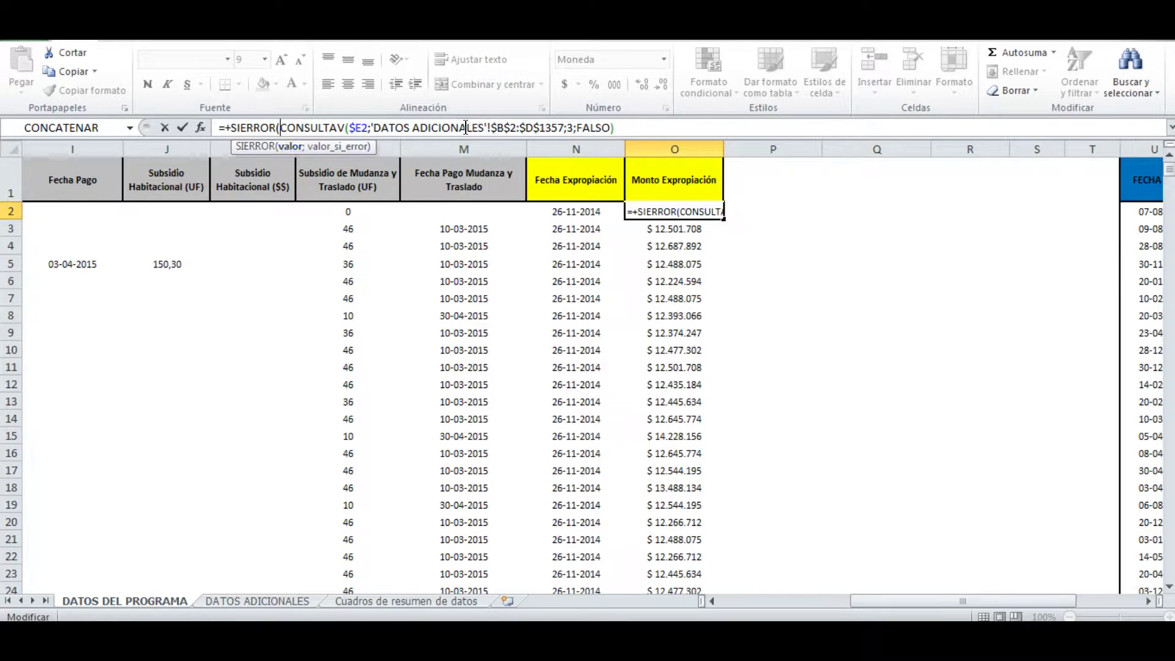
{"action": "type", "text": ";"}
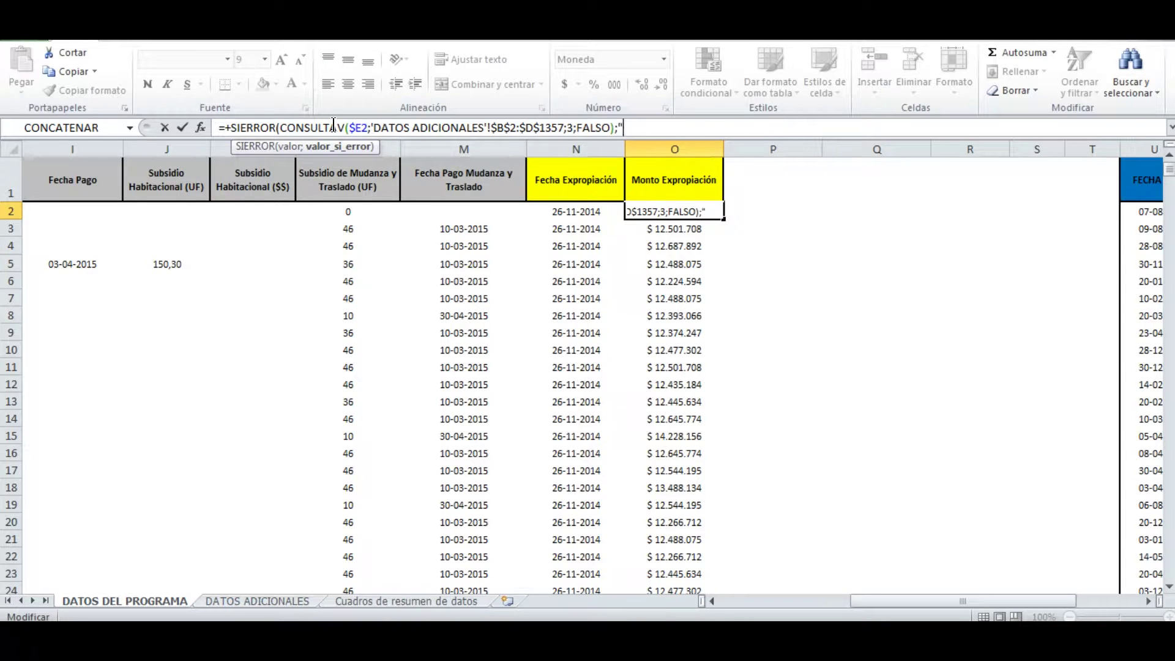
{"action": "key", "text": "Return"}
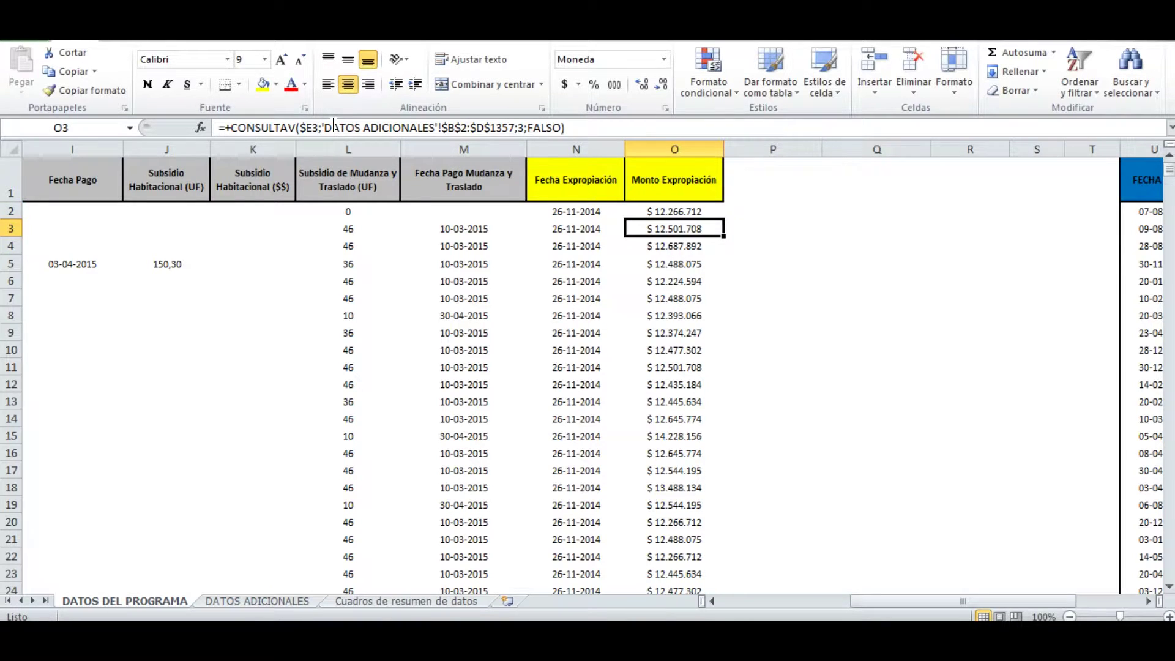
Step: Fill the O2 SIERROR formula down the Monto Expropiación column and look over the amounts
{"action": "left_click", "coordinate": [678, 212]}
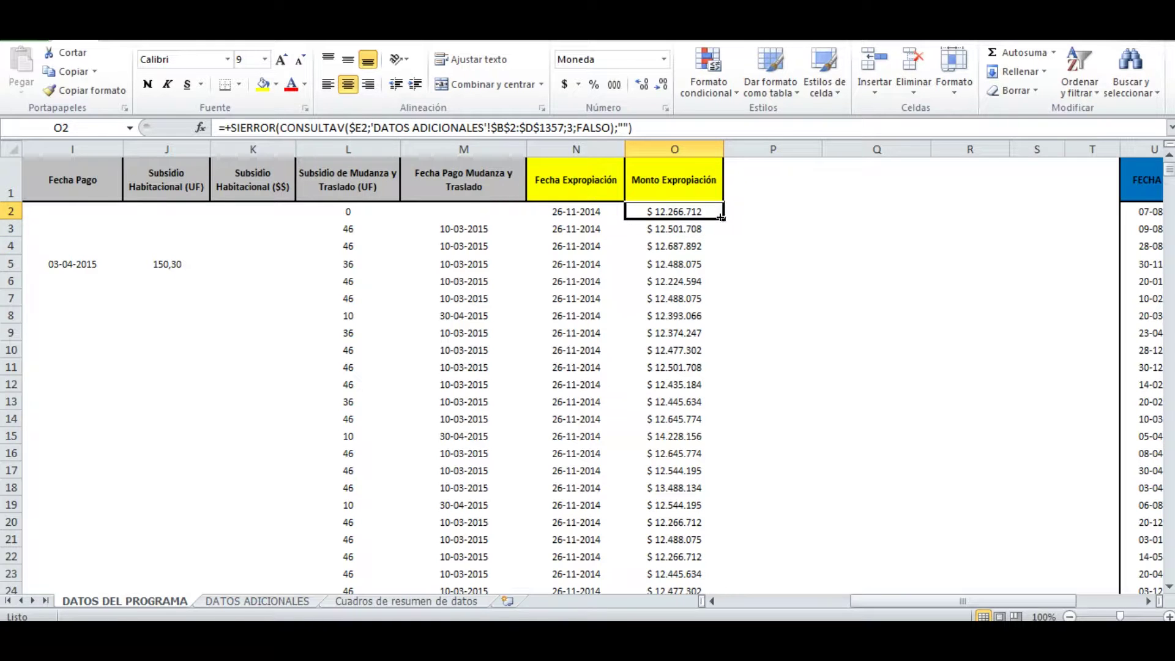
{"action": "double_click", "coordinate": [717, 217]}
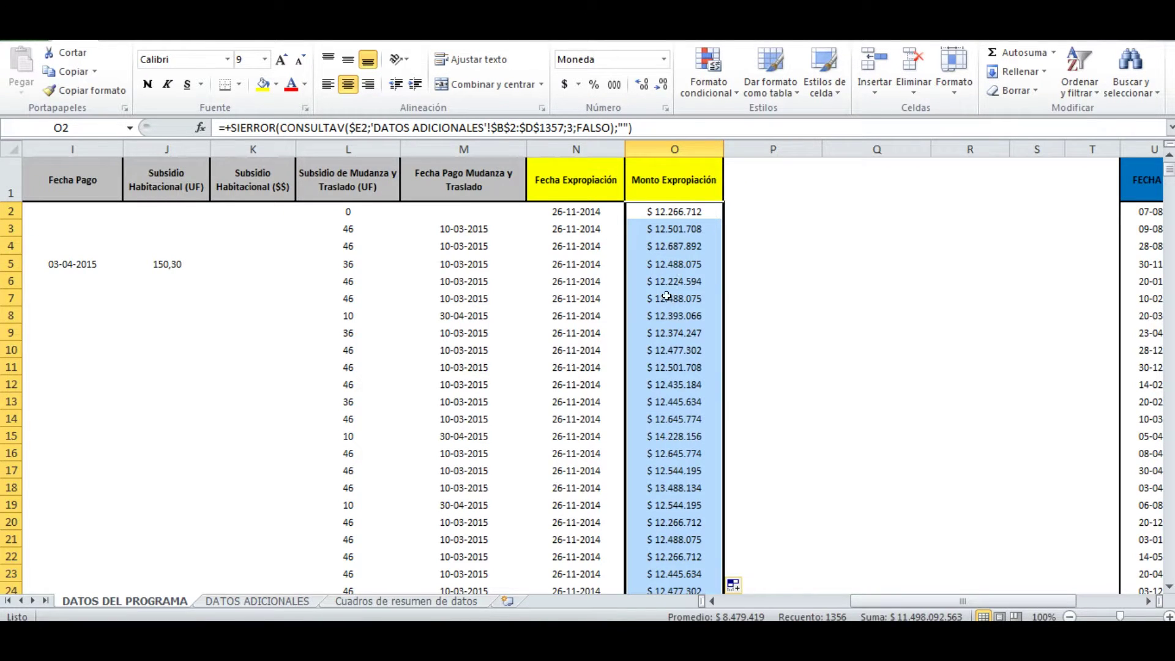
{"action": "scroll", "coordinate": [667, 296], "scroll_direction": "down", "scroll_amount": 20}
{"action": "mouse_move", "coordinate": [1165, 191]}
{"action": "left_mouse_down"}
{"action": "mouse_move", "coordinate": [1159, 374]}
{"action": "mouse_move", "coordinate": [1174, 456]}
{"action": "mouse_move", "coordinate": [1163, 585]}
{"action": "mouse_move", "coordinate": [1170, 174]}
{"action": "left_mouse_up"}
{"action": "left_click", "coordinate": [733, 232]}
{"action": "key", "text": "Left"}
{"action": "mouse_move", "coordinate": [892, 603]}
{"action": "left_mouse_down"}
{"action": "mouse_move", "coordinate": [940, 589]}
{"action": "mouse_move", "coordinate": [897, 597]}
{"action": "left_mouse_up"}
Step: Copy N2:O1357, paste it over itself as values only and check several cells in both columns
{"action": "left_click", "coordinate": [569, 212]}
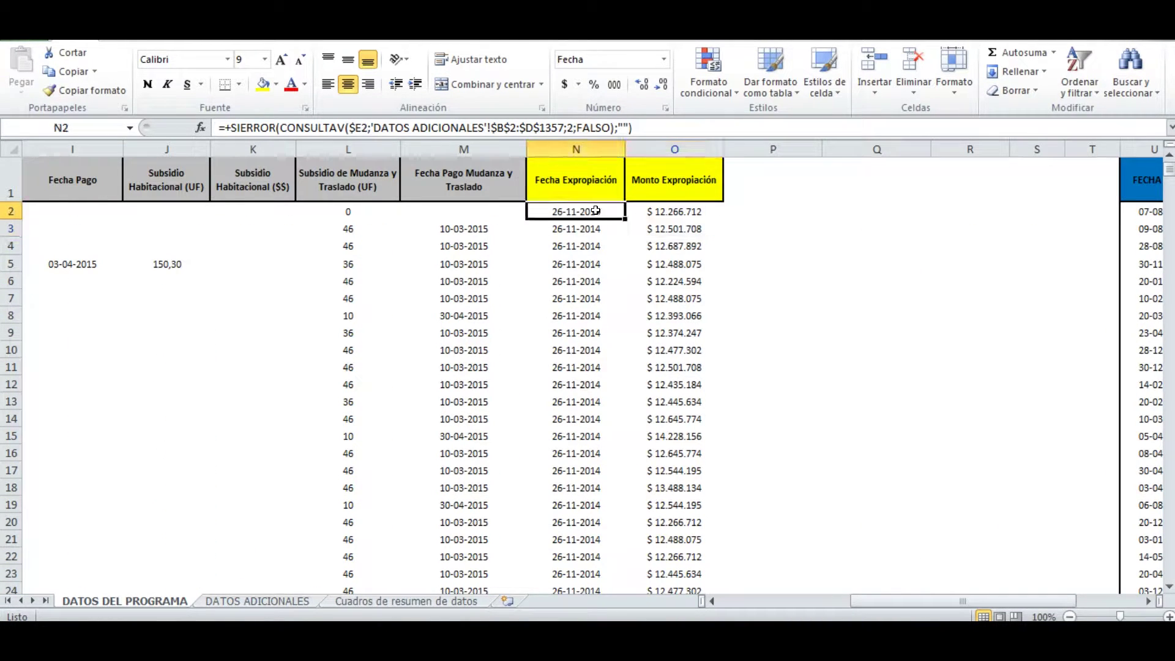
{"action": "key", "text": "shift+Right"}
{"action": "key", "text": "ctrl+shift+Down"}
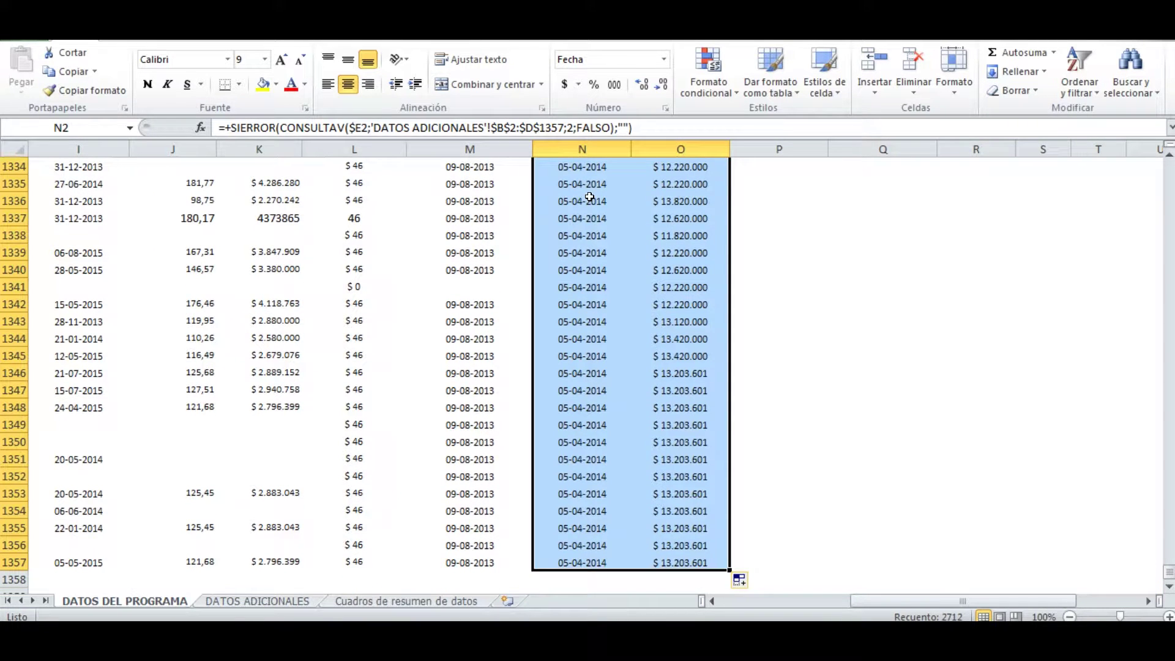
{"action": "key", "text": "ctrl+c"}
{"action": "key", "text": "shift+BackSpace"}
{"action": "key", "text": "ctrl+BackSpace"}
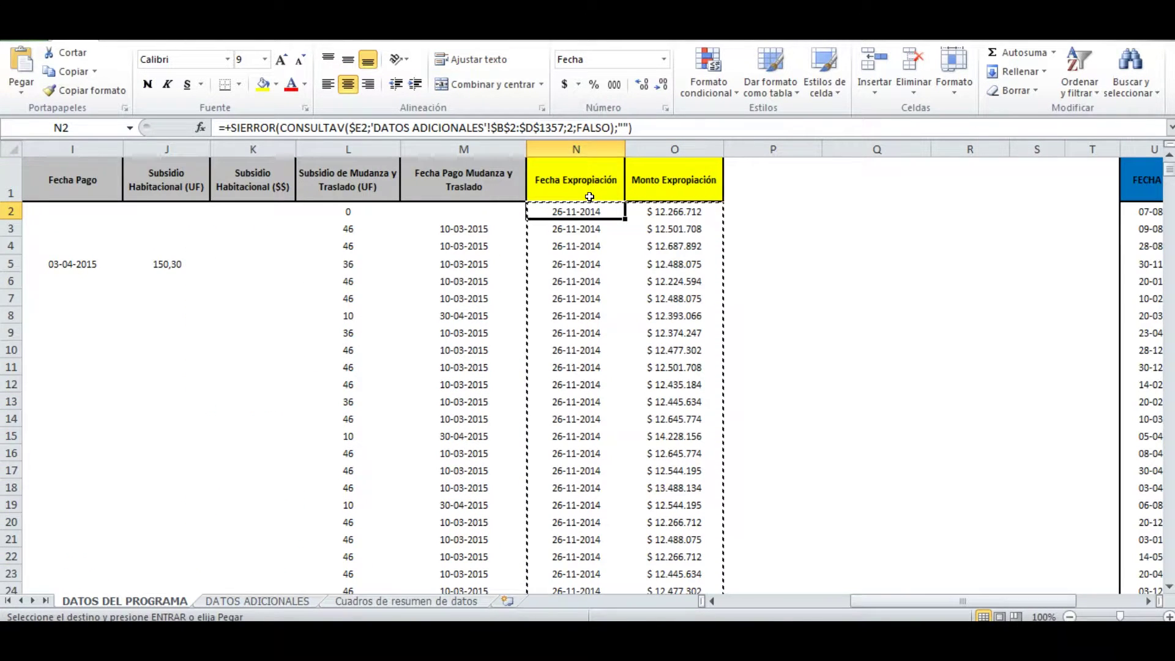
{"action": "right_click", "coordinate": [596, 211]}
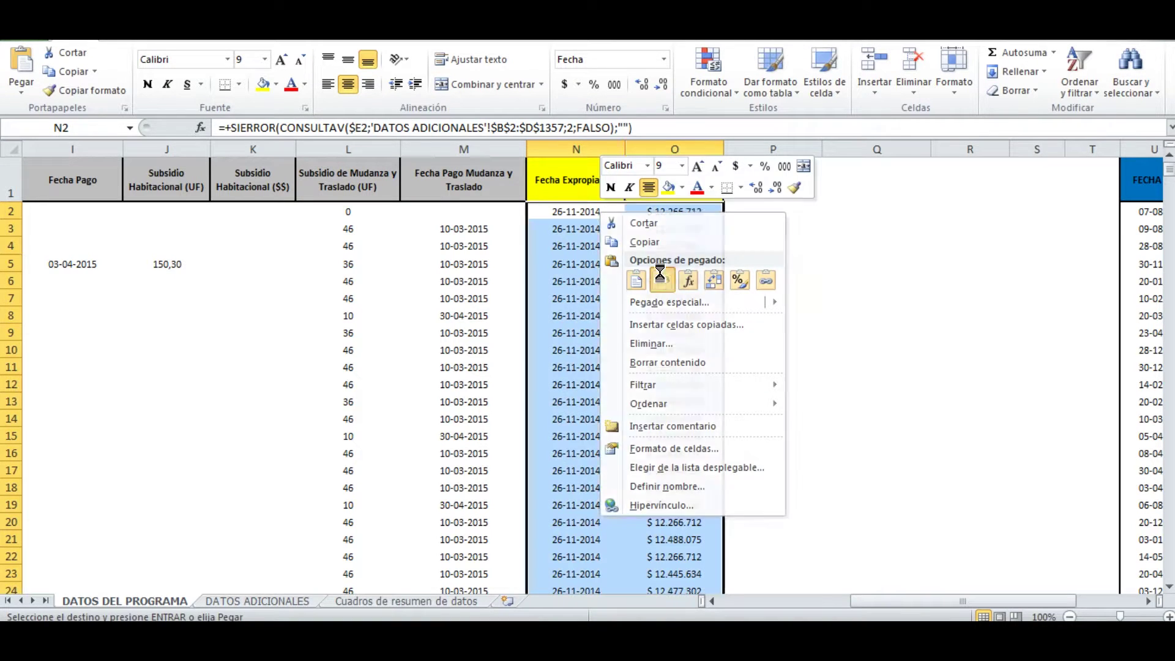
{"action": "left_click", "coordinate": [661, 278]}
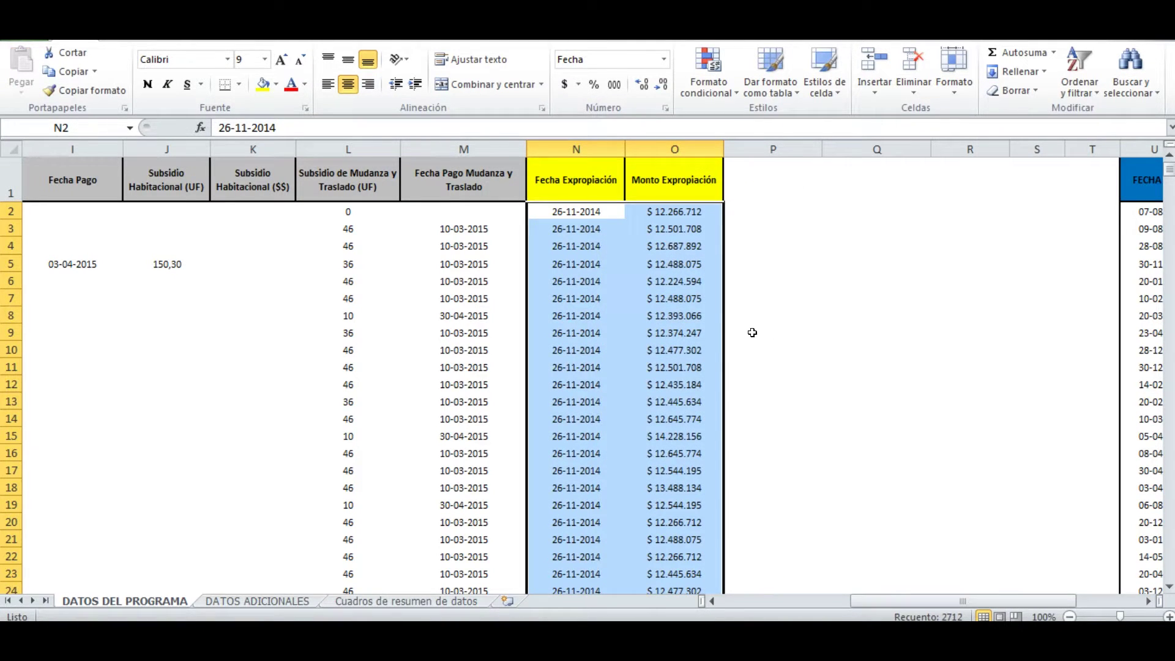
{"action": "left_click", "coordinate": [674, 316]}
{"action": "left_click", "coordinate": [576, 298]}
{"action": "left_click", "coordinate": [641, 402]}
{"action": "left_click", "coordinate": [576, 418]}
{"action": "left_click", "coordinate": [674, 351]}
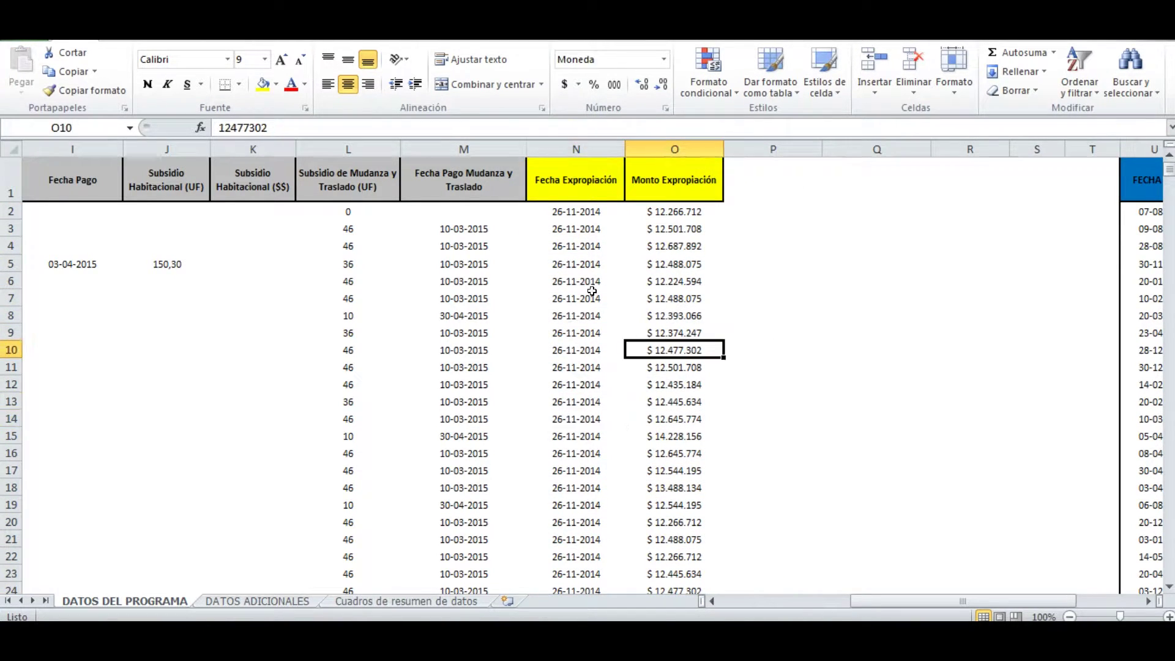
Step: Look over the Cuadros de resumen de datos sheet and move it directly after DATOS DEL PROGRAMA
{"action": "left_click", "coordinate": [343, 601]}
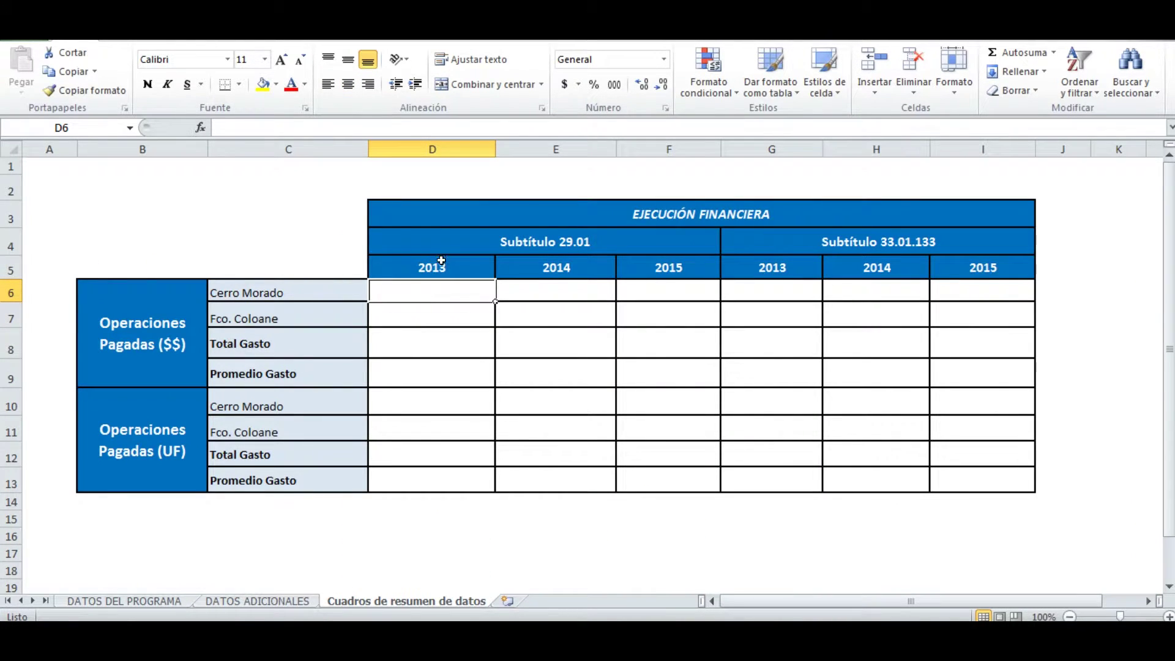
{"action": "left_click", "coordinate": [298, 291]}
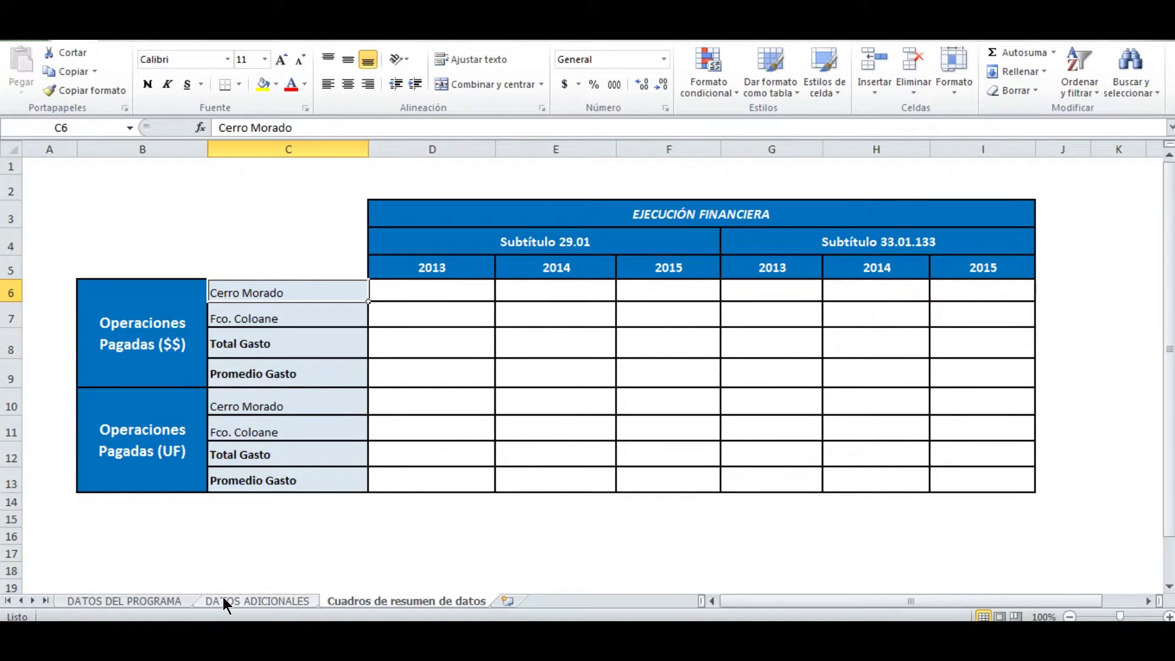
{"action": "left_click", "coordinate": [262, 601]}
{"action": "left_click", "coordinate": [180, 603]}
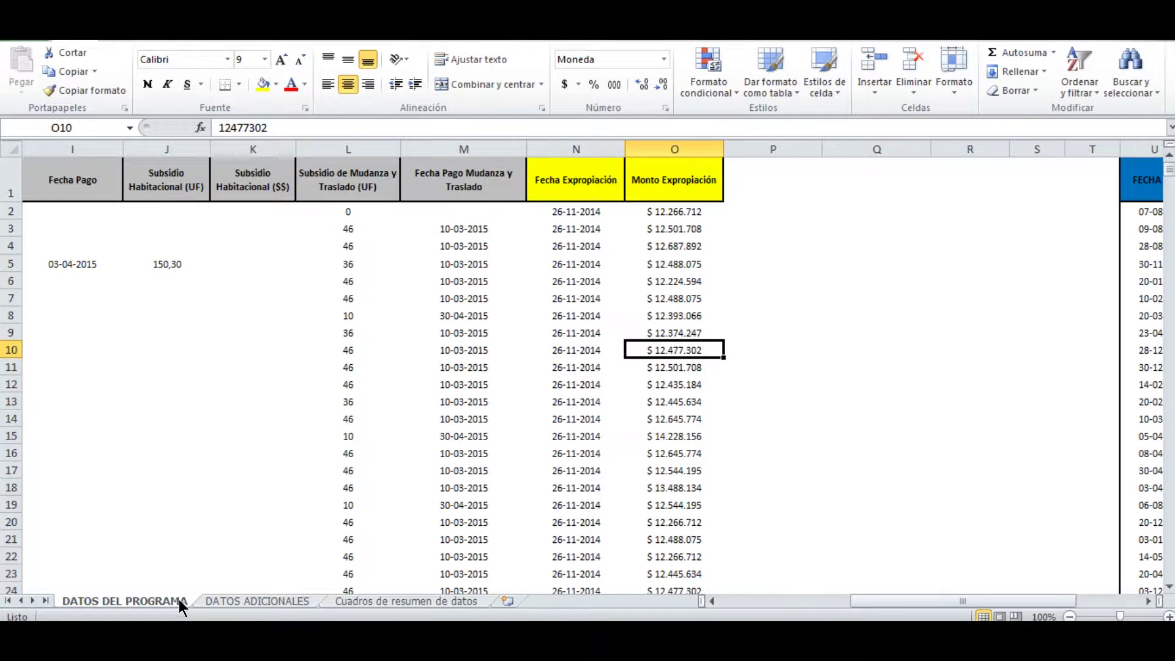
{"action": "left_click_drag", "start_coordinate": [383, 590], "coordinate": [257, 597]}
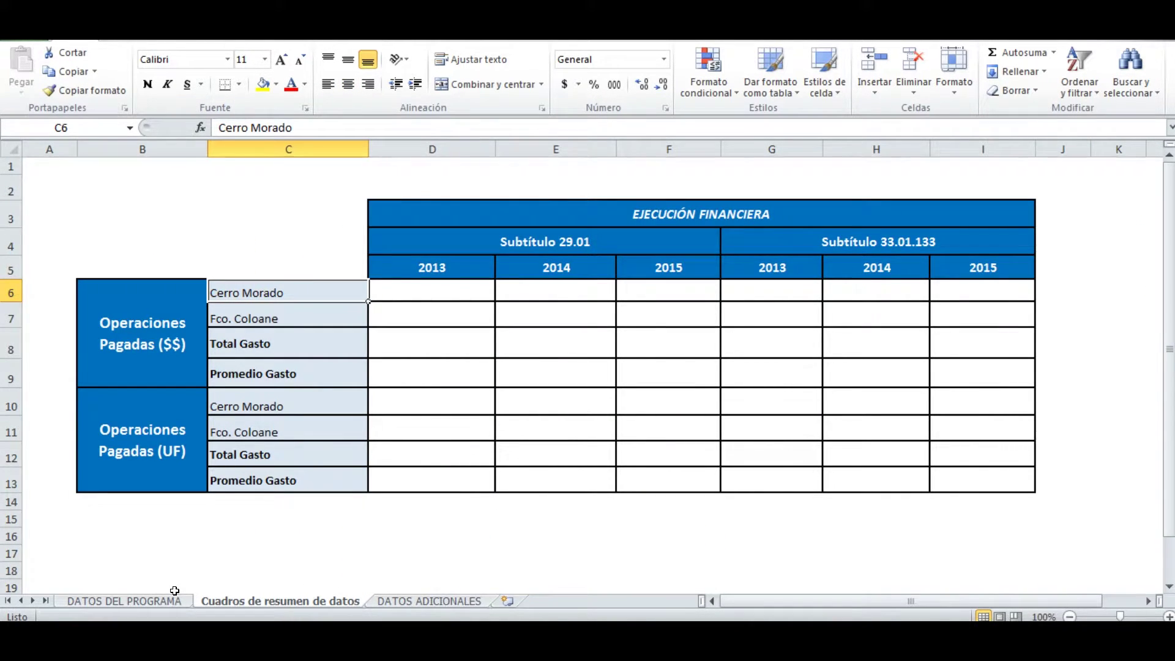
{"action": "key", "text": "Right"}
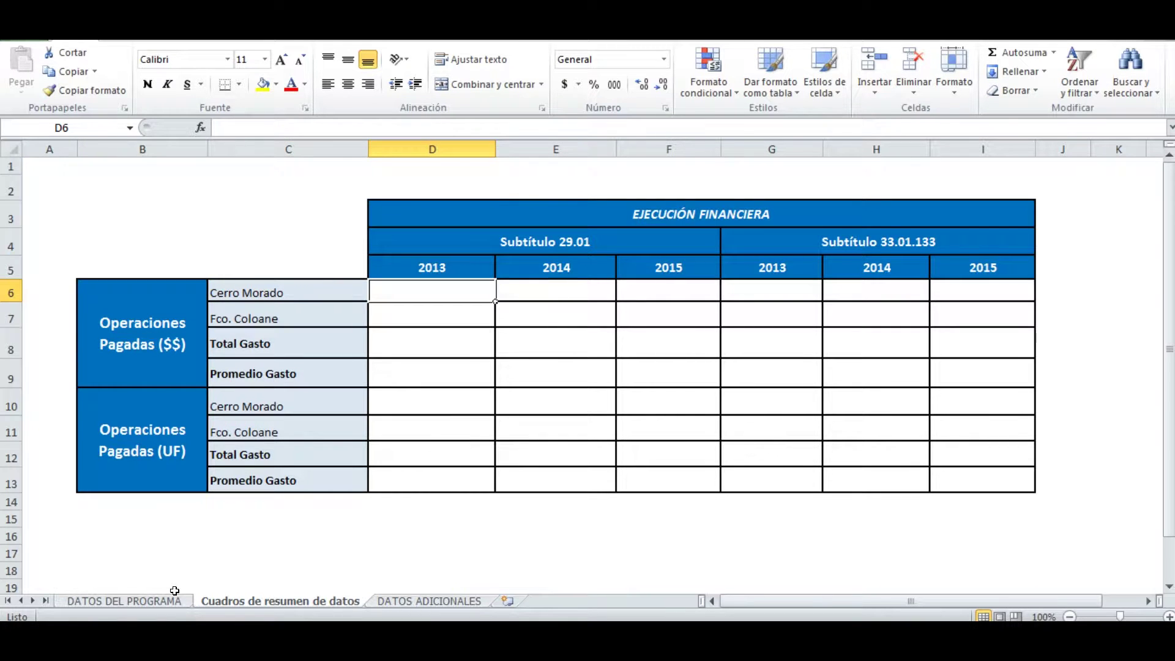
{"action": "type", "text": "+SUMAR.SI.CONJUNTO("}
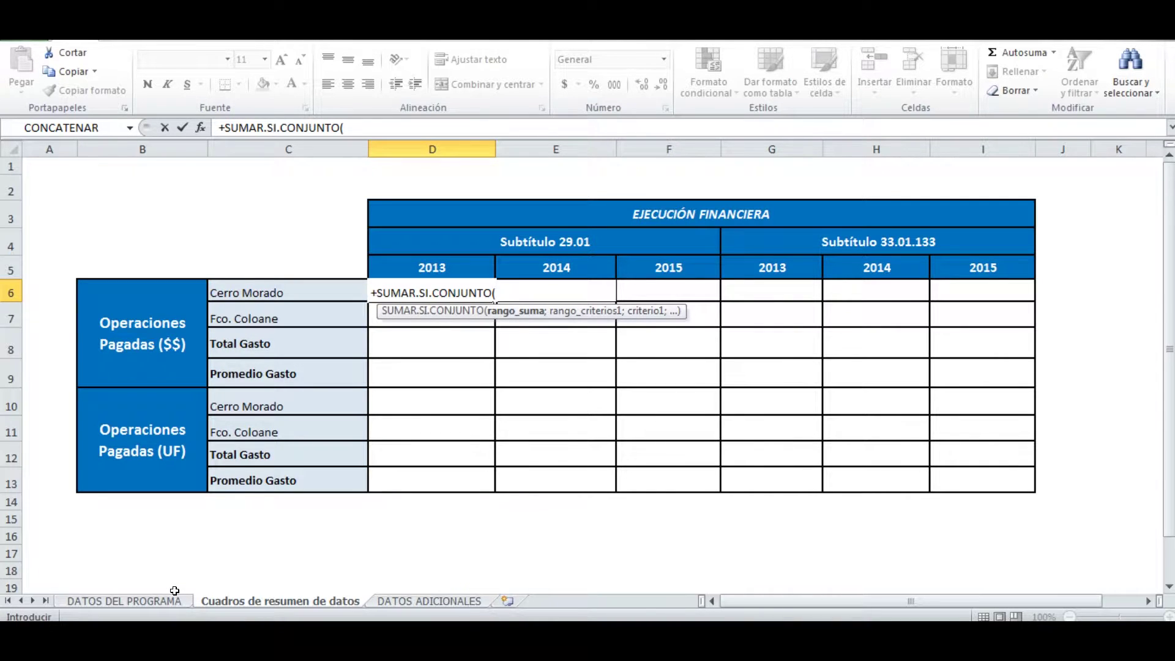
{"action": "key", "text": "ctrl+Page_Up"}
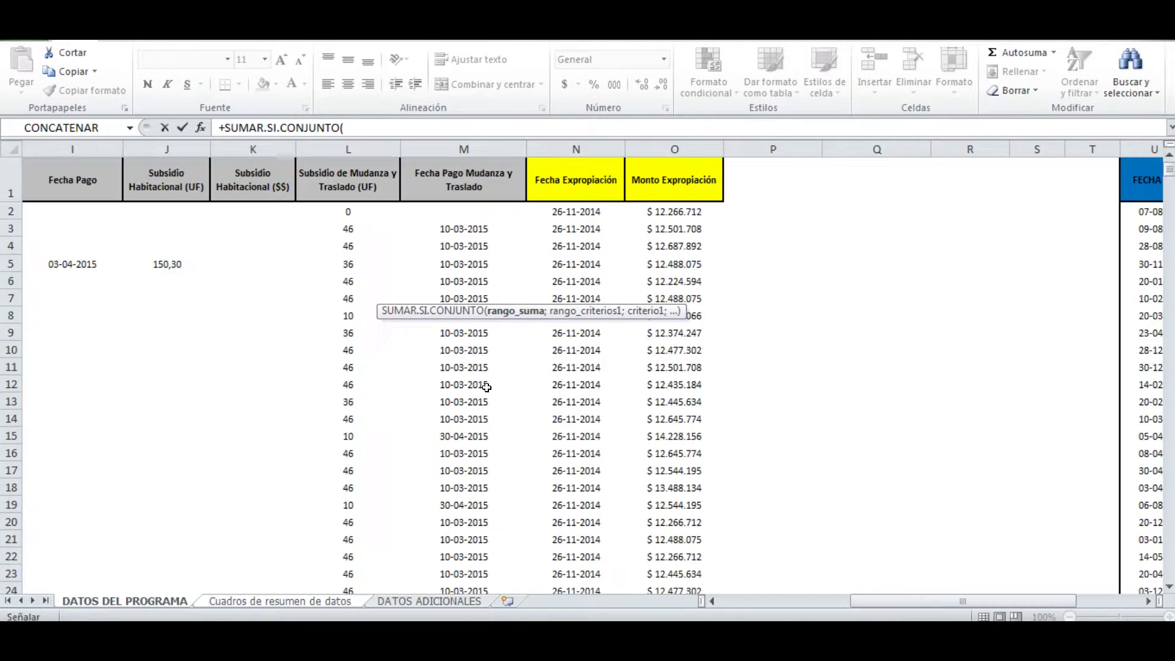
{"action": "key", "text": "Right"}
{"action": "key", "text": "Right"}
{"action": "key", "text": "Right"}
{"action": "key", "text": "Right"}
{"action": "key", "text": "Right"}
{"action": "key", "text": "Right"}
{"action": "key", "text": "Right"}
{"action": "key", "text": "Down"}
{"action": "key", "text": "Left"}
{"action": "key", "text": "ctrl+shift+Down"}
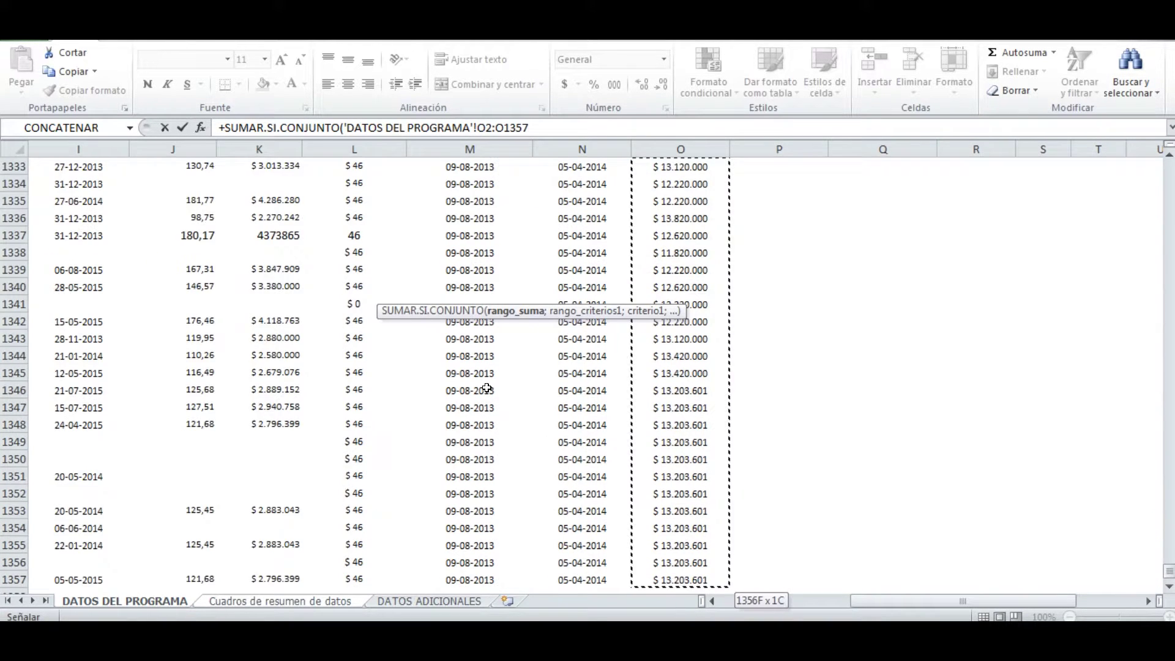
{"action": "key", "text": "shift+Down"}
{"action": "key", "text": "shift+Up"}
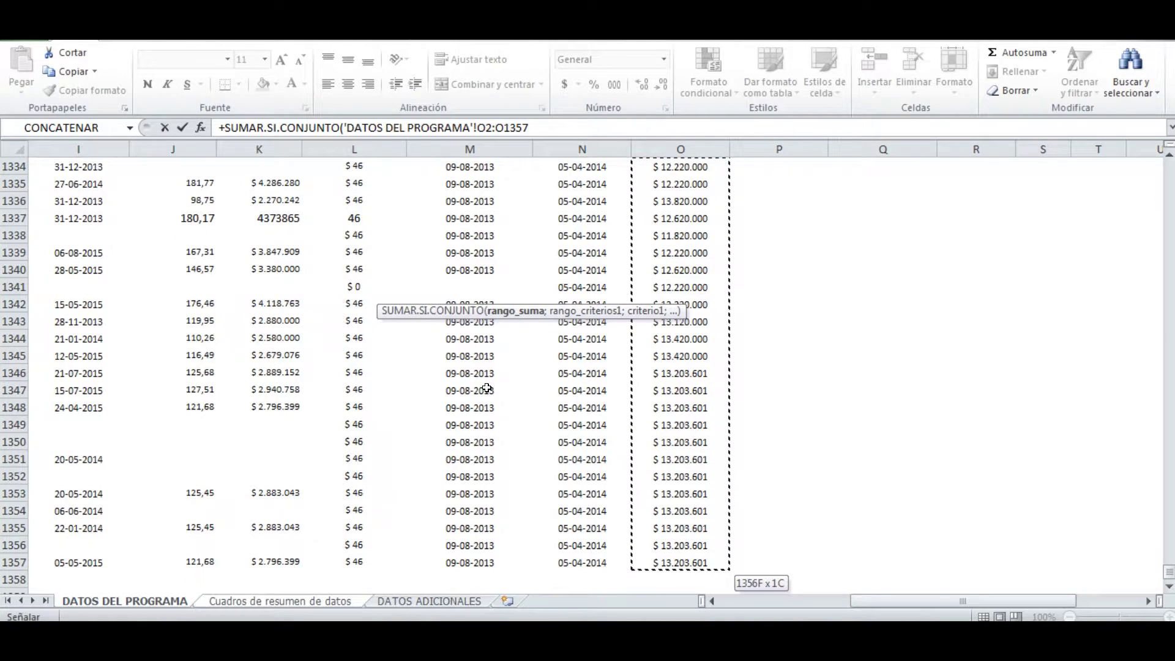
{"action": "type", "text": ";"}
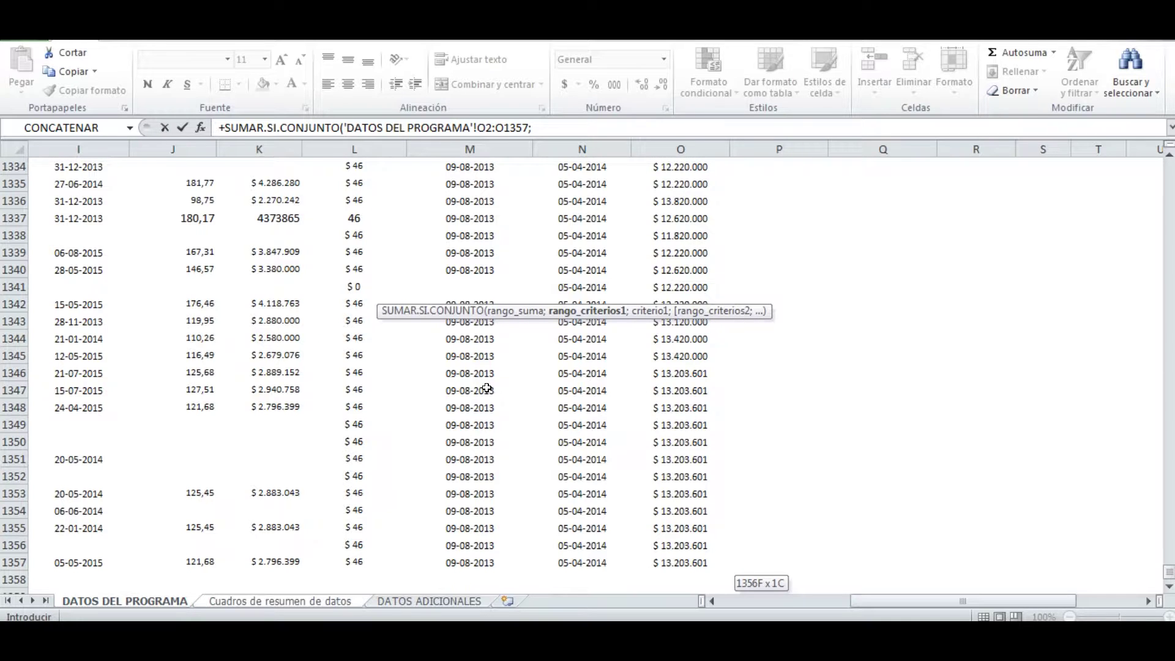
{"action": "key", "text": "Up"}
{"action": "key", "text": "Up"}
{"action": "key", "text": "Up"}
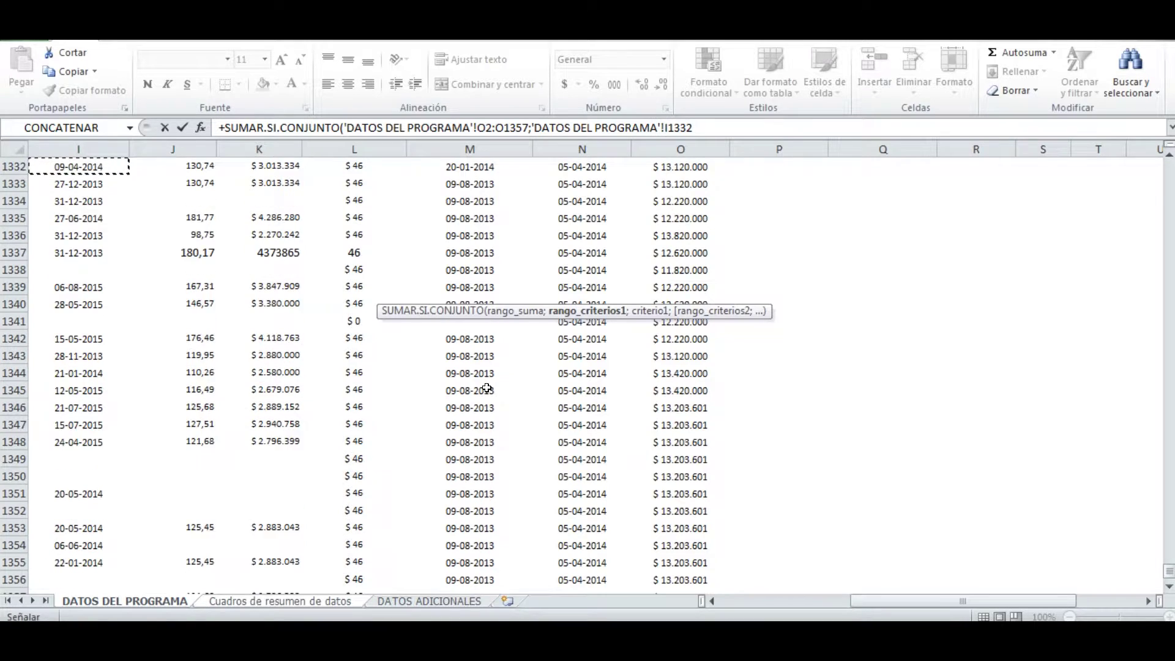
{"action": "key", "text": "Up"}
{"action": "key", "text": "Up"}
{"action": "key", "text": "Up"}
{"action": "key", "text": "Up"}
{"action": "key", "text": "Up"}
{"action": "key", "text": "Up"}
{"action": "key", "text": "Up"}
{"action": "key", "text": "Up"}
{"action": "key", "text": "Up"}
{"action": "key", "text": "Up"}
{"action": "key", "text": "Up"}
{"action": "key", "text": "Up"}
{"action": "key", "text": "Up"}
{"action": "key", "text": "Up"}
{"action": "key", "text": "Up"}
{"action": "key", "text": "Up"}
{"action": "key", "text": "Up"}
{"action": "key", "text": "Up"}
{"action": "key", "text": "Up"}
{"action": "key", "text": "Up"}
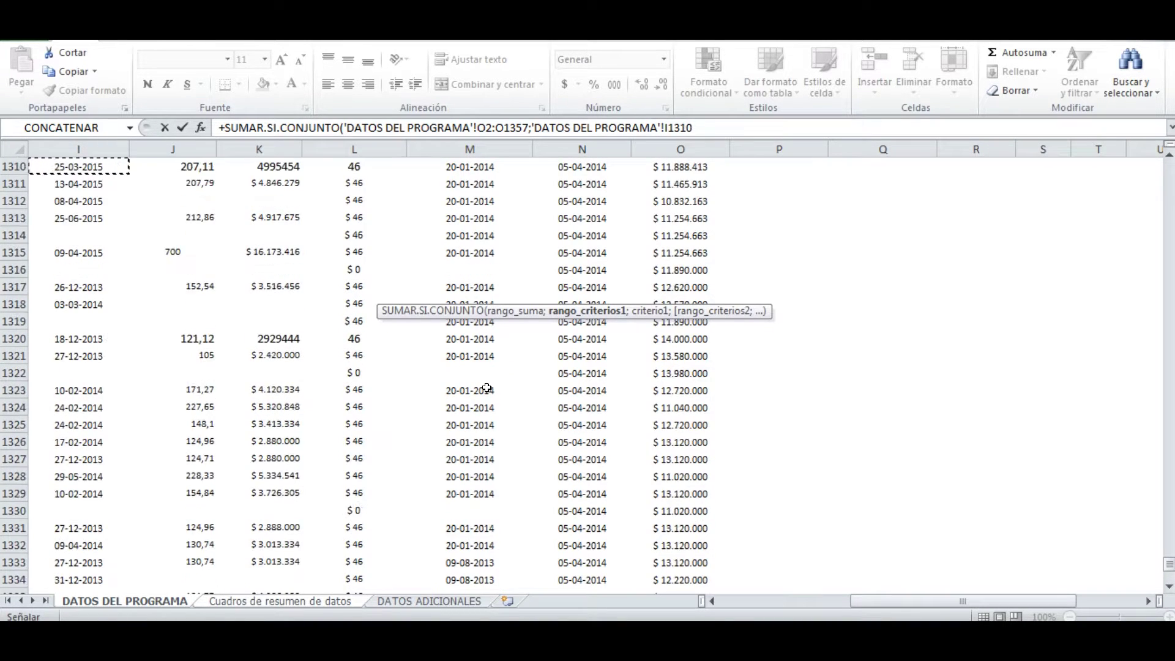
{"action": "key", "text": "Right"}
{"action": "key", "text": "Right"}
{"action": "key", "text": "Right"}
{"action": "key", "text": "Right"}
{"action": "key", "text": "Right"}
{"action": "key", "text": "Right"}
{"action": "key", "text": "Right"}
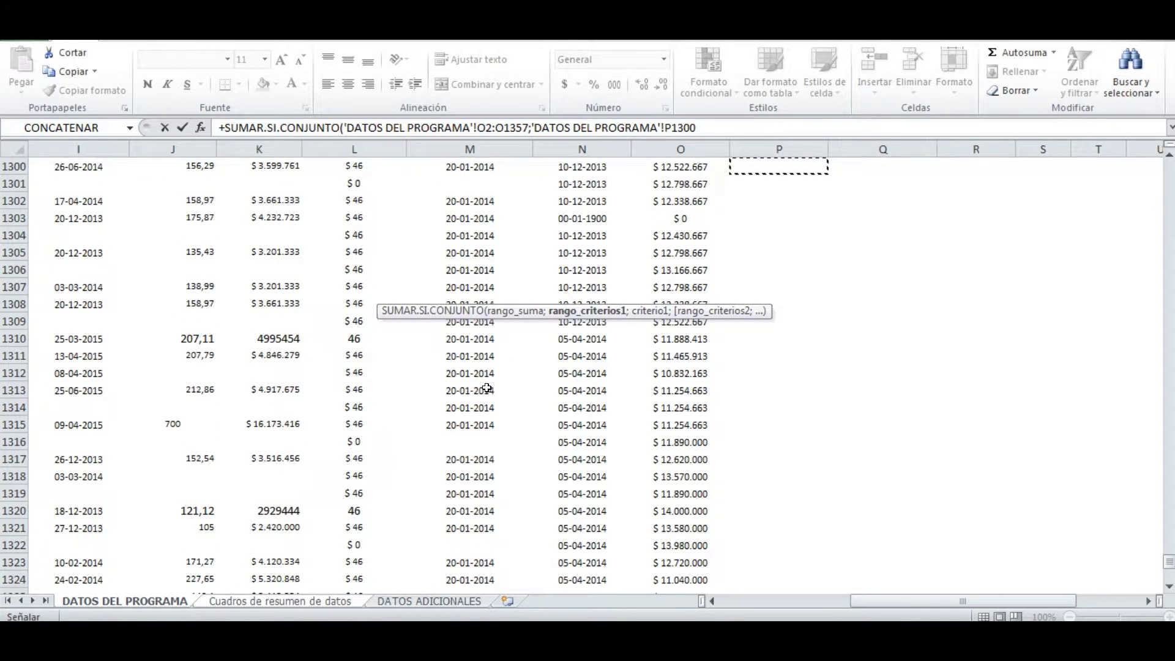
{"action": "key", "text": "ctrl+Up"}
{"action": "key", "text": "ctrl+Left"}
{"action": "key", "text": "Right"}
{"action": "key", "text": "Right"}
{"action": "key", "text": "Down"}
{"action": "key", "text": "Left"}
{"action": "key", "text": "Left"}
{"action": "key", "text": "ctrl+shift+Down"}
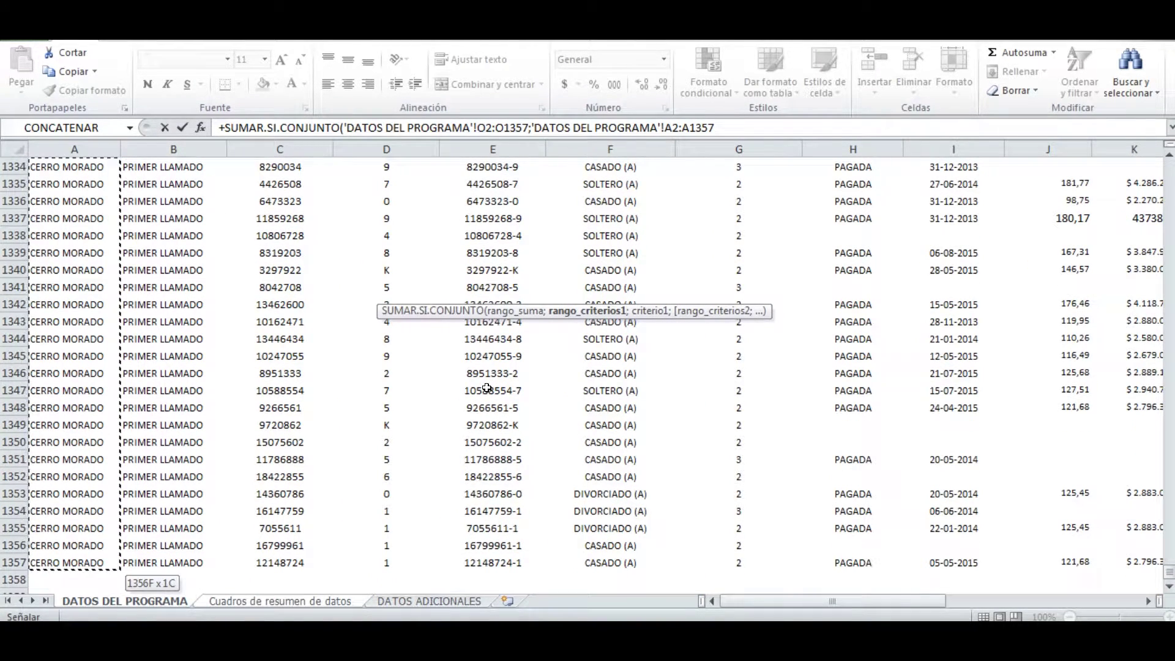
{"action": "type", "text": ";"}
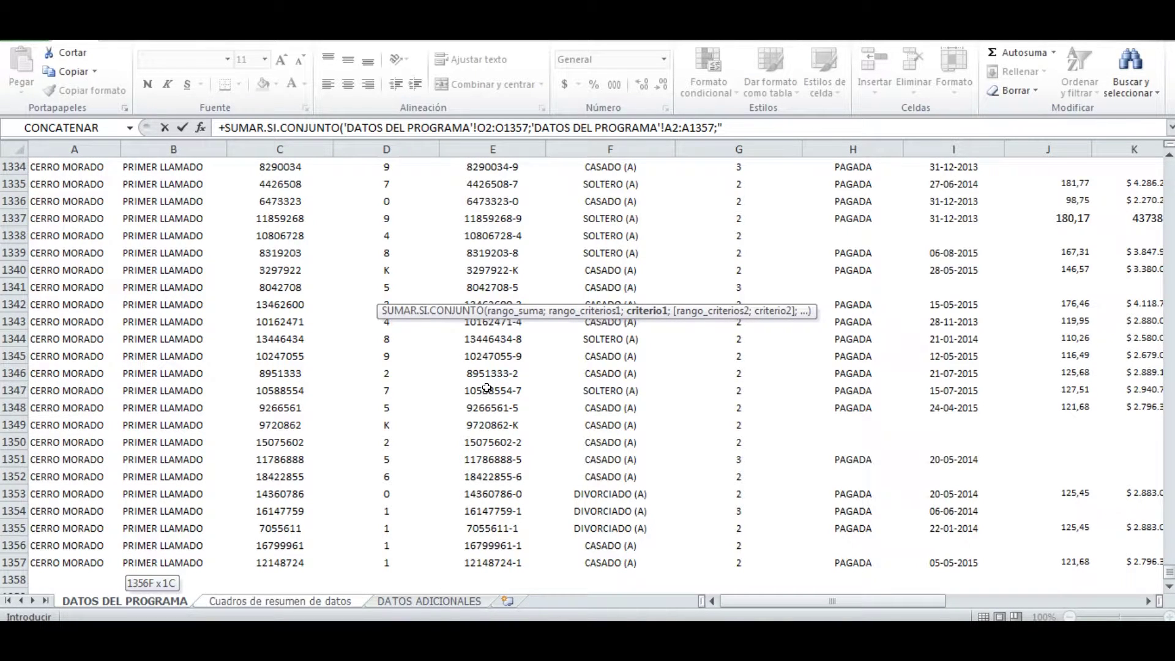
{"action": "type", "text": "\"CERRO MORADO\""}
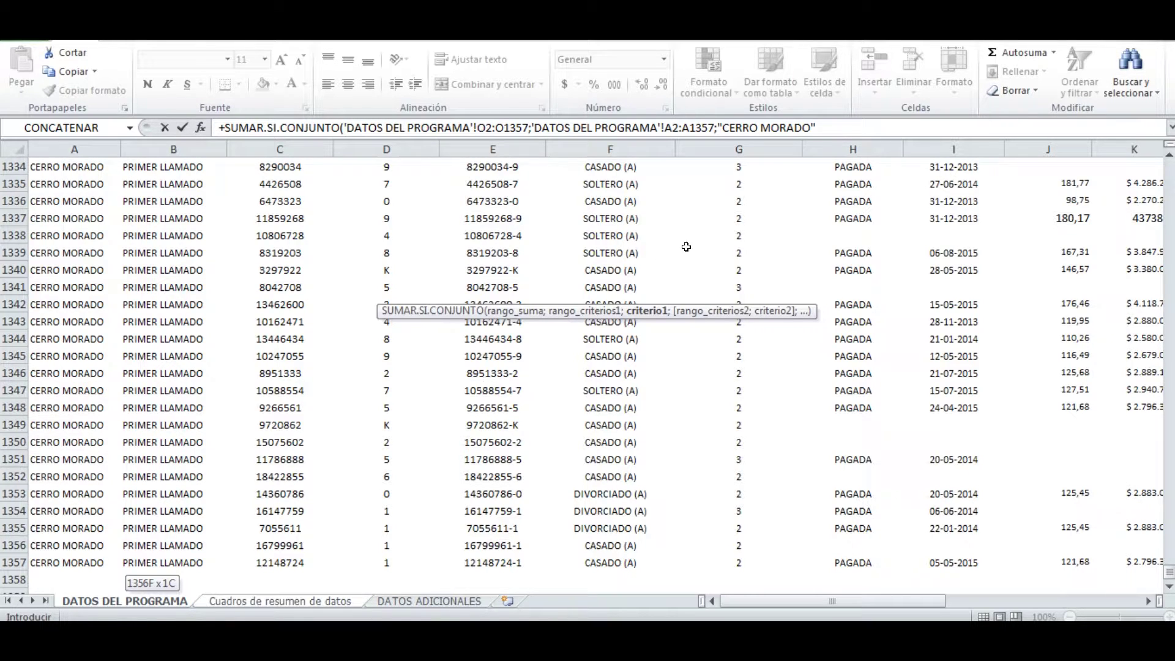
{"action": "scroll", "coordinate": [746, 413], "scroll_direction": "up", "scroll_amount": 3}
{"action": "scroll", "coordinate": [1087, 373], "scroll_direction": "up", "scroll_amount": 10}
{"action": "left_click_drag", "start_coordinate": [1167, 559], "coordinate": [1151, 156]}
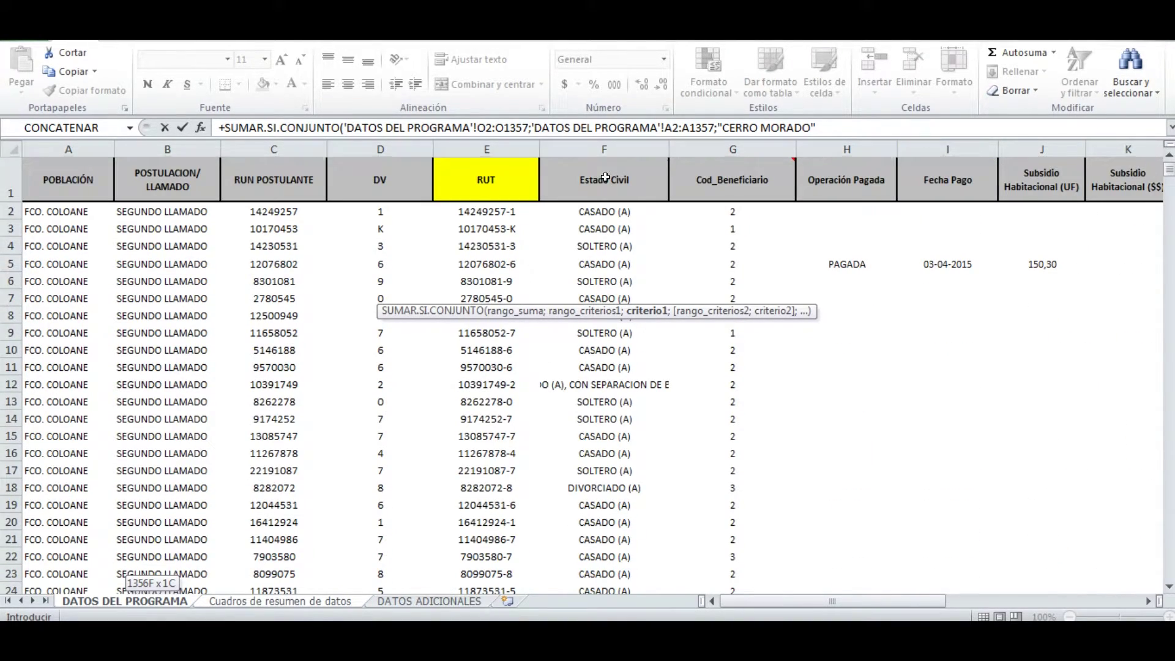
{"action": "left_click", "coordinate": [816, 125]}
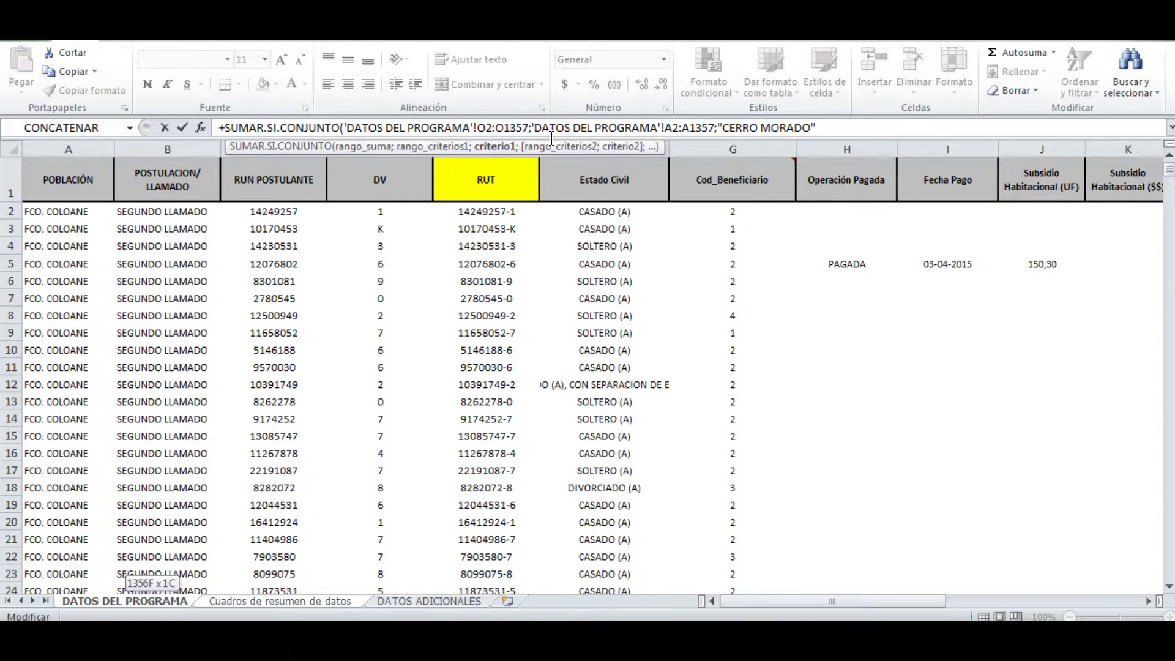
{"action": "key", "text": "Escape"}
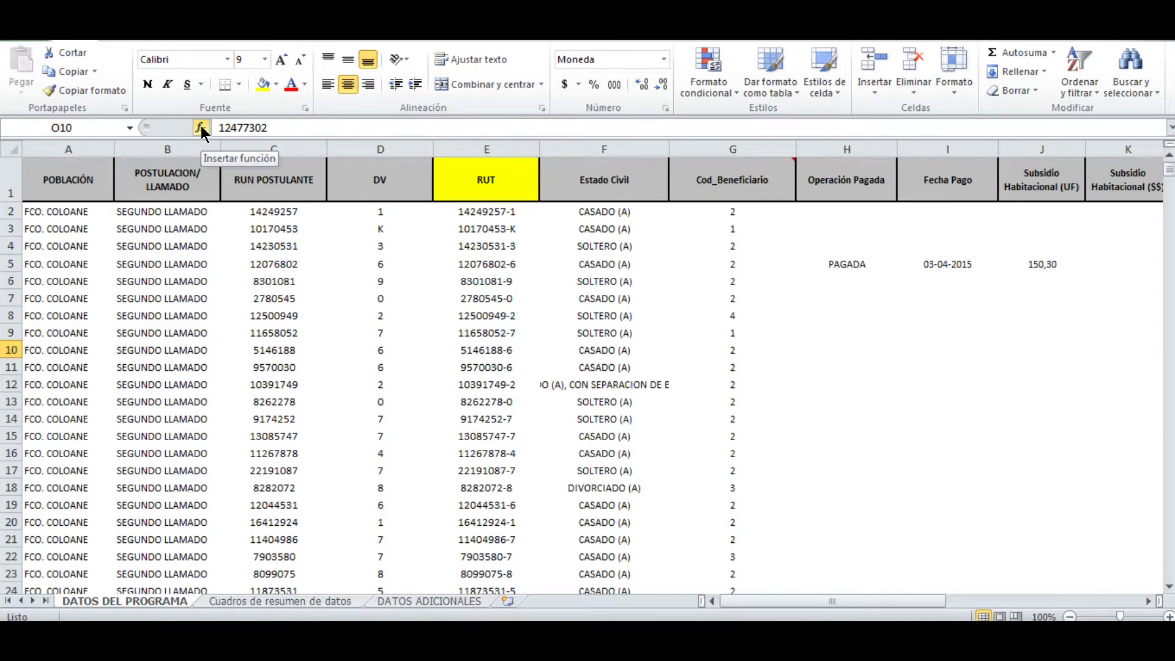
Step: Add the header AÑO EXPROPIACIÓN in P1, beside Monto Expropiación, on the DATOS DEL PROGRAMA sheet
{"action": "key", "text": "Right"}
{"action": "key", "text": "Up"}
{"action": "key", "text": "ctrl+Up"}
{"action": "key", "text": "Right"}
{"action": "key", "text": "Right"}
{"action": "key", "text": "Right"}
{"action": "key", "text": "Left"}
{"action": "key", "text": "Left"}
{"action": "key", "text": "Left"}
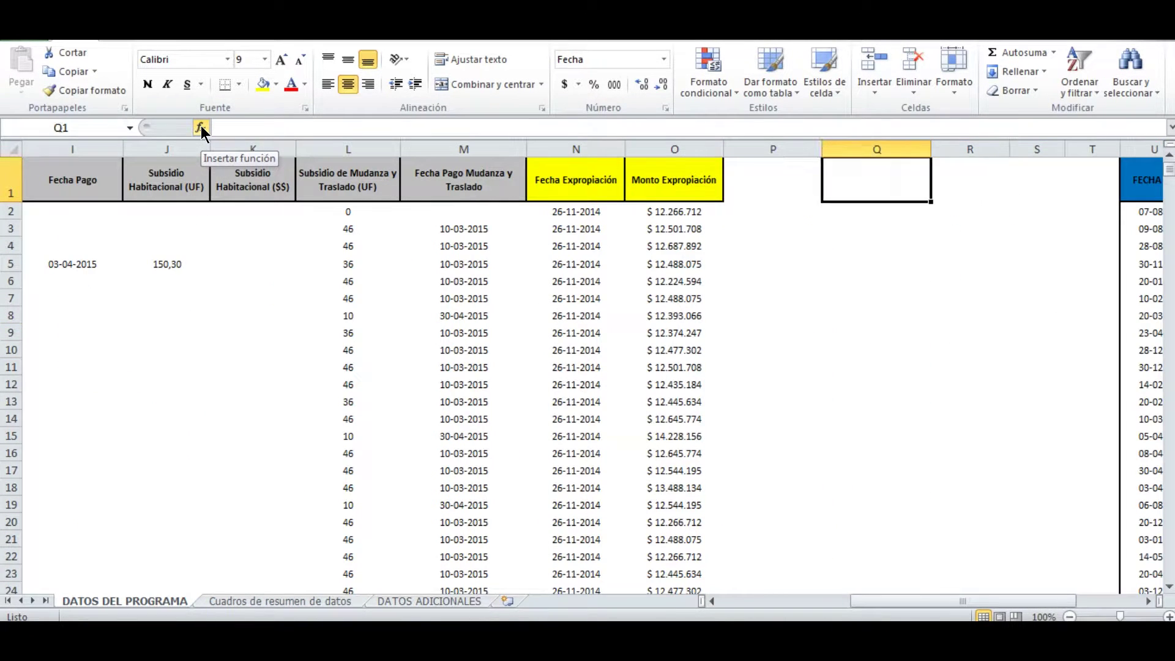
{"action": "type", "text": "AÑO "}
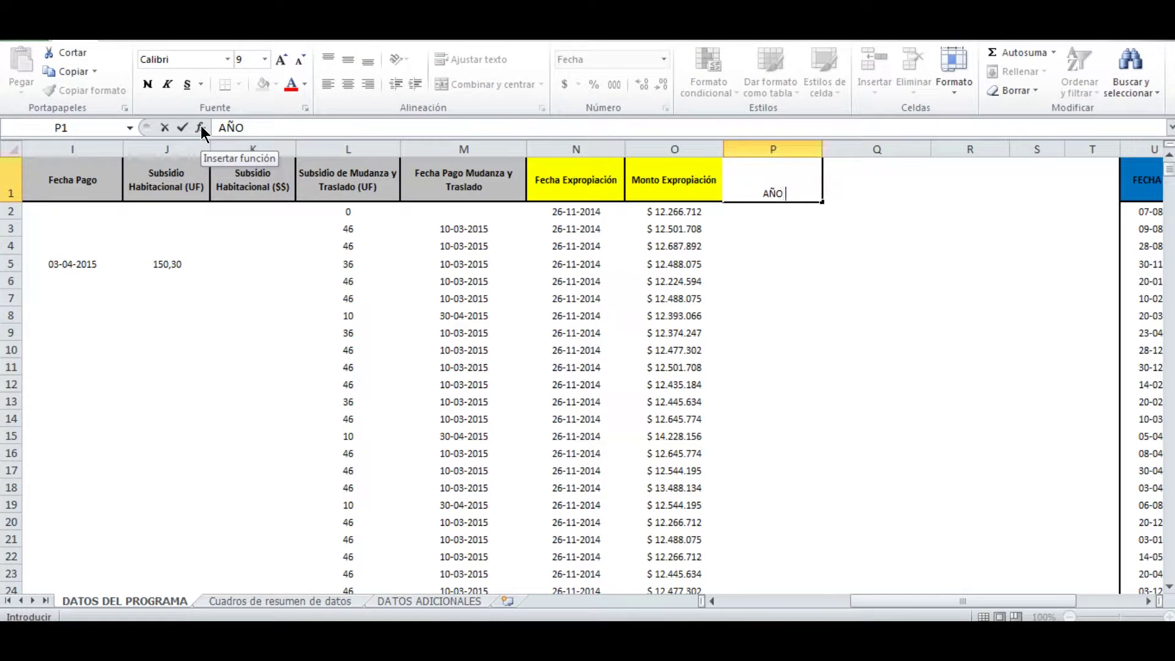
{"action": "type", "text": "EXPROPIACIÓN"}
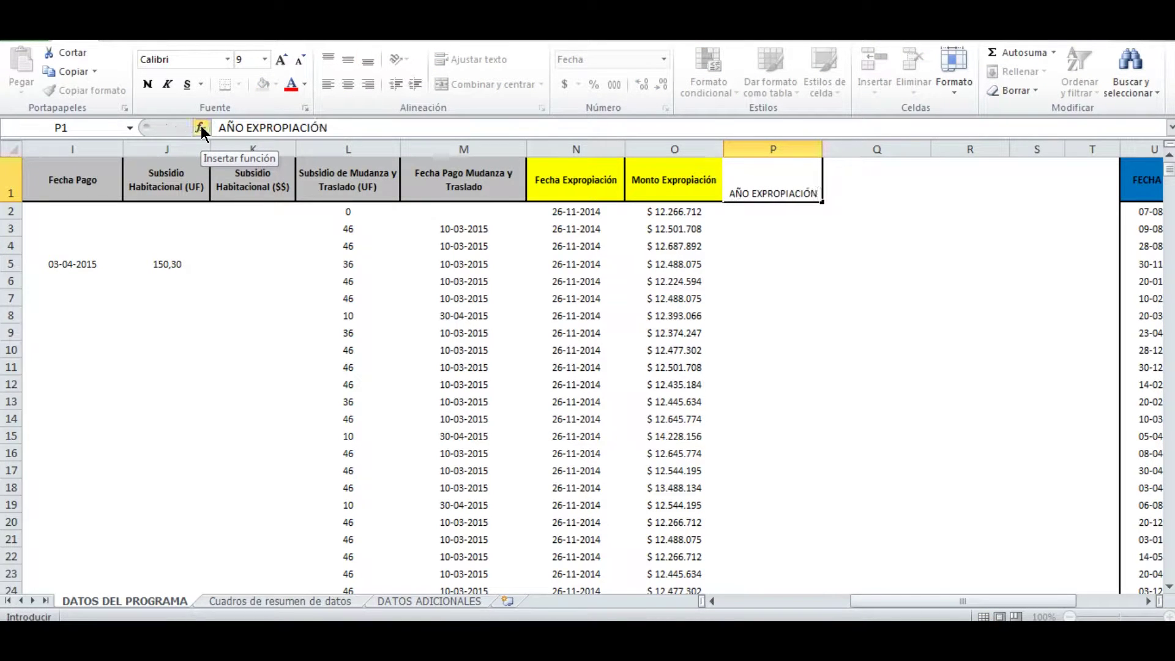
{"action": "key", "text": "Return"}
Step: Copy the formatting of the Monto Expropiación header onto the AÑO EXPROPIACIÓN header in P1
{"action": "key", "text": "Up"}
{"action": "key", "text": "Left"}
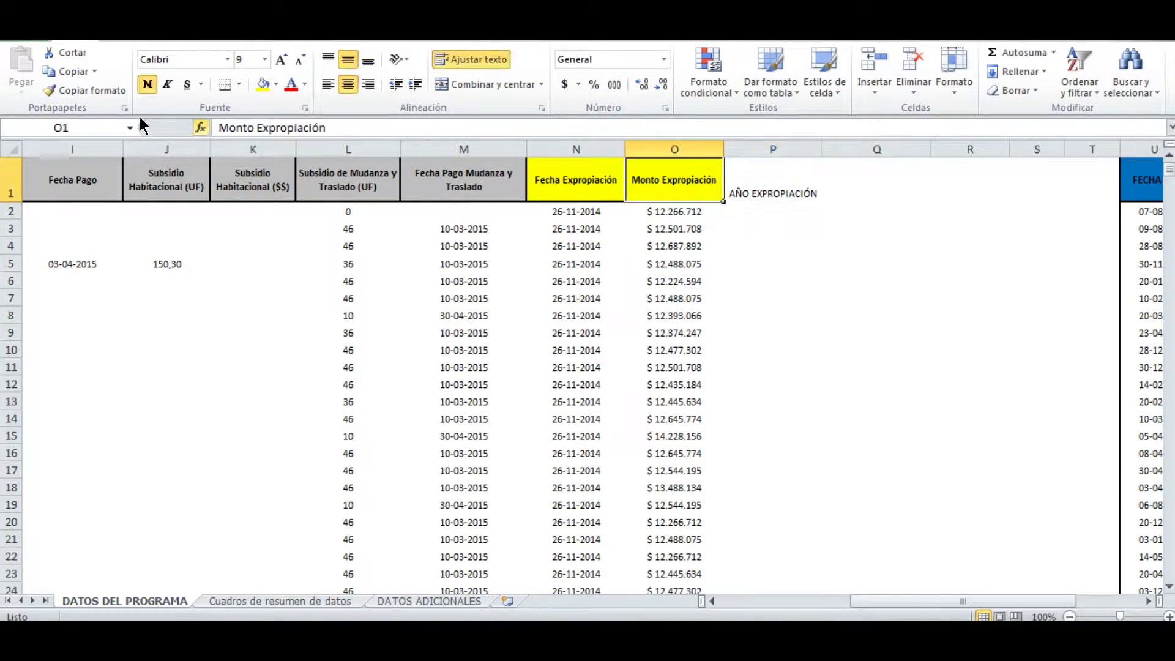
{"action": "left_click", "coordinate": [78, 72]}
{"action": "left_click", "coordinate": [85, 90]}
{"action": "left_click", "coordinate": [759, 168]}
Step: Enter +AÑO(N2) in P2 to extract the year from Fecha Expropiación
{"action": "key", "text": "Return"}
{"action": "type", "text": "+"}
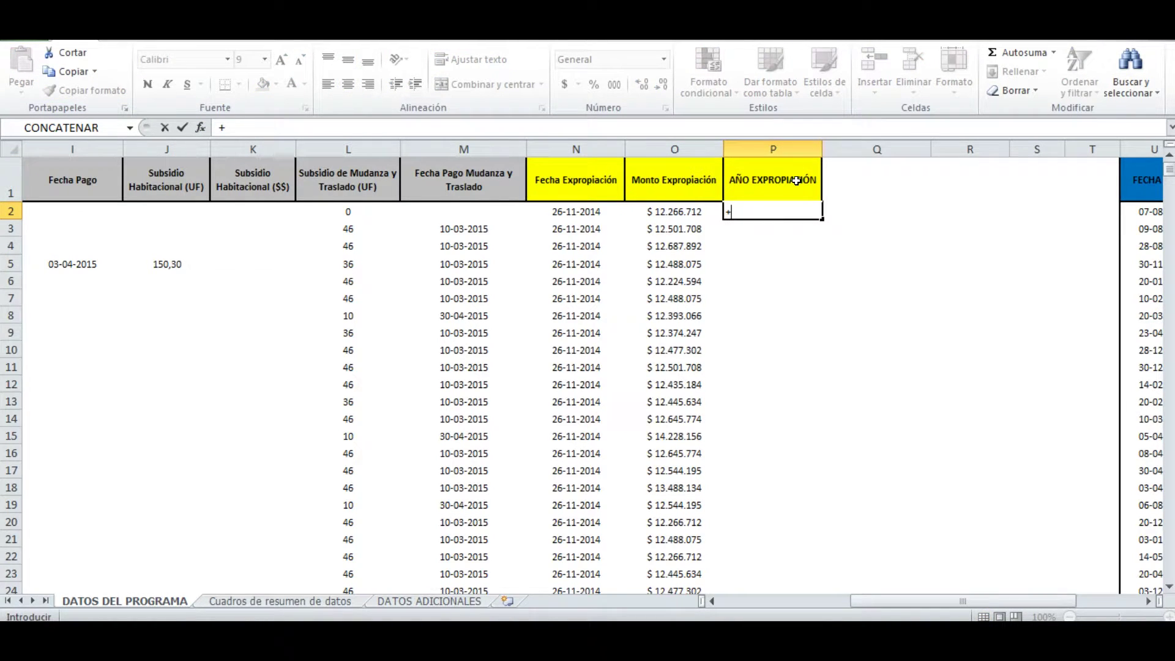
{"action": "type", "text": "AÑO("}
{"action": "key", "text": "Left"}
{"action": "key", "text": "Left"}
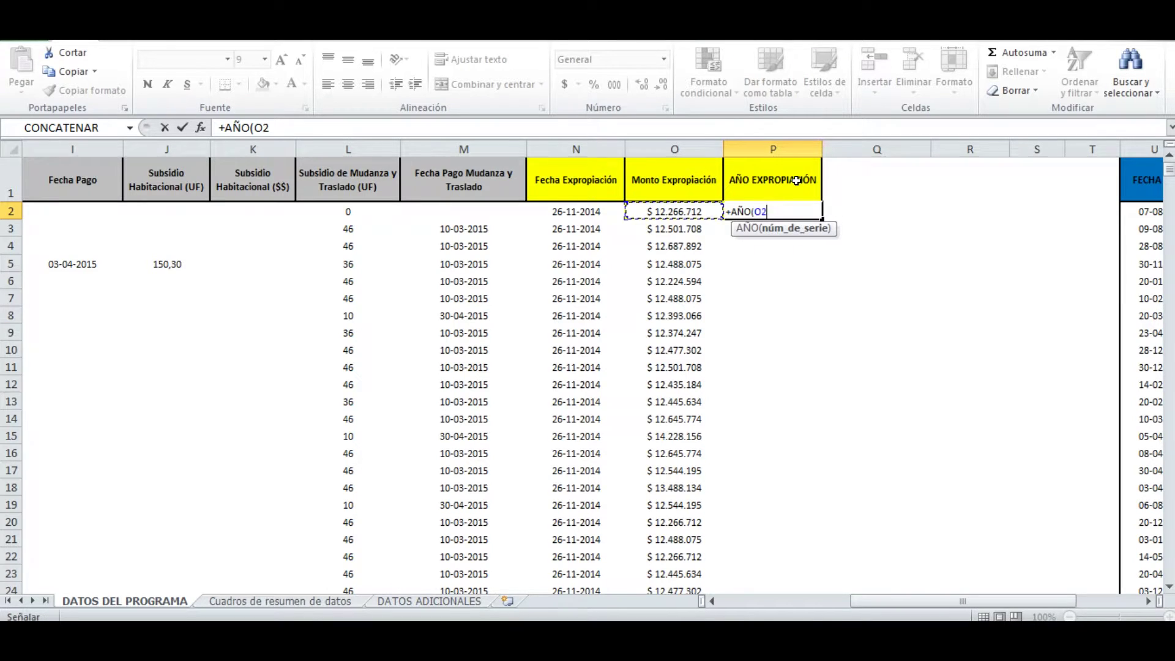
{"action": "type", "text": ")"}
{"action": "key", "text": "Return"}
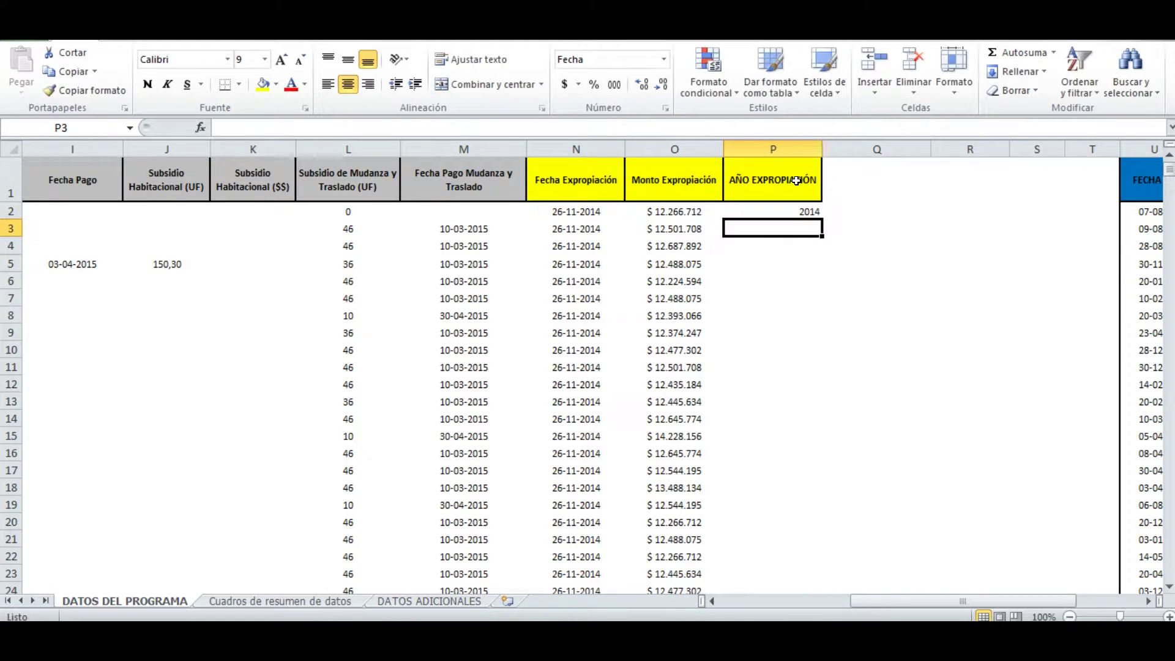
Step: Centre P2, fill its formula down the AÑO EXPROPIACIÓN column and look over the years
{"action": "left_click", "coordinate": [792, 205]}
{"action": "left_click", "coordinate": [348, 83]}
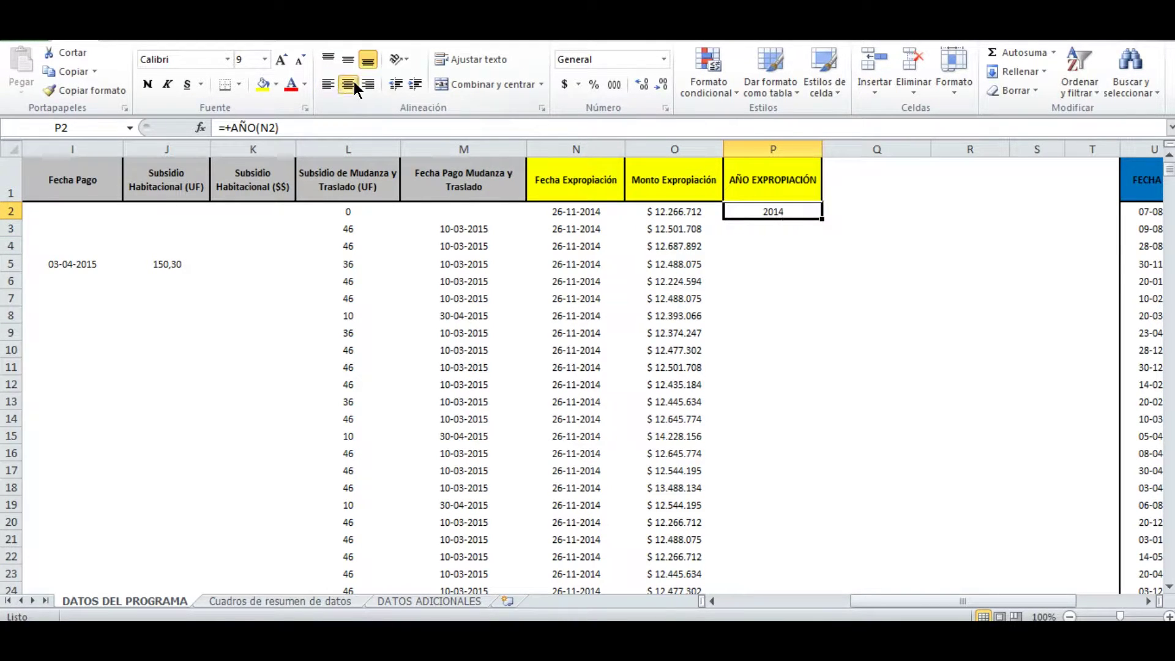
{"action": "double_click", "coordinate": [814, 217]}
{"action": "scroll", "coordinate": [766, 406], "scroll_direction": "down", "scroll_amount": 20}
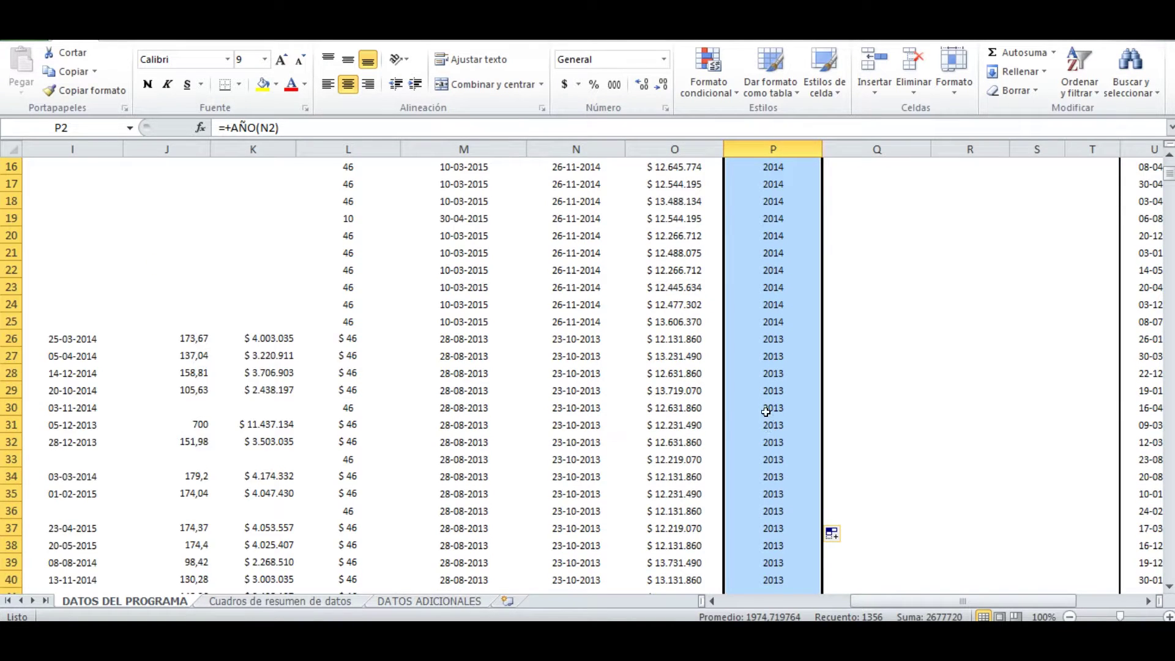
{"action": "scroll", "coordinate": [757, 412], "scroll_direction": "down", "scroll_amount": 20}
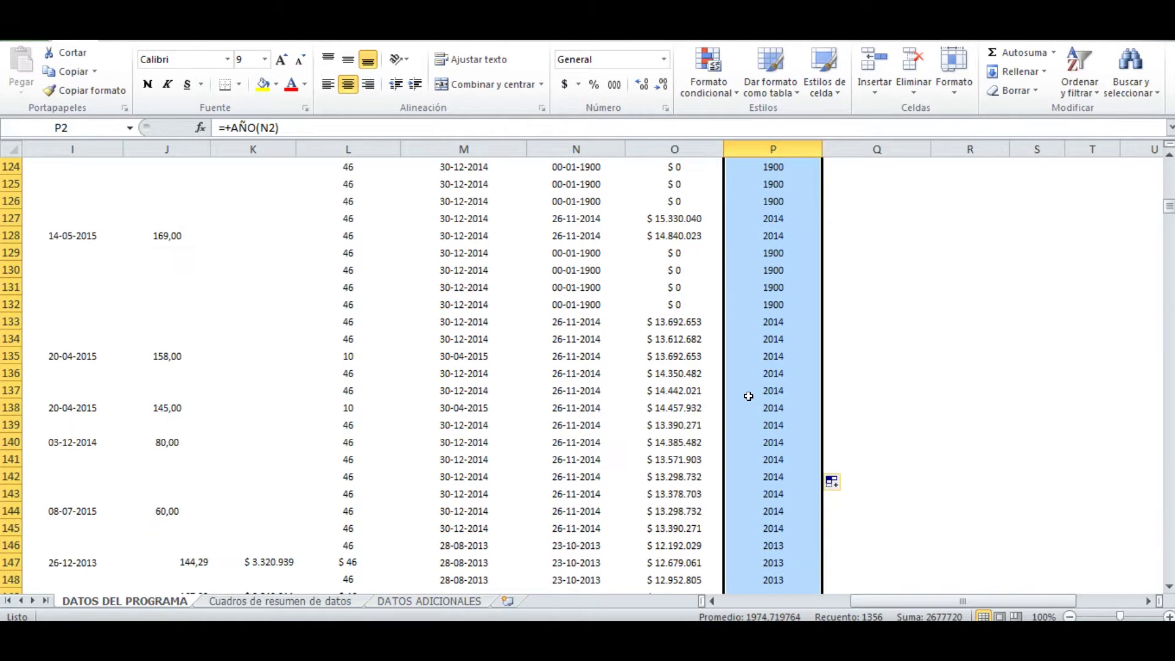
{"action": "scroll", "coordinate": [747, 391], "scroll_direction": "up", "scroll_amount": 20}
{"action": "scroll", "coordinate": [709, 288], "scroll_direction": "up", "scroll_amount": 20}
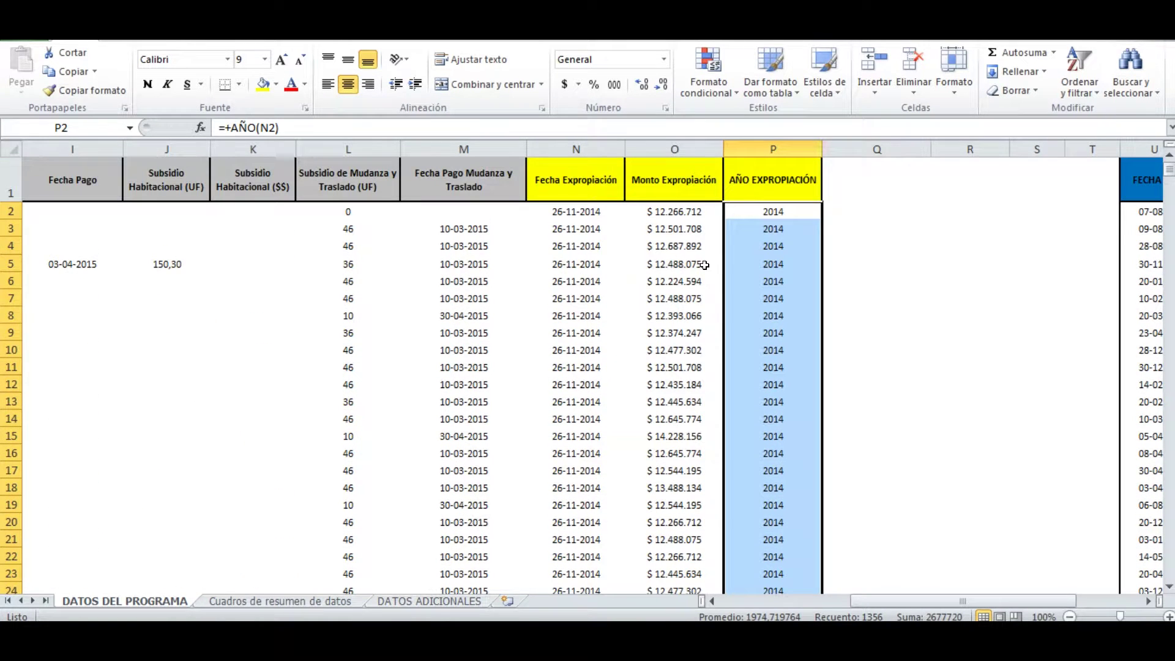
Step: Replace the P2 formula with =+SI(N2;AÑO(N2);"") so rows without an expropriation date return blank
{"action": "left_click", "coordinate": [774, 214]}
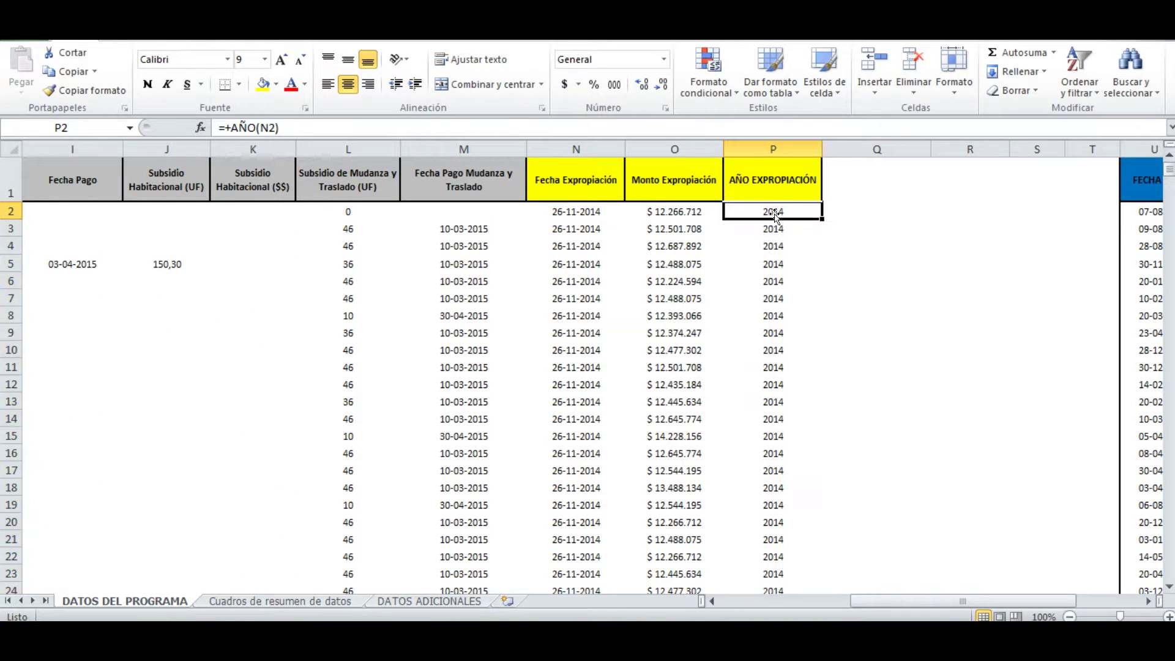
{"action": "left_click", "coordinate": [228, 123]}
{"action": "type", "text": "SI"}
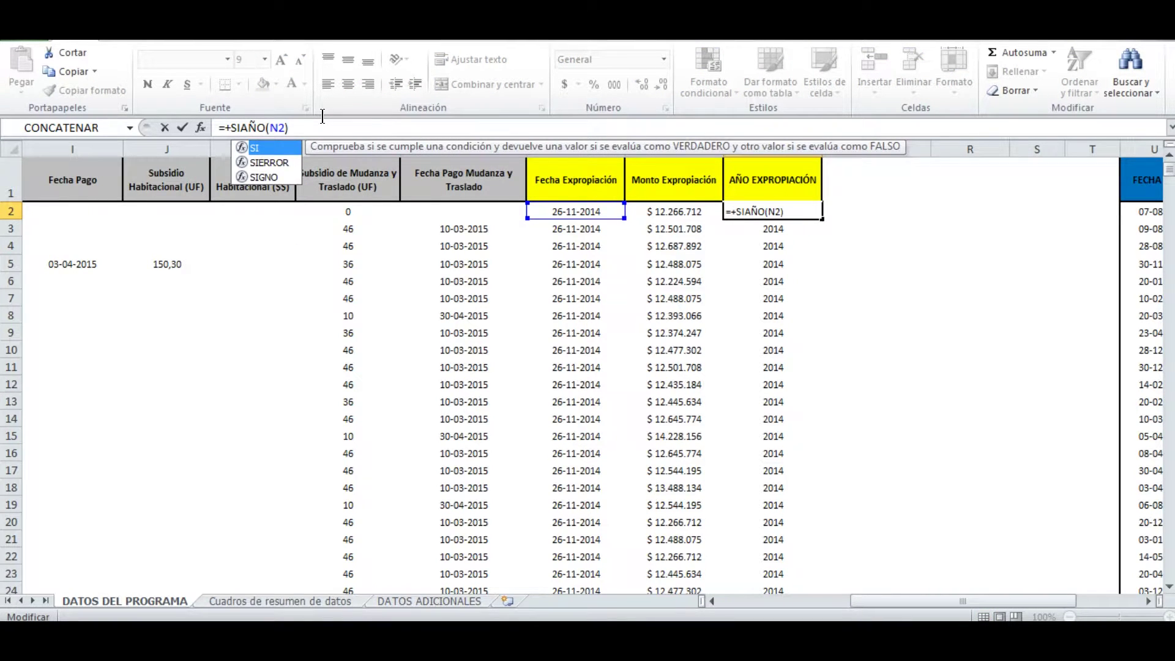
{"action": "type", "text": "("}
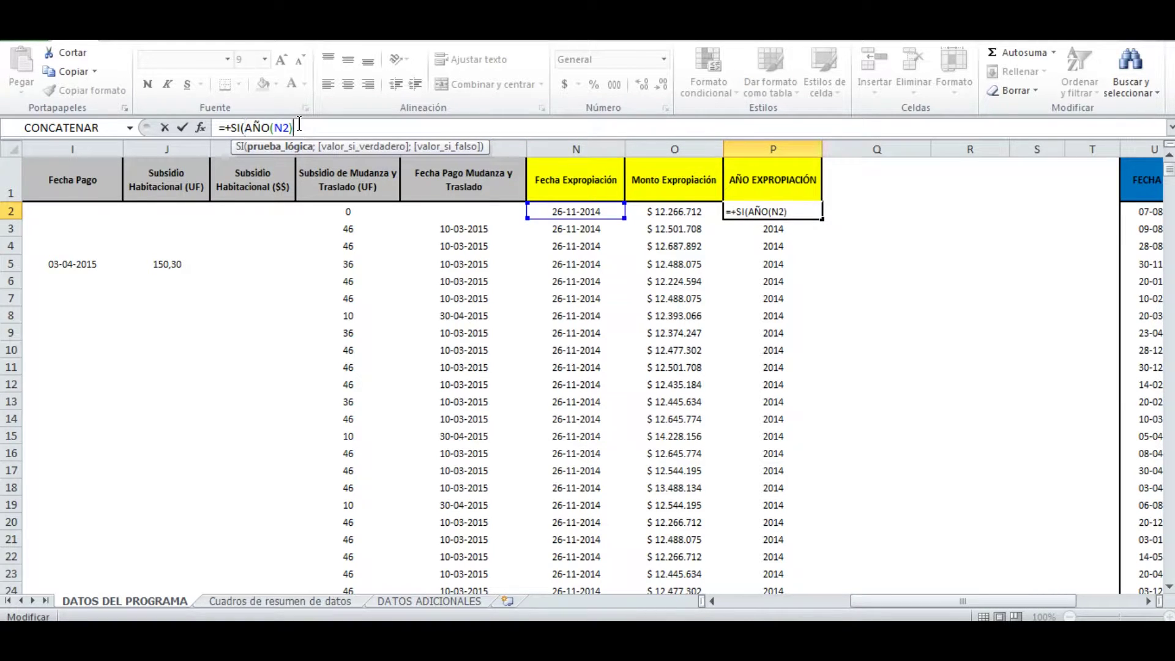
{"action": "key", "text": "BackSpace"}
{"action": "key", "text": "BackSpace"}
{"action": "key", "text": "BackSpace"}
{"action": "key", "text": "BackSpace"}
{"action": "key", "text": "BackSpace"}
{"action": "key", "text": "BackSpace"}
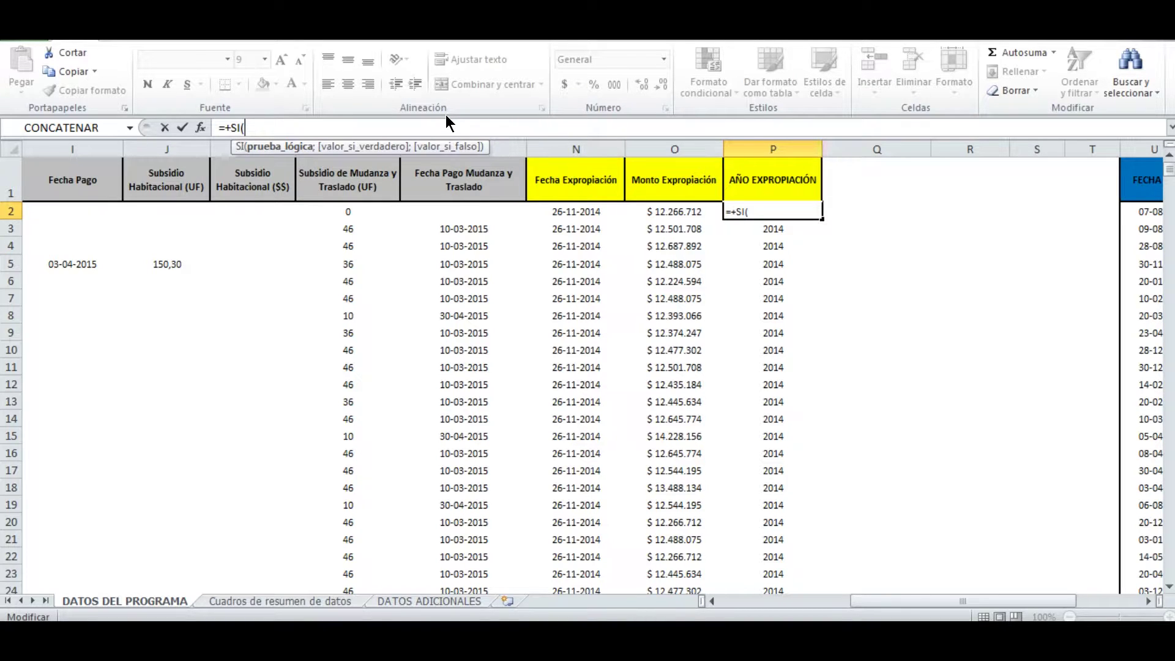
{"action": "left_click", "coordinate": [556, 210]}
{"action": "type", "text": ";"}
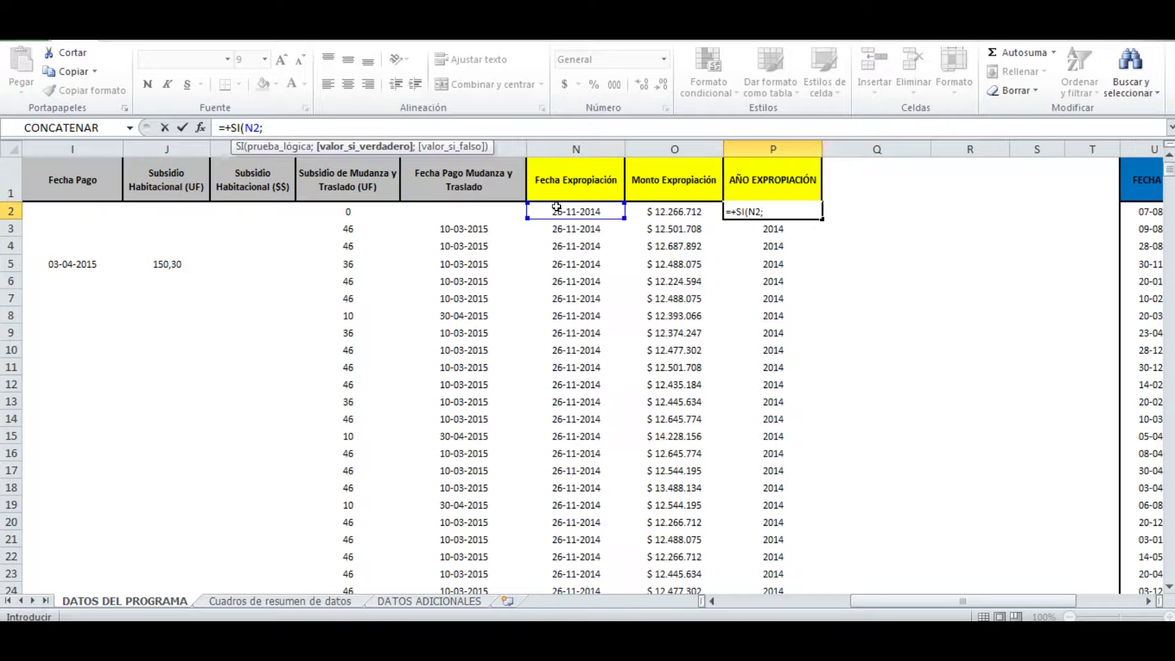
{"action": "type", "text": "AÑO("}
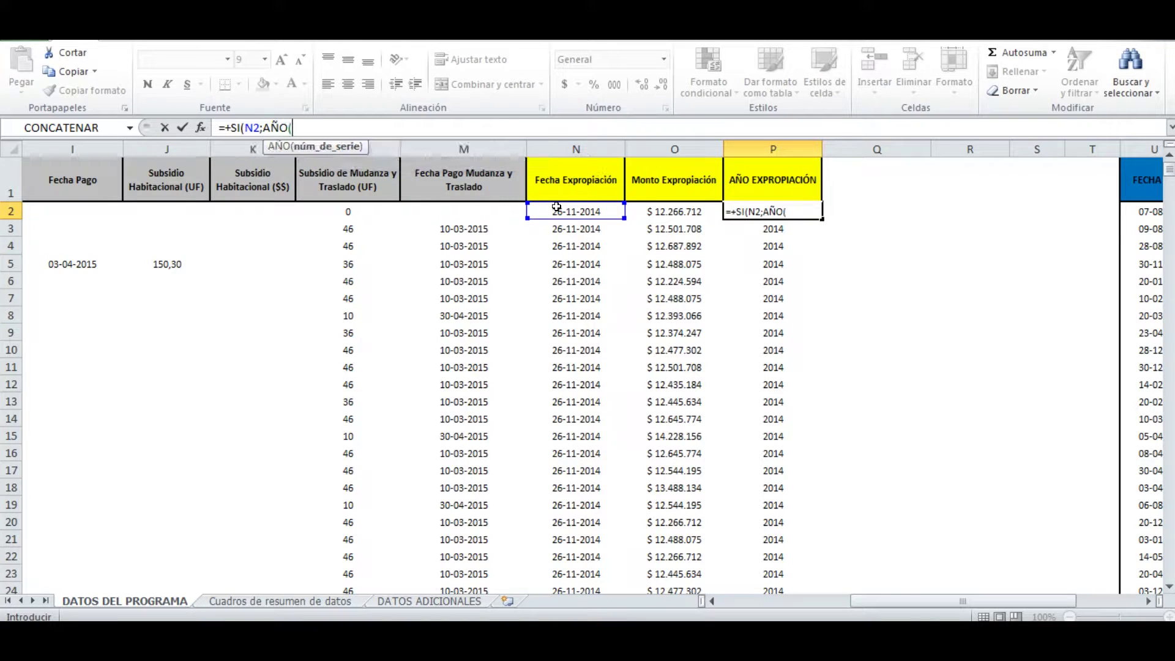
{"action": "type", "text": "N2);"}
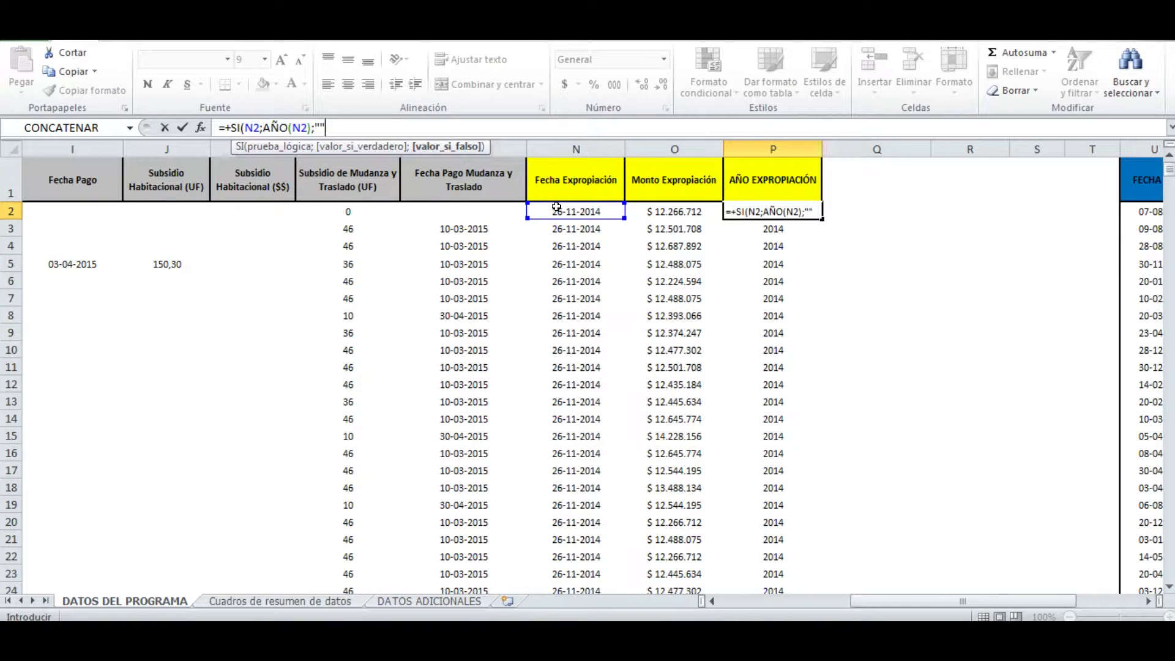
{"action": "key", "text": "Return"}
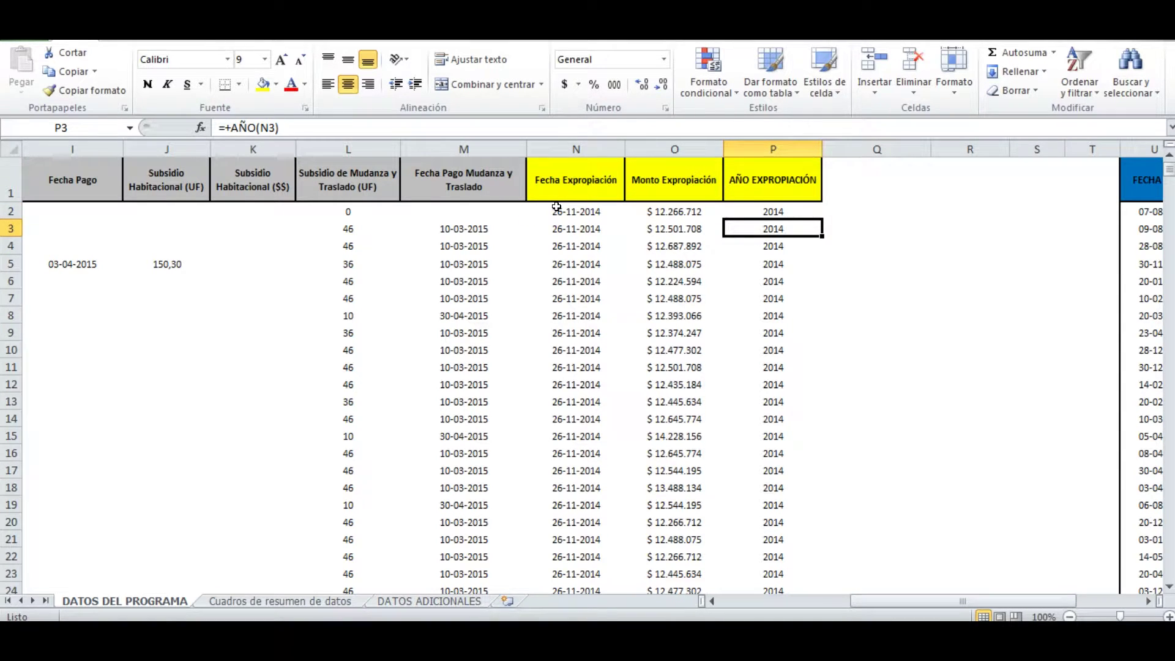
{"action": "key", "text": "Up"}
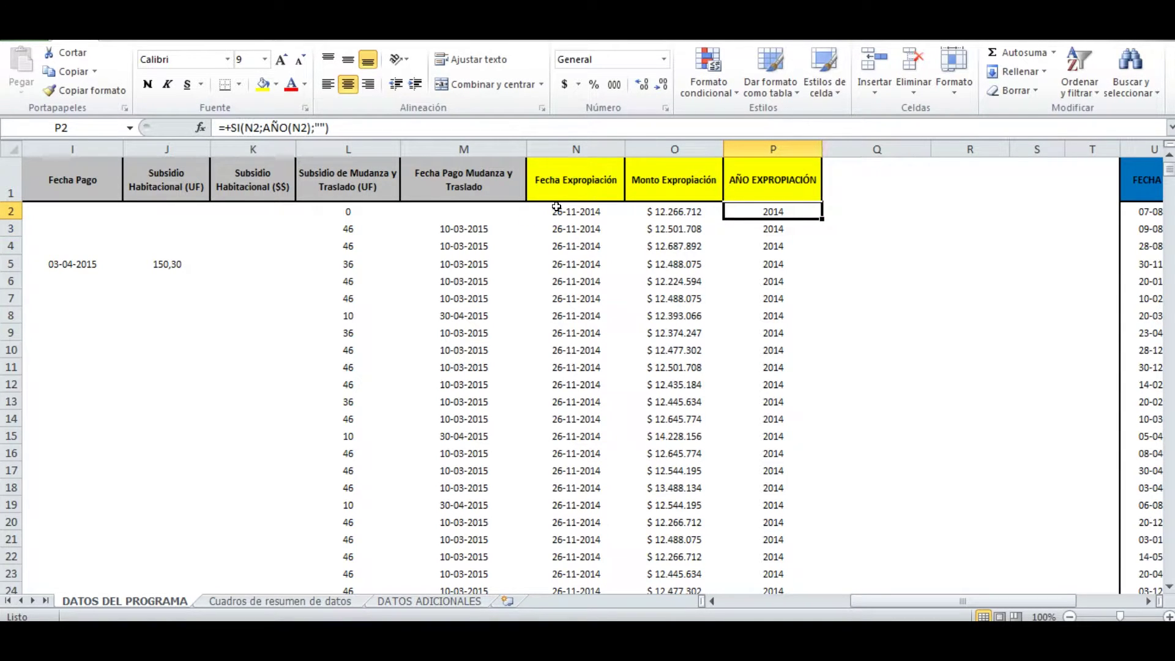
Step: Fill the P2 formula down the whole AÑO EXPROPIACIÓN column
{"action": "double_click", "coordinate": [823, 219]}
{"action": "scroll", "coordinate": [802, 367], "scroll_direction": "down", "scroll_amount": 10}
{"action": "scroll", "coordinate": [795, 429], "scroll_direction": "down", "scroll_amount": 20}
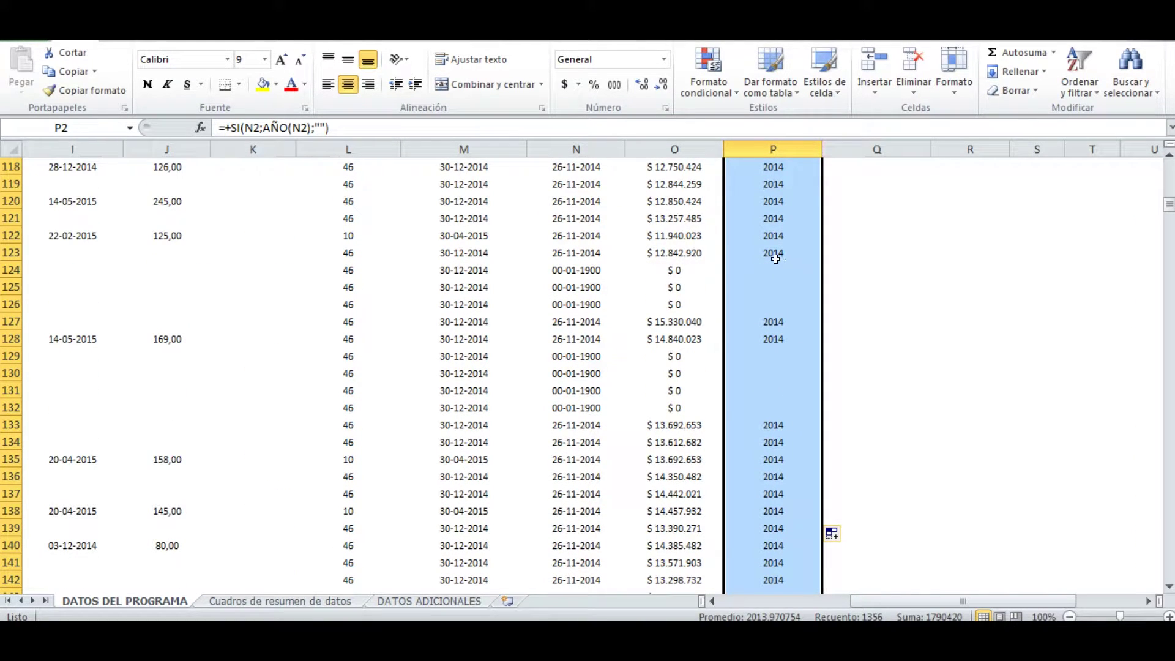
Step: Compare the AÑO EXPROPIACIÓN cells P124:P126 with their expropriation dates and amounts to check how undated rows are handled
{"action": "left_click_drag", "start_coordinate": [772, 270], "coordinate": [773, 300]}
{"action": "scroll", "coordinate": [692, 434], "scroll_direction": "up", "scroll_amount": 8}
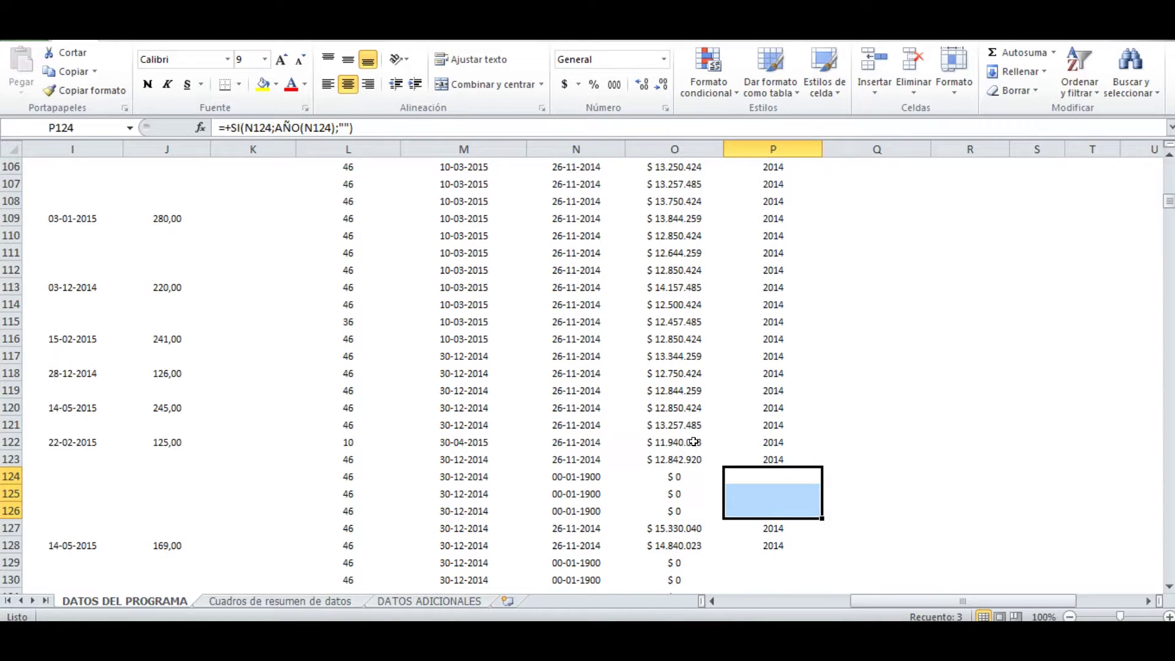
{"action": "scroll", "coordinate": [685, 435], "scroll_direction": "down", "scroll_amount": 4}
{"action": "left_click_drag", "start_coordinate": [606, 477], "coordinate": [592, 511]}
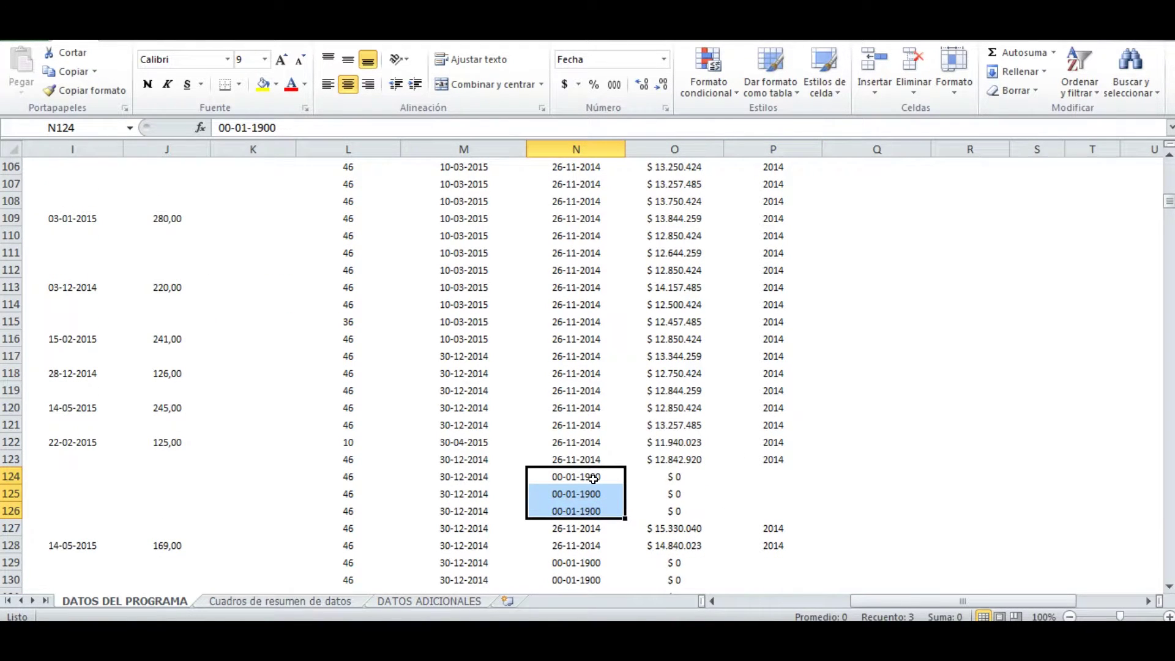
{"action": "left_click", "coordinate": [652, 478]}
{"action": "left_click", "coordinate": [569, 477]}
{"action": "left_click", "coordinate": [693, 471]}
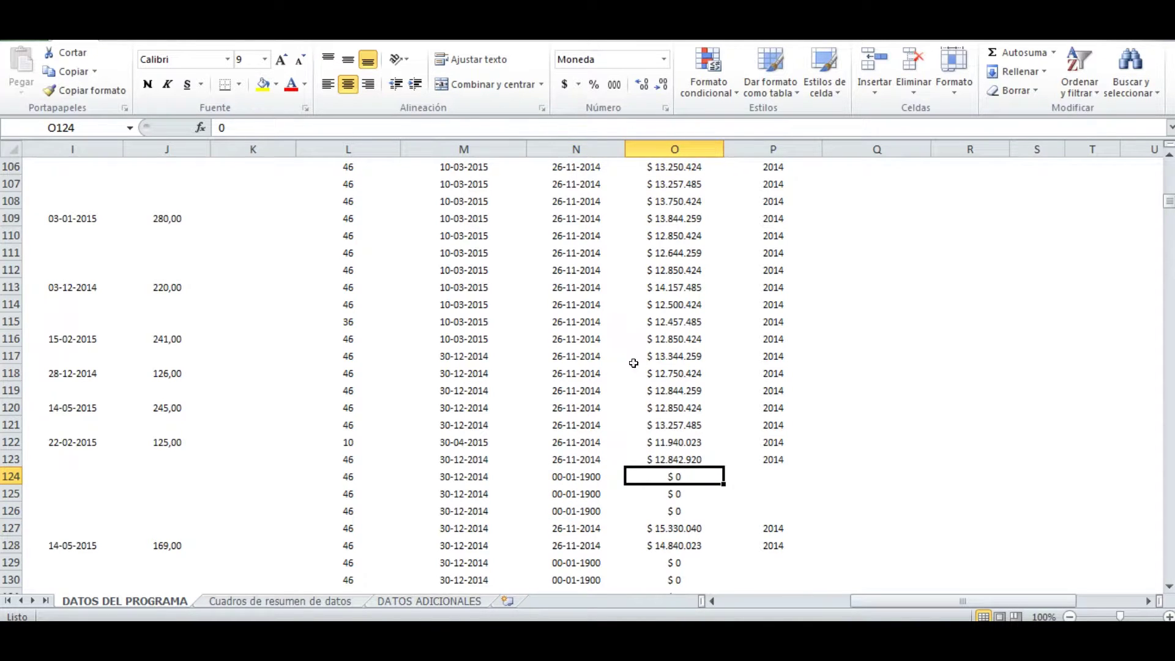
{"action": "left_click", "coordinate": [773, 476]}
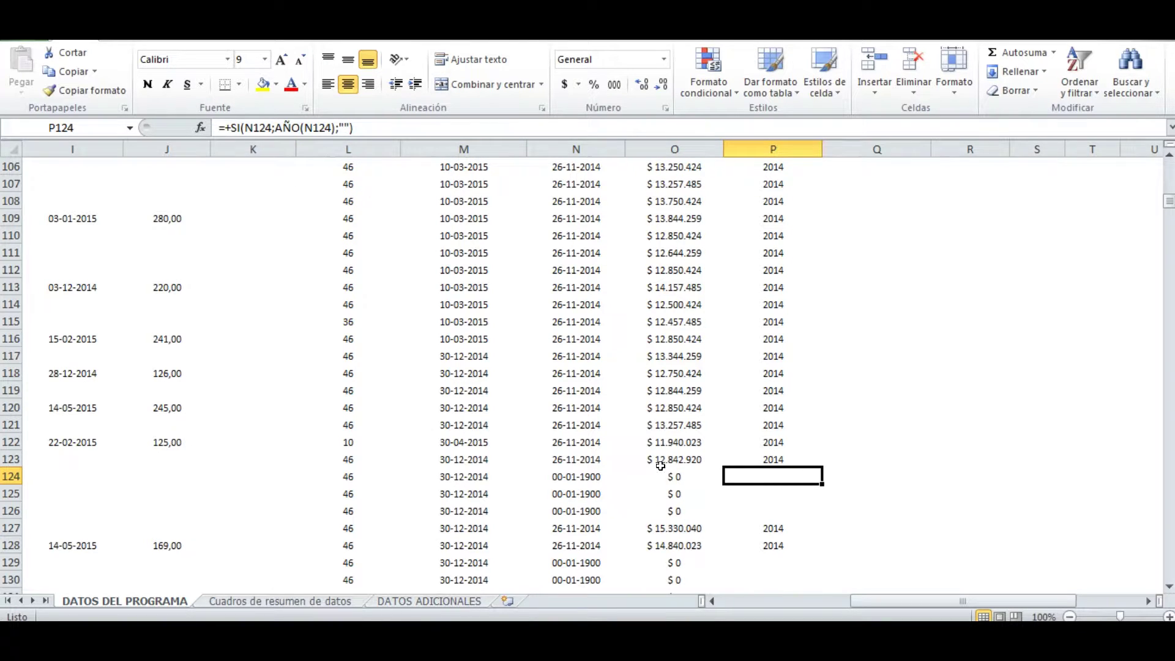
{"action": "scroll", "coordinate": [754, 471], "scroll_direction": "up", "scroll_amount": 20}
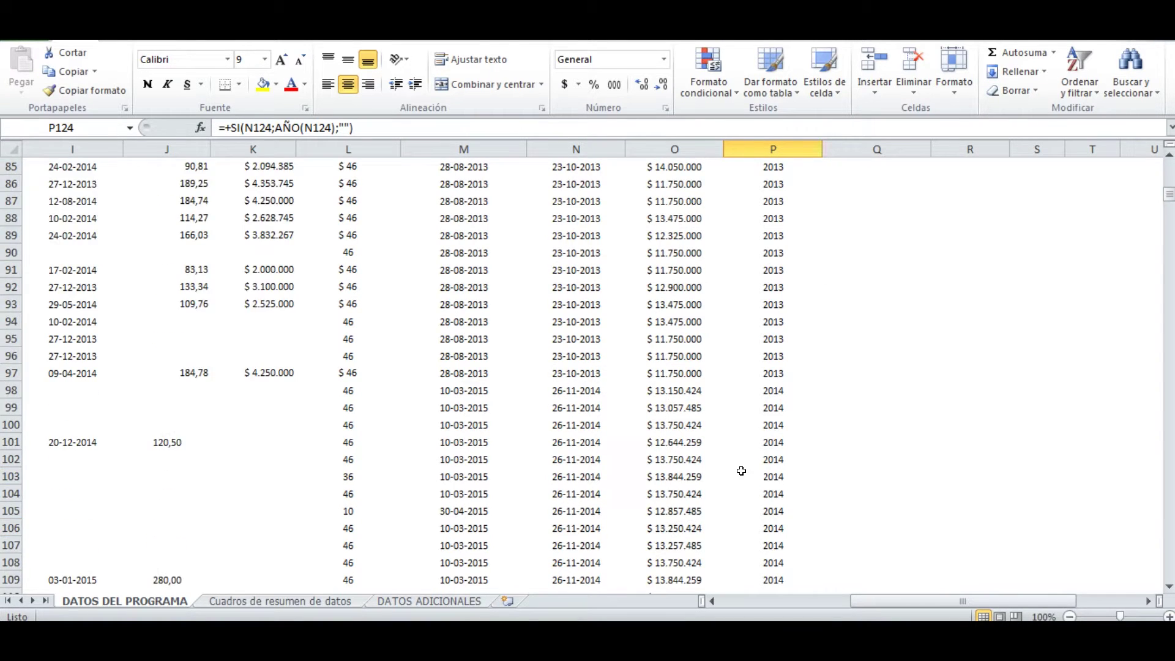
{"action": "scroll", "coordinate": [736, 482], "scroll_direction": "up", "scroll_amount": 5}
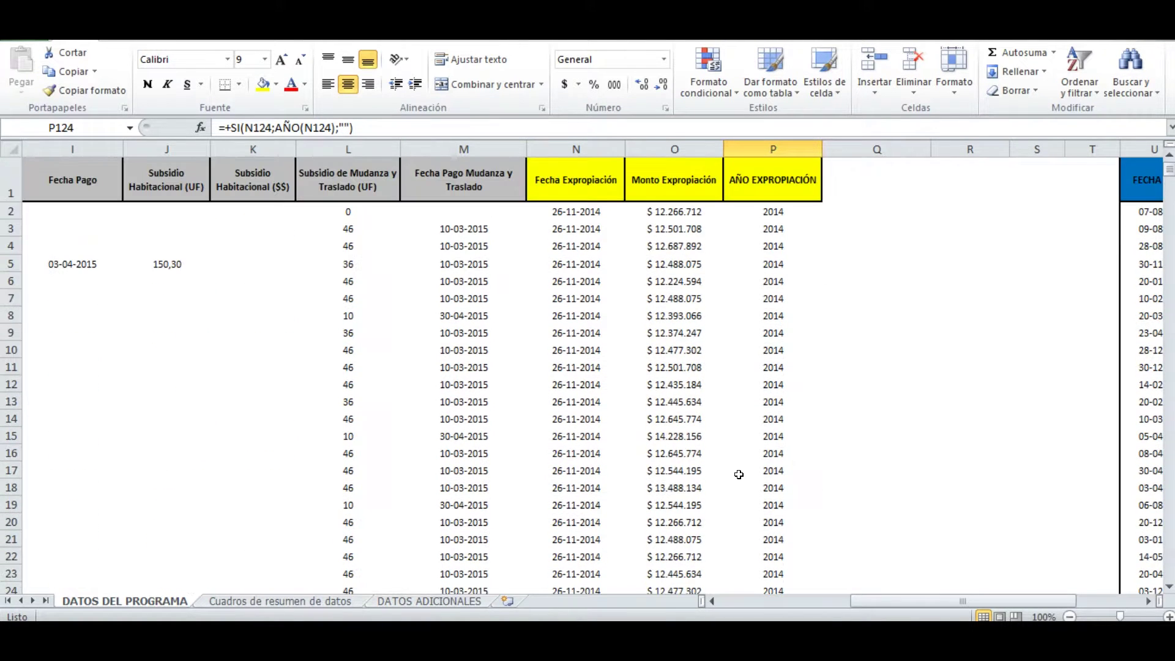
Step: Replace the formulas in the AÑO EXPROPIACIÓN column, from P2 down to the last row, with their values
{"action": "left_click", "coordinate": [755, 220]}
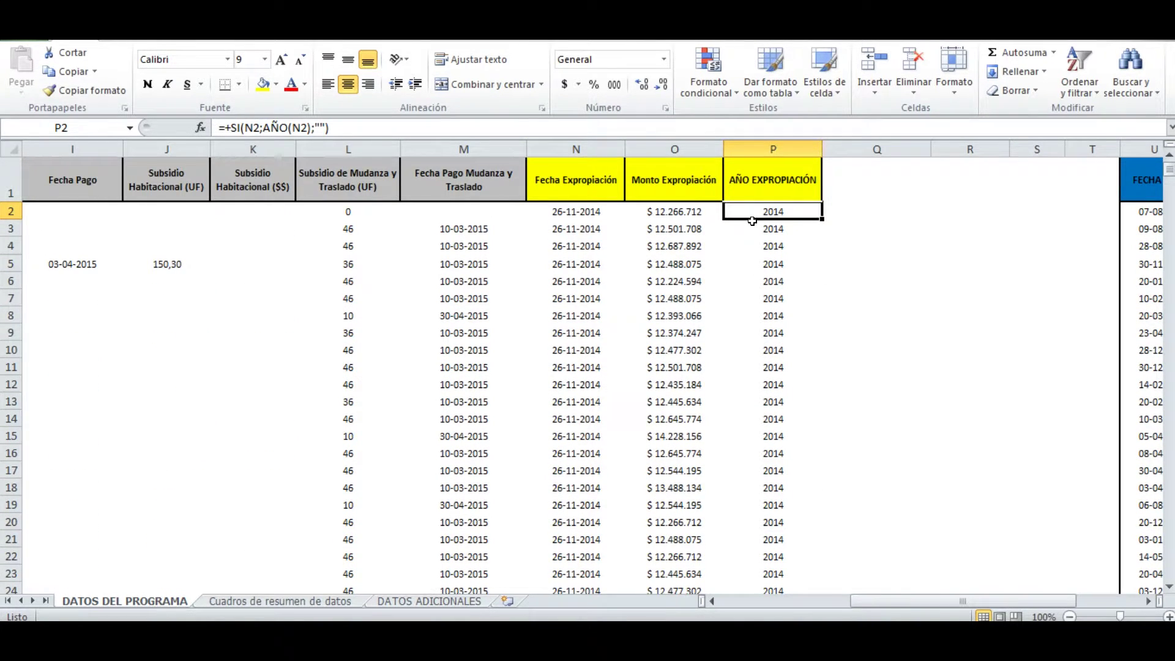
{"action": "key", "text": "ctrl+shift+Down"}
{"action": "key", "text": "ctrl+c"}
{"action": "key", "text": "ctrl+Up"}
{"action": "left_click", "coordinate": [754, 215]}
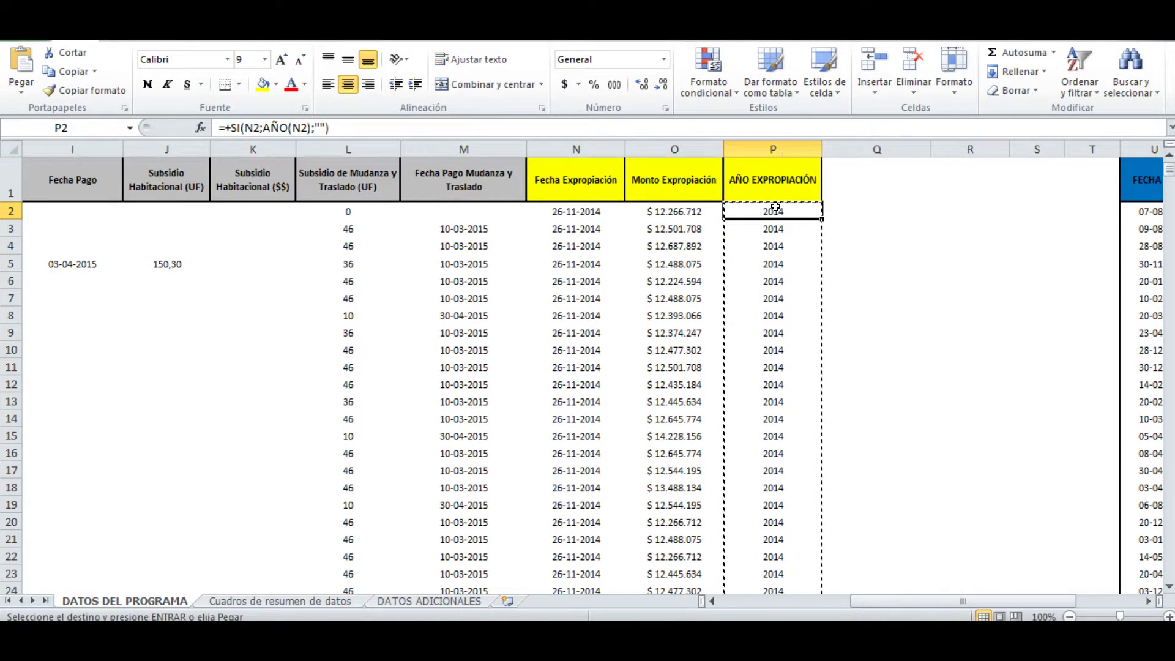
{"action": "right_click", "coordinate": [795, 209]}
{"action": "left_click", "coordinate": [846, 275]}
{"action": "key", "text": "Escape"}
{"action": "left_click", "coordinate": [788, 268]}
{"action": "left_click", "coordinate": [776, 332]}
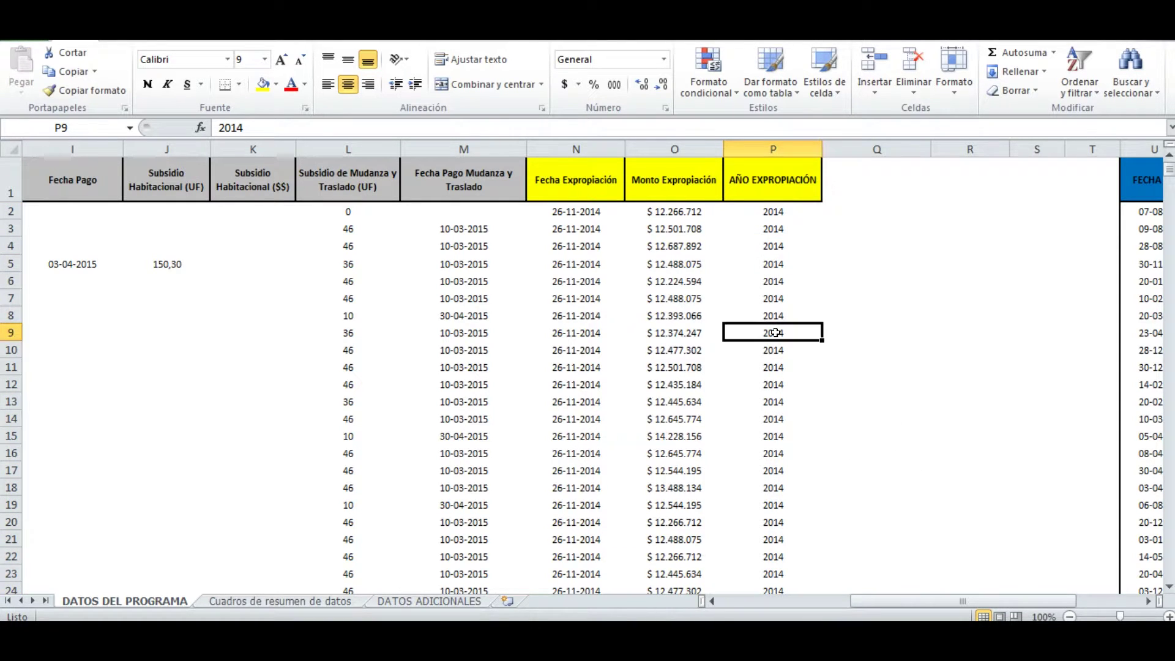
Step: Start a SUMAR.SI.CONJUNTO formula in D6 of Cuadros de resumen de datos, with DATOS DEL PROGRAMA O2:O1357 as the sum range
{"action": "left_click", "coordinate": [330, 600]}
{"action": "left_click", "coordinate": [433, 291]}
{"action": "type", "text": "+SUM"}
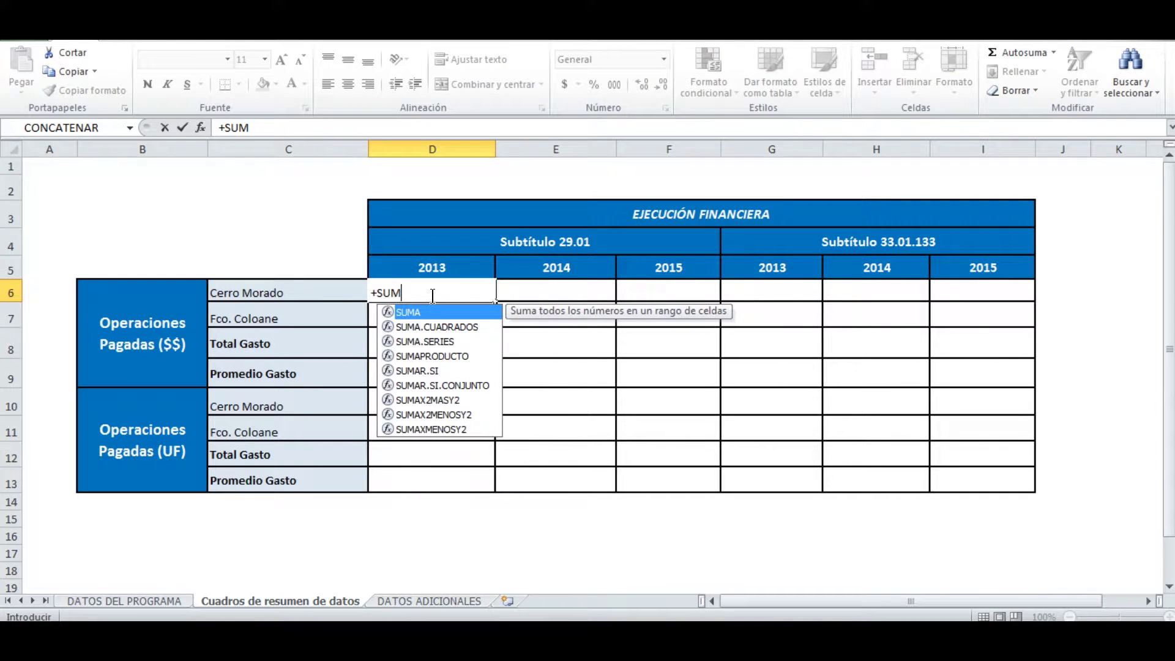
{"action": "type", "text": "AR.SI.CO"}
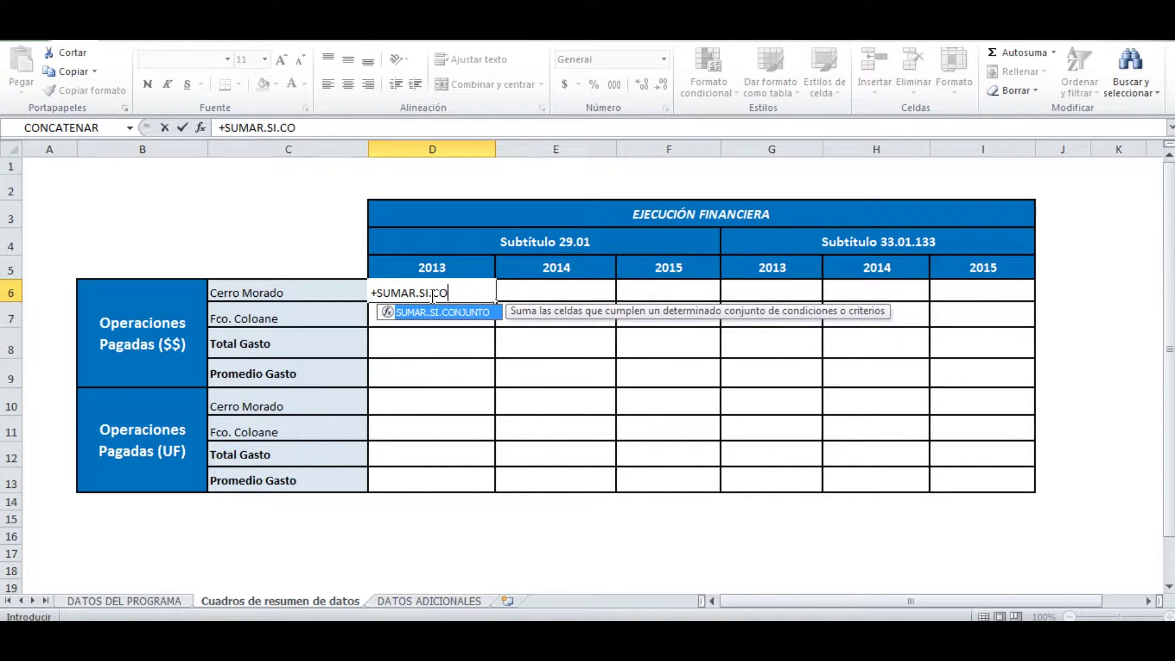
{"action": "type", "text": "NJUNTO("}
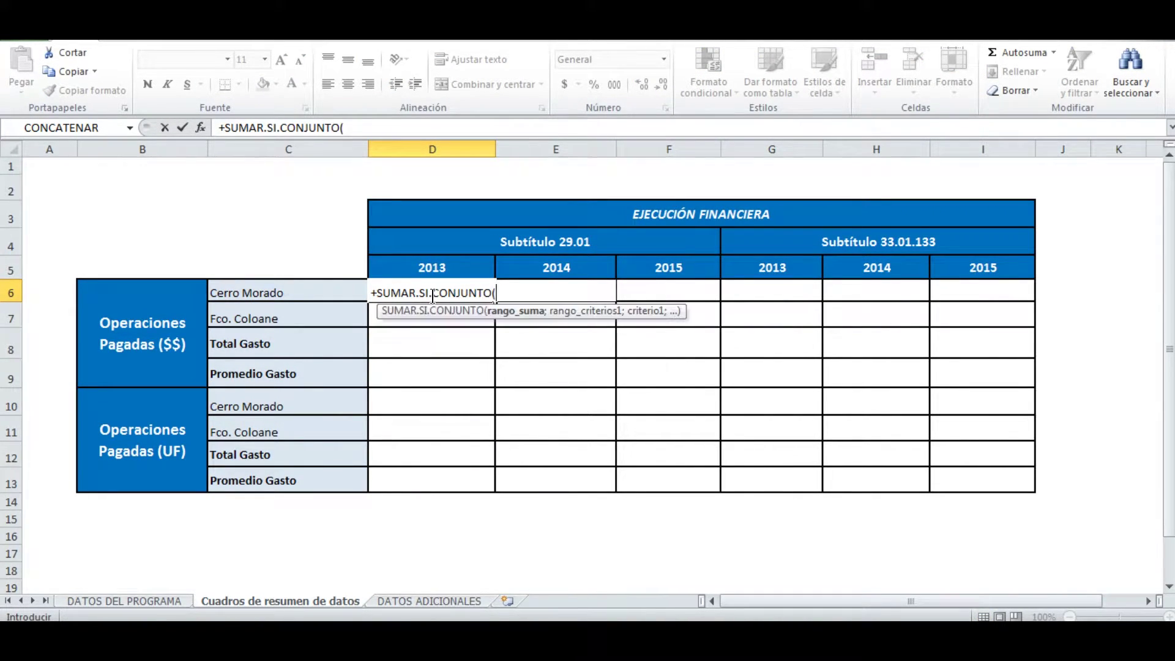
{"action": "key", "text": "ctrl+Page_Up"}
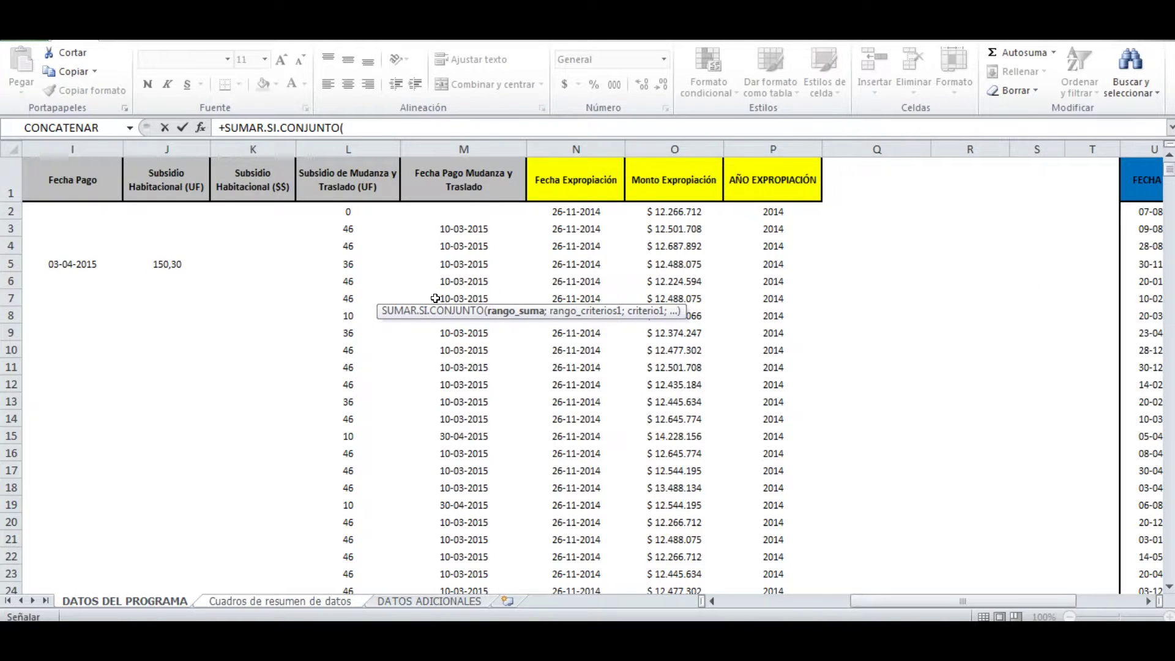
{"action": "key", "text": "Left"}
{"action": "key", "text": "ctrl+Left"}
{"action": "key", "text": "Right"}
{"action": "key", "text": "Right"}
{"action": "key", "text": "ctrl+Right"}
{"action": "key", "text": "Down"}
{"action": "key", "text": "Left"}
{"action": "key", "text": "ctrl+shift+Down"}
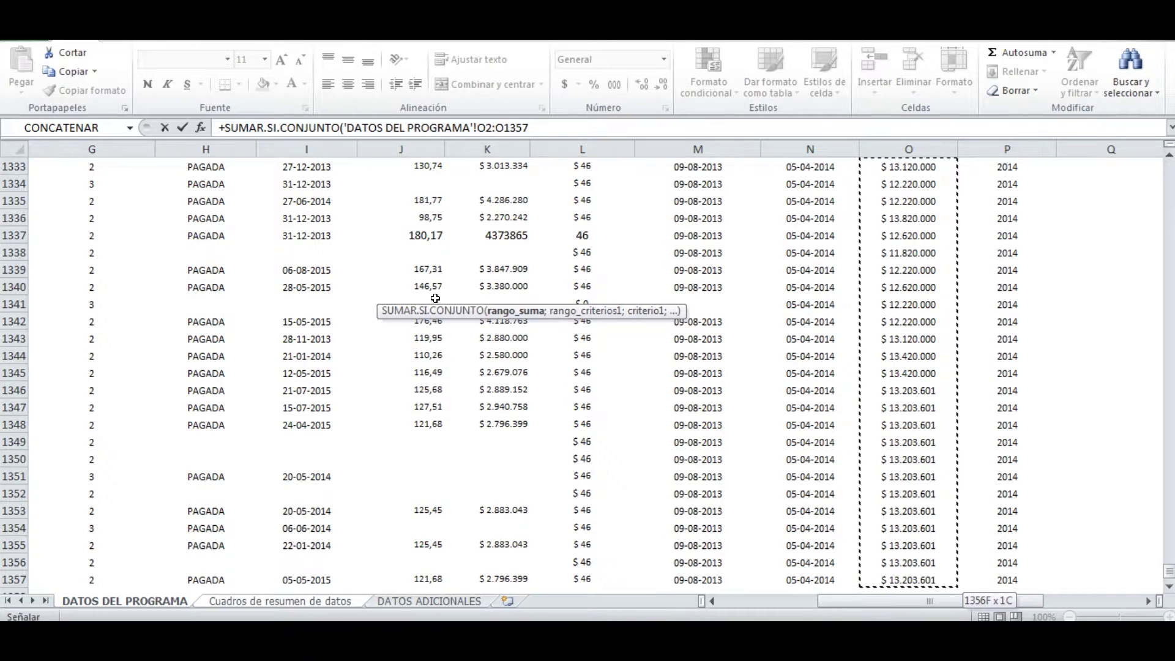
{"action": "type", "text": ";"}
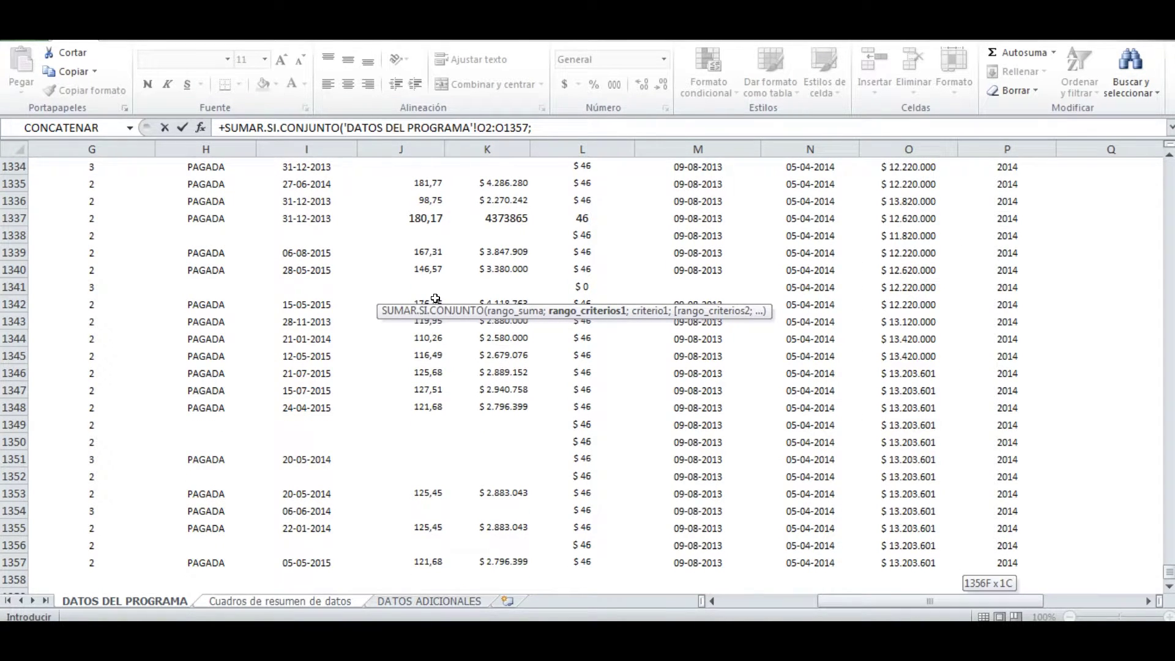
Step: Add the POBLACIÓN column A2:A1357 of DATOS DEL PROGRAMA as the formula's first criteria range
{"action": "key", "text": "Up"}
{"action": "key", "text": "Page_Up"}
{"action": "key", "text": "Page_Up"}
{"action": "key", "text": "Page_Up"}
{"action": "key", "text": "Left"}
{"action": "key", "text": "Page_Up"}
{"action": "key", "text": "Page_Up"}
{"action": "key", "text": "Page_Up"}
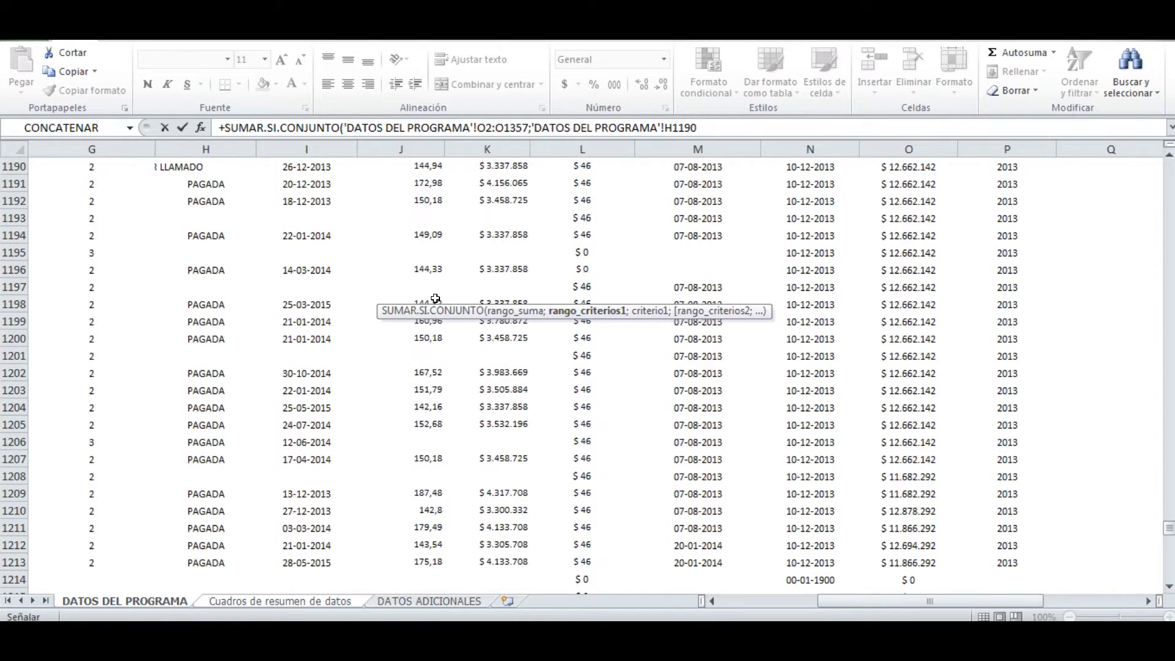
{"action": "key", "text": "ctrl+Left"}
{"action": "key", "text": "ctrl+Up"}
{"action": "key", "text": "Down"}
{"action": "key", "text": "ctrl+shift+Down"}
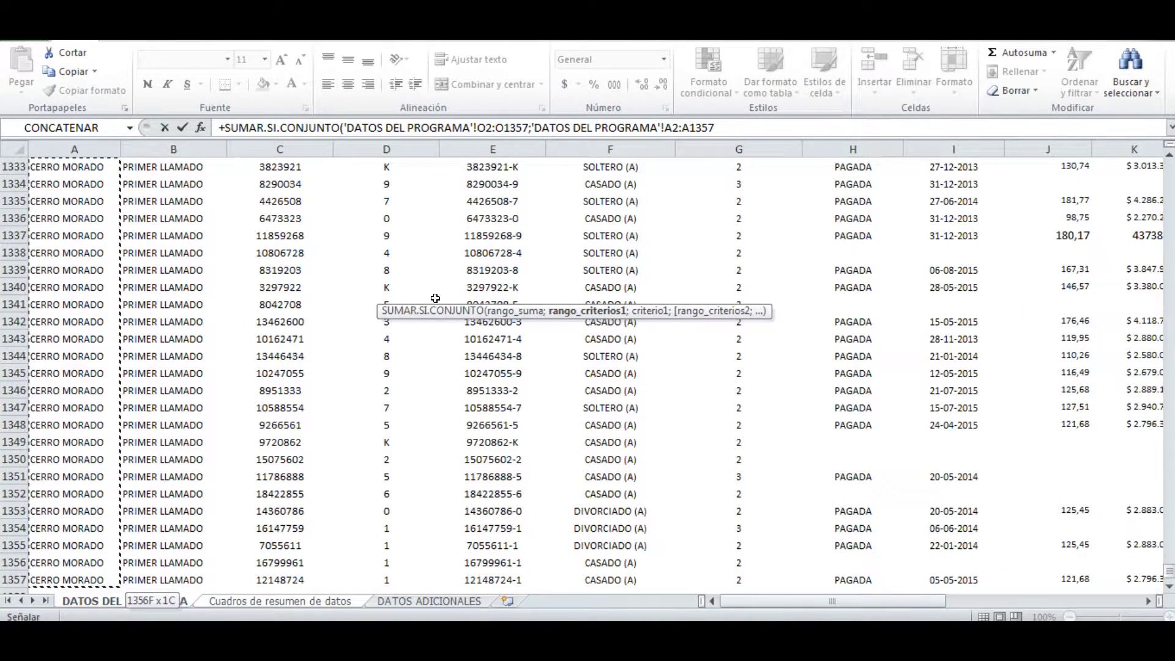
{"action": "type", "text": ";"}
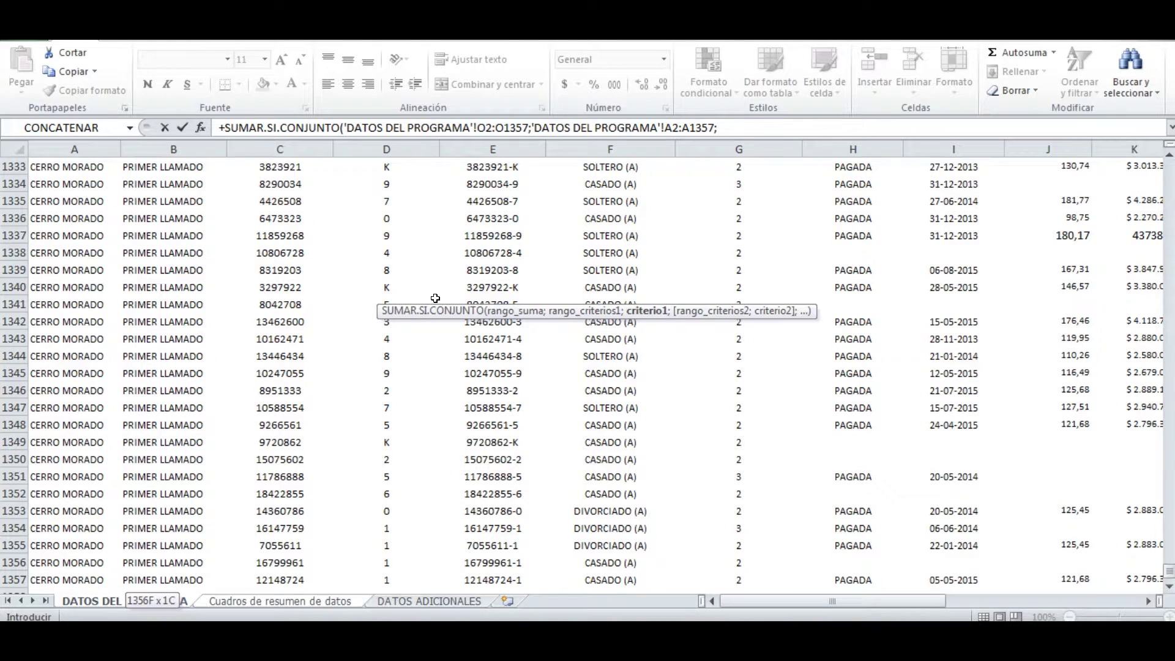
Step: Make the formula's sum range and first criteria range absolute, as $O$2:$O$1357 and $A$2:$A$1357
{"action": "left_click", "coordinate": [495, 131]}
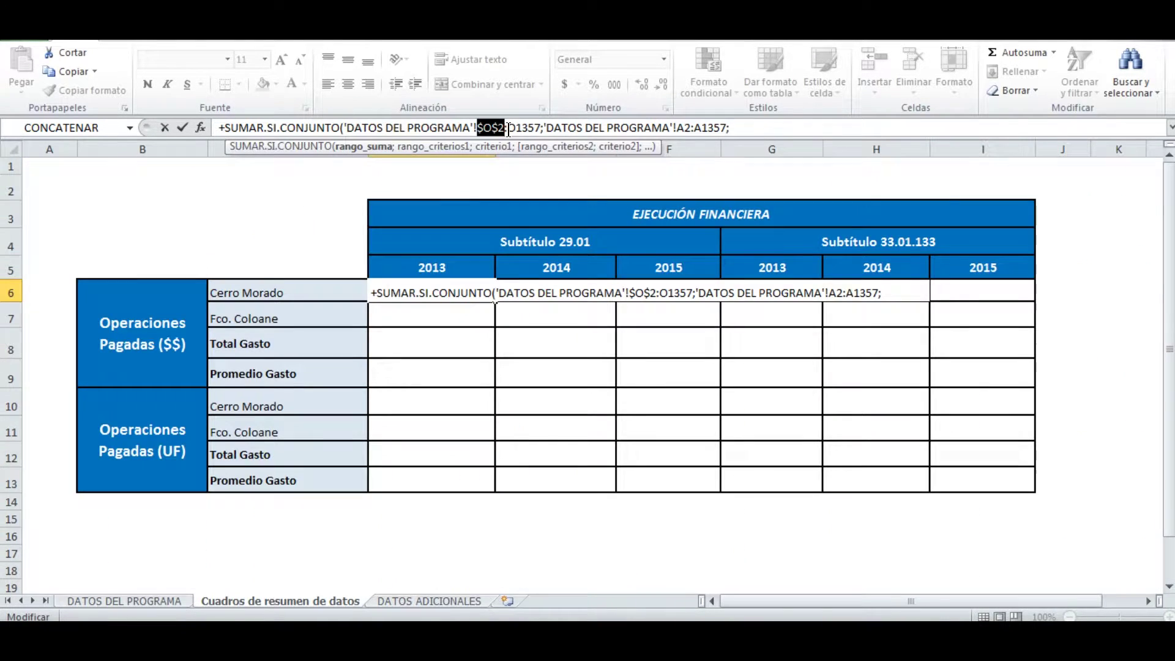
{"action": "key", "text": "F4"}
{"action": "left_click", "coordinate": [689, 122]}
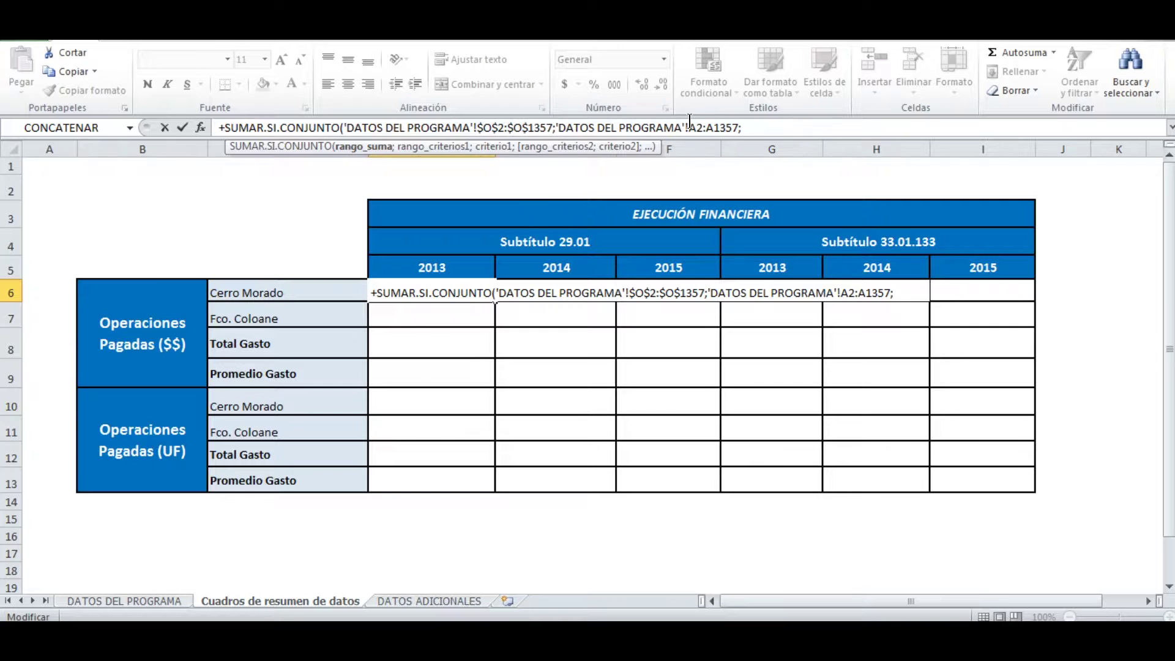
{"action": "key", "text": "F4"}
{"action": "left_click", "coordinate": [723, 123]}
{"action": "key", "text": "F4"}
Step: Enter "CERRO MORADO" as the first criterion of the D6 formula
{"action": "left_click", "coordinate": [767, 123]}
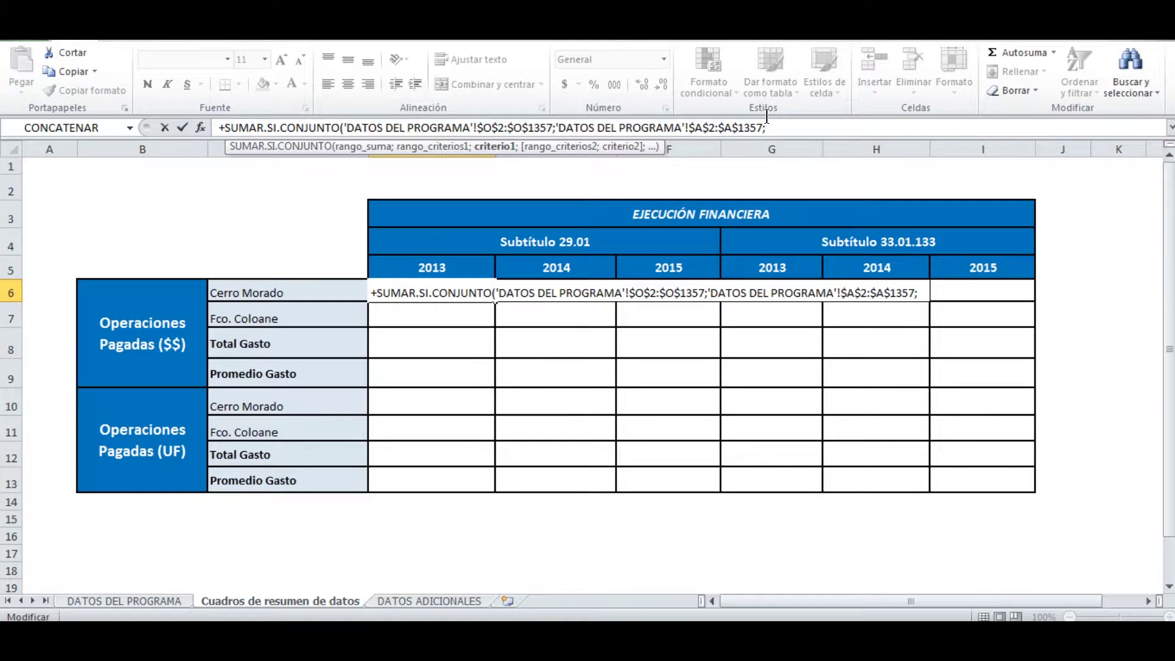
{"action": "type", "text": "\"CERR"}
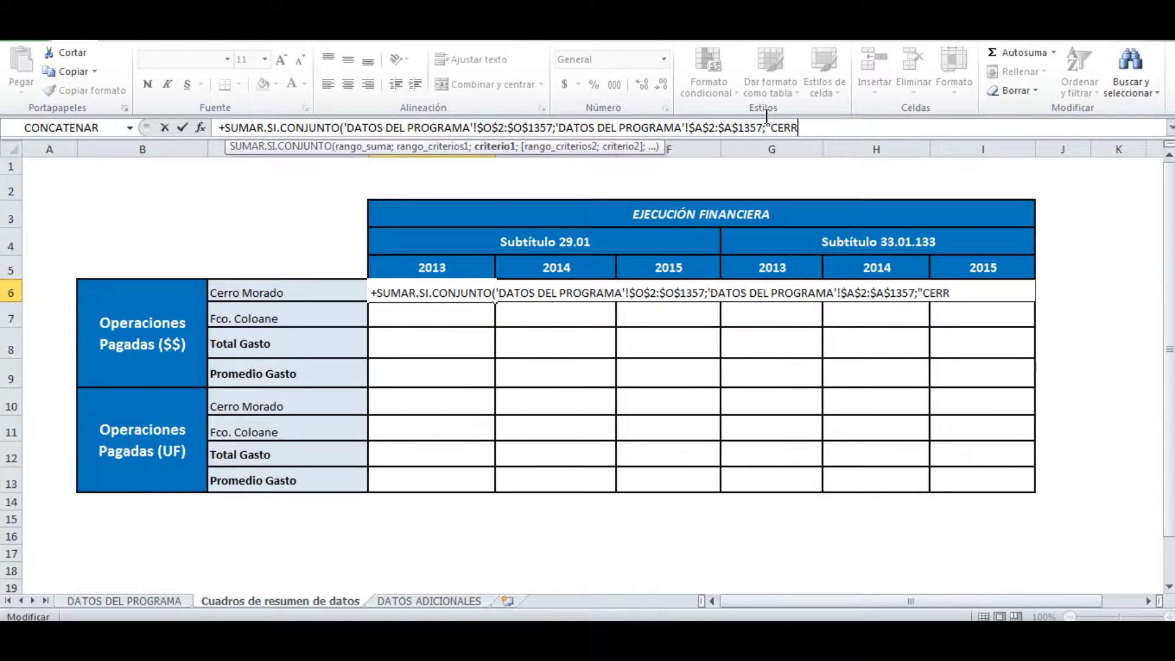
{"action": "type", "text": "O MORADO\";"}
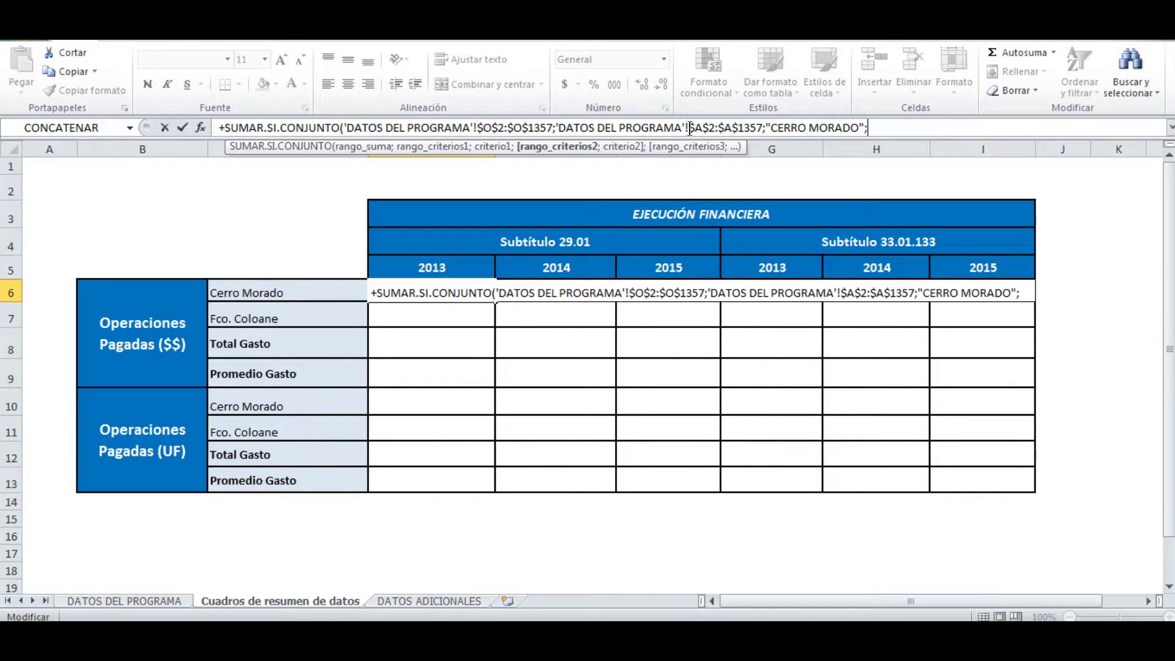
Step: Add the AÑO EXPROPIACIÓN column P2:P1357 of DATOS DEL PROGRAMA as the formula's second criteria range
{"action": "left_click", "coordinate": [160, 601]}
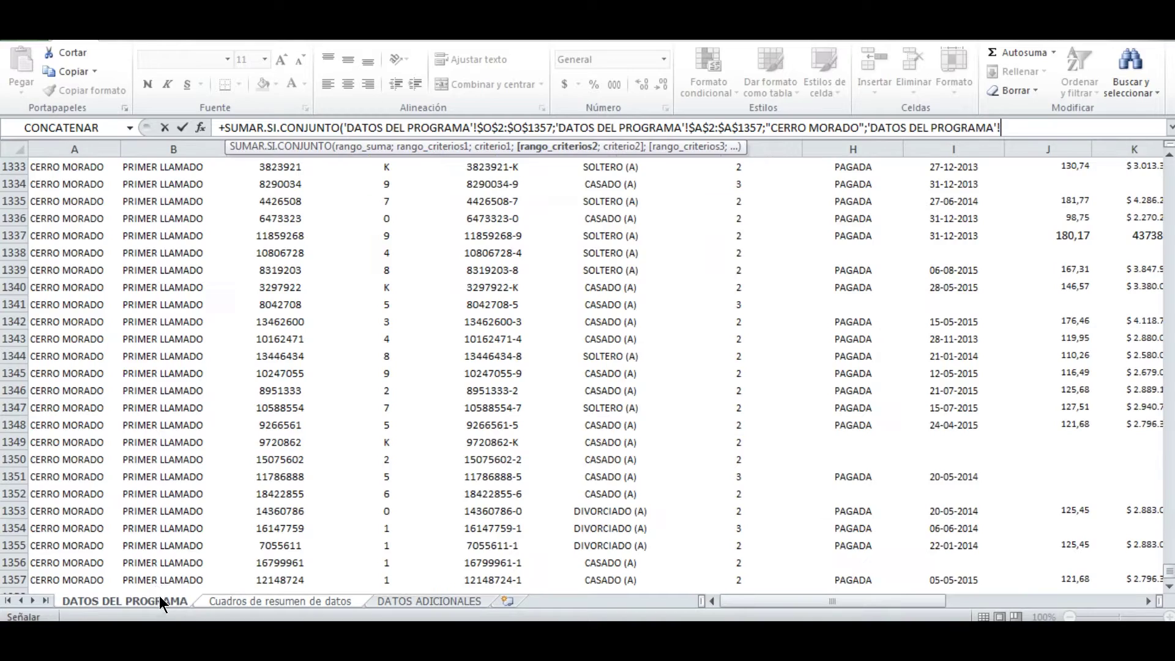
{"action": "left_click", "coordinate": [866, 386]}
{"action": "key", "text": "Page_Up"}
{"action": "key", "text": "Page_Up"}
{"action": "key", "text": "Page_Up"}
{"action": "key", "text": "Page_Up"}
{"action": "key", "text": "Page_Up"}
{"action": "key", "text": "Page_Up"}
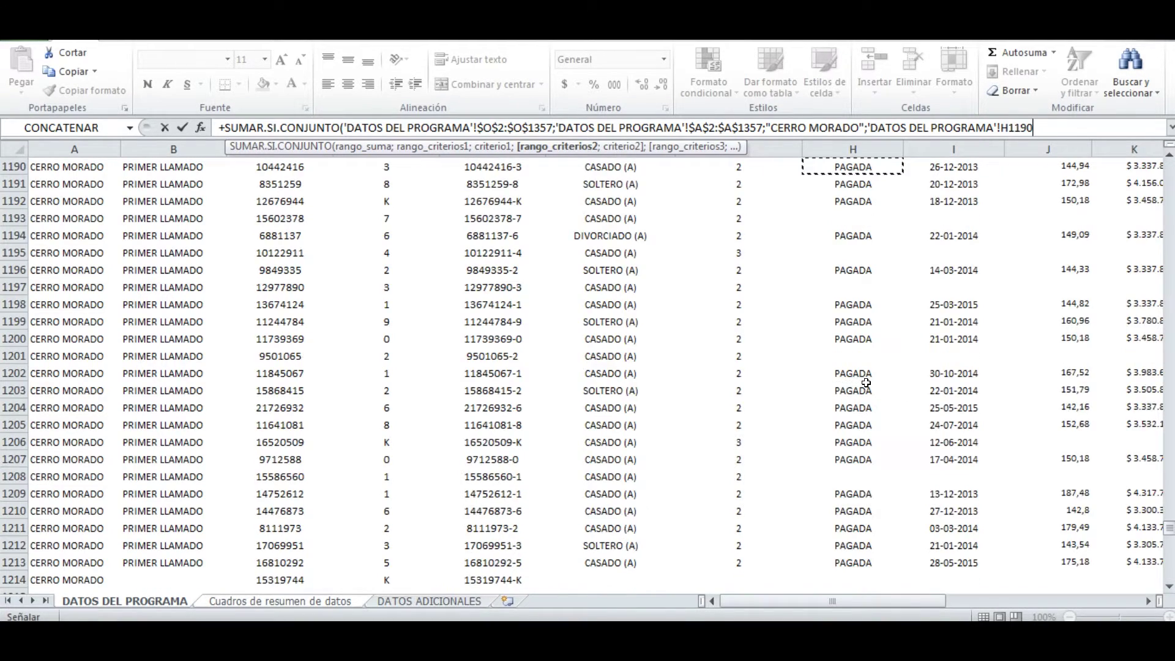
{"action": "key", "text": "Page_Up"}
{"action": "key", "text": "Page_Up"}
{"action": "key", "text": "Page_Up"}
{"action": "key", "text": "Page_Up"}
{"action": "key", "text": "Page_Up"}
{"action": "key", "text": "Page_Up"}
{"action": "key", "text": "Page_Up"}
{"action": "key", "text": "Page_Up"}
{"action": "key", "text": "Page_Up"}
{"action": "key", "text": "Page_Up"}
{"action": "key", "text": "Page_Up"}
{"action": "key", "text": "Page_Up"}
{"action": "key", "text": "Page_Up"}
{"action": "key", "text": "Page_Up"}
{"action": "key", "text": "Page_Up"}
{"action": "key", "text": "Page_Up"}
{"action": "key", "text": "Page_Up"}
{"action": "key", "text": "Left"}
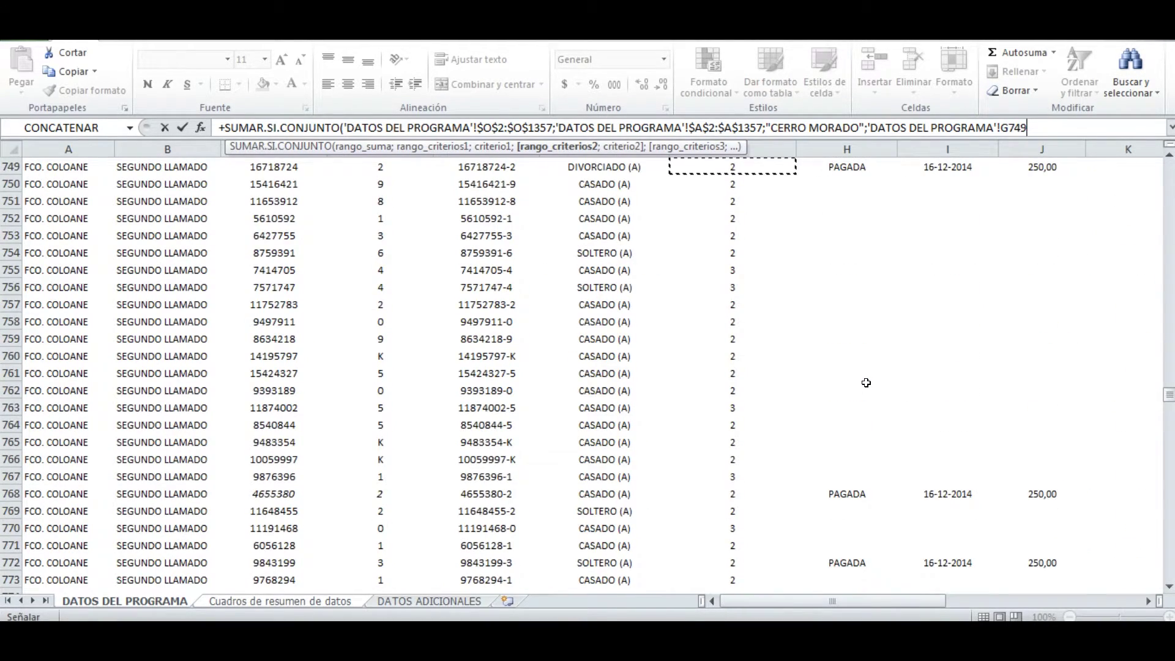
{"action": "key", "text": "Page_Up"}
{"action": "key", "text": "Left"}
{"action": "key", "text": "Left"}
{"action": "key", "text": "Left"}
{"action": "key", "text": "ctrl+Up"}
{"action": "key", "text": "Right"}
{"action": "key", "text": "Right"}
{"action": "key", "text": "Right"}
{"action": "key", "text": "Right"}
{"action": "key", "text": "Right"}
{"action": "key", "text": "Right"}
{"action": "key", "text": "Right"}
{"action": "key", "text": "Right"}
{"action": "key", "text": "Right"}
{"action": "key", "text": "Right"}
{"action": "key", "text": "Right"}
{"action": "key", "text": "Right"}
{"action": "key", "text": "Down"}
{"action": "key", "text": "ctrl+shift+Down"}
{"action": "type", "text": ";"}
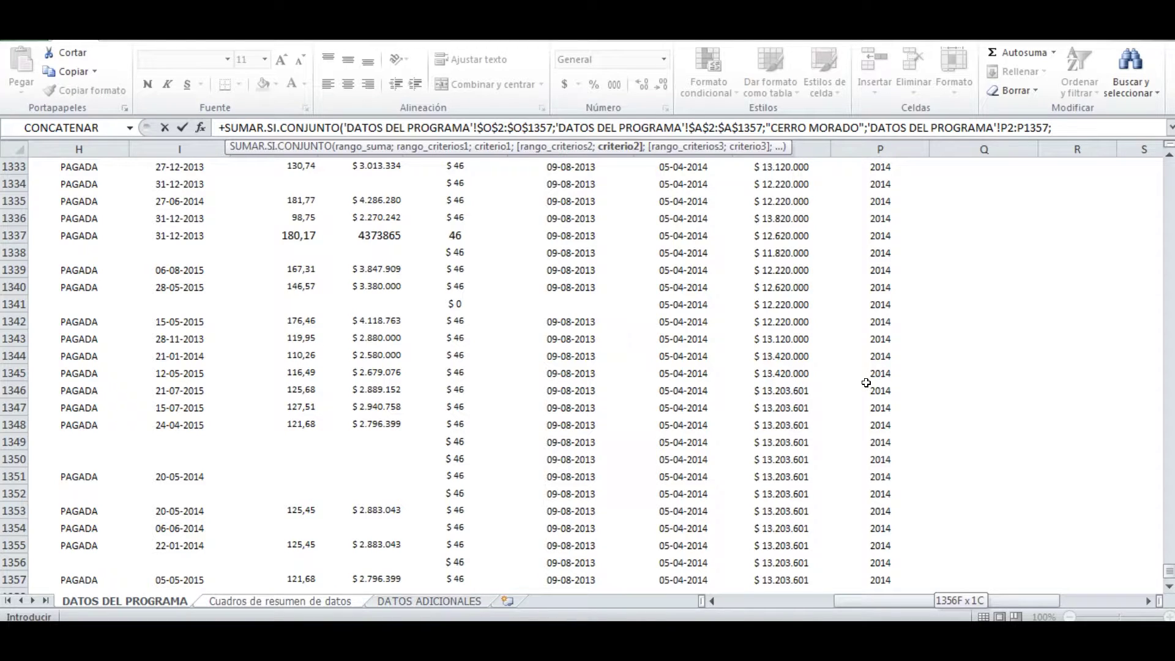
Step: Set the second criterion to "2013", make its range absolute as $P$2:$P$1357, and complete the D6 formula
{"action": "type", "text": "\"2013"}
{"action": "left_click", "coordinate": [1031, 127]}
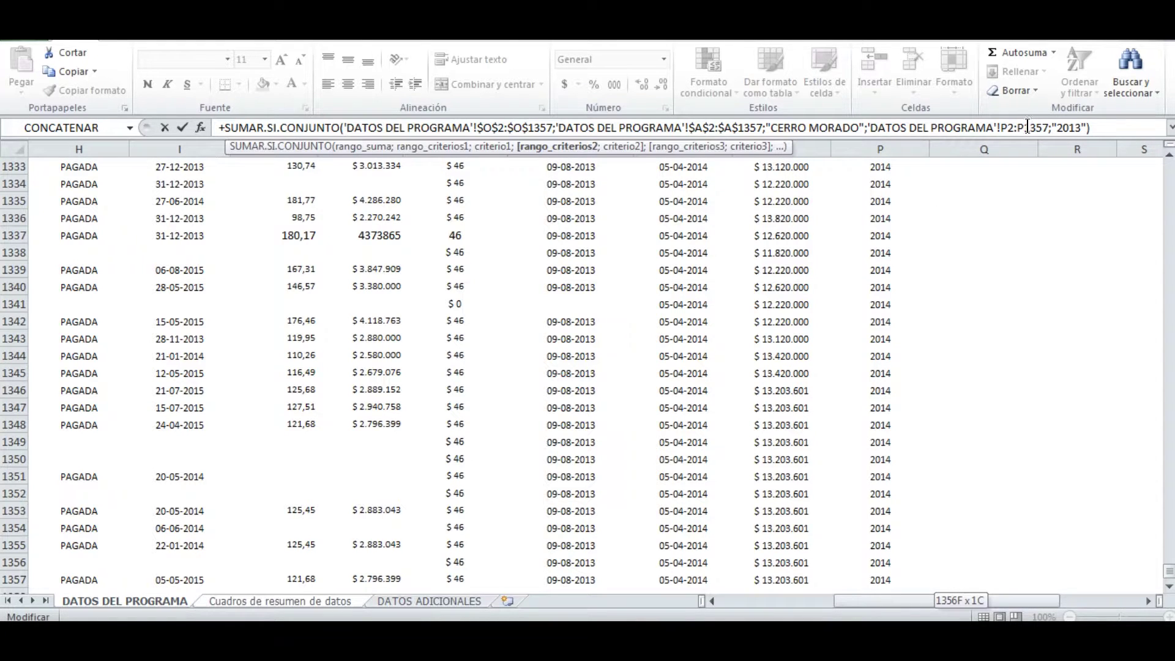
{"action": "key", "text": "F4"}
{"action": "left_click", "coordinate": [1004, 127]}
{"action": "key", "text": "F4"}
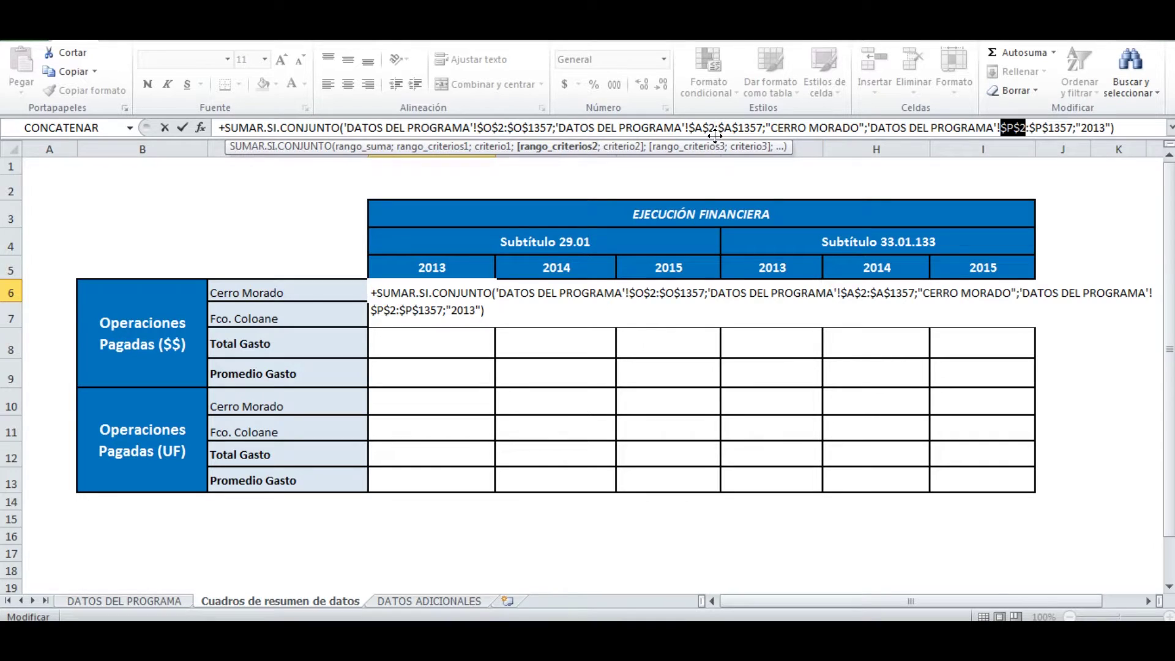
{"action": "left_click", "coordinate": [1128, 117]}
{"action": "key", "text": "Return"}
Step: Format the Cerro Morado 2013 total in D6 as accounting currency with no decimals
{"action": "left_click", "coordinate": [483, 289]}
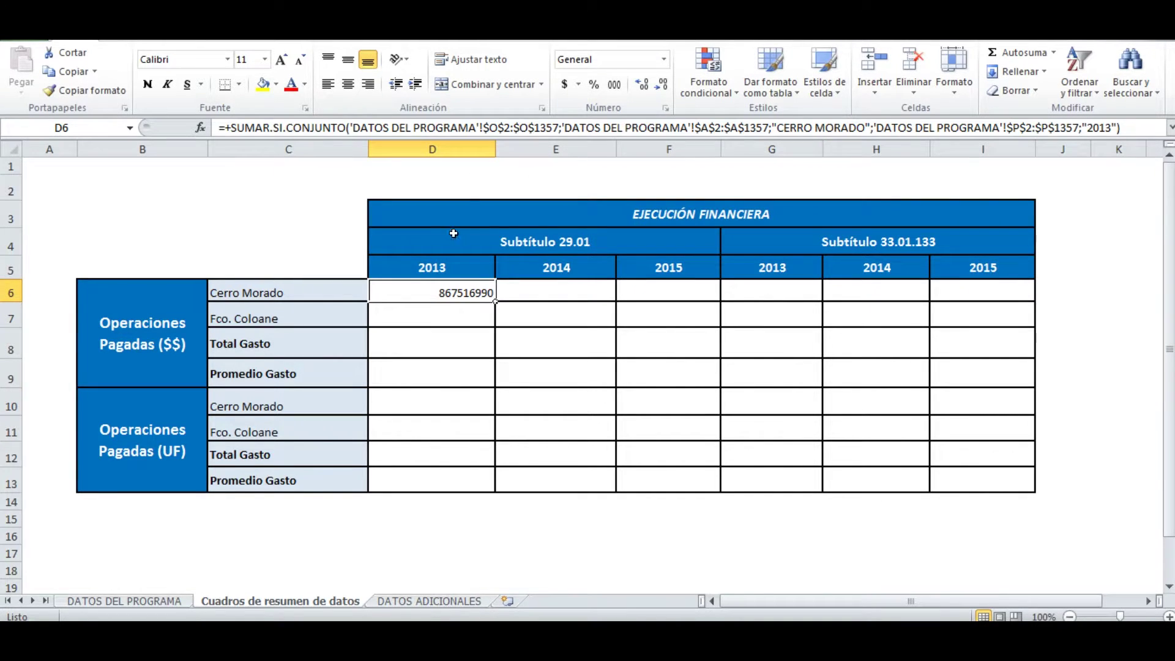
{"action": "left_click", "coordinate": [564, 84]}
{"action": "left_click", "coordinate": [662, 83]}
{"action": "left_click", "coordinate": [661, 84]}
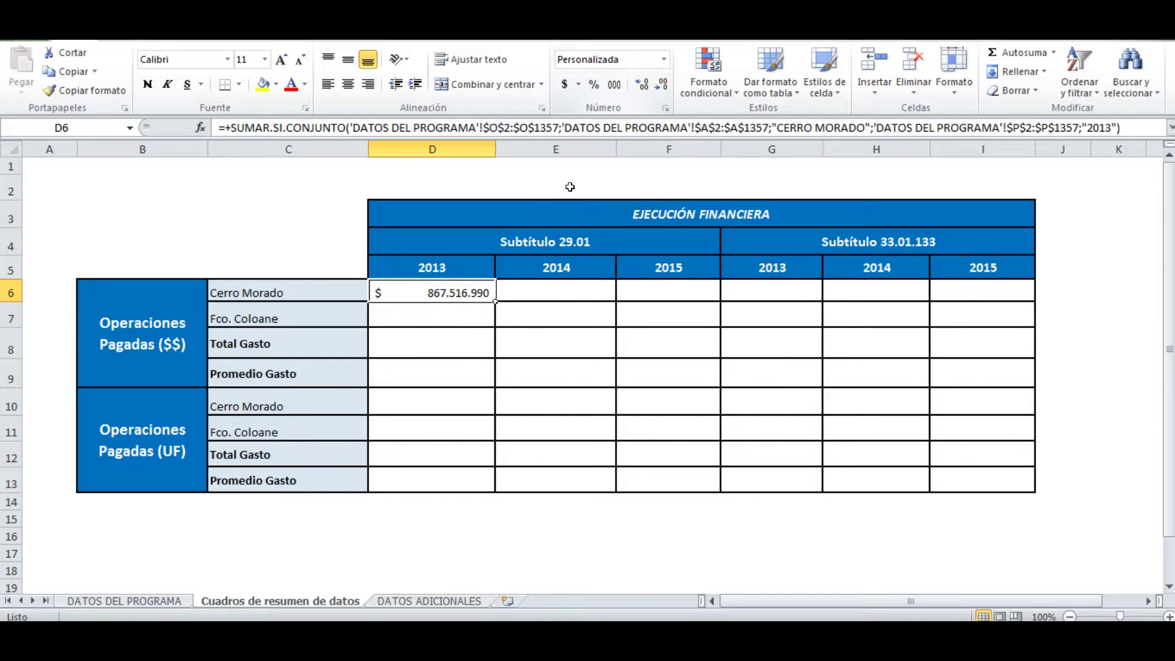
{"action": "key", "text": "Return"}
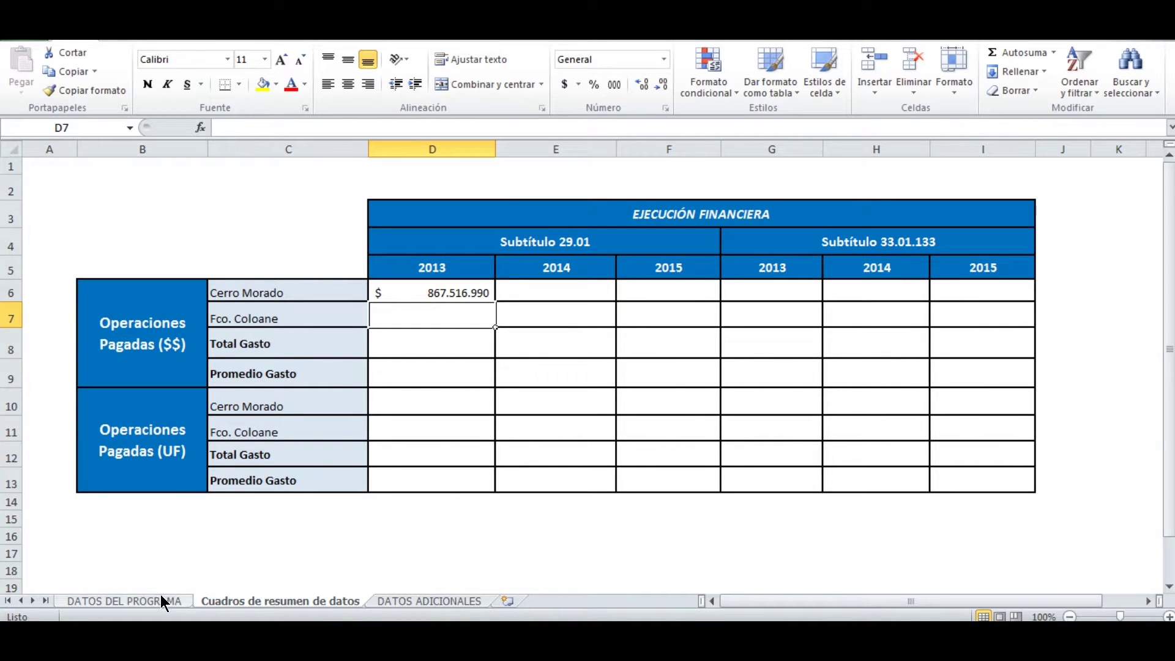
Step: Turn on filtering for the header row of DATOS DEL PROGRAMA
{"action": "left_click", "coordinate": [124, 602]}
{"action": "key", "text": "Up"}
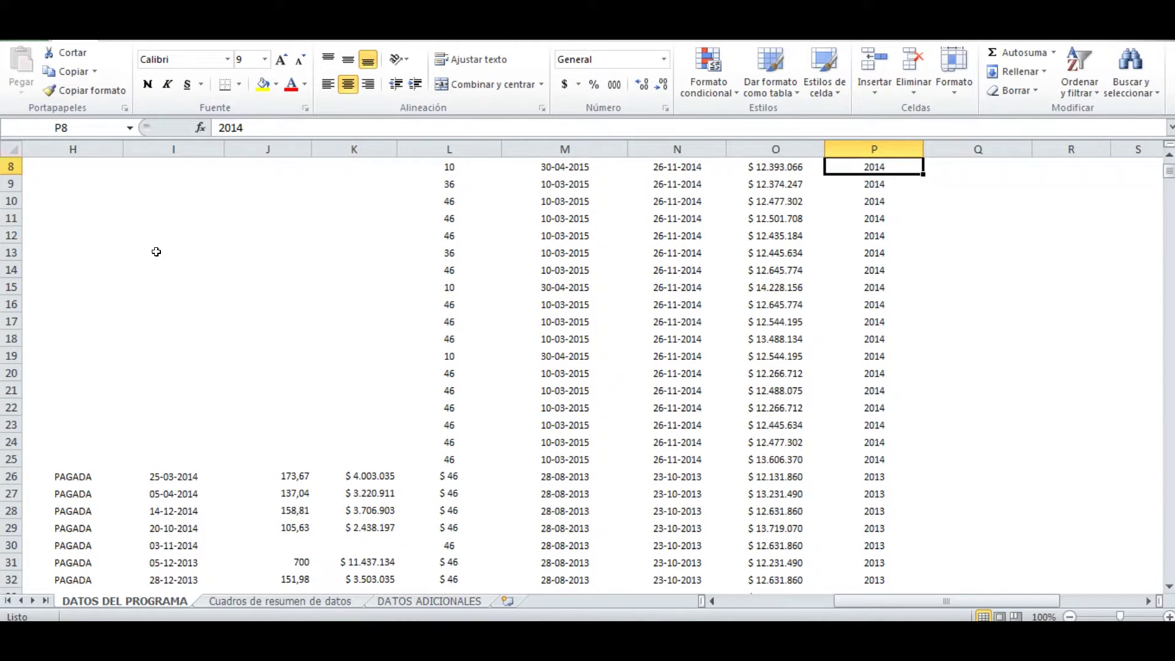
{"action": "key", "text": "Up"}
{"action": "key", "text": "Up"}
{"action": "key", "text": "Up"}
{"action": "key", "text": "Up"}
{"action": "key", "text": "Up"}
{"action": "key", "text": "Up"}
{"action": "key", "text": "Up"}
{"action": "key", "text": "ctrl+Home"}
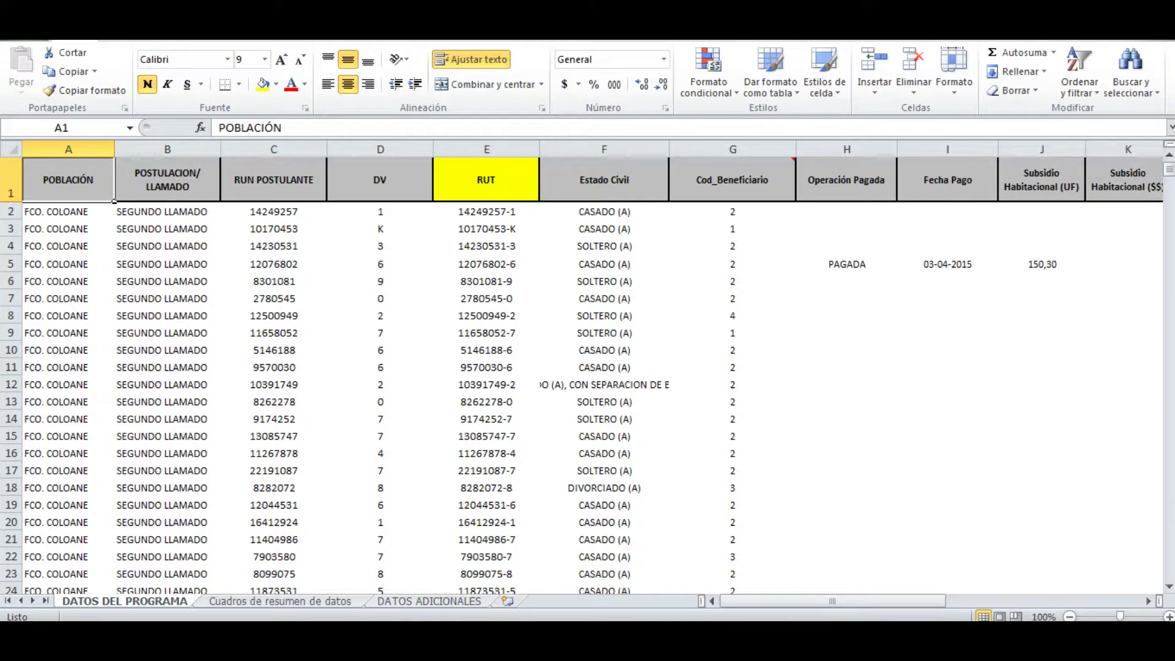
{"action": "left_click", "coordinate": [264, 31]}
{"action": "left_click", "coordinate": [457, 71]}
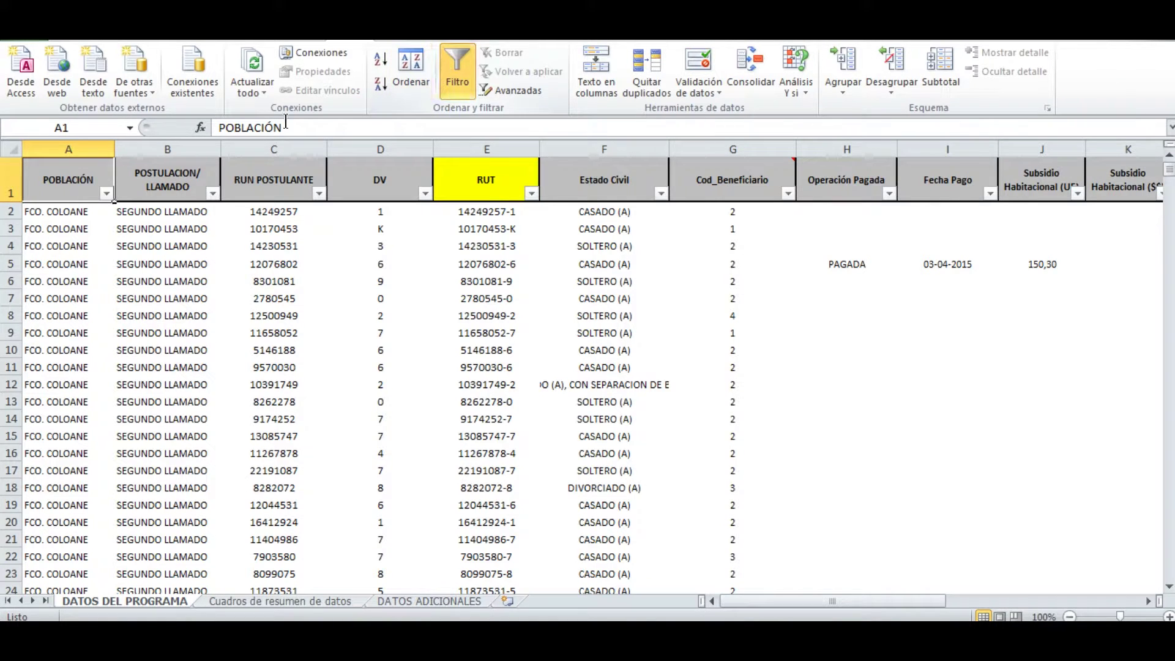
Step: Filter the POBLACIÓN column to show only CERRO MORADO
{"action": "left_click", "coordinate": [107, 193]}
{"action": "left_click", "coordinate": [53, 352]}
{"action": "left_click", "coordinate": [80, 365]}
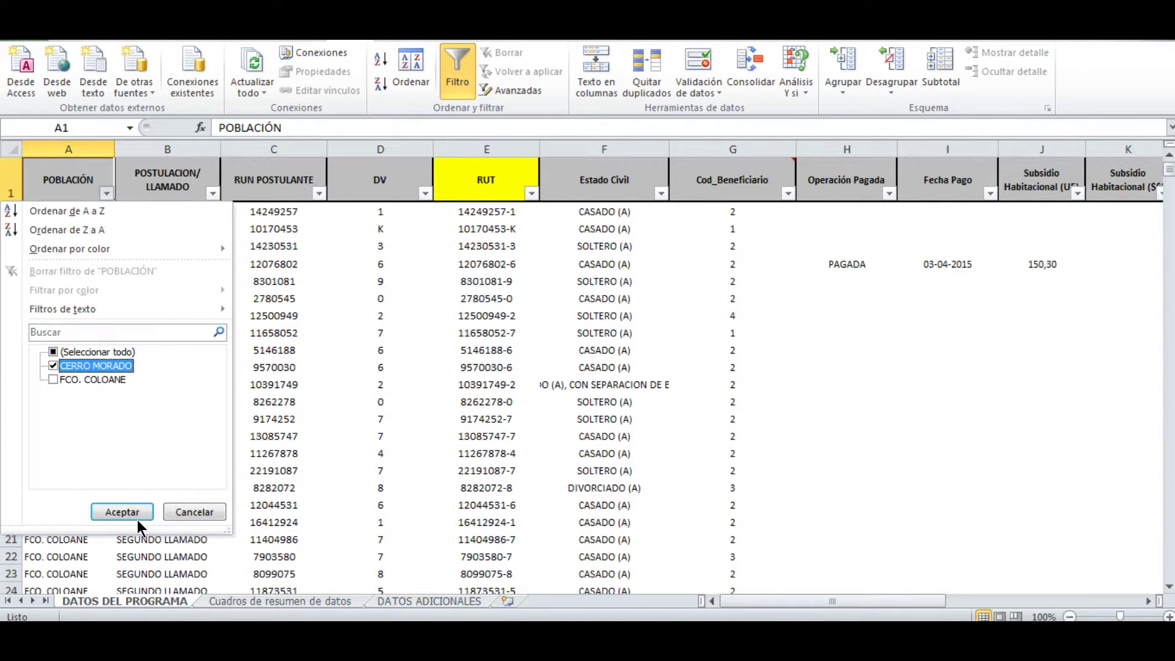
{"action": "left_click", "coordinate": [136, 519]}
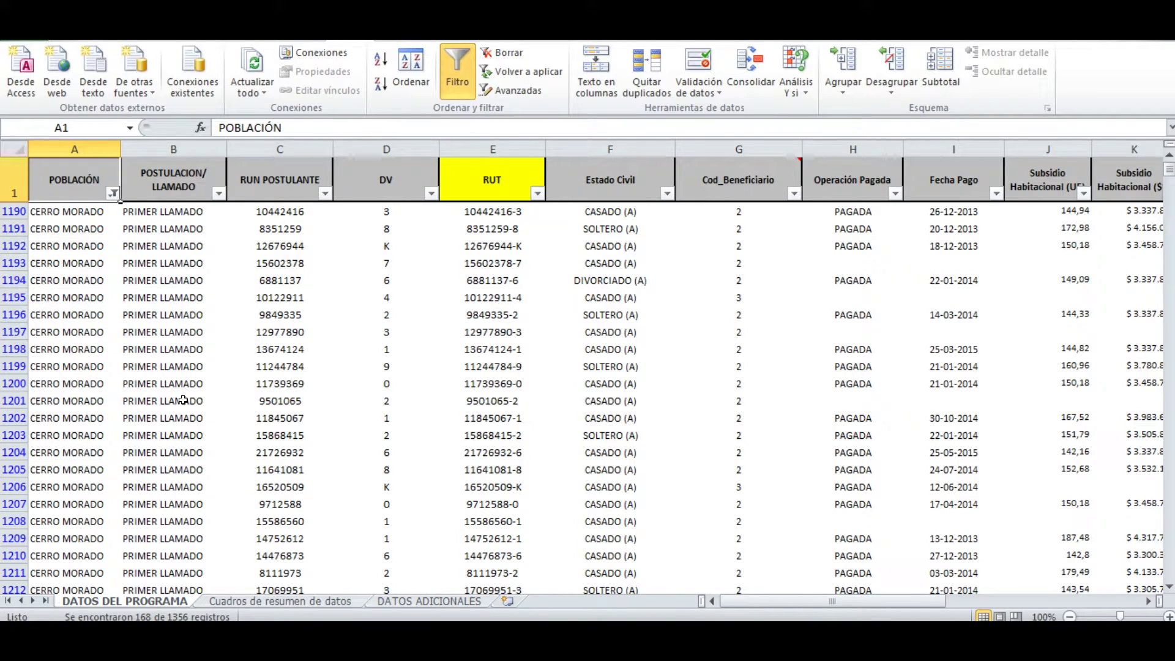
Step: Filter the AÑO EXPROPIACIÓN column to show only 2013
{"action": "key", "text": "ctrl+Right"}
{"action": "left_click", "coordinate": [895, 173]}
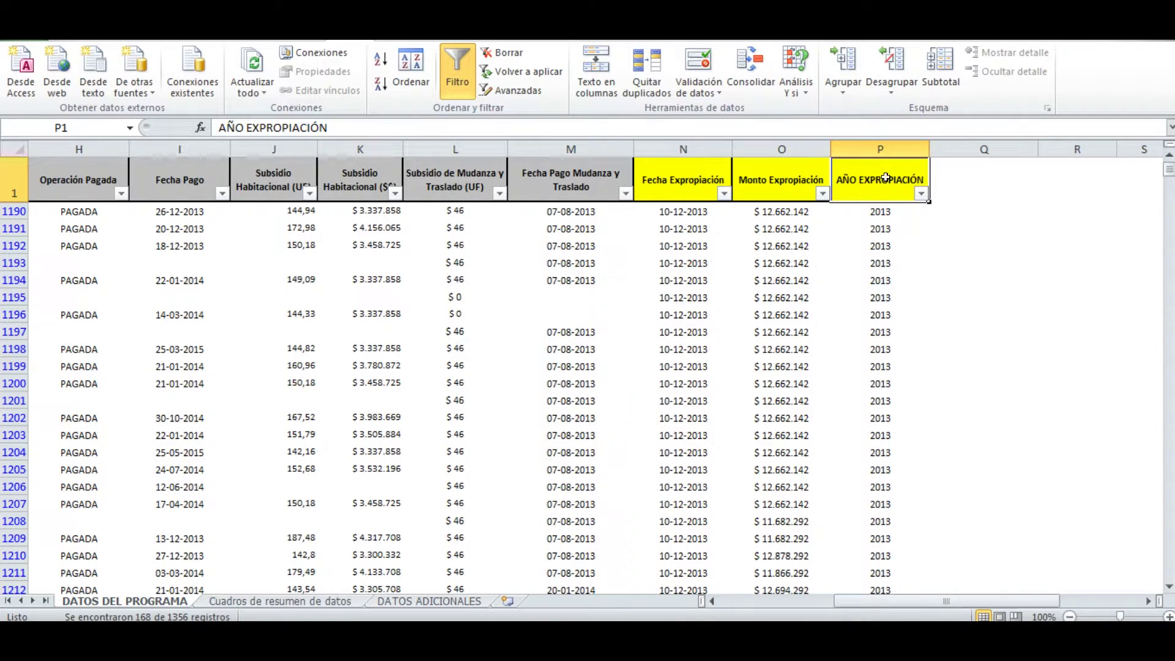
{"action": "left_click", "coordinate": [921, 193]}
{"action": "left_click", "coordinate": [794, 352]}
{"action": "left_click", "coordinate": [773, 367]}
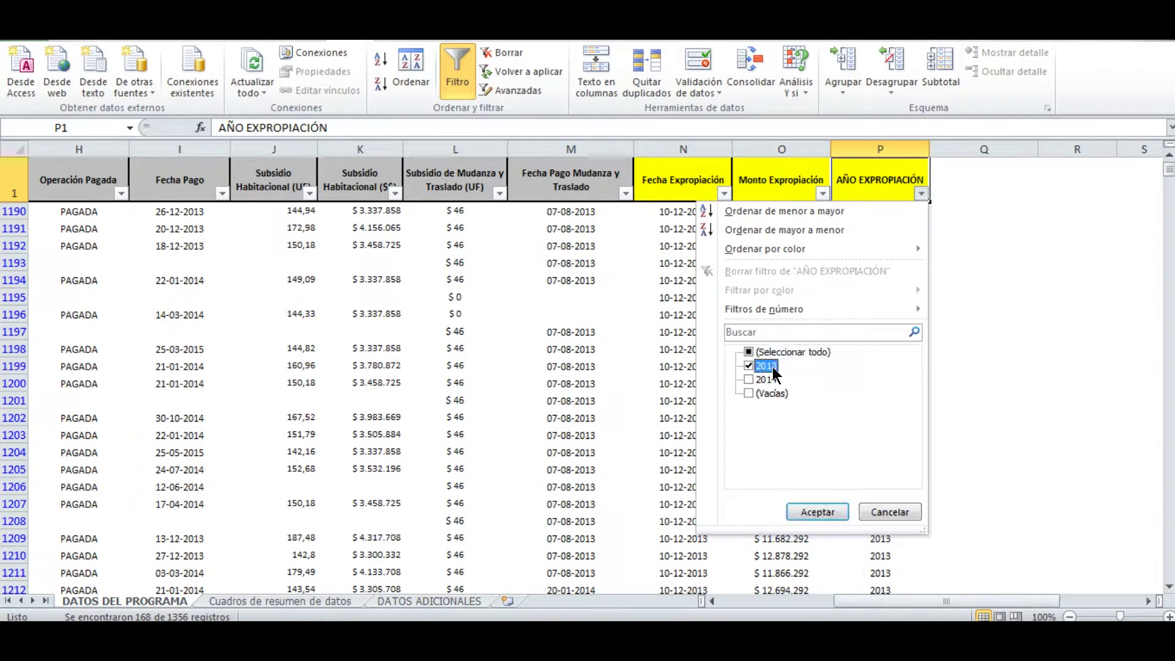
{"action": "left_click", "coordinate": [816, 513]}
Step: Sum the filtered Monto Expropiación amounts by selecting them and compare with the Cerro Morado 2013 total in the summary sheet
{"action": "left_click", "coordinate": [791, 208]}
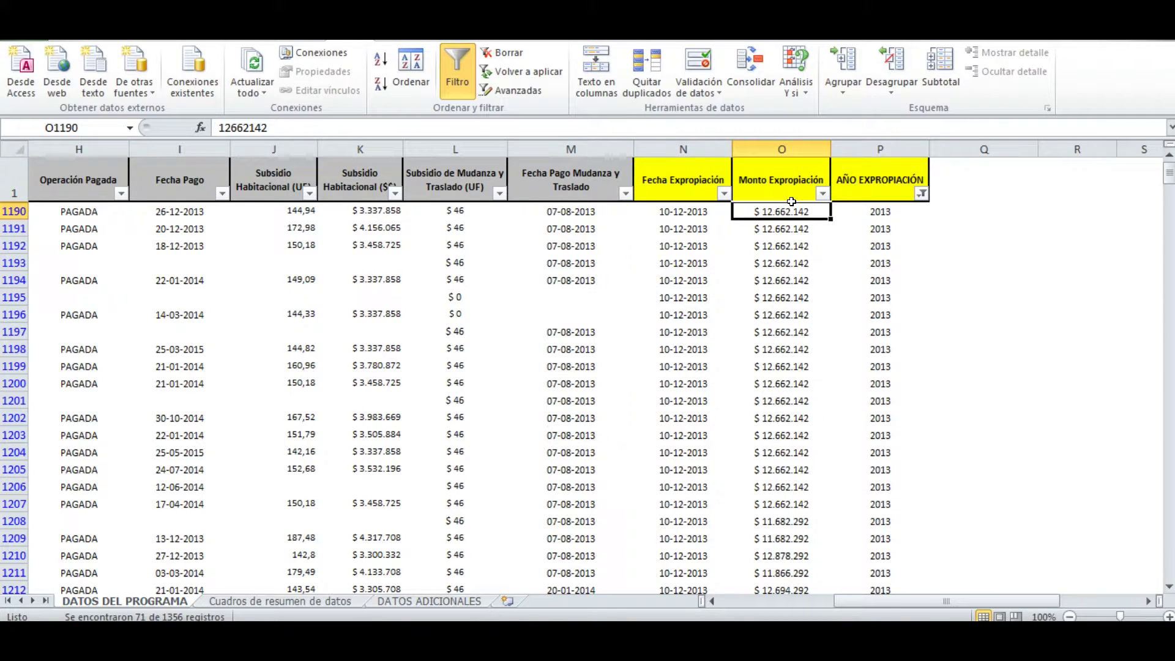
{"action": "key", "text": "ctrl+shift+Down"}
{"action": "scroll", "coordinate": [900, 391], "scroll_direction": "down", "scroll_amount": 1}
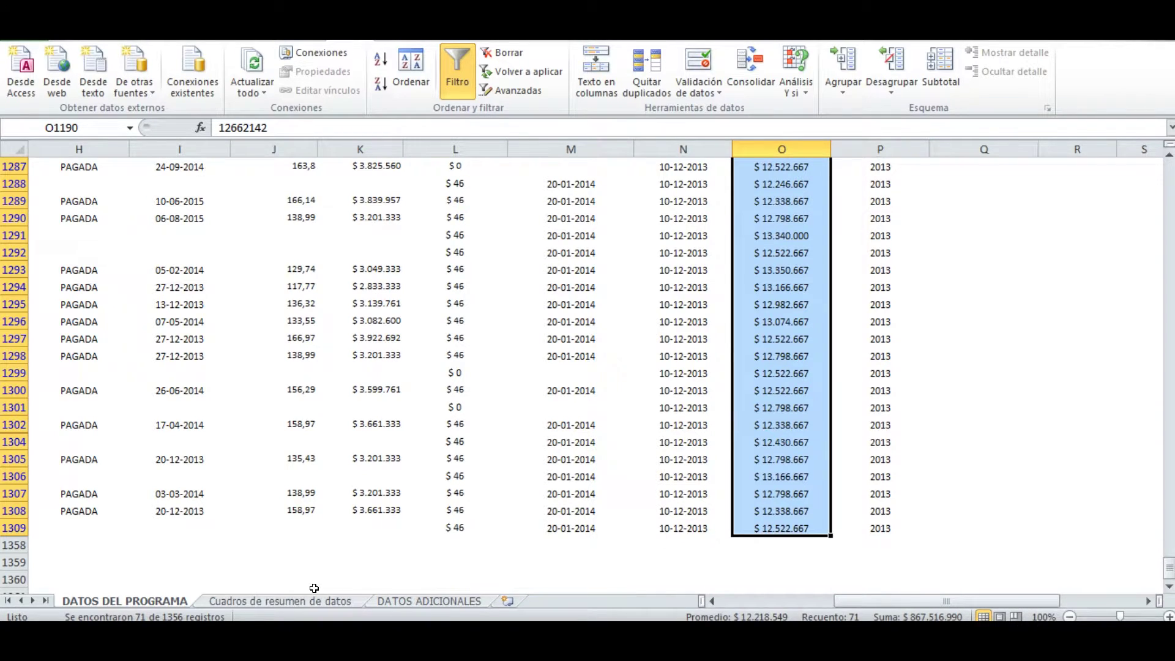
{"action": "key", "text": "ctrl+Page_Down"}
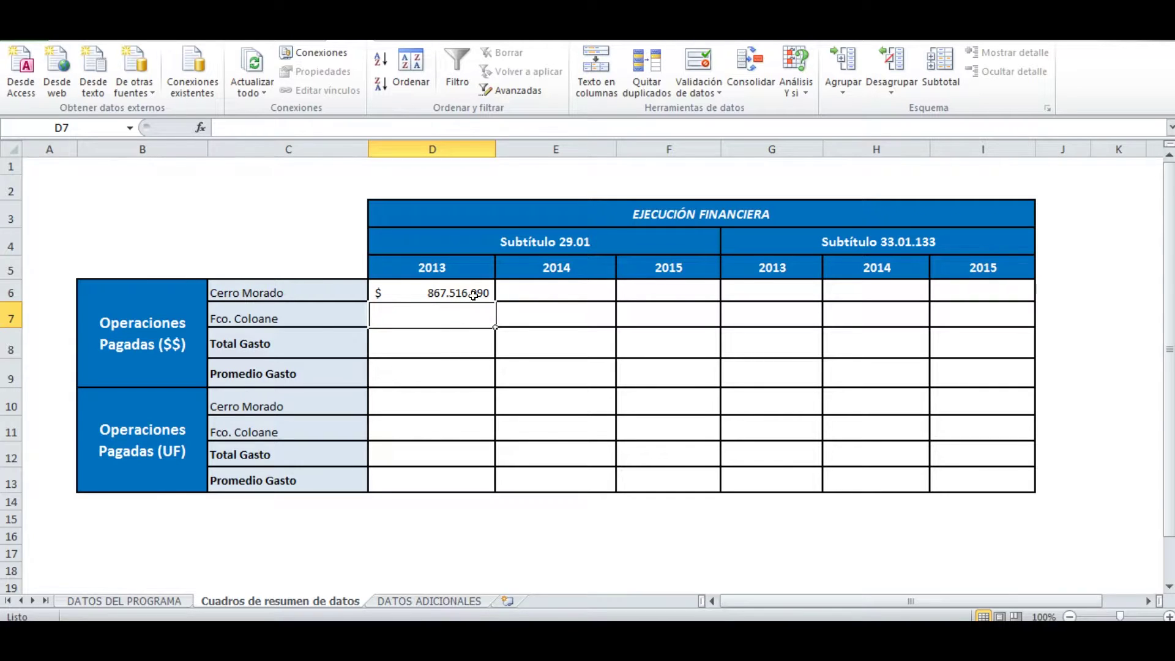
Step: Copy the D6 formula down to D7 and change its first criterion to "FCO. COLOANE"
{"action": "left_click", "coordinate": [453, 288]}
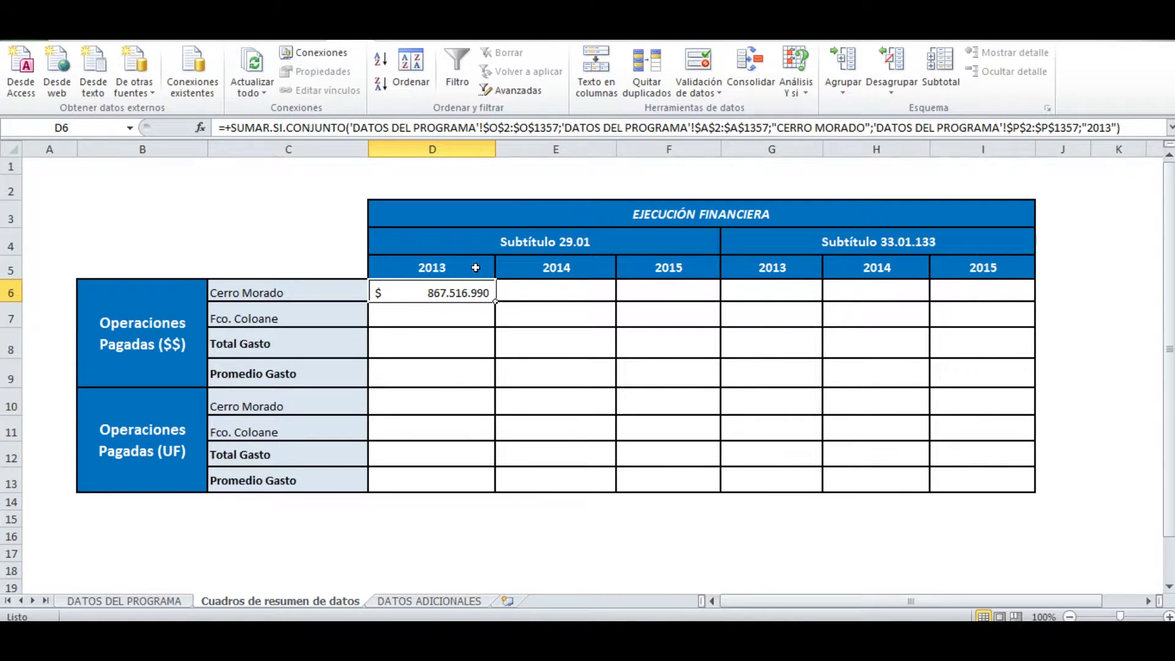
{"action": "left_click_drag", "start_coordinate": [493, 302], "coordinate": [485, 319]}
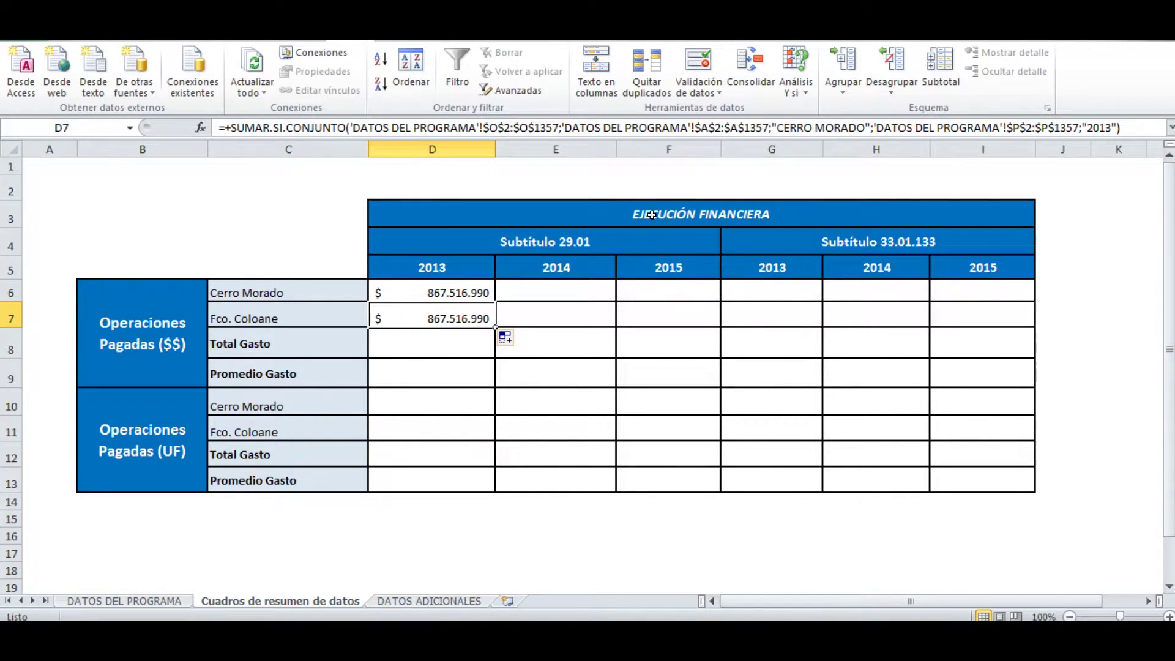
{"action": "double_click", "coordinate": [782, 128]}
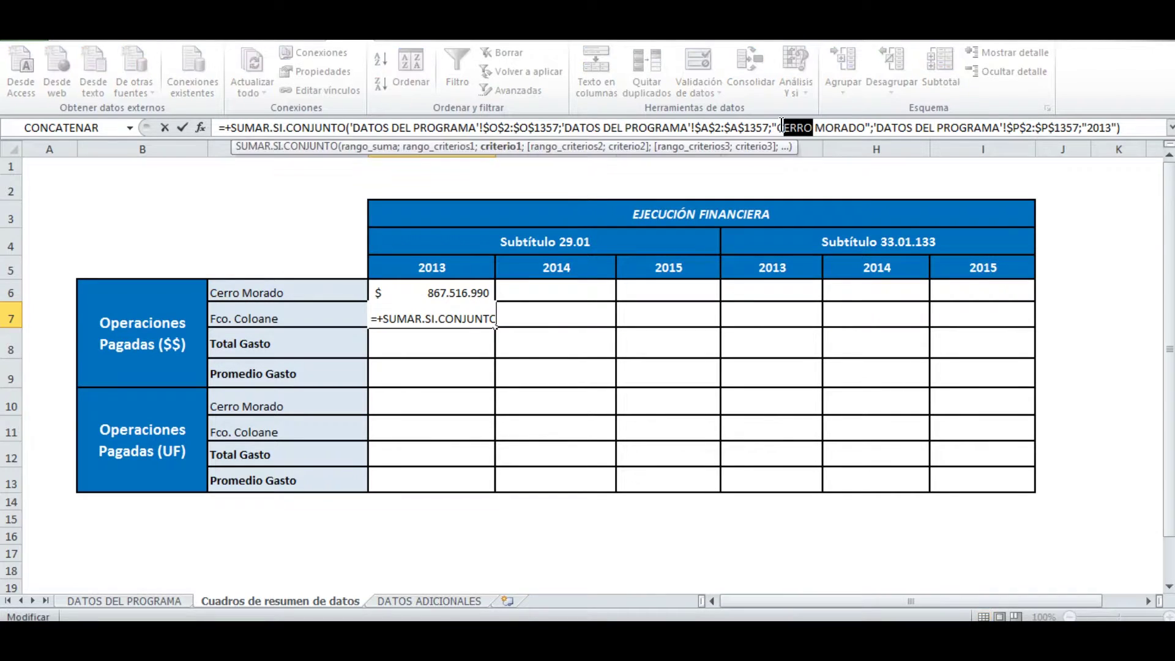
{"action": "left_click_drag", "start_coordinate": [772, 125], "coordinate": [858, 116]}
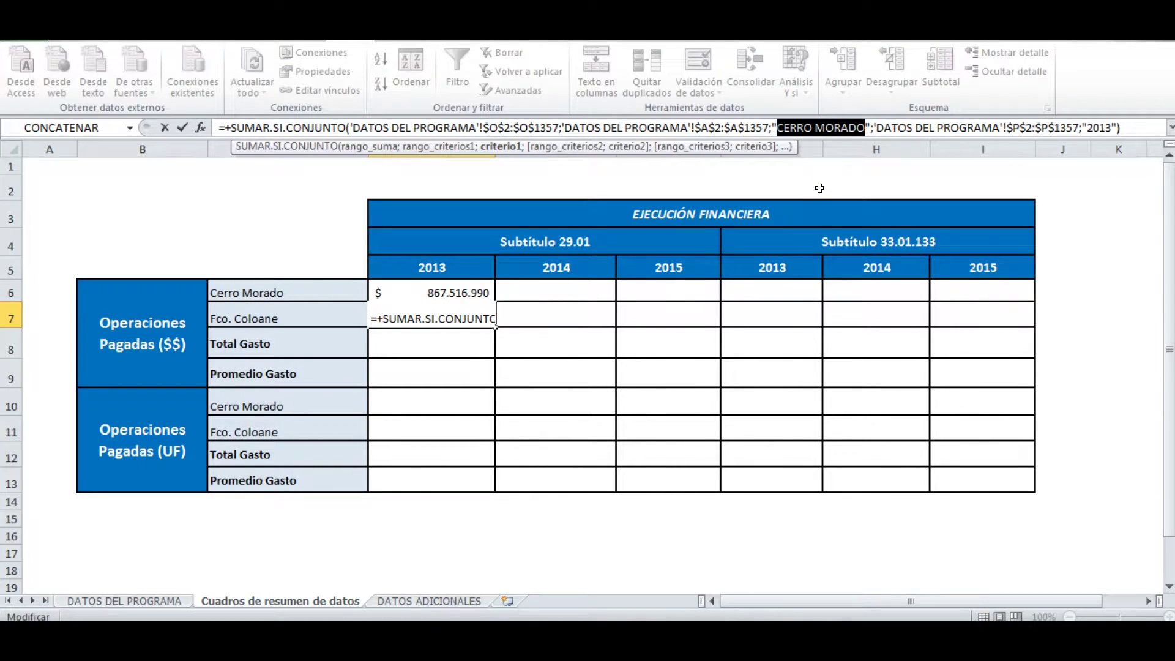
{"action": "type", "text": "FCO. COLOANE"}
{"action": "key", "text": "Return"}
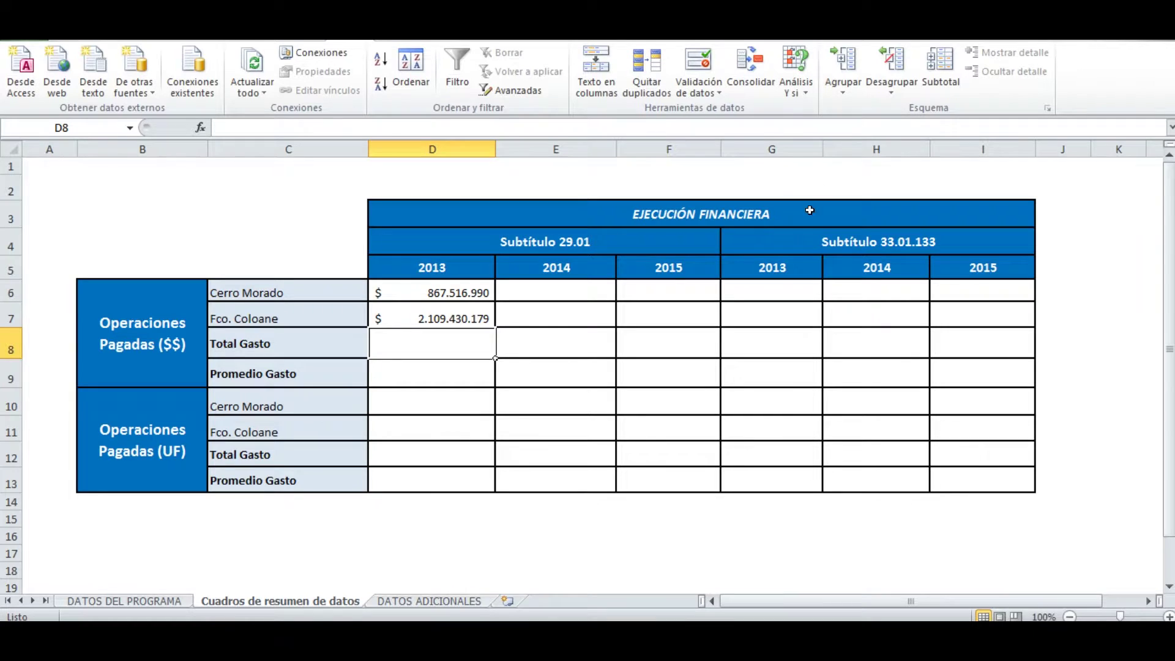
Step: Switch the POBLACIÓN filter in DATOS DEL PROGRAMA to show only FCO. COLOANE
{"action": "left_click", "coordinate": [450, 308]}
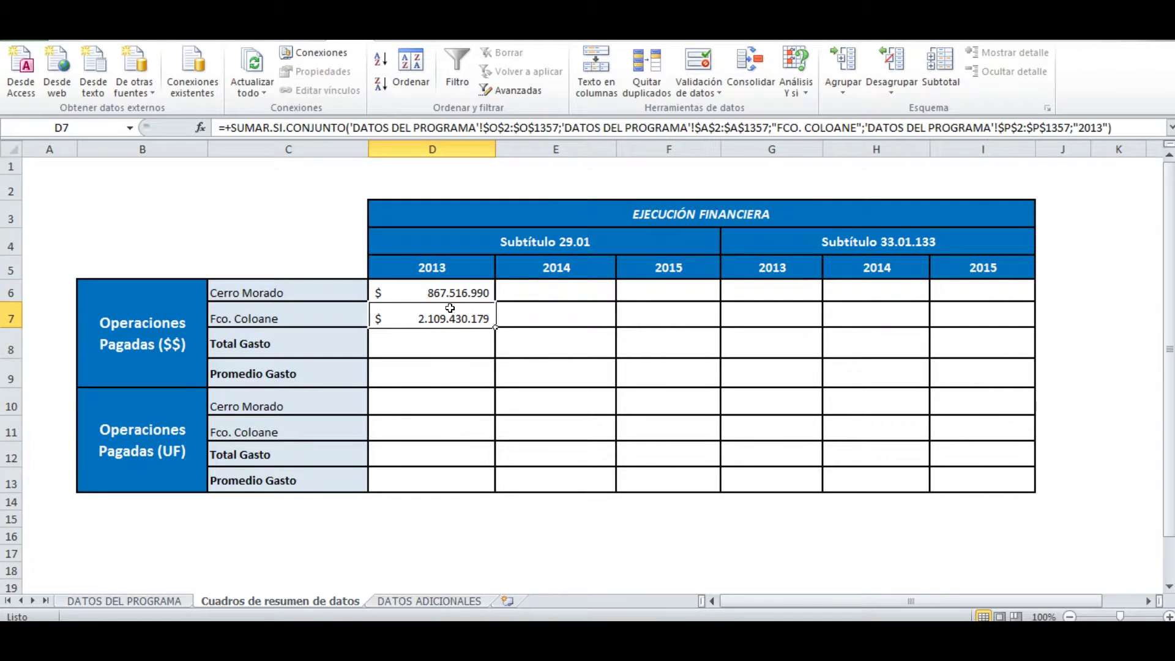
{"action": "left_click", "coordinate": [139, 597]}
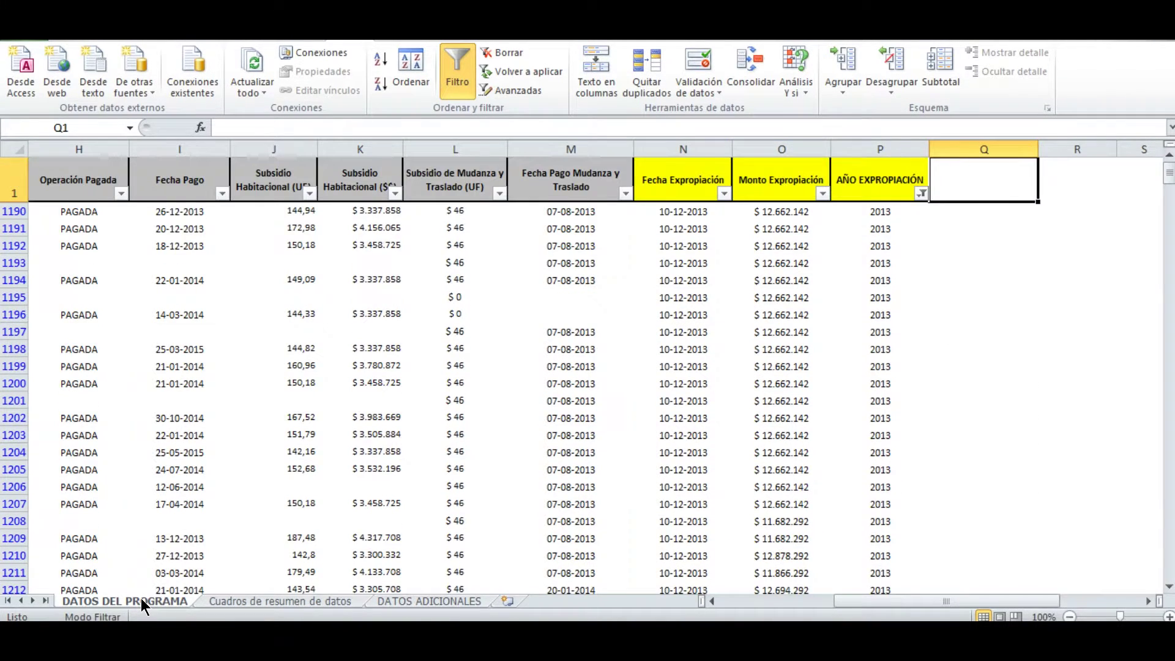
{"action": "key", "text": "ctrl+Home"}
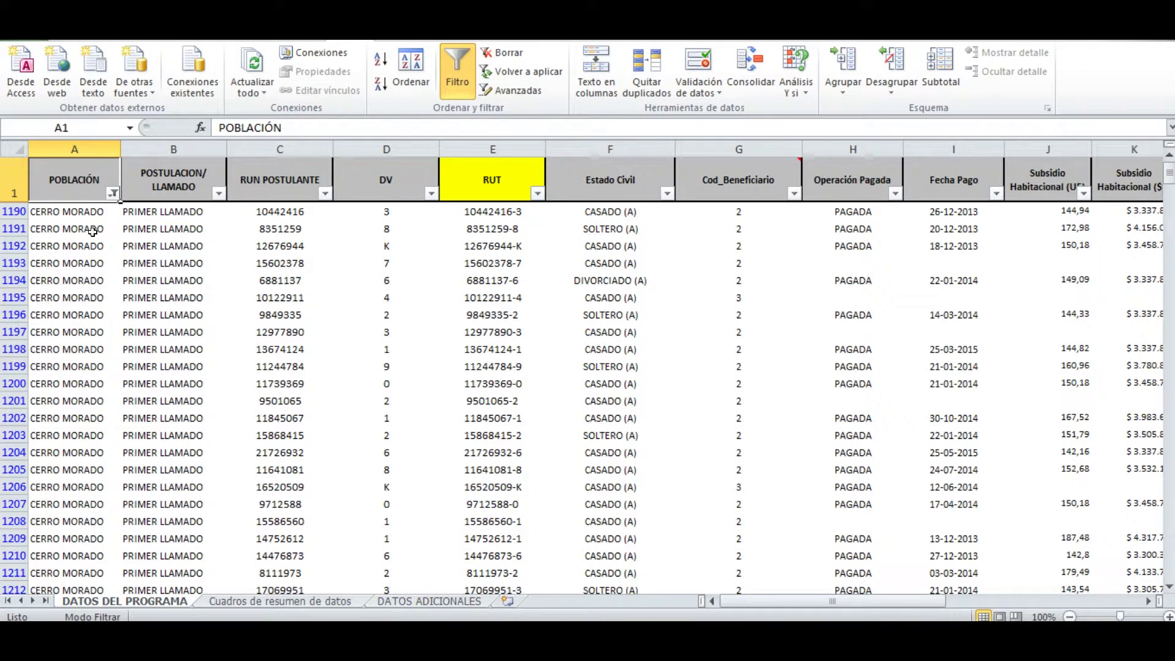
{"action": "left_click", "coordinate": [112, 193]}
{"action": "left_click", "coordinate": [92, 365]}
{"action": "left_click", "coordinate": [92, 380]}
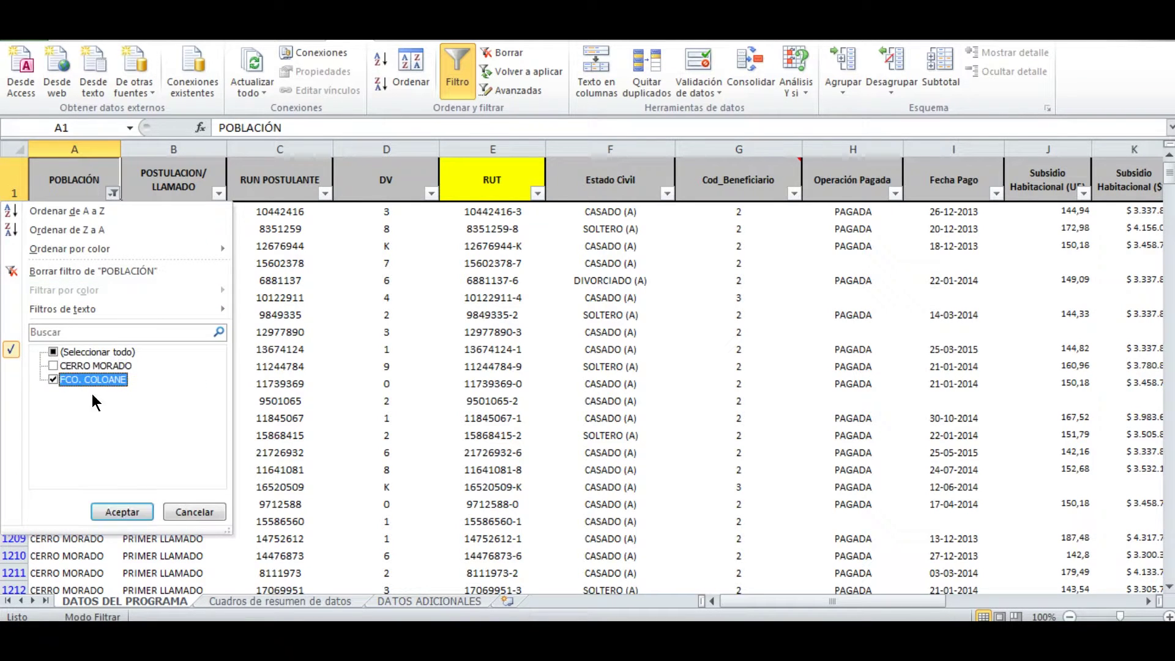
{"action": "left_click", "coordinate": [122, 512]}
Step: Select the filtered Fco. Coloane expropiation amounts to check their sum against the D7 total in the summary sheet
{"action": "key", "text": "ctrl+Right"}
{"action": "key", "text": "Left"}
{"action": "key", "text": "Down"}
{"action": "key", "text": "ctrl+shift+Down"}
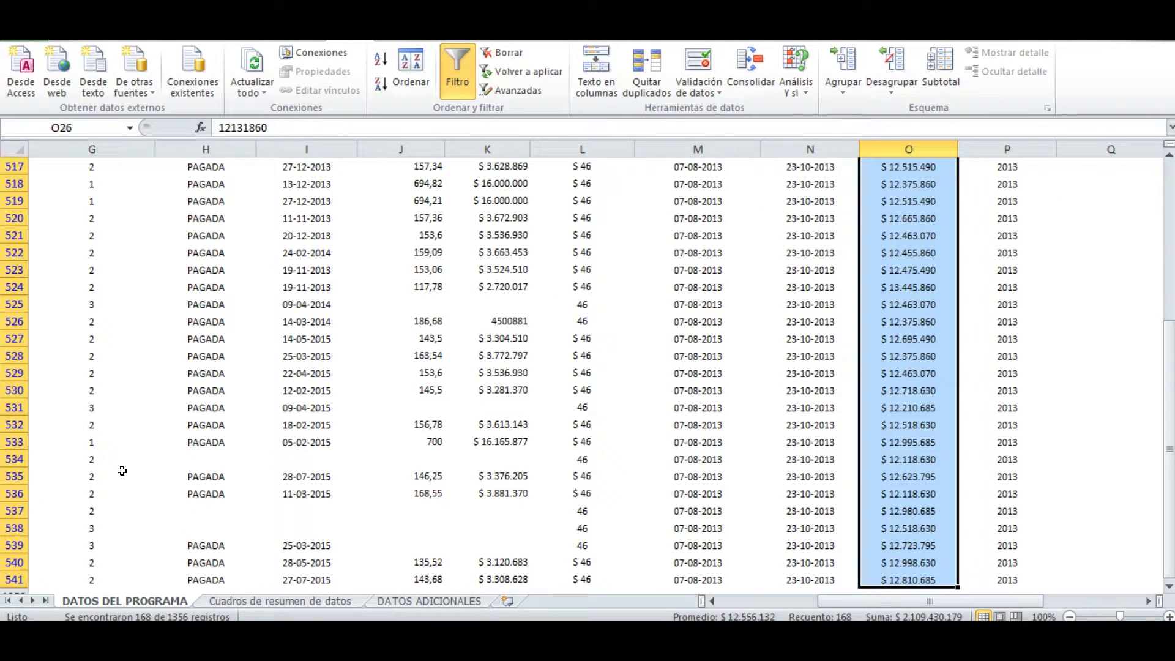
{"action": "left_click", "coordinate": [215, 588]}
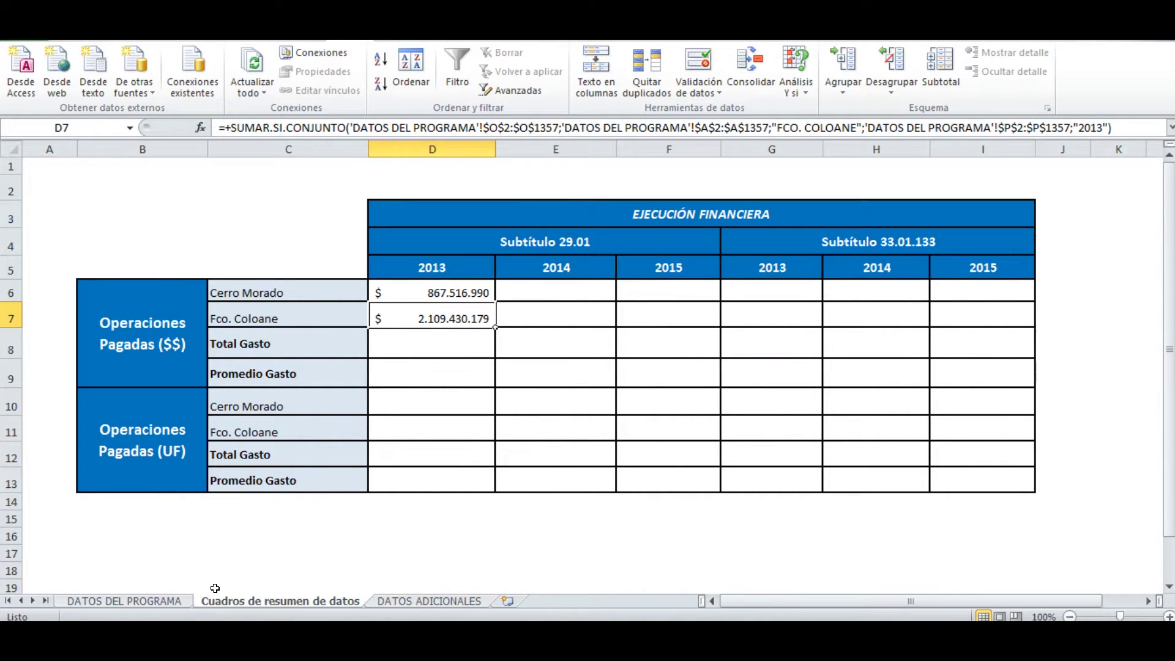
Step: Review the formulas behind the Cerro Morado and Fco. Coloane 2013 totals, dismissing the battery notification
{"action": "key", "text": "ctrl+Page_Up"}
{"action": "key", "text": "ctrl+Page_Down"}
{"action": "key", "text": "Up"}
{"action": "key", "text": "Down"}
{"action": "key", "text": "Up"}
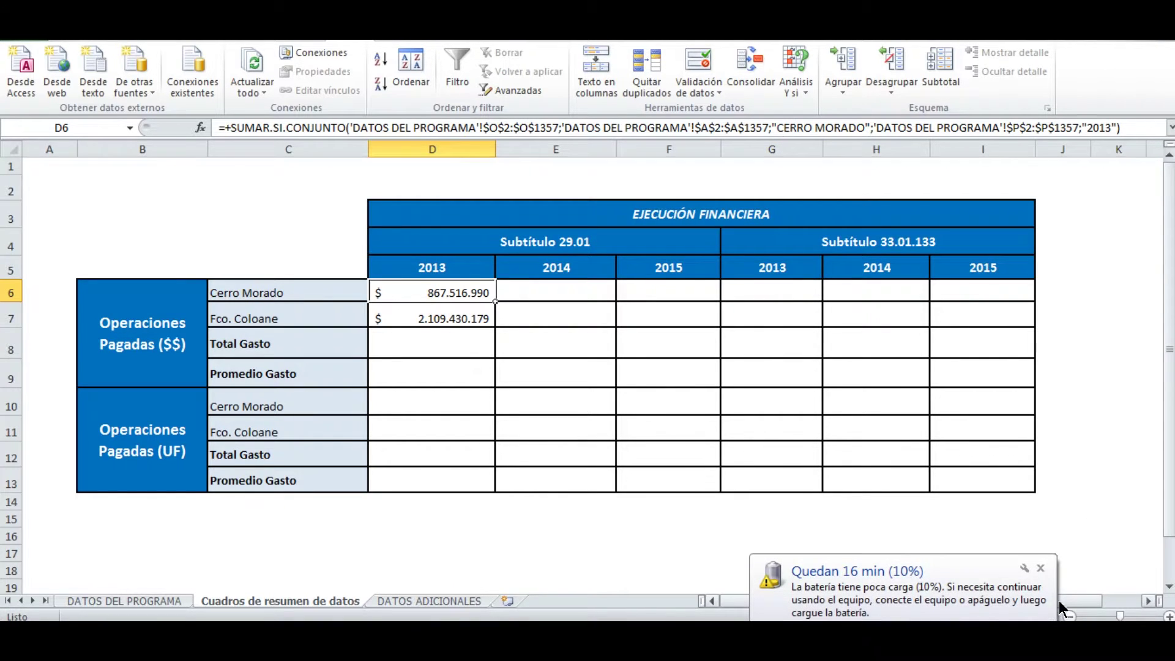
{"action": "left_click", "coordinate": [1040, 568]}
{"action": "left_click", "coordinate": [473, 316]}
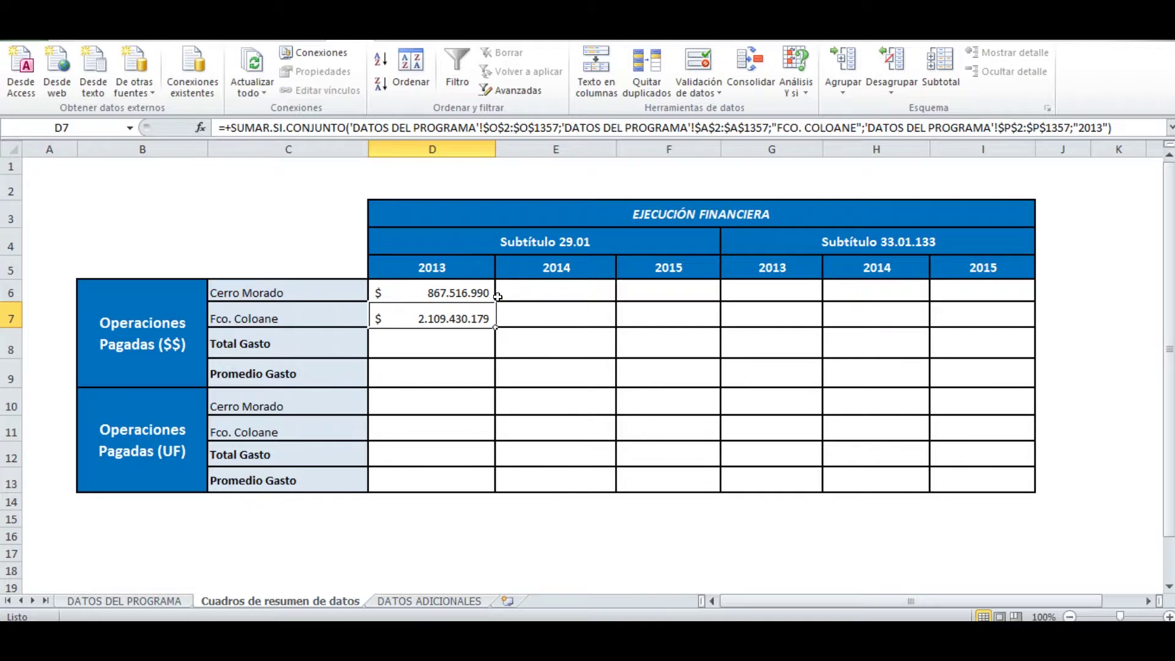
{"action": "left_click", "coordinate": [526, 292]}
{"action": "left_click", "coordinate": [451, 293]}
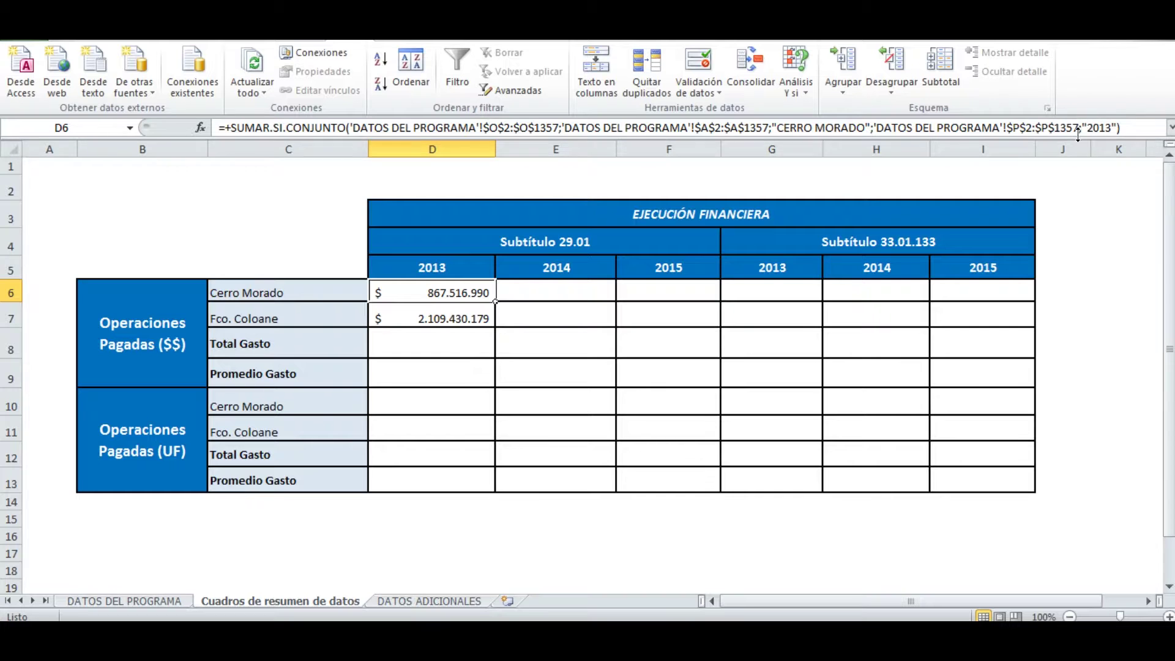
Step: Remove the filters from DATOS DEL PROGRAMA so all records are shown
{"action": "left_click", "coordinate": [122, 601]}
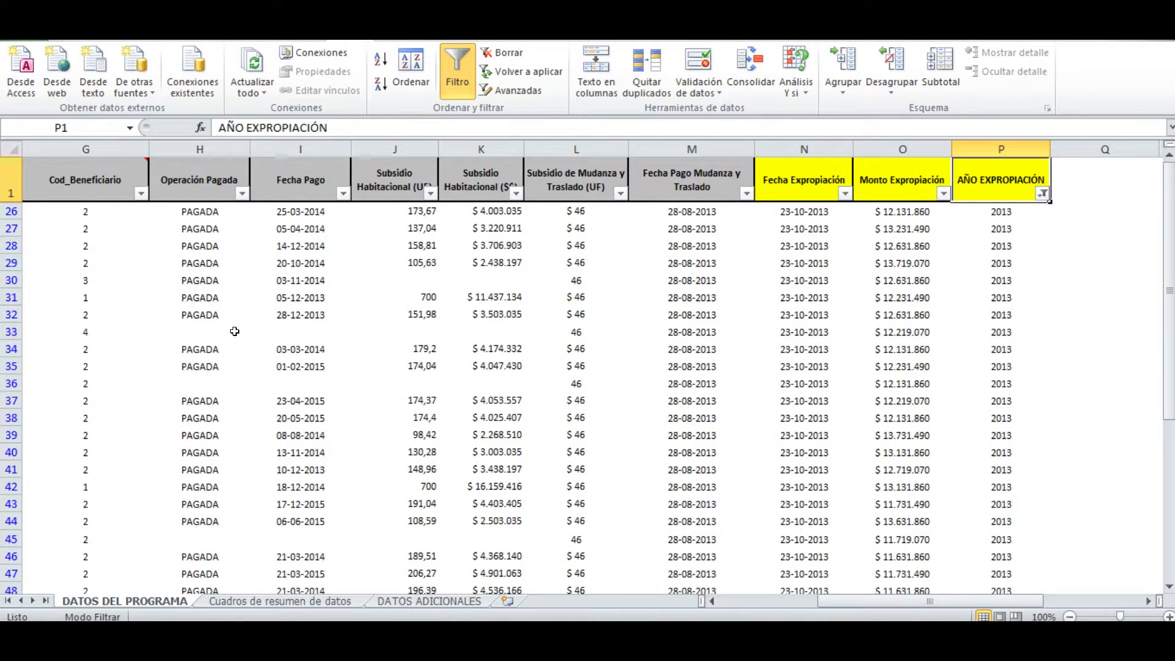
{"action": "key", "text": "ctrl+shift+l"}
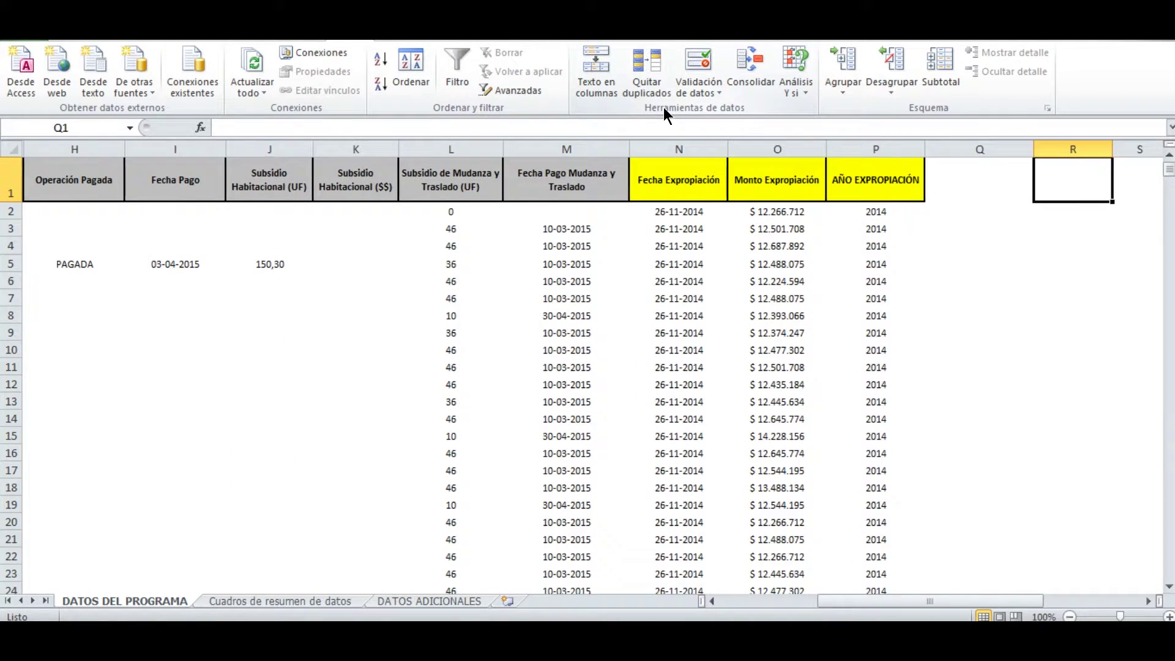
Step: Look over the UF value and date range tables beside the program data, then return to the main columns
{"action": "key", "text": "Right"}
{"action": "key", "text": "Right"}
{"action": "key", "text": "Right"}
{"action": "key", "text": "Right"}
{"action": "key", "text": "Right"}
{"action": "key", "text": "Right"}
{"action": "key", "text": "Right"}
{"action": "key", "text": "Right"}
{"action": "key", "text": "Right"}
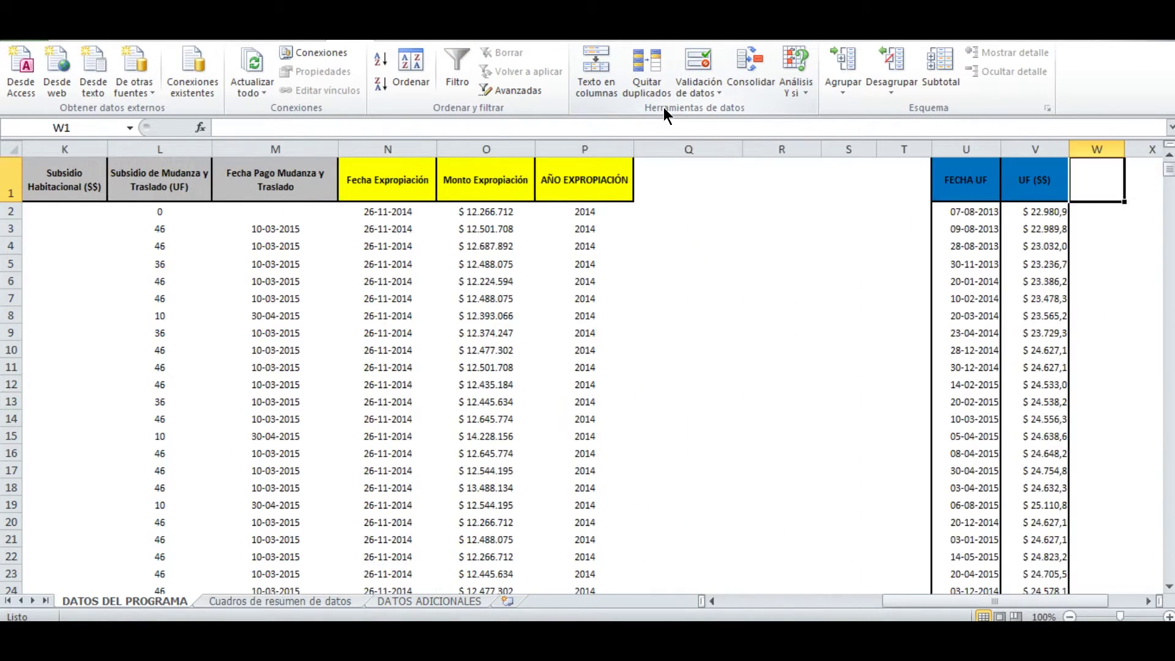
{"action": "key", "text": "Left"}
{"action": "key", "text": "Left"}
{"action": "key", "text": "Left"}
{"action": "key", "text": "Left"}
{"action": "key", "text": "Left"}
{"action": "key", "text": "Right"}
{"action": "key", "text": "Right"}
{"action": "key", "text": "Right"}
{"action": "key", "text": "Right"}
{"action": "key", "text": "Right"}
{"action": "key", "text": "Right"}
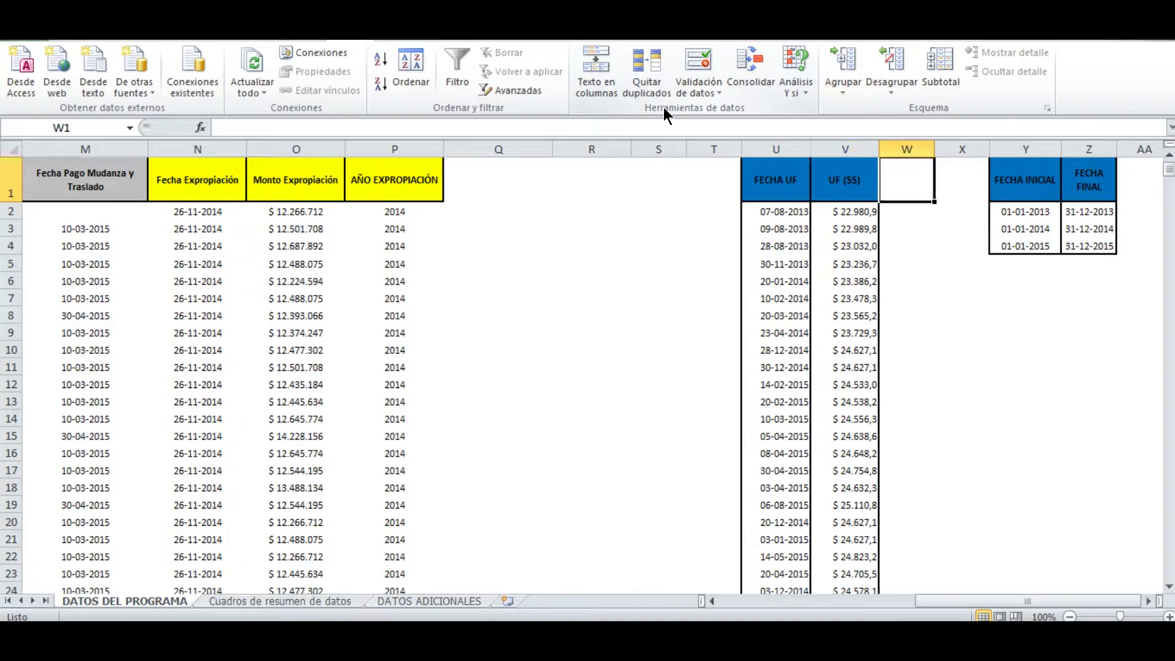
{"action": "key", "text": "Right"}
{"action": "key", "text": "Right"}
{"action": "key", "text": "Left"}
{"action": "key", "text": "Left"}
{"action": "key", "text": "Left"}
{"action": "key", "text": "Down"}
{"action": "key", "text": "Right"}
{"action": "key", "text": "Up"}
{"action": "key", "text": "Left"}
{"action": "key", "text": "Left"}
{"action": "key", "text": "Left"}
{"action": "key", "text": "Left"}
{"action": "key", "text": "Left"}
{"action": "key", "text": "Left"}
{"action": "key", "text": "Left"}
{"action": "key", "text": "Left"}
{"action": "key", "text": "Left"}
{"action": "key", "text": "Left"}
{"action": "key", "text": "Left"}
{"action": "key", "text": "Left"}
{"action": "key", "text": "Left"}
{"action": "key", "text": "Left"}
{"action": "key", "text": "Left"}
{"action": "key", "text": "Left"}
{"action": "key", "text": "Left"}
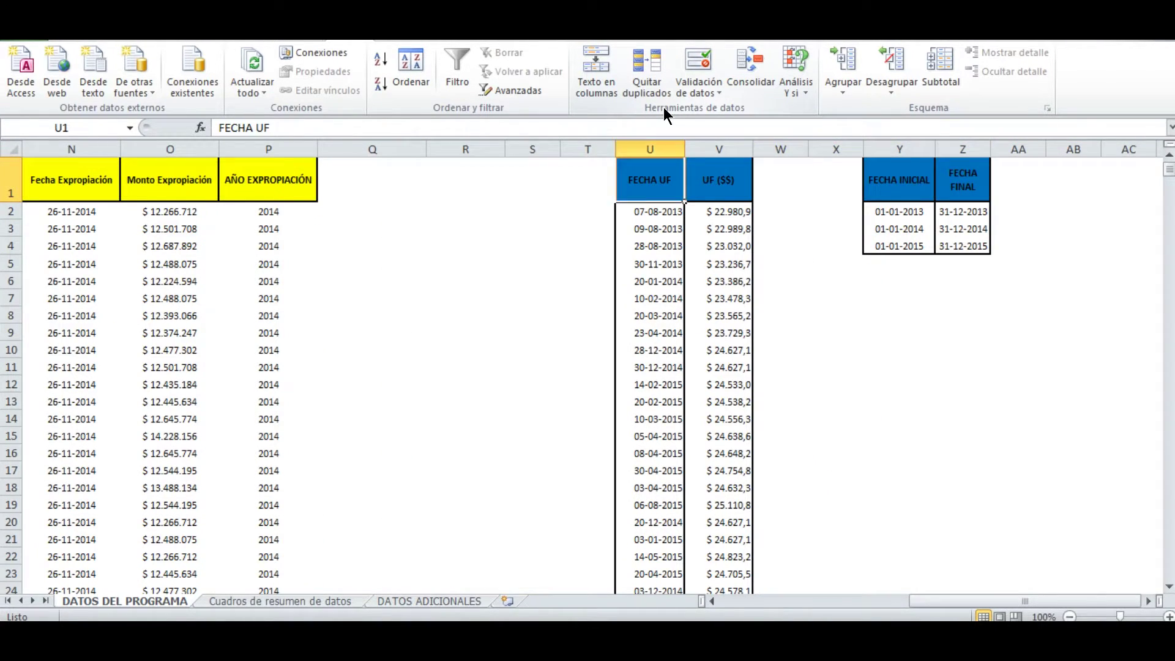
{"action": "key", "text": "Left"}
{"action": "key", "text": "Left"}
{"action": "key", "text": "Left"}
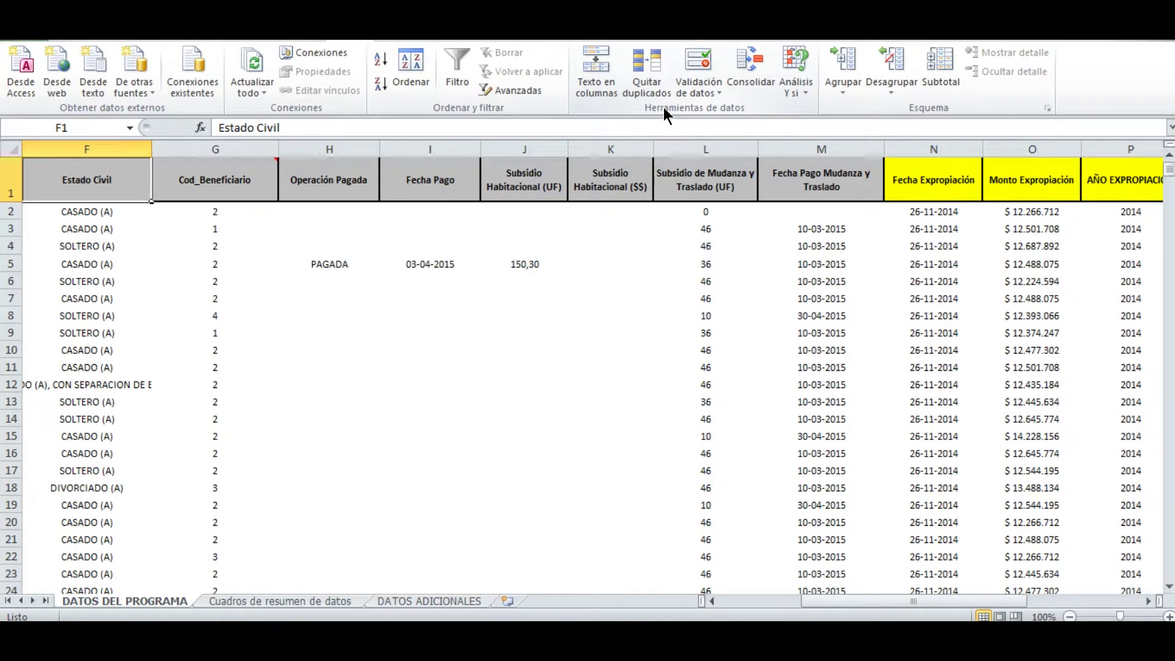
Step: In E6 of the summary sheet, start a SUMAR.SI.CONJUNTO formula summing the absolute range $O$2:$O$1357 of DATOS DEL PROGRAMA
{"action": "key", "text": "ctrl+Page_Down"}
{"action": "key", "text": "Right"}
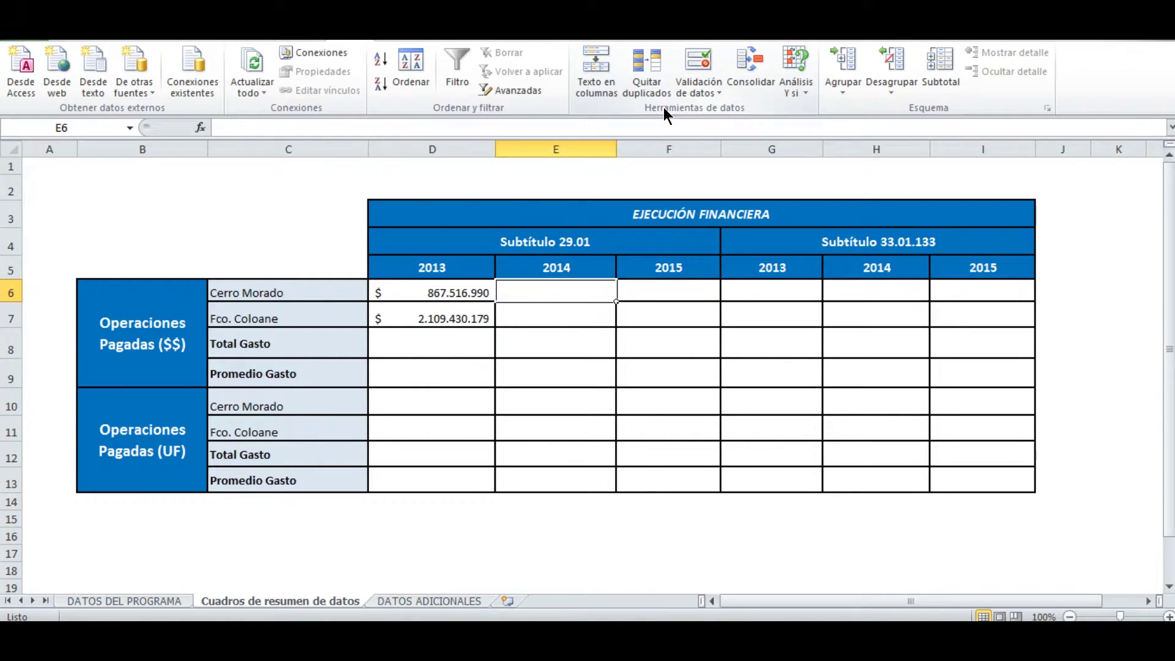
{"action": "type", "text": "+SUMAR"}
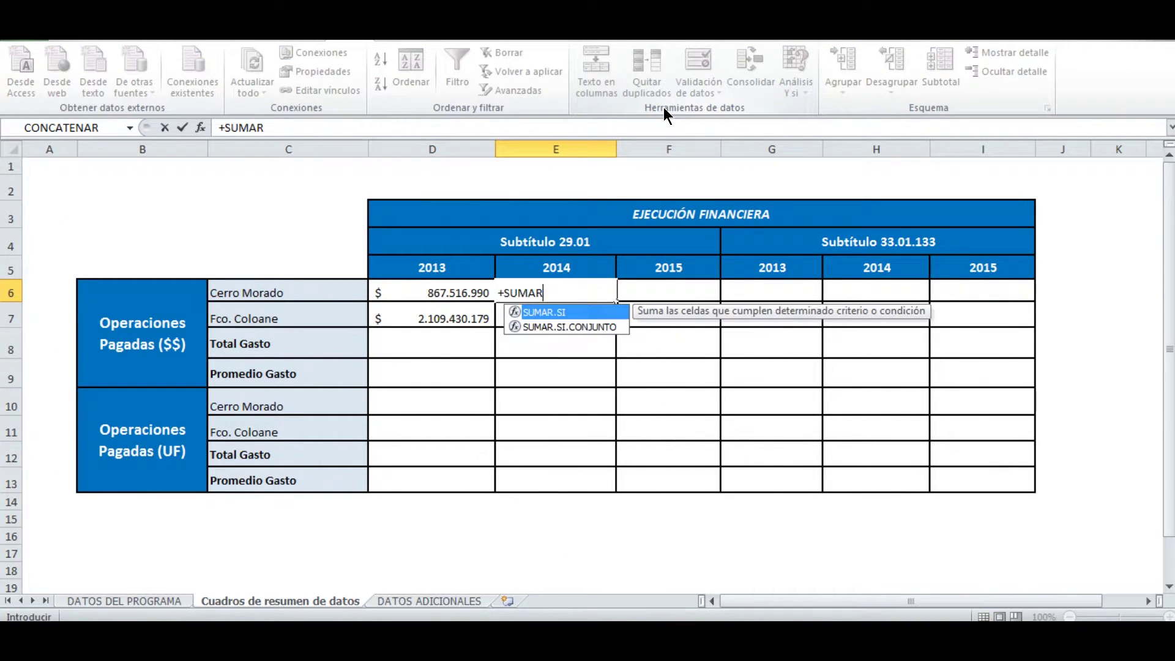
{"action": "type", "text": ".SI."}
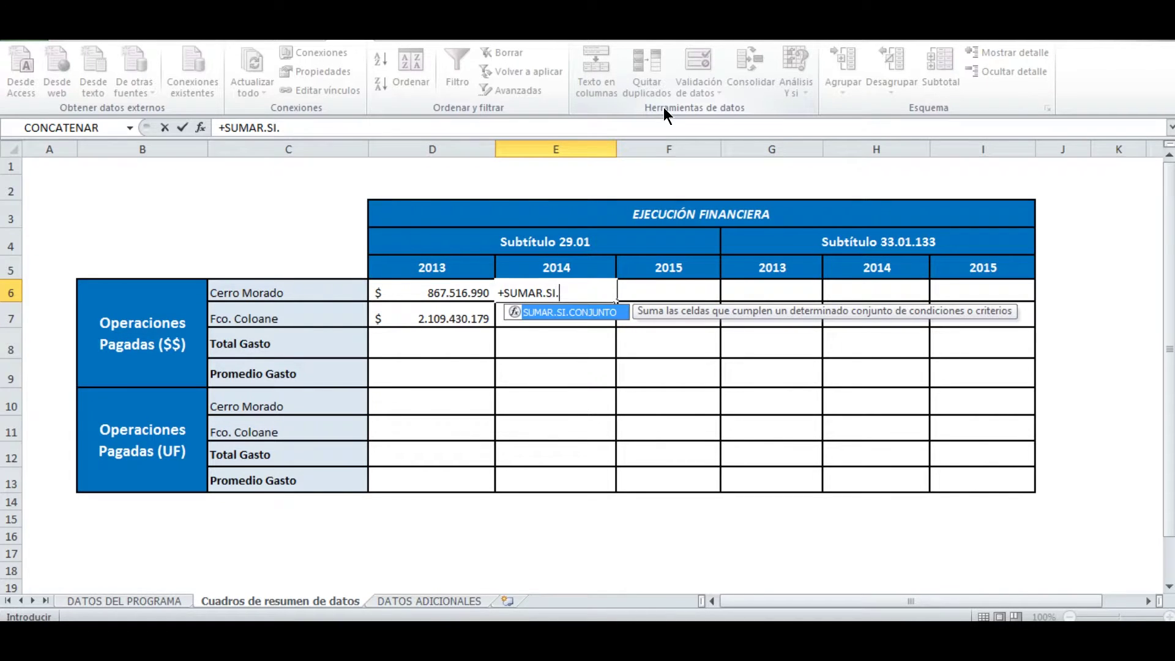
{"action": "type", "text": "CONJUNTO("}
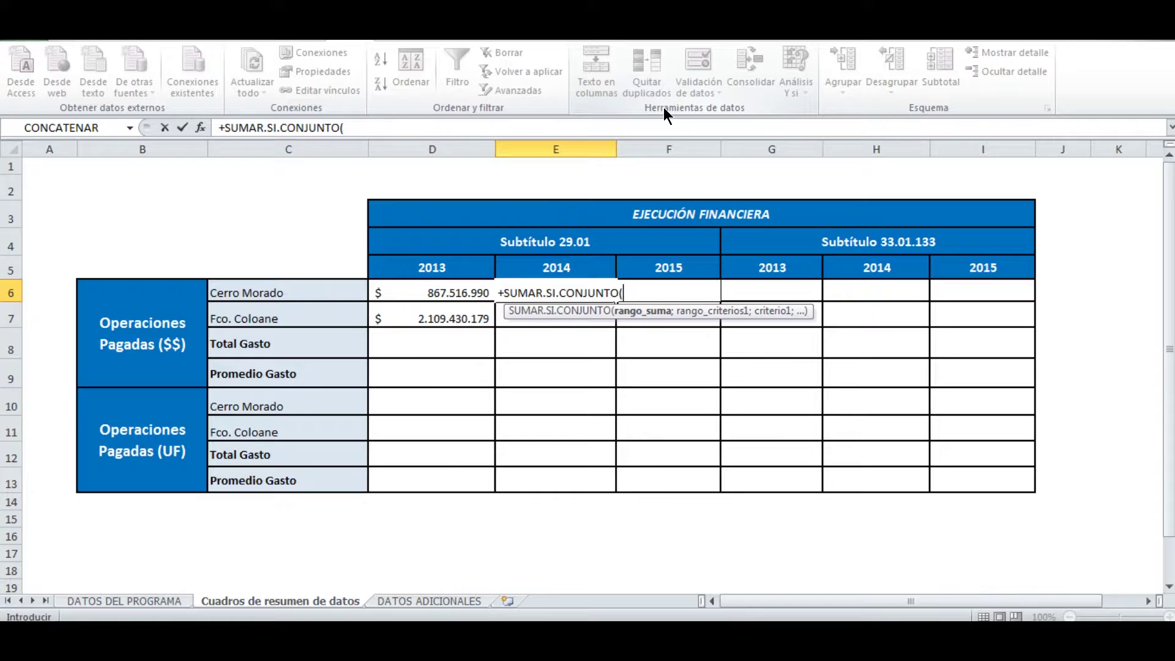
{"action": "key", "text": "ctrl+Page_Up"}
{"action": "key", "text": "Right"}
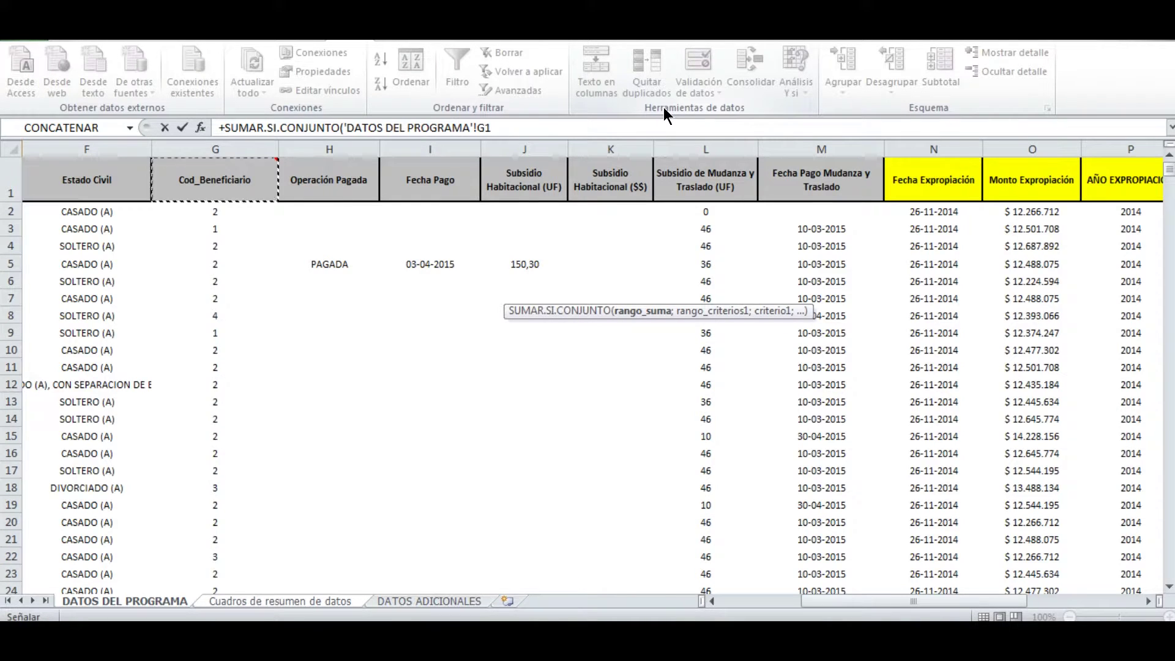
{"action": "key", "text": "ctrl+Right"}
{"action": "key", "text": "Left"}
{"action": "key", "text": "Left"}
{"action": "key", "text": "Right"}
{"action": "key", "text": "Down"}
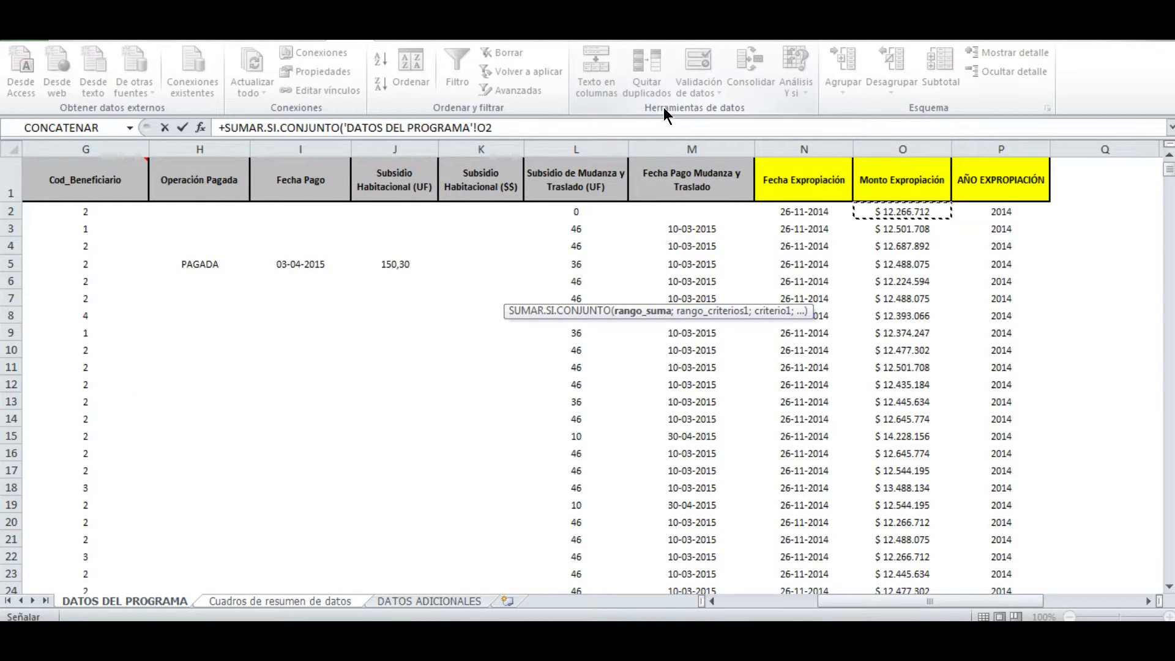
{"action": "key", "text": "ctrl+shift+Down"}
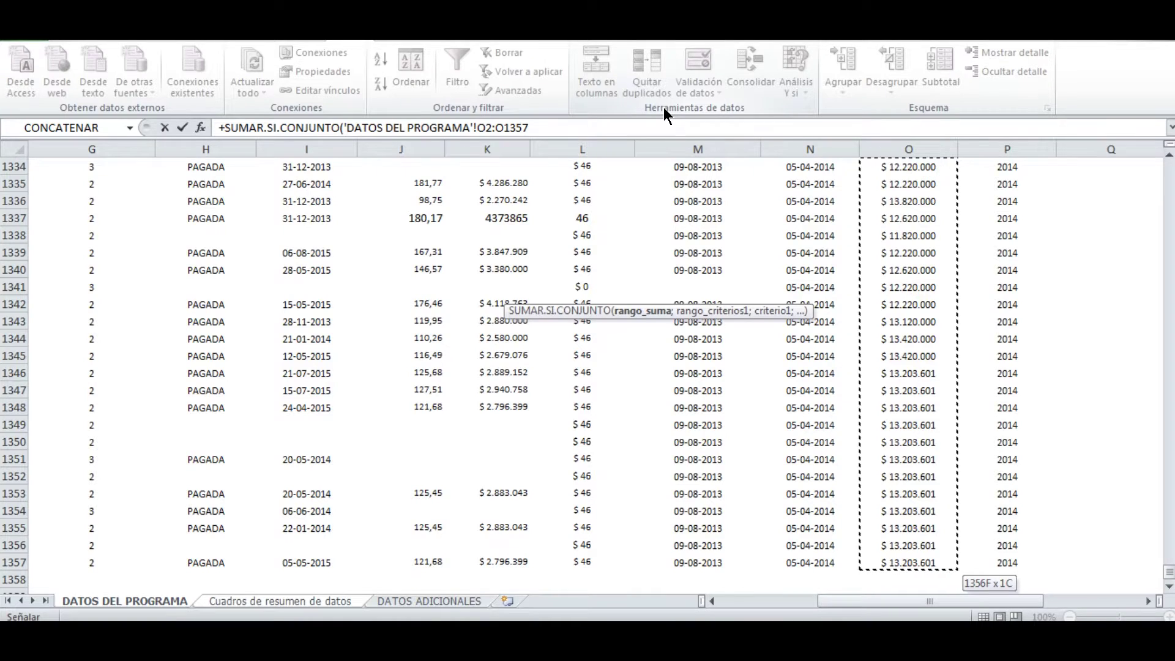
{"action": "key", "text": "F4"}
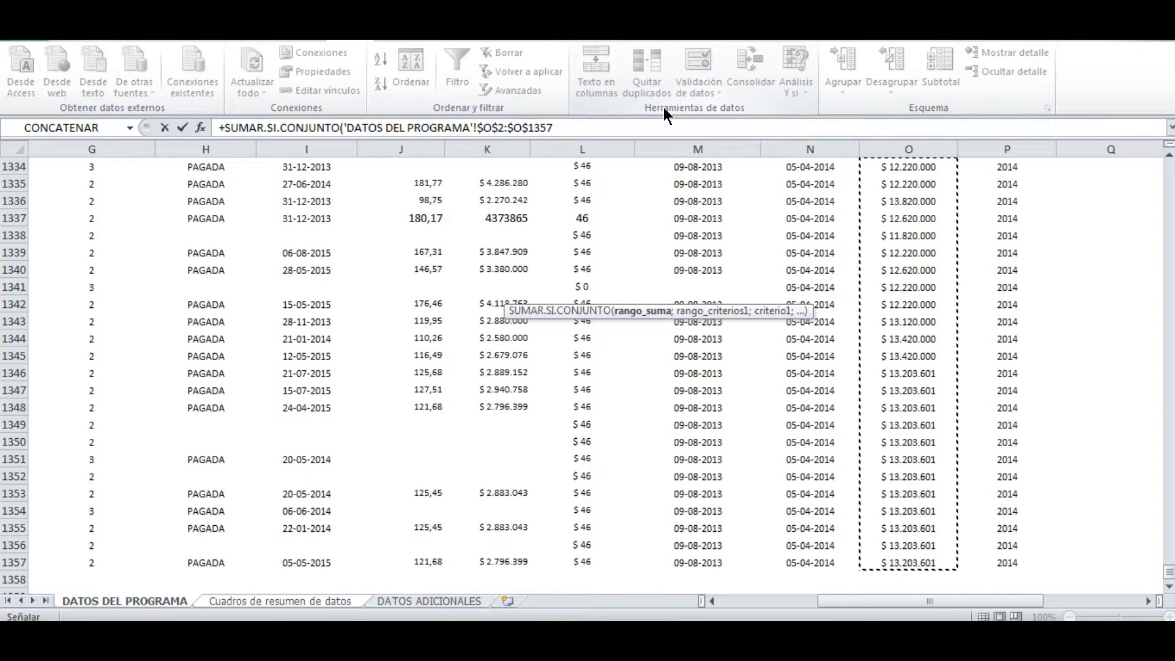
Step: Add the población range $A$2:$A$1357 as the first criteria range, with "CERRO MORADO" as its criterion
{"action": "type", "text": ";"}
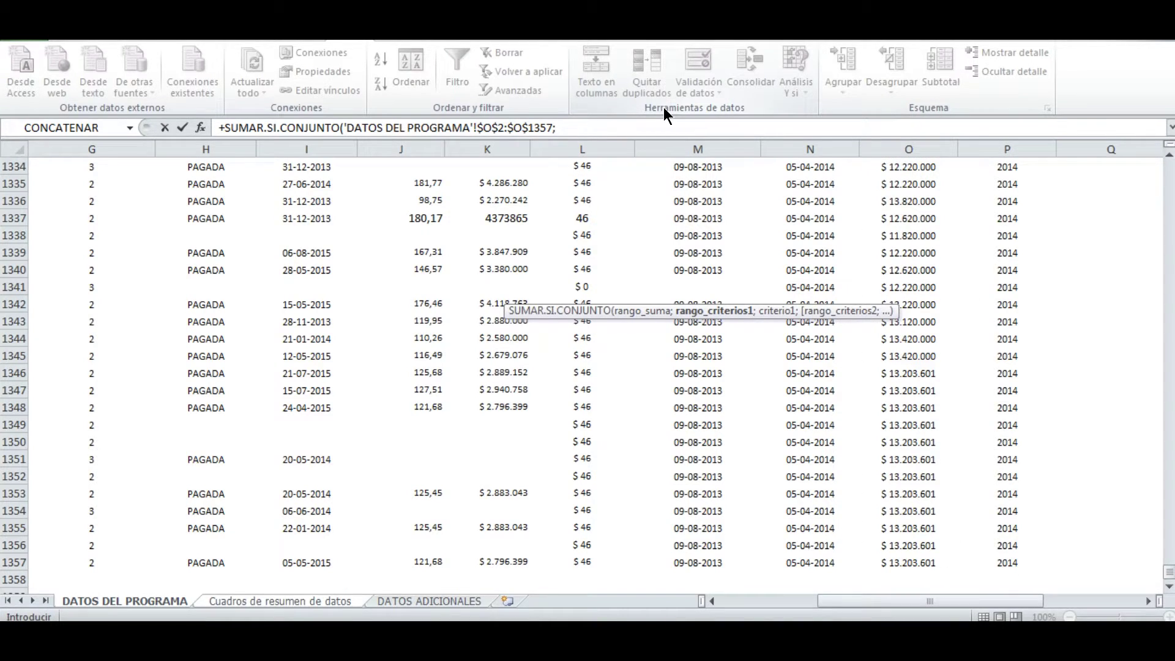
{"action": "key", "text": "Right"}
{"action": "key", "text": "Right"}
{"action": "key", "text": "Right"}
{"action": "key", "text": "Right"}
{"action": "key", "text": "Right"}
{"action": "key", "text": "Right"}
{"action": "key", "text": "Right"}
{"action": "key", "text": "Right"}
{"action": "key", "text": "Right"}
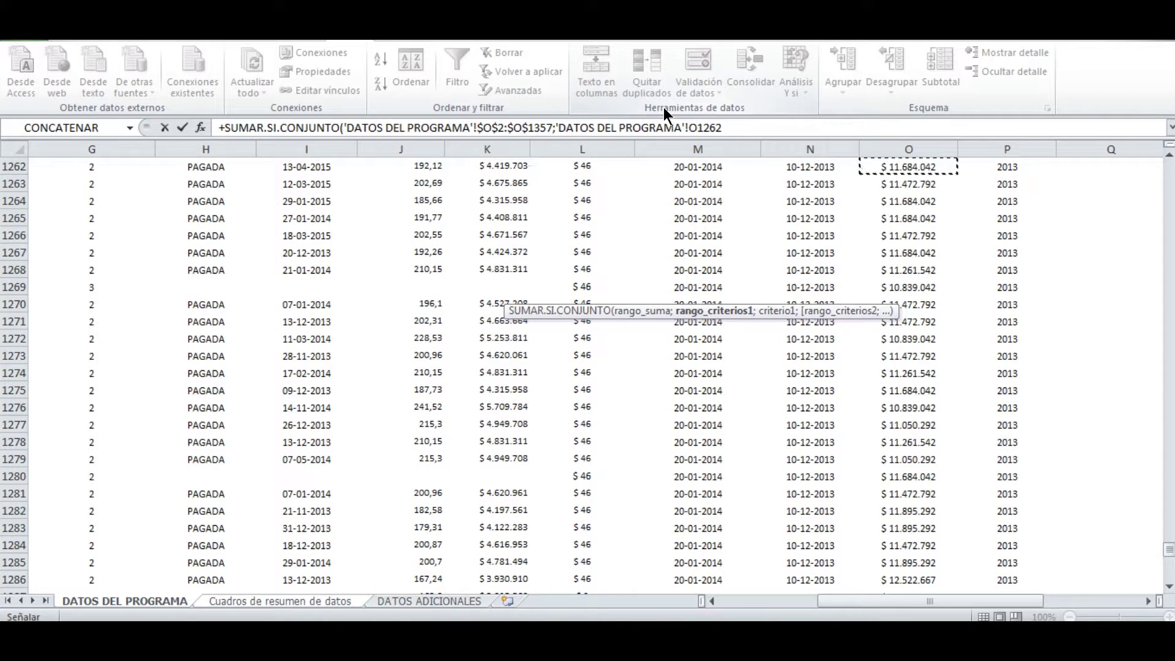
{"action": "key", "text": "ctrl+Up"}
{"action": "key", "text": "ctrl+Left"}
{"action": "key", "text": "Down"}
{"action": "key", "text": "shift+Down"}
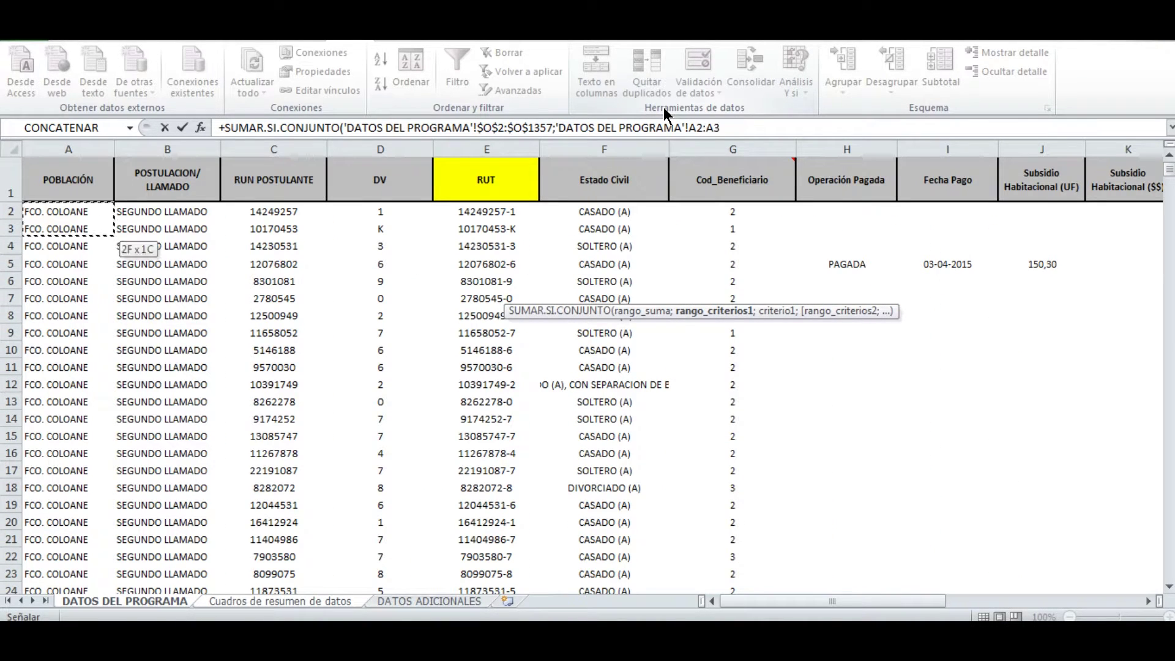
{"action": "key", "text": "ctrl+shift+Down"}
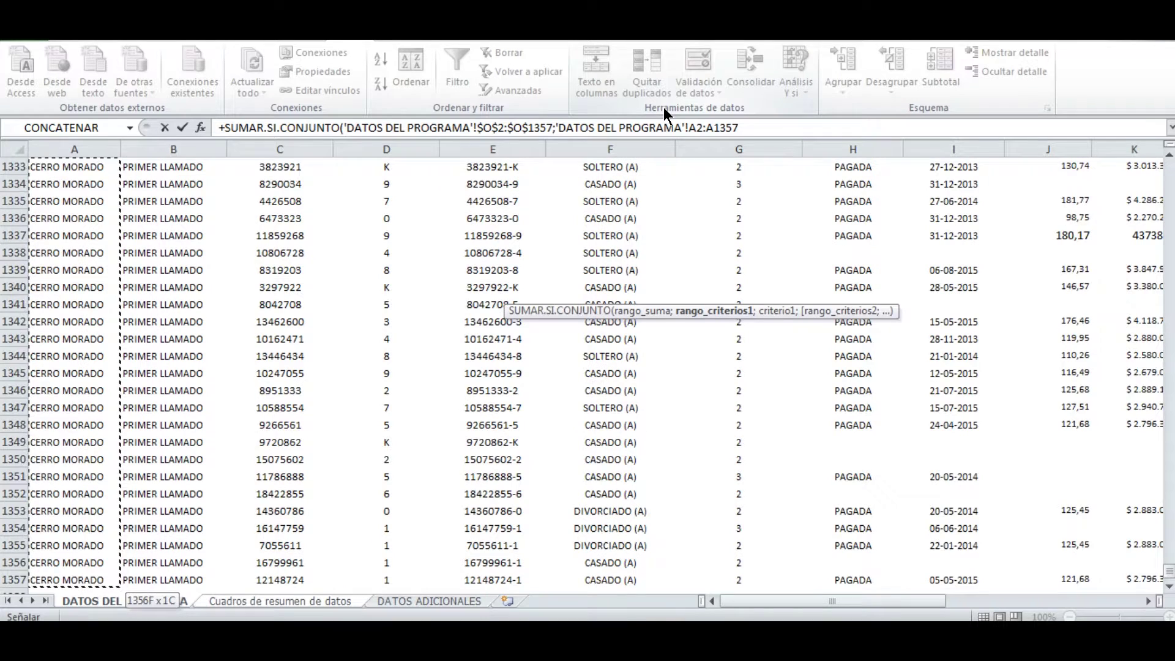
{"action": "key", "text": "F4"}
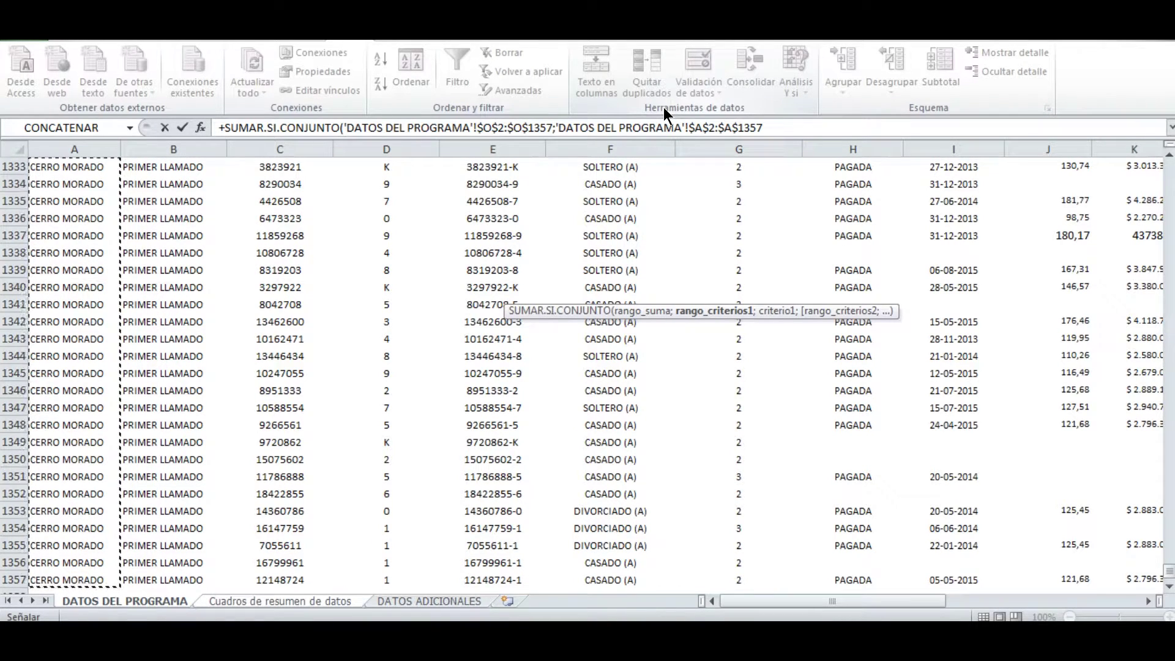
{"action": "type", "text": ";\"CERRO MORADO\""}
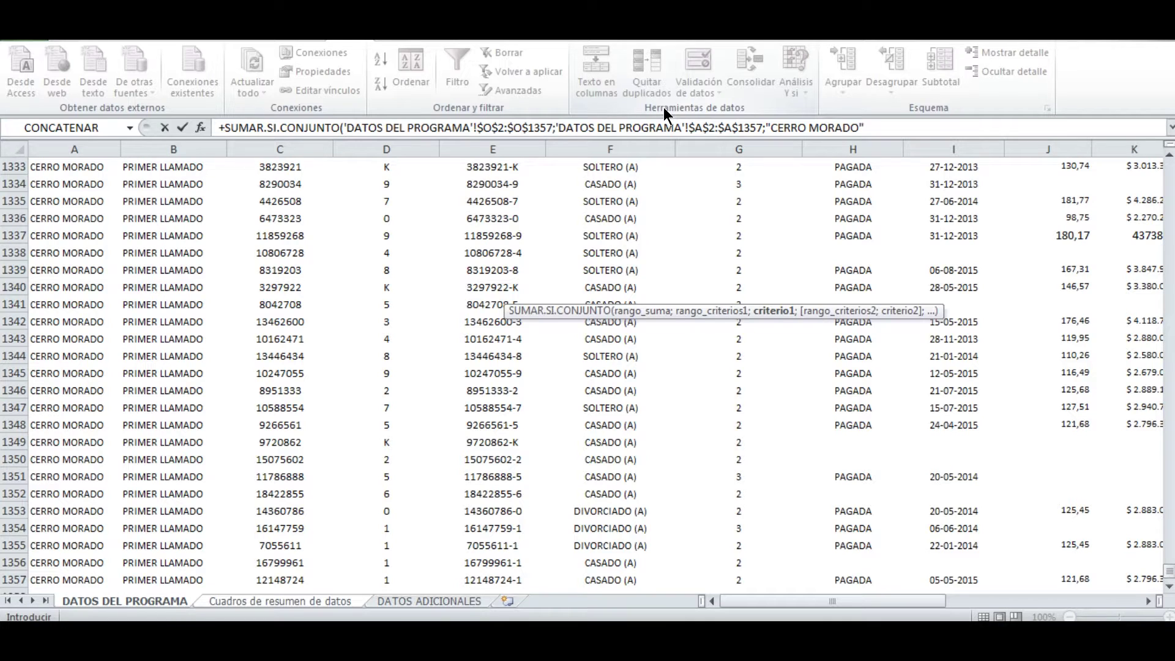
Step: Add the Fecha Expropiación range $N$2:$N$1357 as the formula's second criteria range, with absolute references
{"action": "type", "text": ";"}
{"action": "key", "text": "ctrl+Home"}
{"action": "key", "text": "Right"}
{"action": "key", "text": "Right"}
{"action": "key", "text": "Right"}
{"action": "key", "text": "Right"}
{"action": "key", "text": "Right"}
{"action": "key", "text": "Right"}
{"action": "key", "text": "Right"}
{"action": "key", "text": "Right"}
{"action": "key", "text": "Right"}
{"action": "key", "text": "Right"}
{"action": "key", "text": "Right"}
{"action": "key", "text": "Right"}
{"action": "key", "text": "Right"}
{"action": "key", "text": "Right"}
{"action": "key", "text": "Right"}
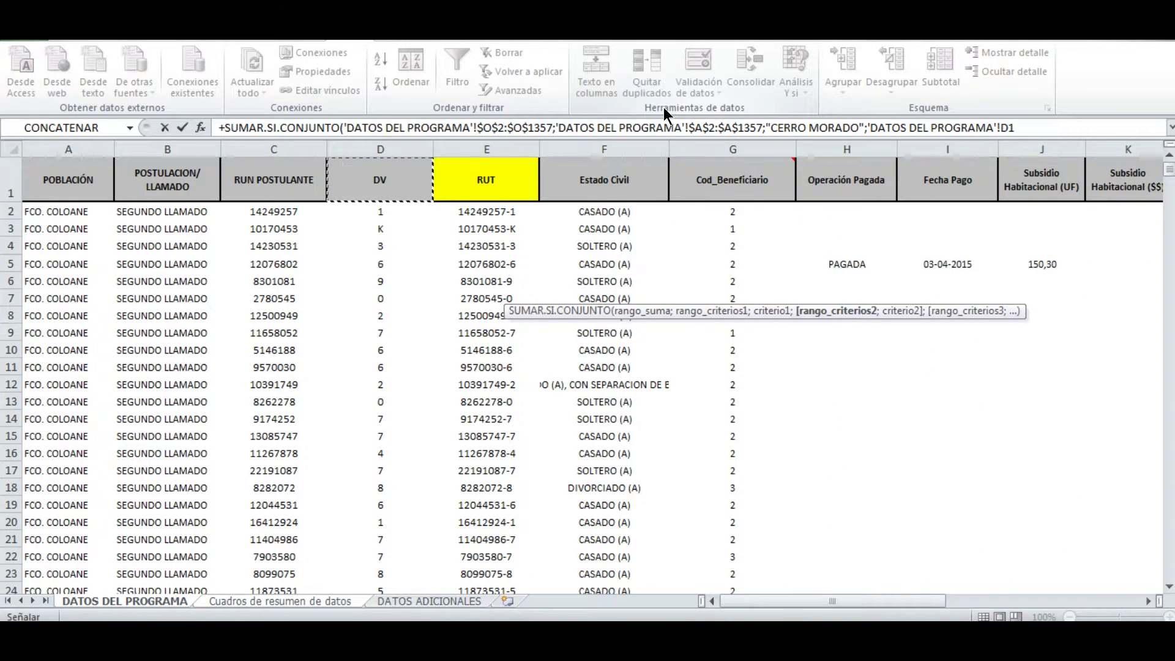
{"action": "key", "text": "Left"}
{"action": "key", "text": "Left"}
{"action": "key", "text": "Down"}
{"action": "key", "text": "ctrl+shift+Down"}
{"action": "key", "text": "shift+Down"}
{"action": "key", "text": "shift+Up"}
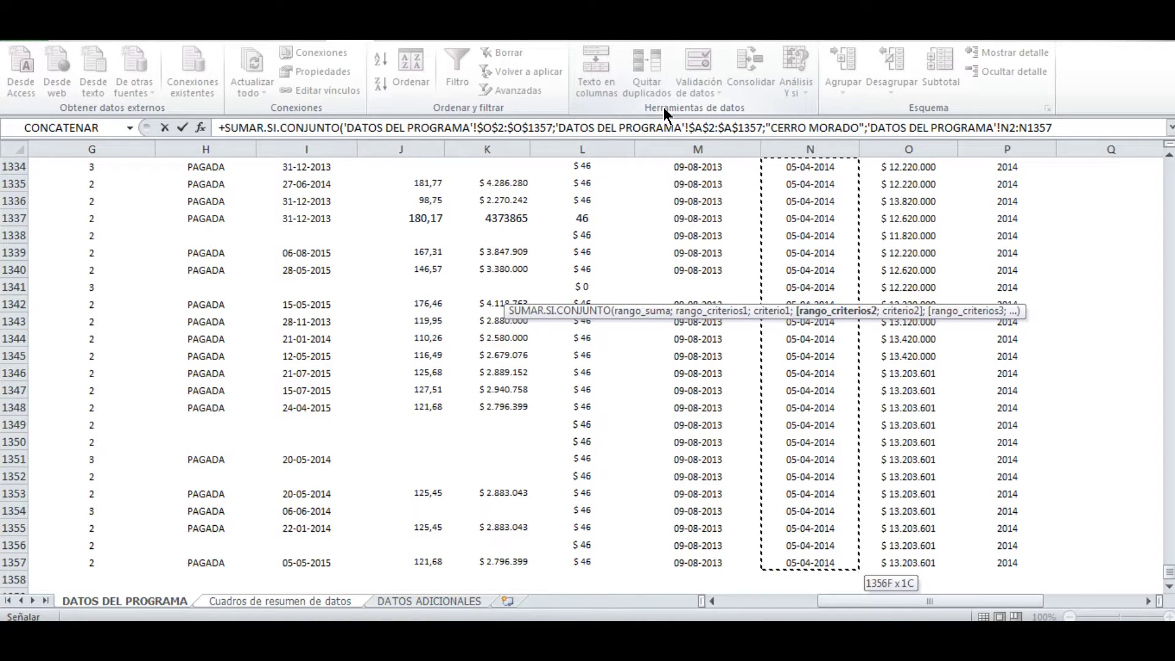
{"action": "key", "text": "F4"}
Step: Set the second criterion to ">="& joined with the 2013 initial date in $Y$2, expanding the formula bar to show the whole formula
{"action": "type", "text": ";\">=\"&"}
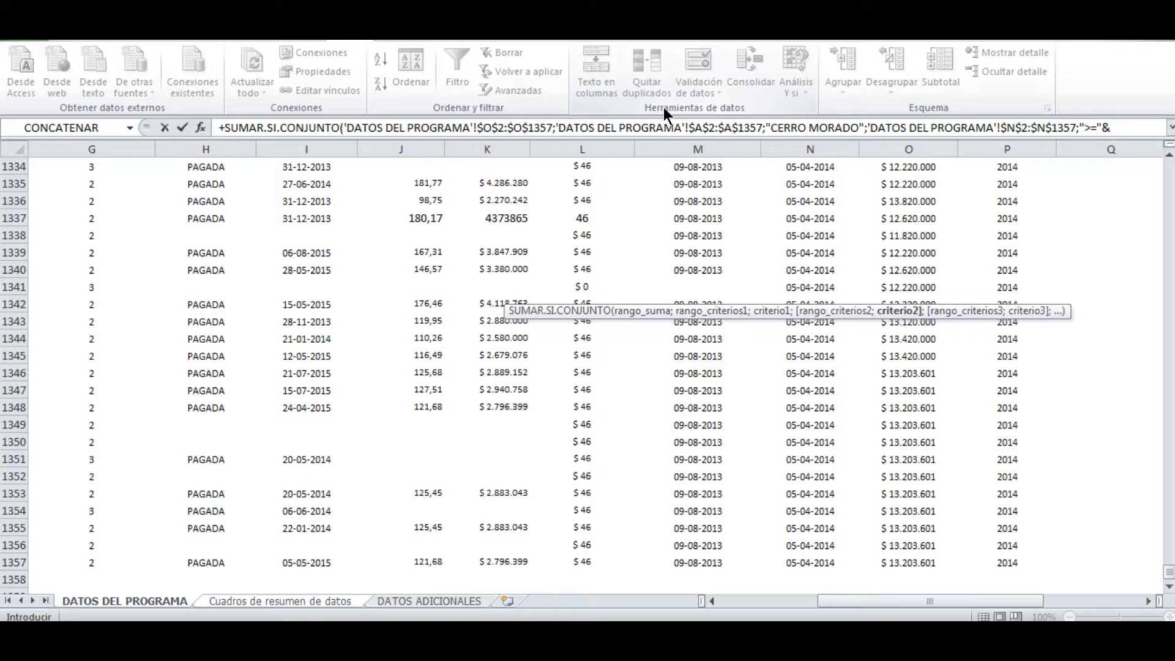
{"action": "key", "text": "Up"}
{"action": "key", "text": "Up"}
{"action": "key", "text": "Up"}
{"action": "key", "text": "Up"}
{"action": "key", "text": "Up"}
{"action": "key", "text": "Up"}
{"action": "key", "text": "Up"}
{"action": "key", "text": "Up"}
{"action": "key", "text": "Up"}
{"action": "key", "text": "Up"}
{"action": "key", "text": "Up"}
{"action": "key", "text": "Up"}
{"action": "key", "text": "Up"}
{"action": "key", "text": "Up"}
{"action": "key", "text": "Up"}
{"action": "key", "text": "Up"}
{"action": "key", "text": "Up"}
{"action": "key", "text": "Up"}
{"action": "key", "text": "Up"}
{"action": "key", "text": "Up"}
{"action": "key", "text": "Right"}
{"action": "key", "text": "Right"}
{"action": "key", "text": "Right"}
{"action": "key", "text": "ctrl+Up"}
{"action": "key", "text": "Right"}
{"action": "key", "text": "Right"}
{"action": "key", "text": "Right"}
{"action": "key", "text": "Right"}
{"action": "key", "text": "Right"}
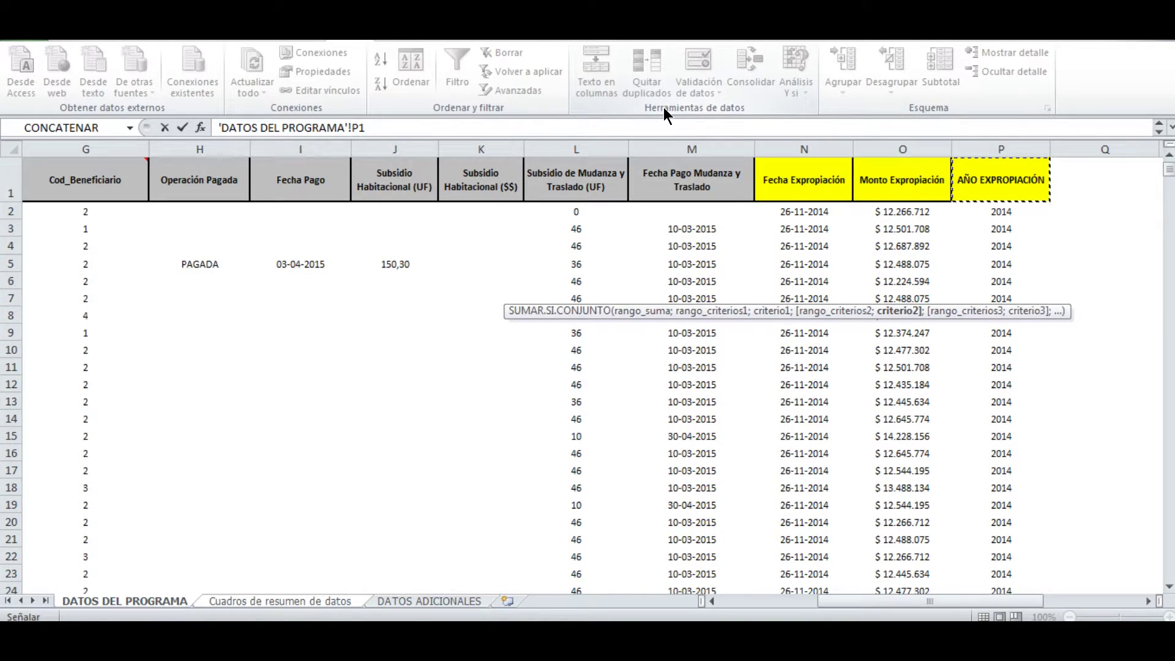
{"action": "key", "text": "Down"}
{"action": "key", "text": "Left"}
{"action": "key", "text": "Left"}
{"action": "key", "text": "Left"}
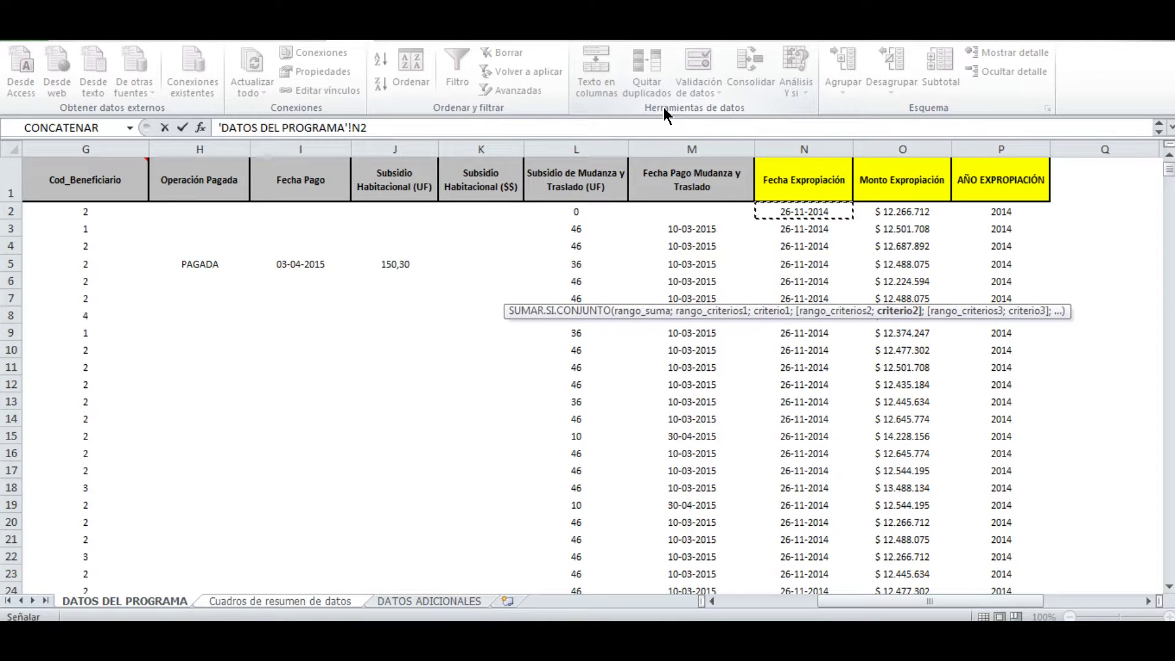
{"action": "left_click", "coordinate": [1170, 127]}
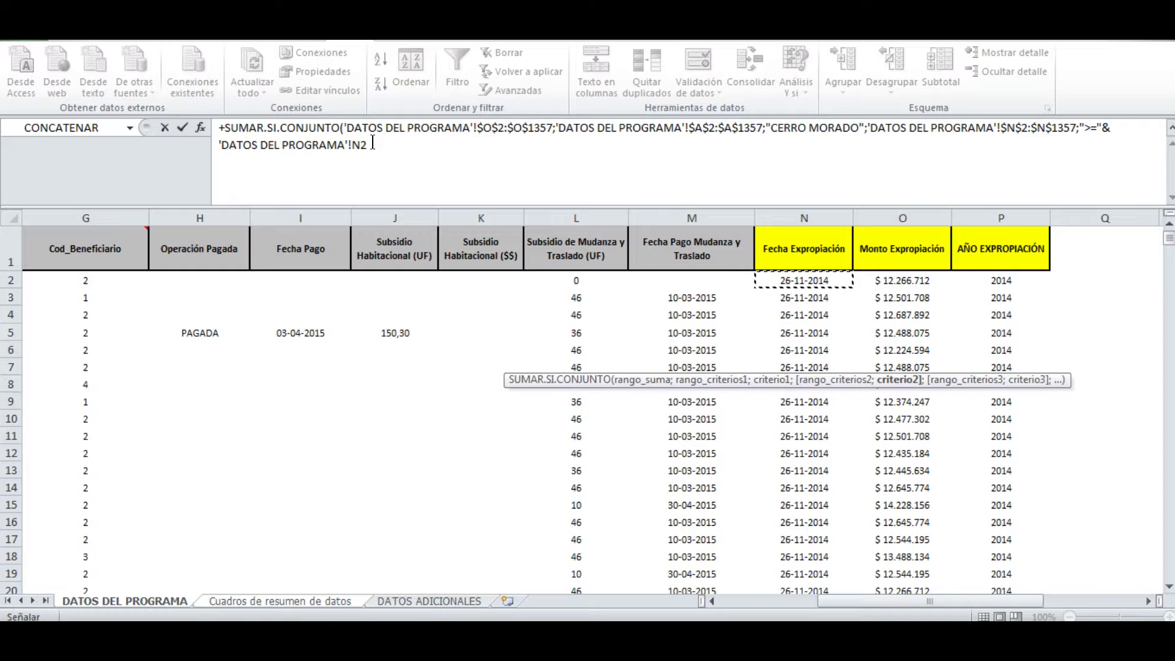
{"action": "key", "text": "Right"}
{"action": "key", "text": "Right"}
{"action": "key", "text": "Left"}
{"action": "key", "text": "Left"}
{"action": "key", "text": "Right"}
{"action": "key", "text": "Right"}
{"action": "key", "text": "Right"}
{"action": "key", "text": "Right"}
{"action": "key", "text": "Right"}
{"action": "key", "text": "Right"}
{"action": "key", "text": "Right"}
{"action": "key", "text": "Right"}
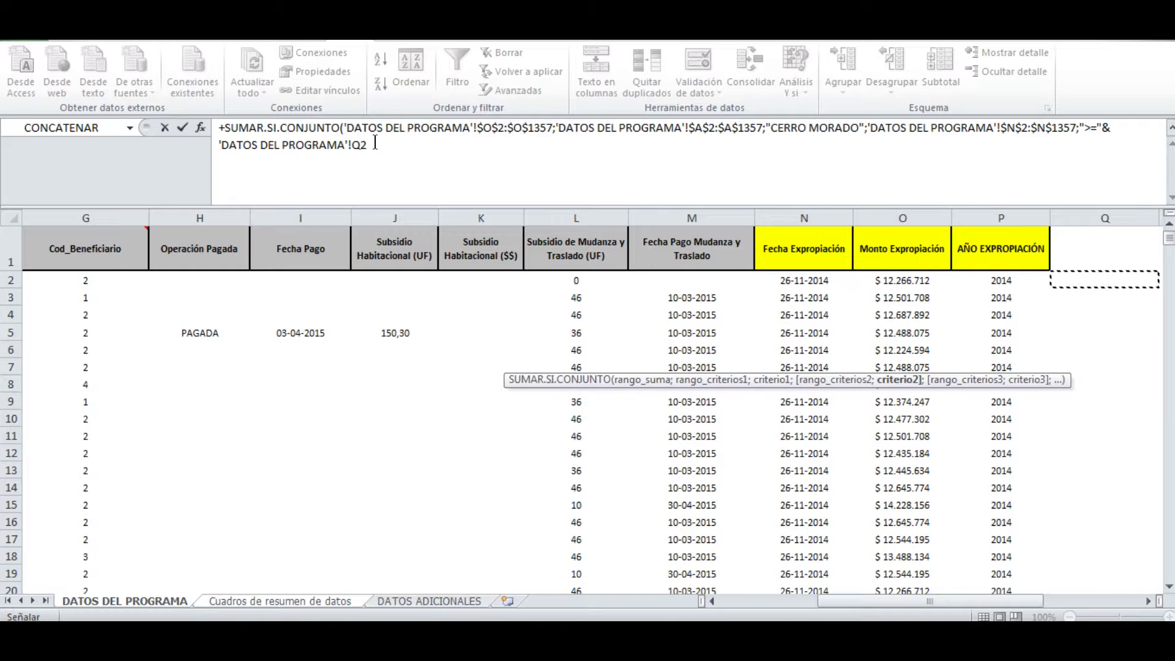
{"action": "key", "text": "Right"}
{"action": "key", "text": "Right"}
{"action": "key", "text": "Right"}
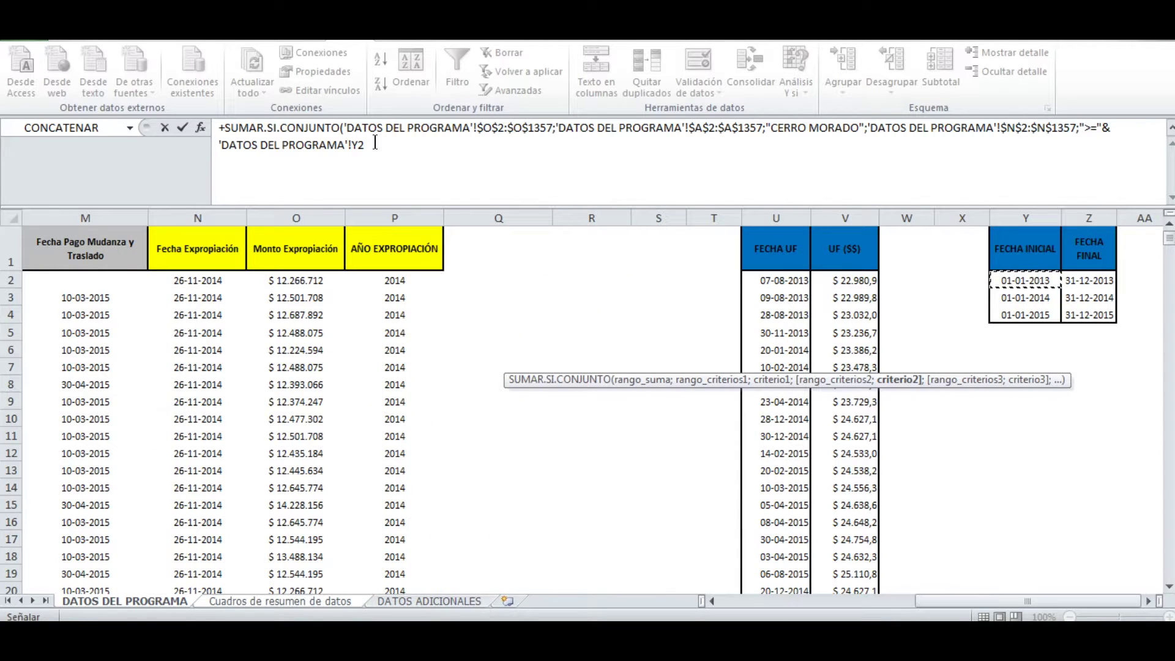
{"action": "key", "text": "F4"}
Step: Add the Fecha Expropiación range $N$2:$N$1357 again as the third criteria range, with absolute references
{"action": "type", "text": ";"}
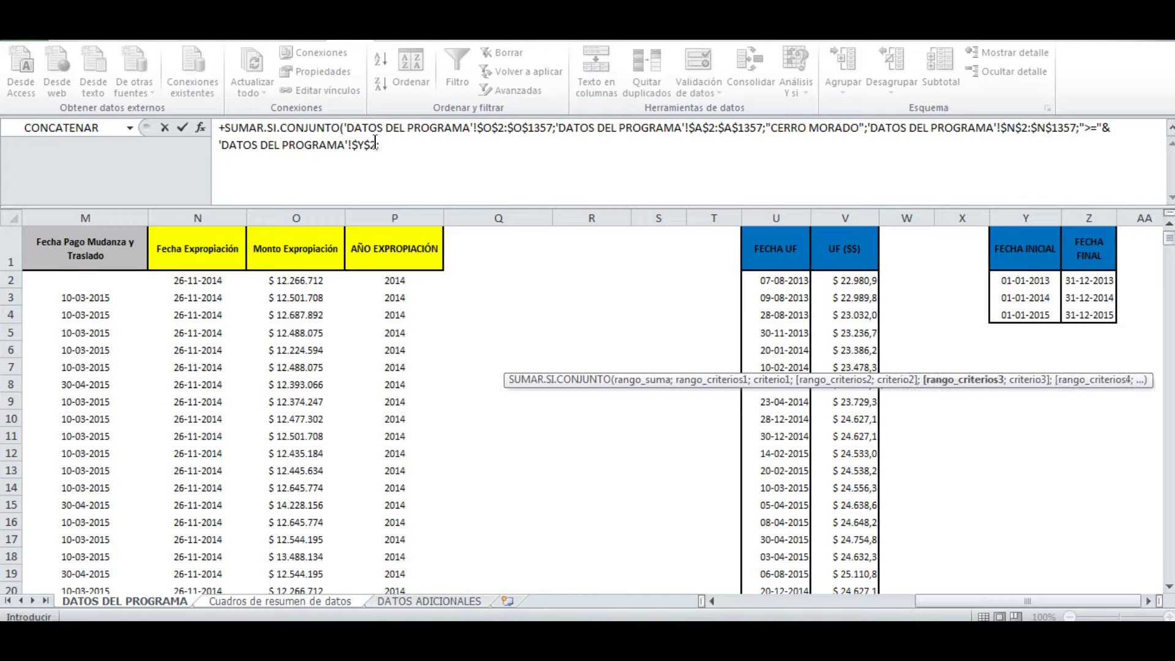
{"action": "key", "text": "Left"}
{"action": "key", "text": "Left"}
{"action": "key", "text": "Left"}
{"action": "key", "text": "Left"}
{"action": "key", "text": "Left"}
{"action": "key", "text": "Left"}
{"action": "key", "text": "Left"}
{"action": "key", "text": "Left"}
{"action": "key", "text": "Left"}
{"action": "key", "text": "Left"}
{"action": "key", "text": "Left"}
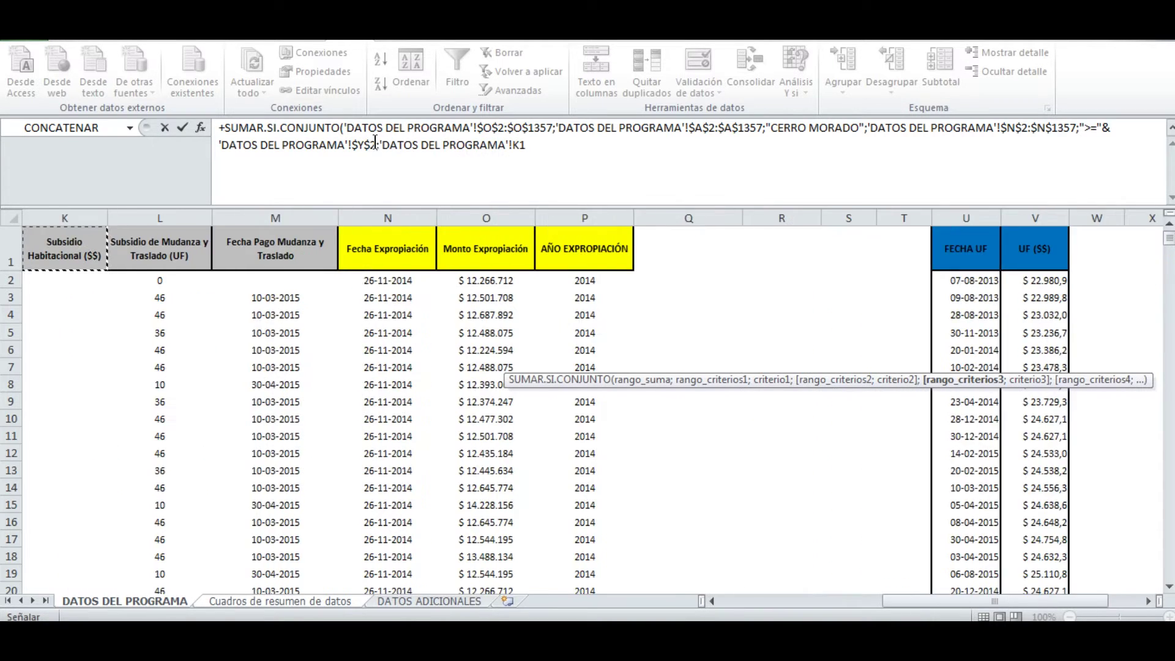
{"action": "key", "text": "Down"}
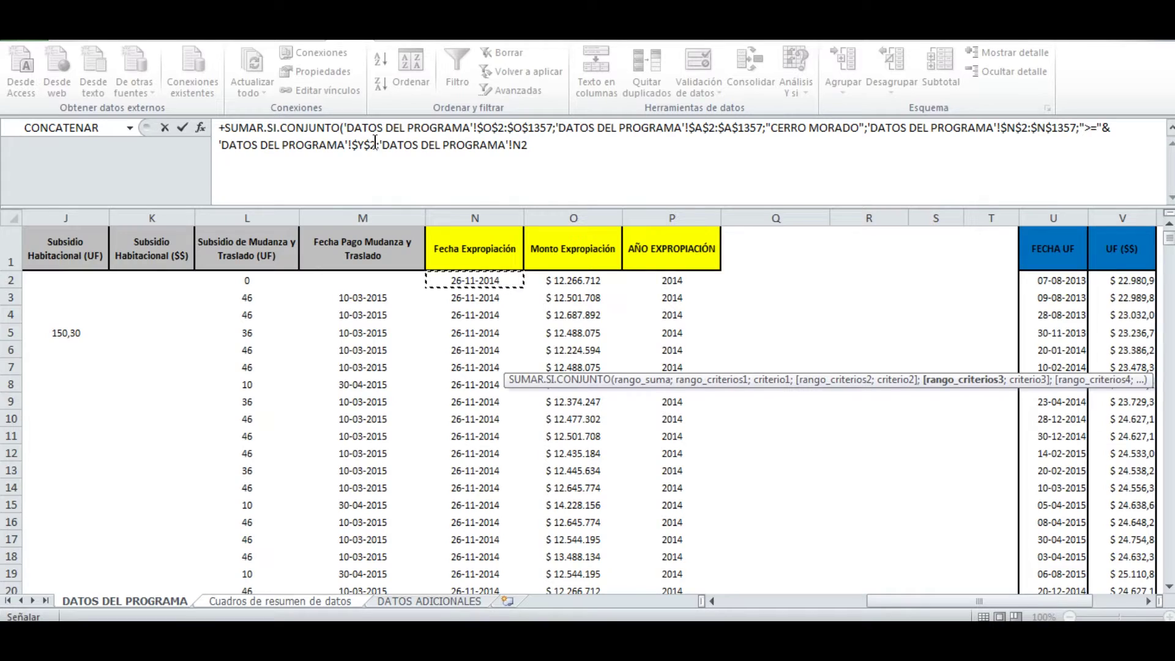
{"action": "key", "text": "ctrl+shift+Down"}
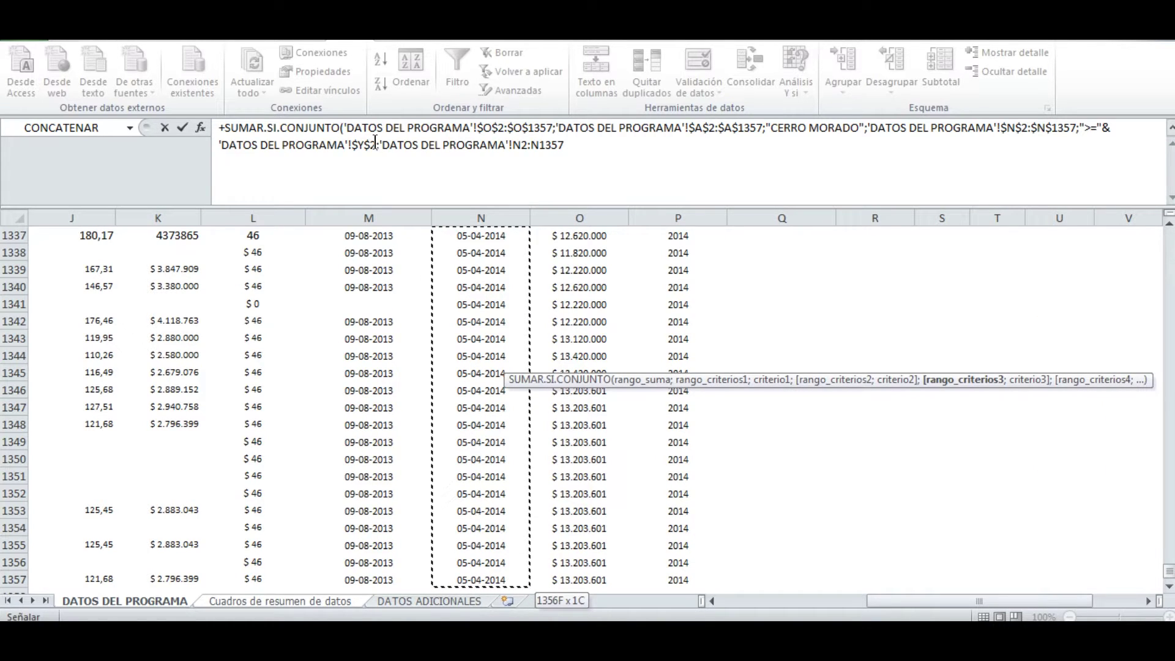
{"action": "key", "text": "F4"}
Step: Set the third criterion to "<="& joined with the 2013 final date in $Z$2, then close and enter the formula
{"action": "type", "text": ";\"<="}
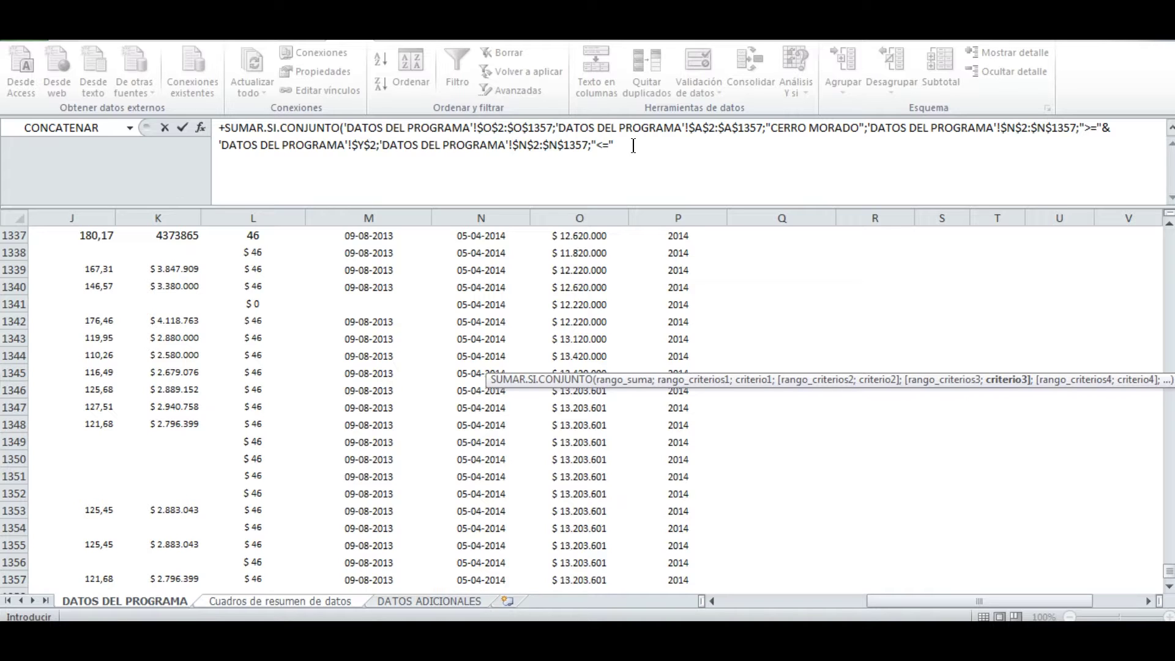
{"action": "key", "text": "Right"}
{"action": "key", "text": "Right"}
{"action": "key", "text": "Right"}
{"action": "key", "text": "Right"}
{"action": "key", "text": "Right"}
{"action": "key", "text": "Right"}
{"action": "key", "text": "Right"}
{"action": "key", "text": "Right"}
{"action": "key", "text": "Right"}
{"action": "key", "text": "Right"}
{"action": "key", "text": "Right"}
{"action": "key", "text": "Right"}
{"action": "key", "text": "Right"}
{"action": "key", "text": "Right"}
{"action": "key", "text": "Right"}
{"action": "key", "text": "Right"}
{"action": "key", "text": "Right"}
{"action": "key", "text": "Right"}
{"action": "key", "text": "Right"}
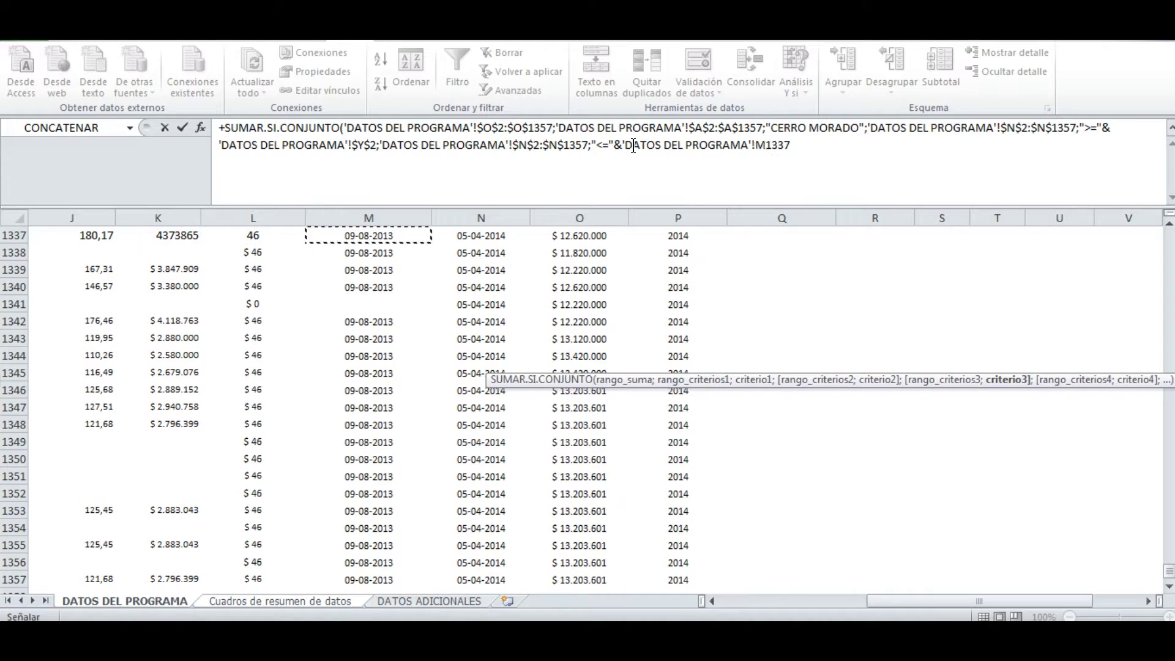
{"action": "key", "text": "ctrl+Up"}
{"action": "key", "text": "Left"}
{"action": "key", "text": "Left"}
{"action": "key", "text": "Left"}
{"action": "key", "text": "Left"}
{"action": "key", "text": "Left"}
{"action": "key", "text": "Down"}
{"action": "key", "text": "F4"}
{"action": "type", "text": ")"}
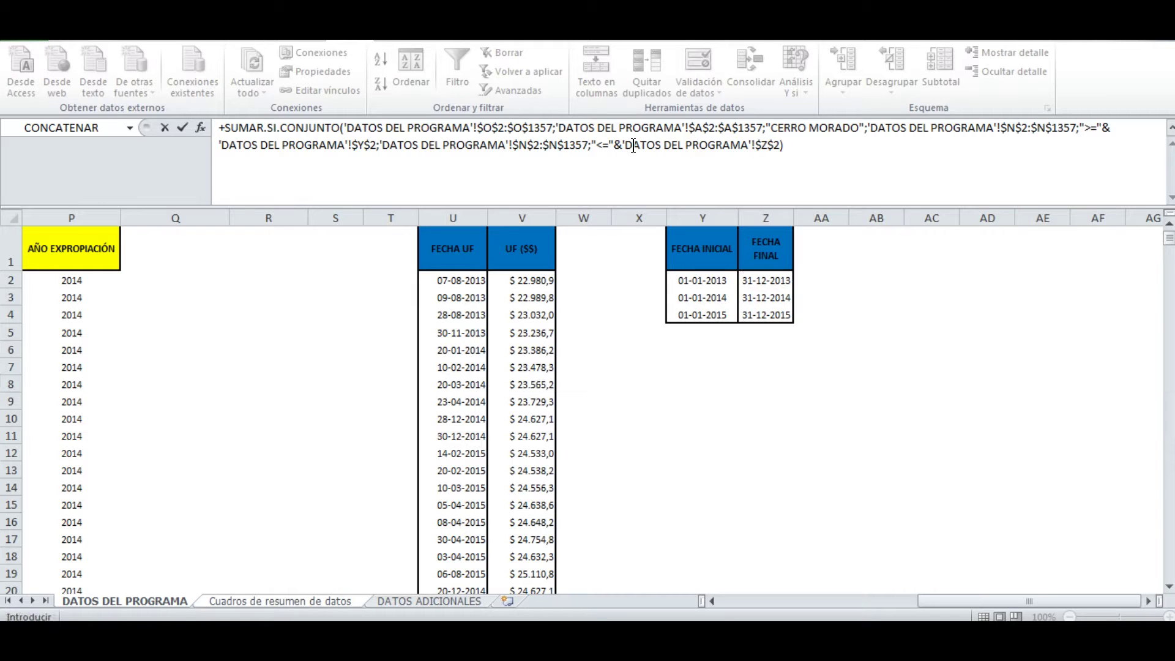
{"action": "key", "text": "Return"}
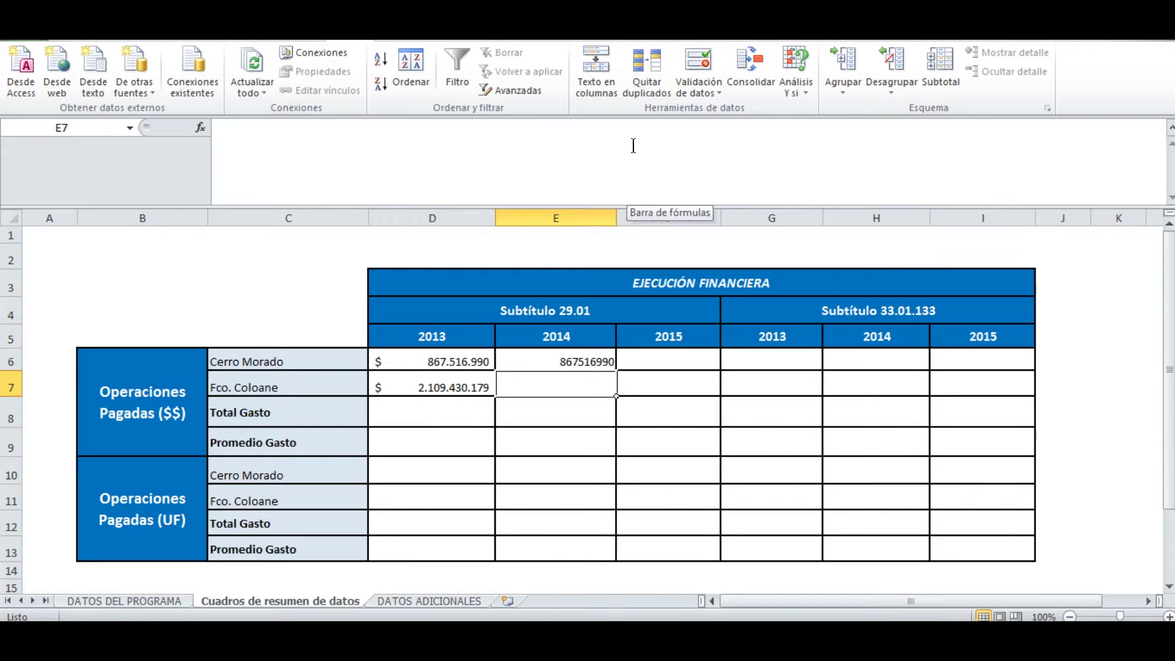
Step: Copy the currency format of the Cerro Morado 2013 total in D6 onto cell E6
{"action": "left_click", "coordinate": [555, 366]}
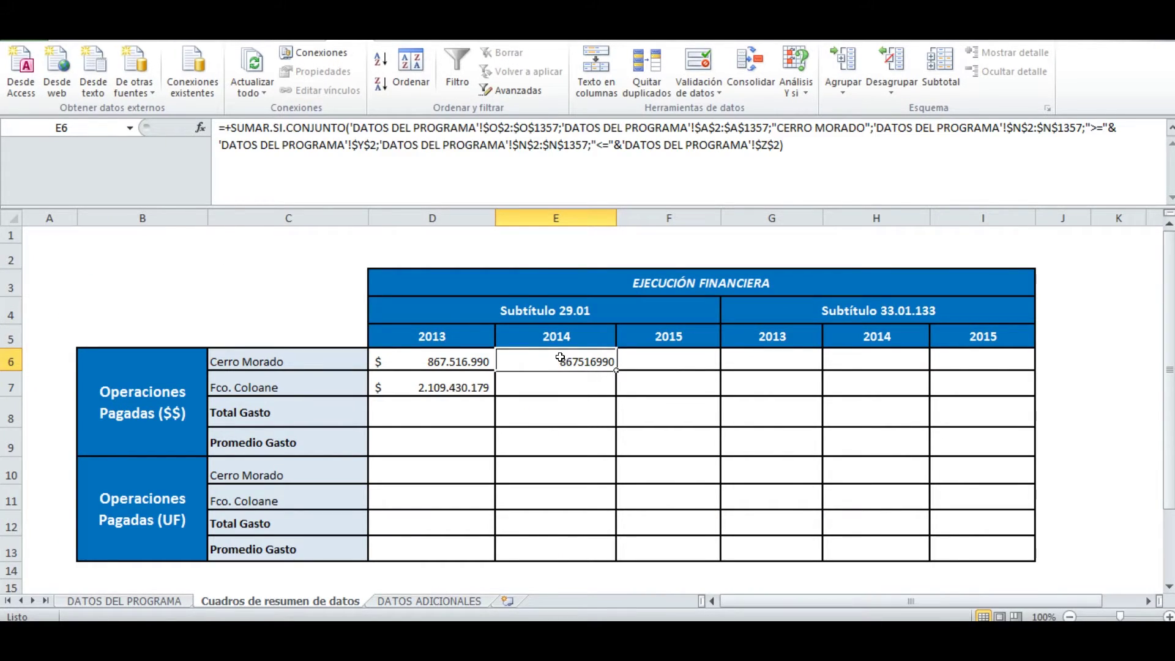
{"action": "left_click", "coordinate": [481, 359]}
{"action": "left_click", "coordinate": [73, 45]}
{"action": "left_click", "coordinate": [86, 90]}
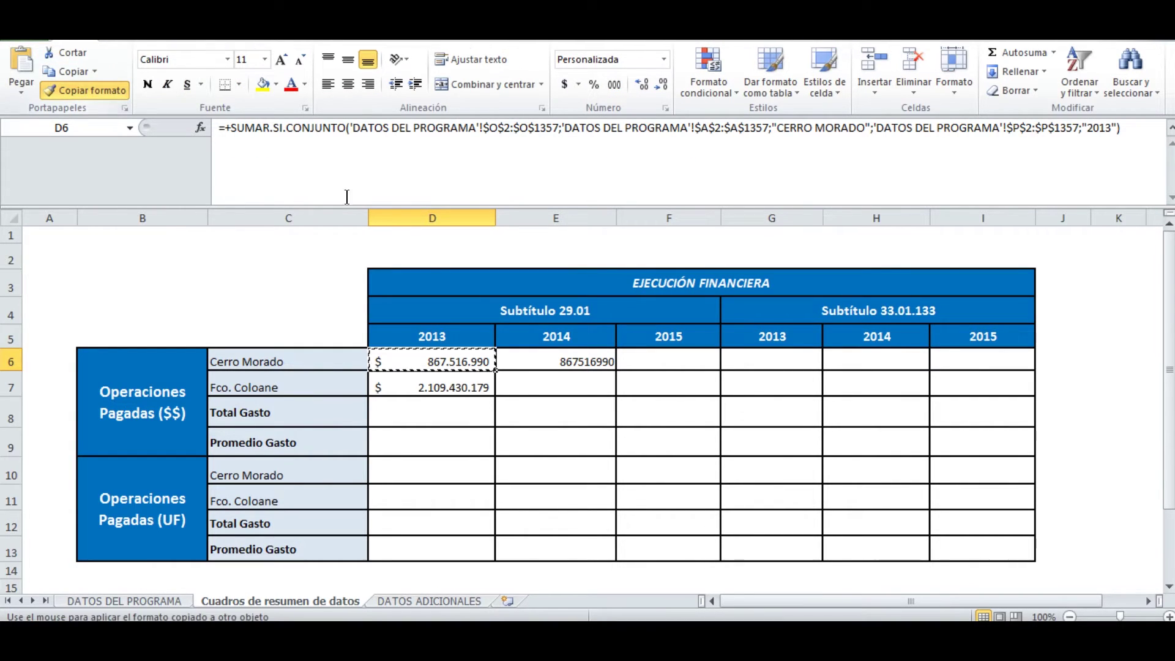
{"action": "left_click", "coordinate": [573, 362]}
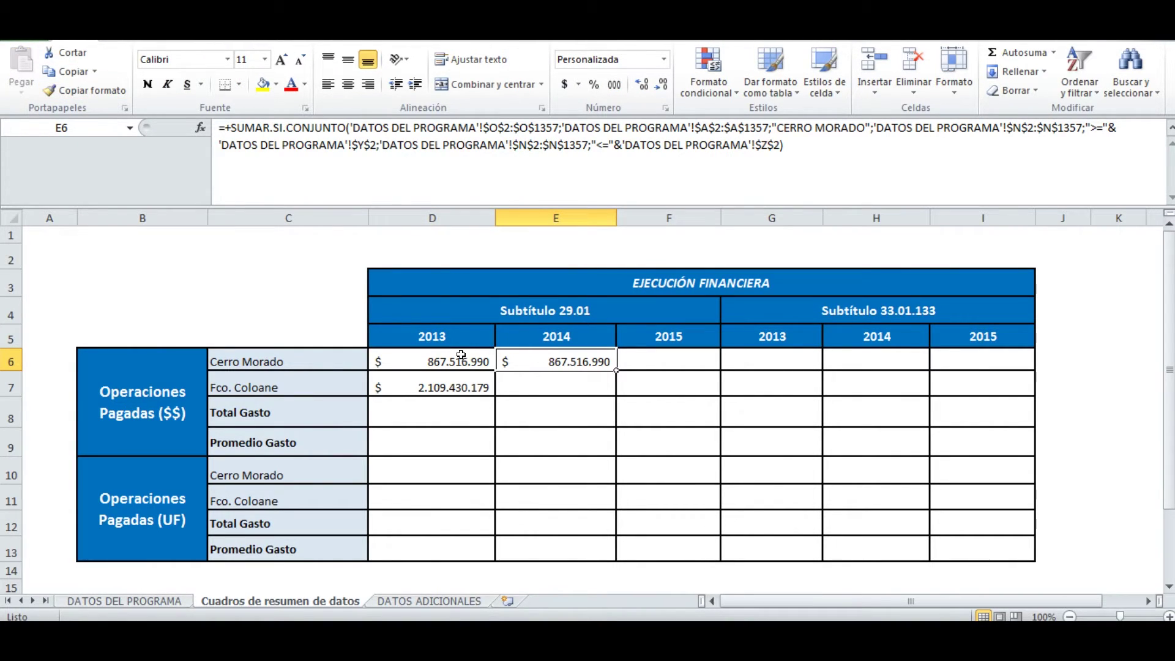
Step: Fill the 2014 Cerro Morado formula in E6 down to E7 and change E7's project criterion to "FCO. COLOANE"
{"action": "left_click_drag", "start_coordinate": [453, 355], "coordinate": [546, 359]}
{"action": "left_click", "coordinate": [546, 358]}
{"action": "left_click_drag", "start_coordinate": [614, 368], "coordinate": [613, 394]}
{"action": "left_click", "coordinate": [606, 387]}
{"action": "left_click_drag", "start_coordinate": [777, 128], "coordinate": [864, 118]}
{"action": "type", "text": "FCO"}
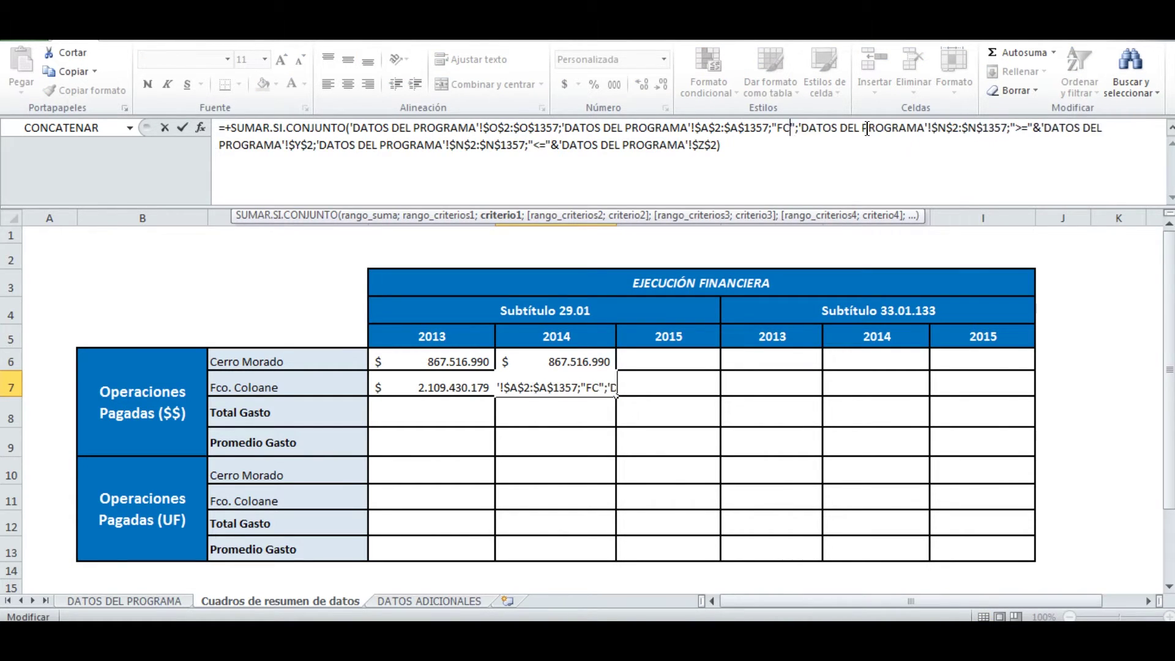
{"action": "type", "text": ". COLOANE"}
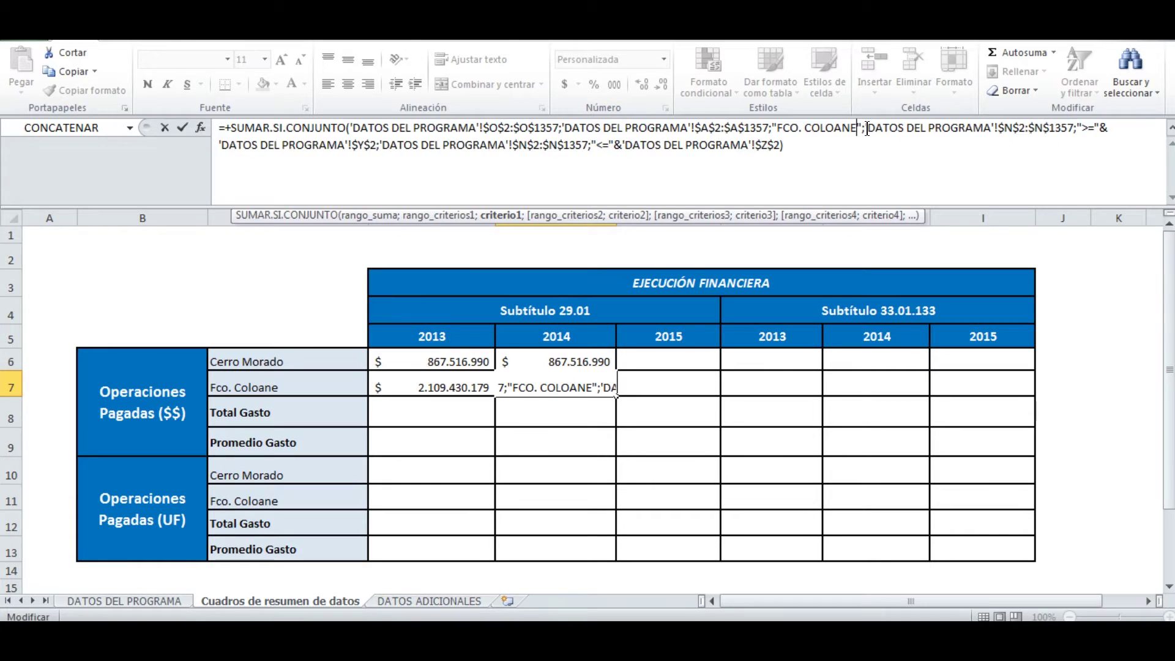
{"action": "key", "text": "Return"}
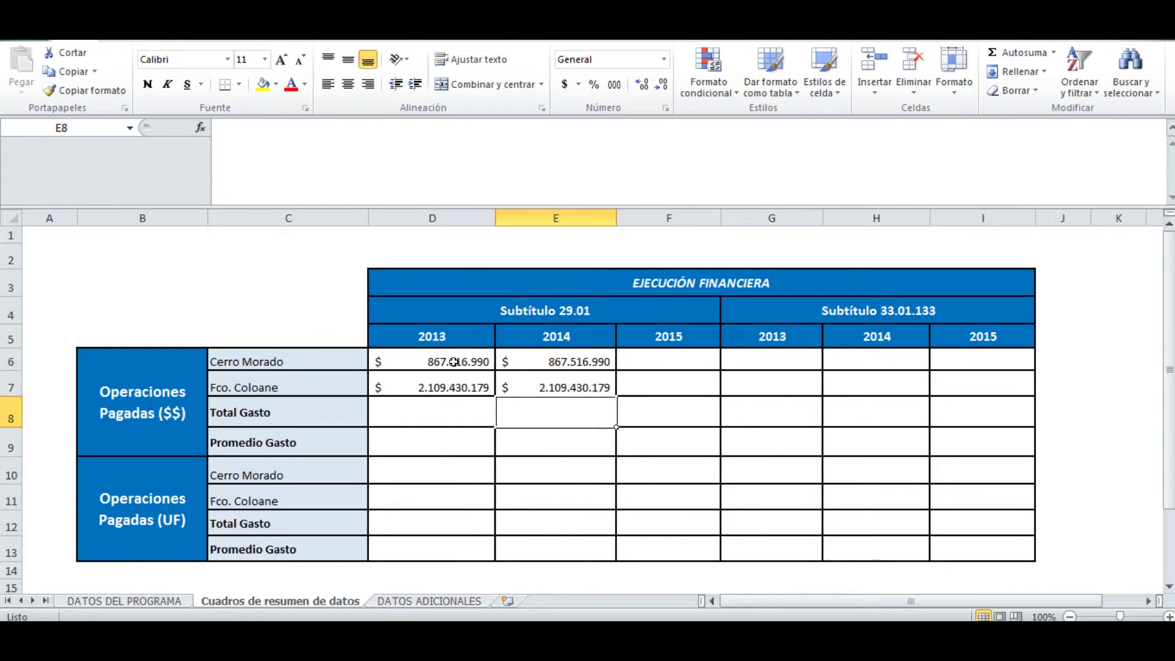
Step: Point the date criteria of the 2014 Cerro Morado formula in E6 to the initial date $Y$3 and final date $Z$3
{"action": "left_click_drag", "start_coordinate": [454, 358], "coordinate": [456, 387]}
{"action": "mouse_move", "coordinate": [527, 361]}
{"action": "left_mouse_down"}
{"action": "mouse_move", "coordinate": [530, 386]}
{"action": "mouse_move", "coordinate": [527, 352]}
{"action": "left_mouse_up"}
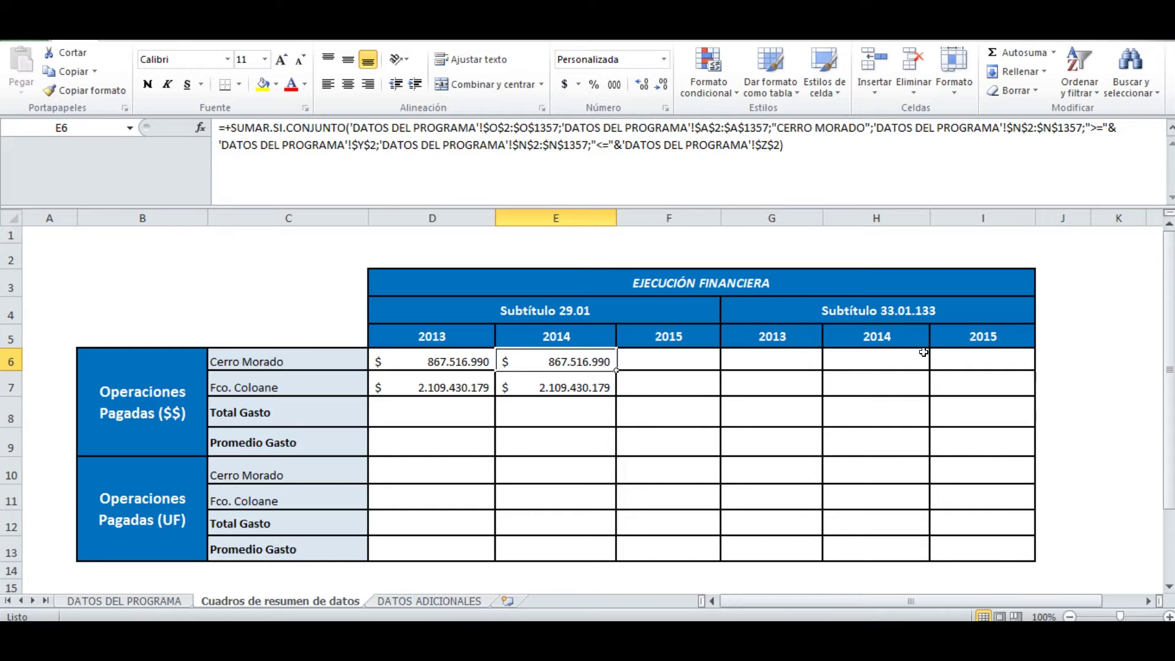
{"action": "left_click", "coordinate": [367, 145]}
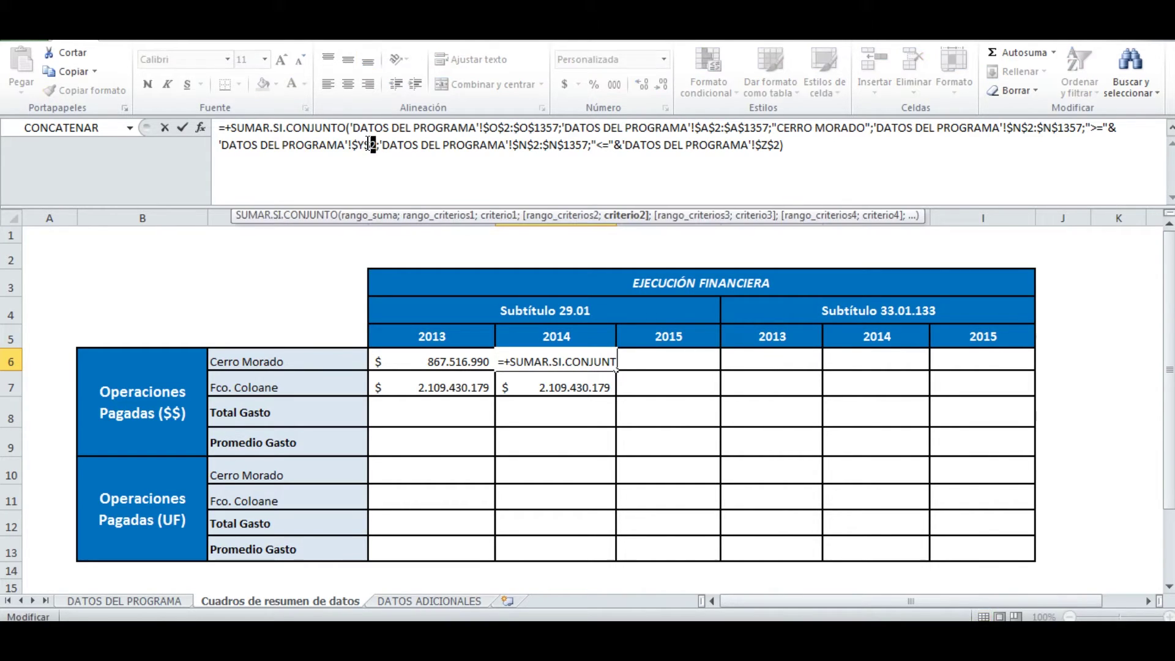
{"action": "type", "text": "3"}
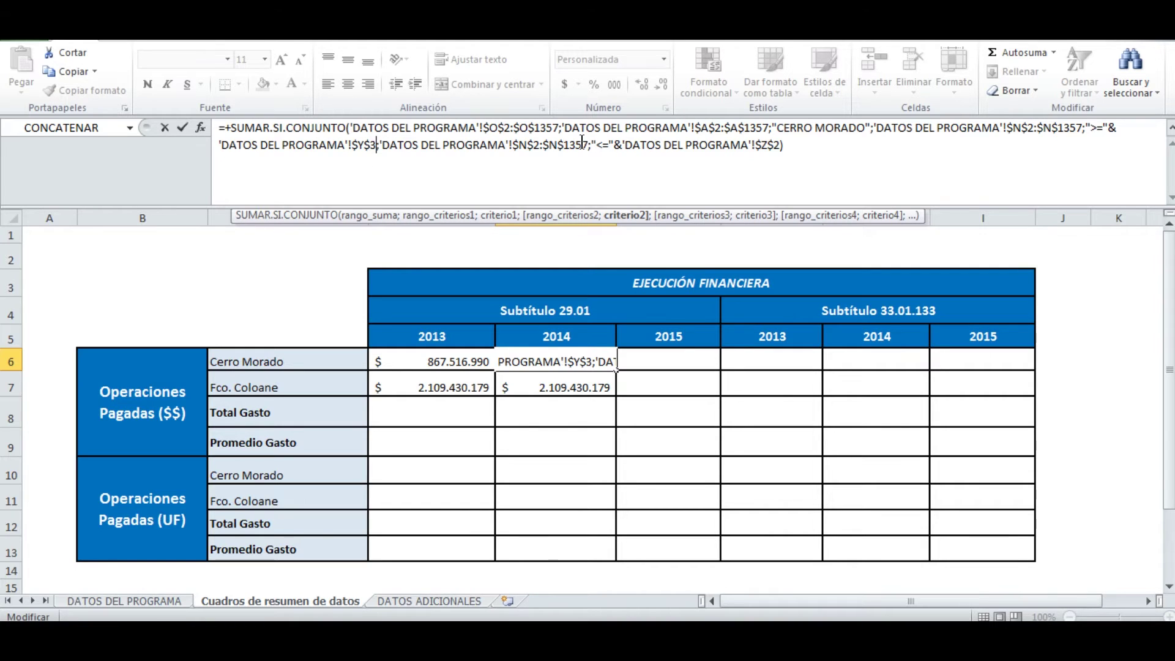
{"action": "left_click_drag", "start_coordinate": [772, 144], "coordinate": [779, 145]}
{"action": "type", "text": "3"}
{"action": "key", "text": "End"}
{"action": "key", "text": "Return"}
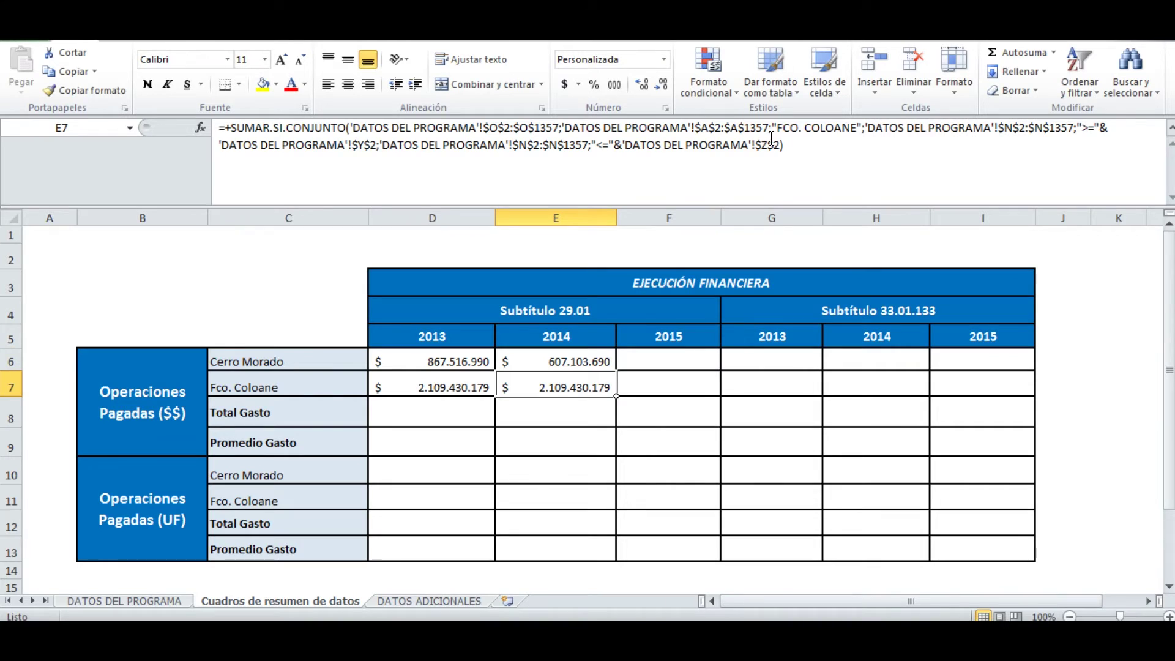
Step: Change the date references in the 2014 Fco. Coloane formula in E7 to $Z$3 and $Y$3
{"action": "left_click", "coordinate": [751, 182]}
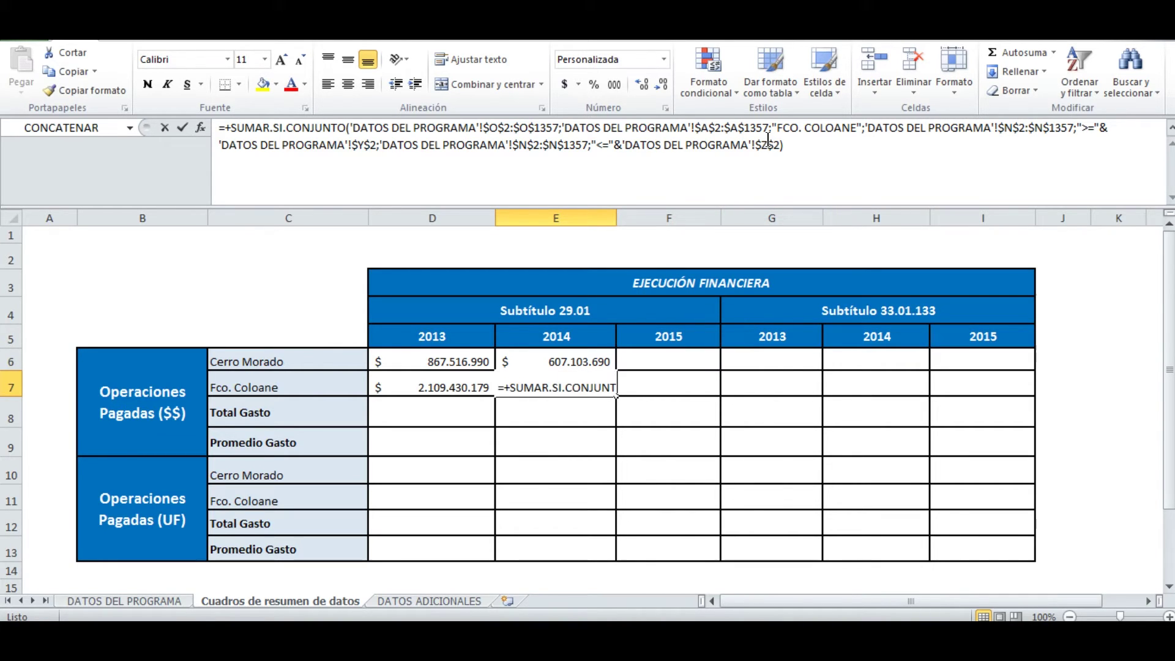
{"action": "key", "text": "Left"}
{"action": "key", "text": "BackSpace"}
{"action": "type", "text": "3"}
{"action": "left_click", "coordinate": [364, 139]}
{"action": "key", "text": "BackSpace"}
{"action": "type", "text": "3"}
{"action": "key", "text": "Return"}
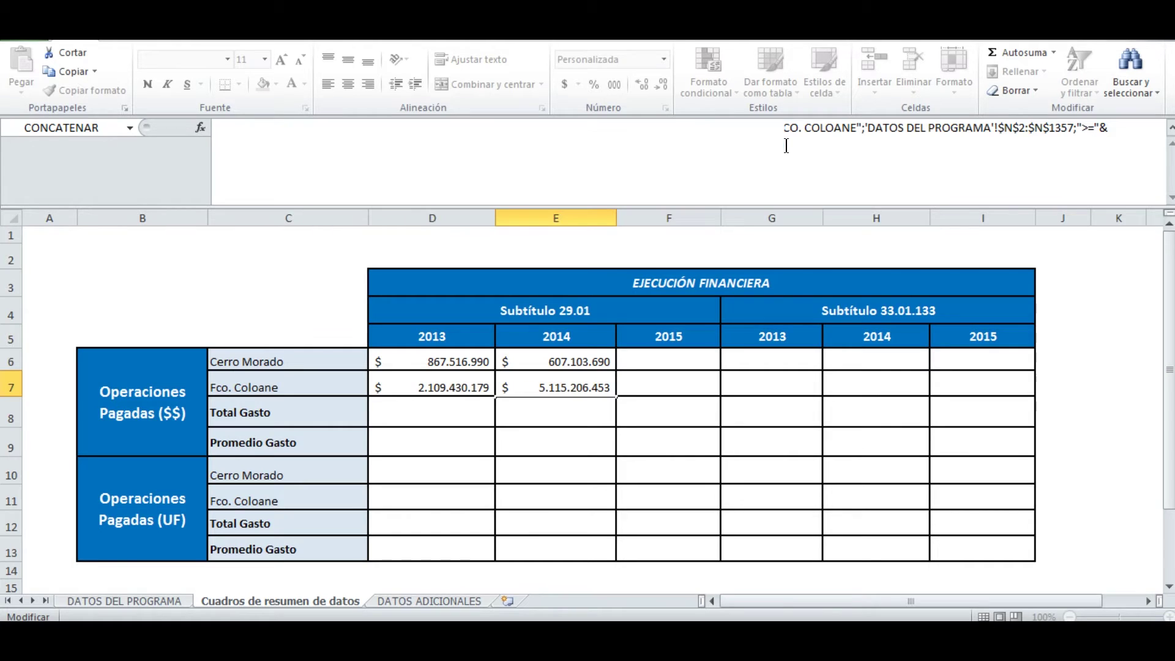
Step: Turn on filtering in the DATOS DEL PROGRAMA sheet and filter POBLACIÓN to CERRO MORADO only
{"action": "left_click", "coordinate": [141, 601]}
{"action": "left_click", "coordinate": [85, 265]}
{"action": "left_click", "coordinate": [347, 39]}
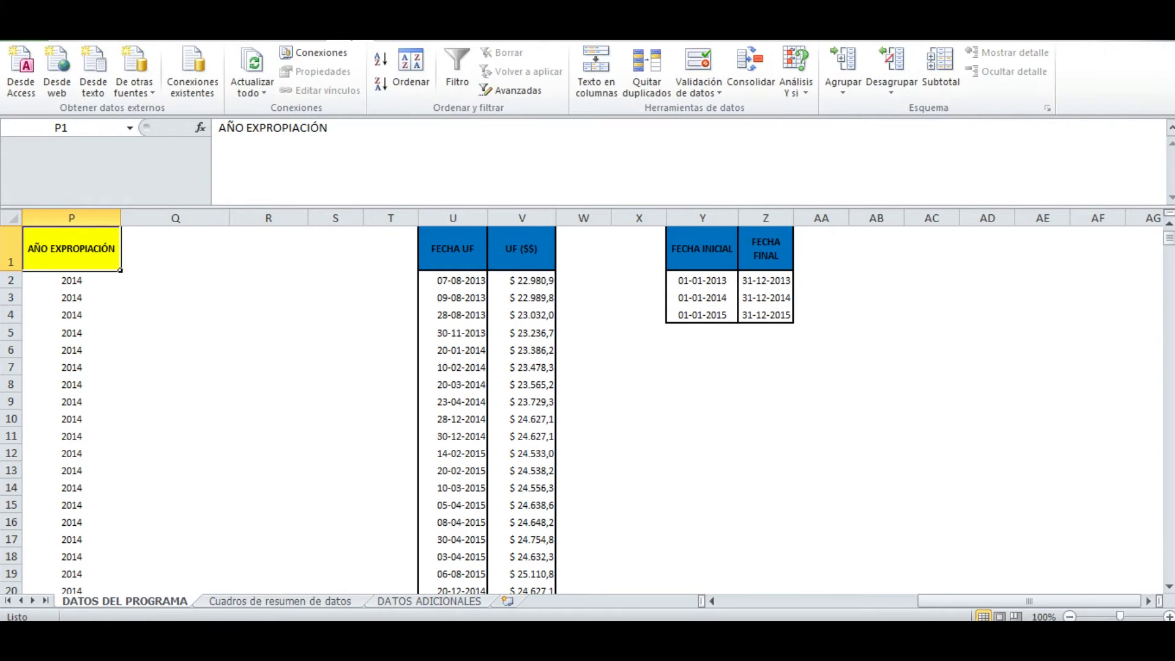
{"action": "left_click", "coordinate": [448, 60]}
{"action": "left_click", "coordinate": [107, 262]}
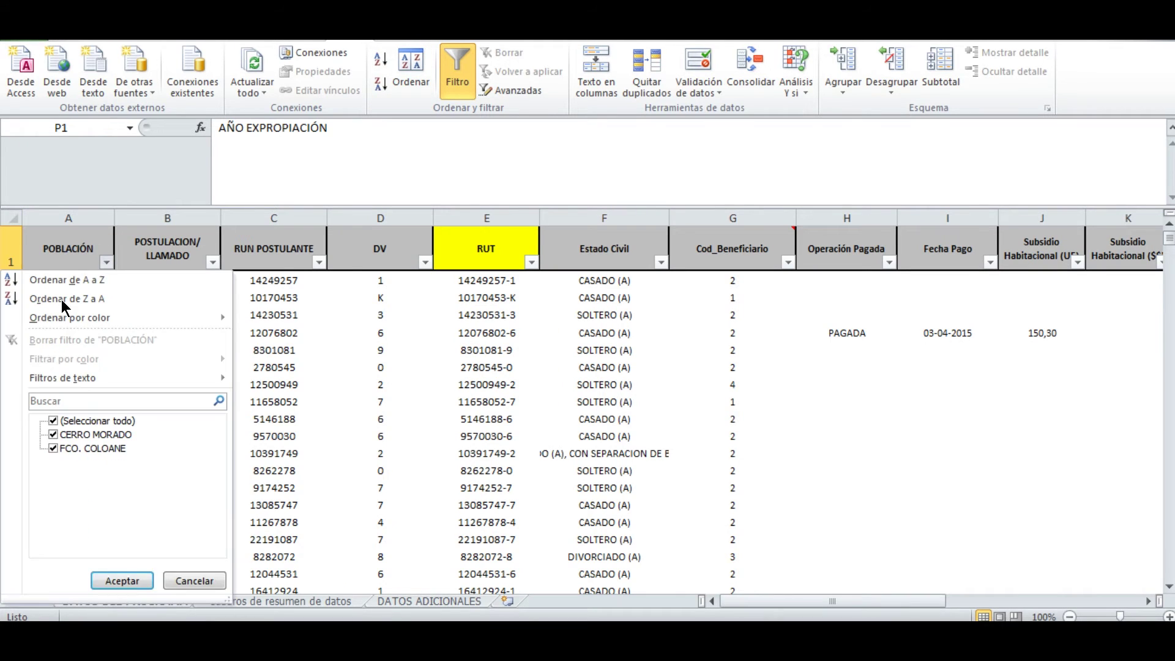
{"action": "left_click", "coordinate": [68, 421]}
{"action": "left_click", "coordinate": [95, 435]}
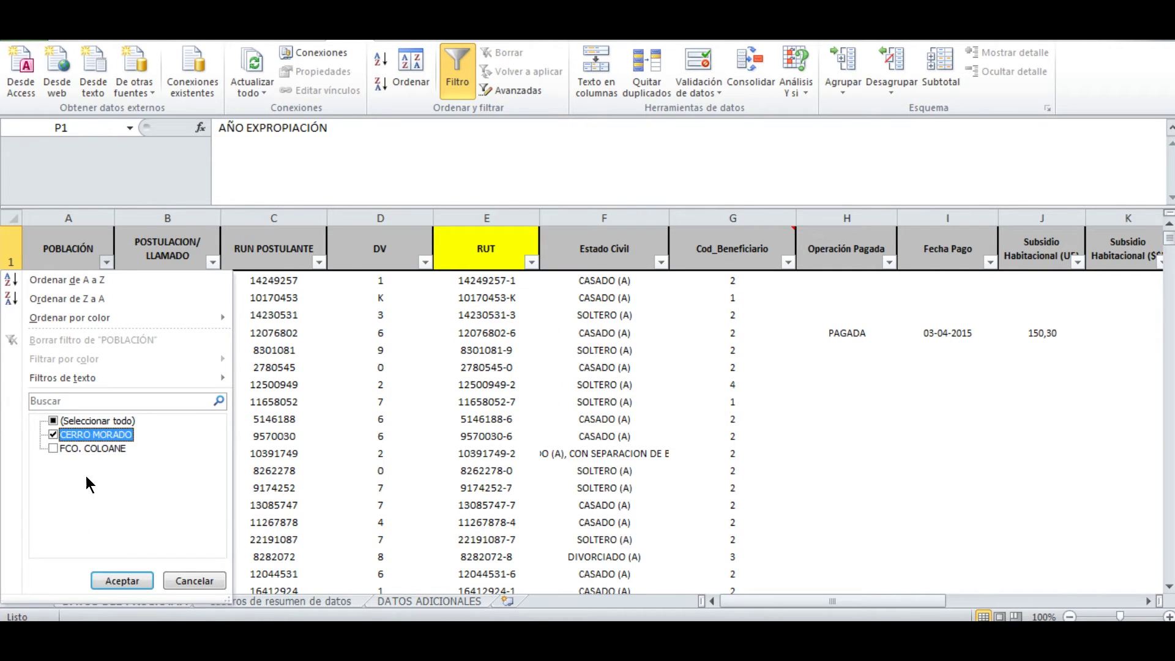
{"action": "left_click", "coordinate": [121, 581]}
Step: Filter the AÑO EXPROPIACIÓN column to show only 2014
{"action": "left_click_drag", "start_coordinate": [826, 601], "coordinate": [992, 593]}
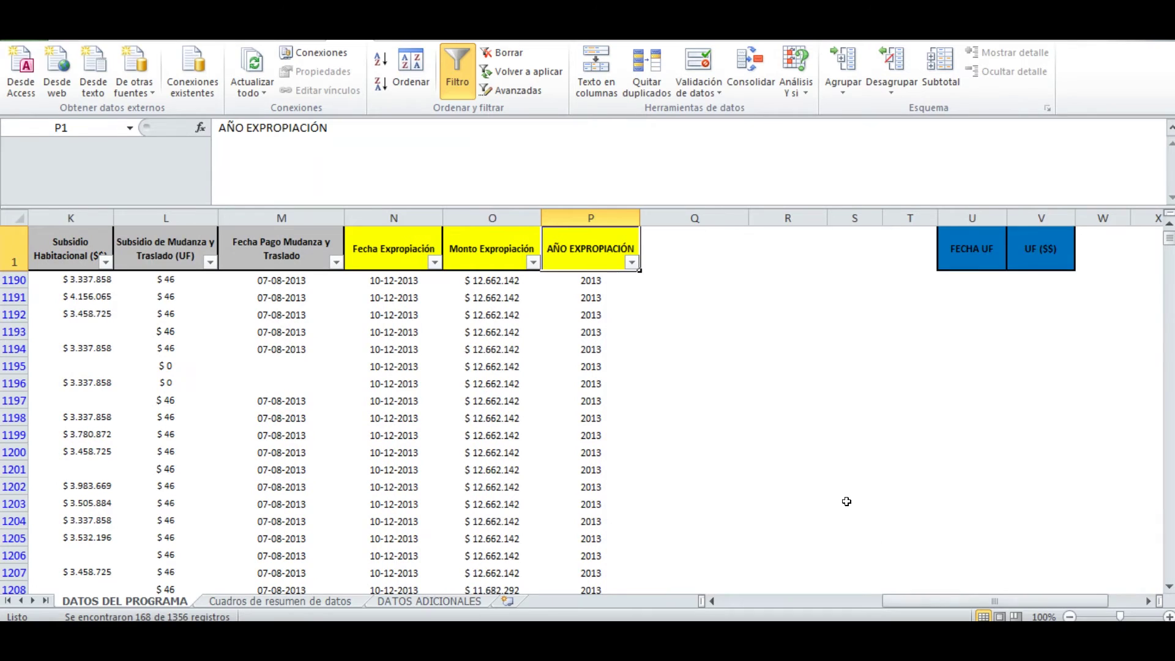
{"action": "left_click", "coordinate": [631, 262]}
{"action": "left_click", "coordinate": [504, 422]}
{"action": "left_click", "coordinate": [481, 448]}
{"action": "left_click", "coordinate": [530, 581]}
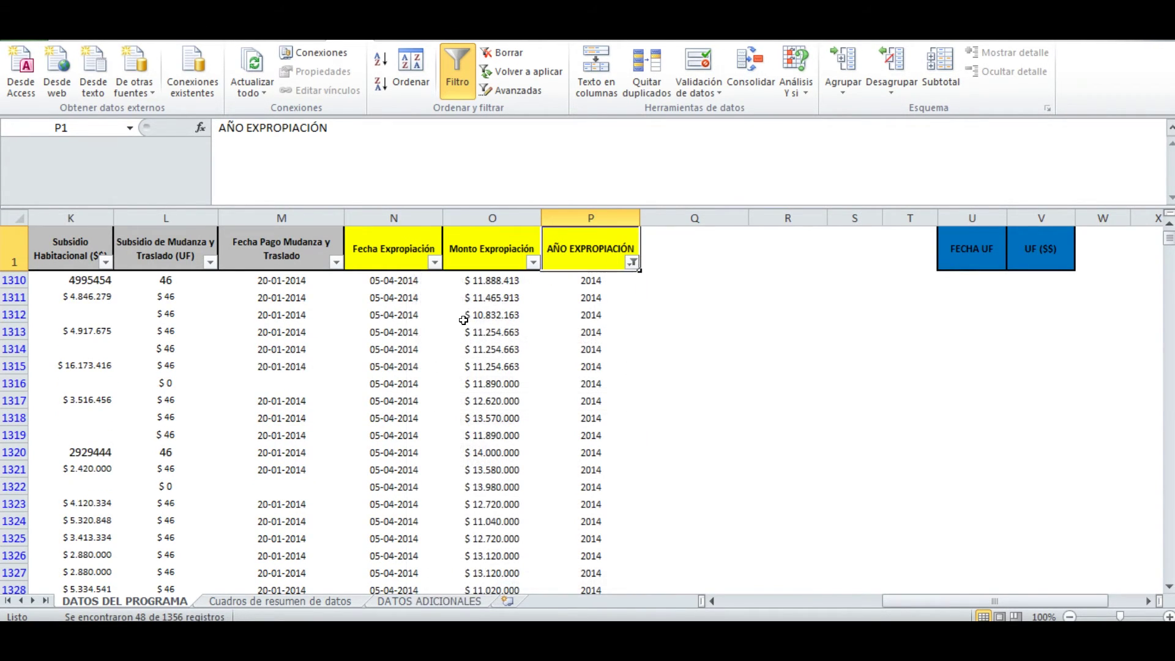
Step: Select all filtered Monto Expropiación amounts and compare their sum with the 2014 Cerro Morado total in the summary sheet
{"action": "left_click", "coordinate": [415, 280]}
{"action": "left_click", "coordinate": [470, 280]}
{"action": "key", "text": "ctrl+shift+Down"}
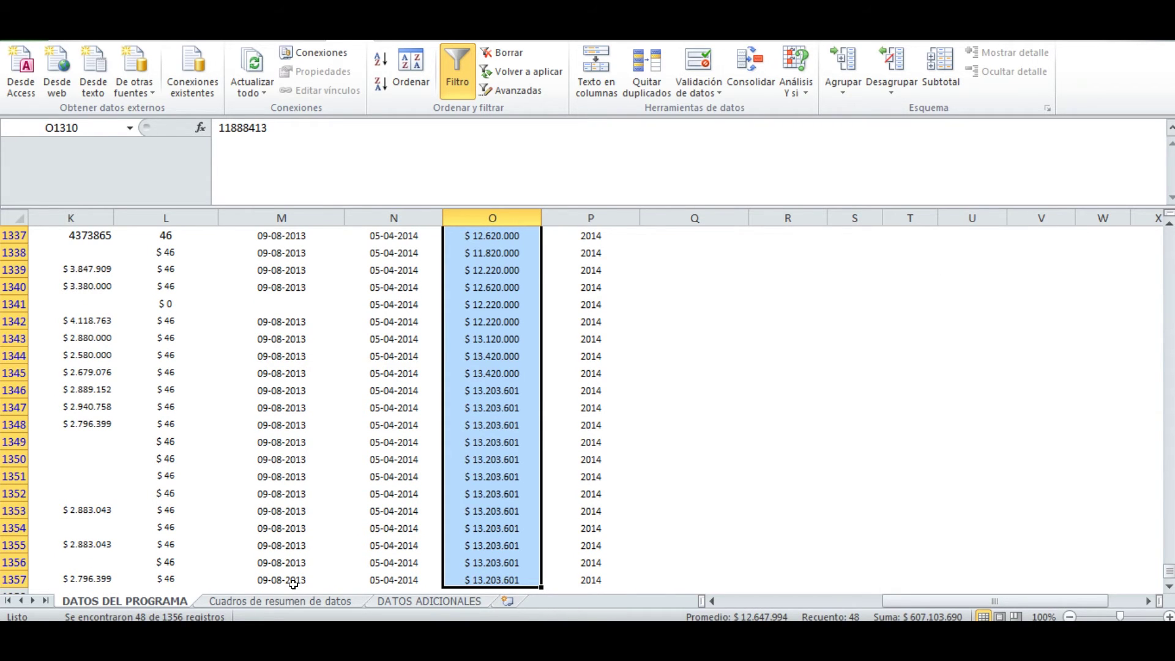
{"action": "key", "text": "ctrl+Page_Down"}
{"action": "key", "text": "ctrl+Page_Up"}
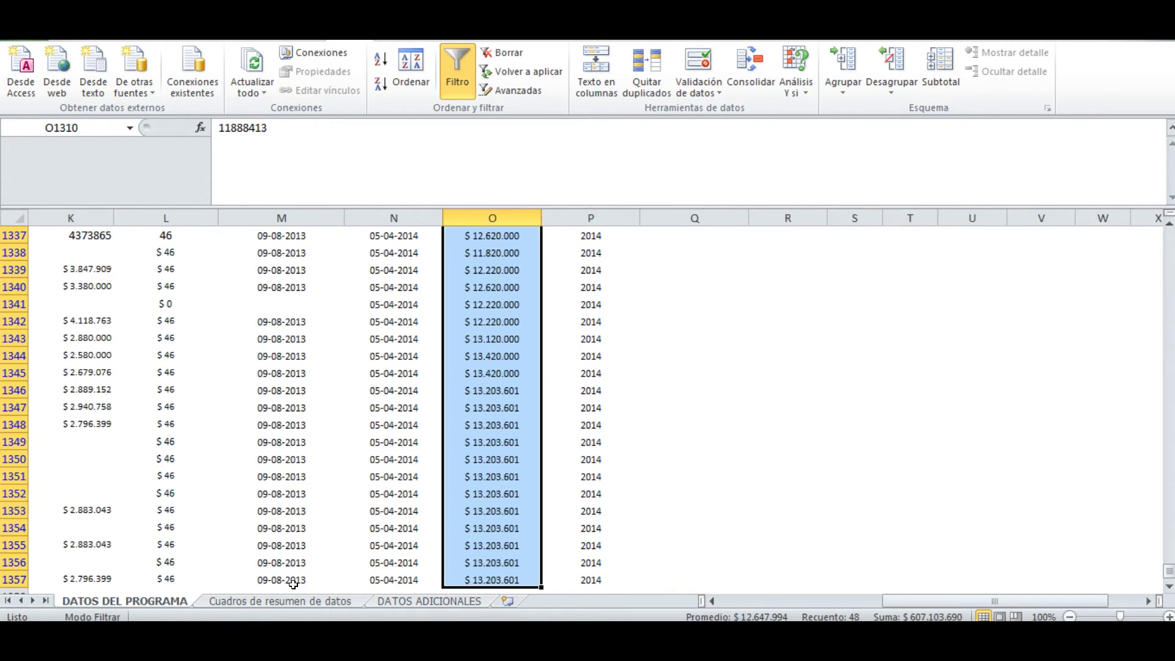
Step: Remove the filters from the data sheet and go to the 2015 Cerro Morado cell F6 in Cuadros de resumen de datos
{"action": "key", "text": "ctrl+Up"}
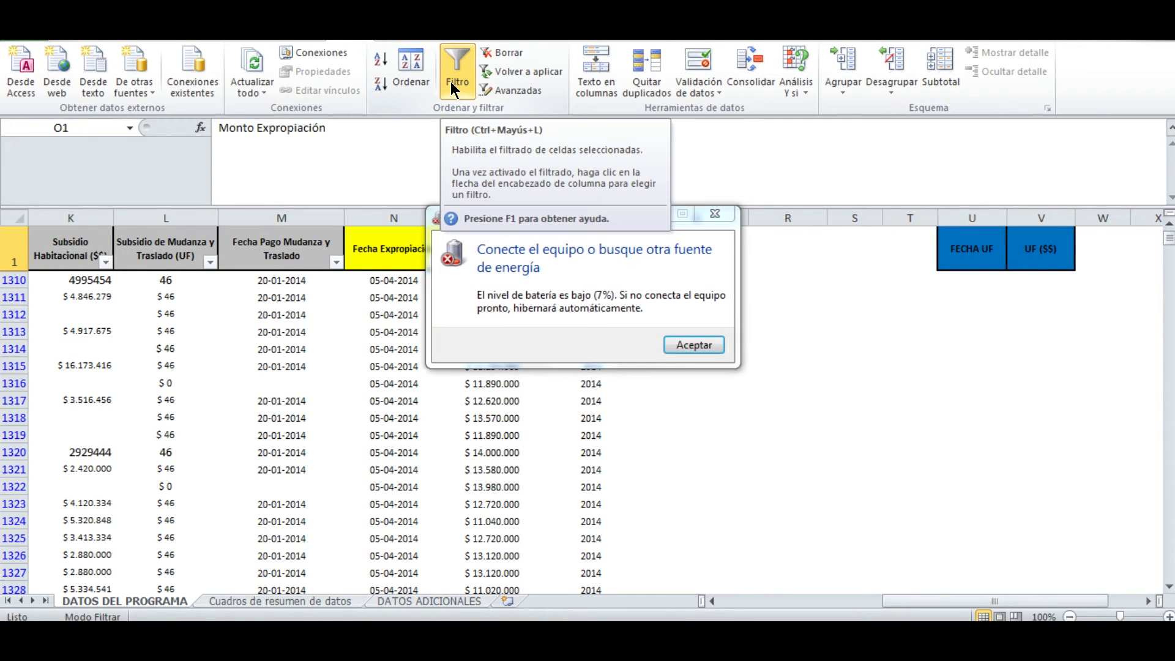
{"action": "key", "text": "Return"}
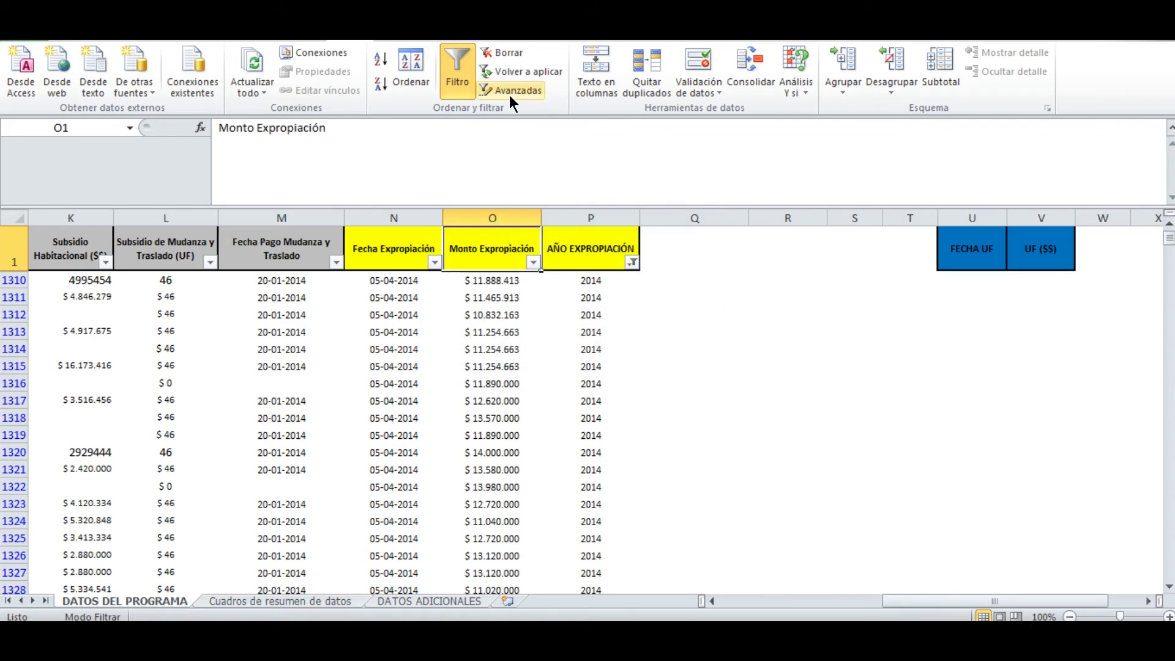
{"action": "left_click", "coordinate": [454, 72]}
{"action": "left_click", "coordinate": [242, 603]}
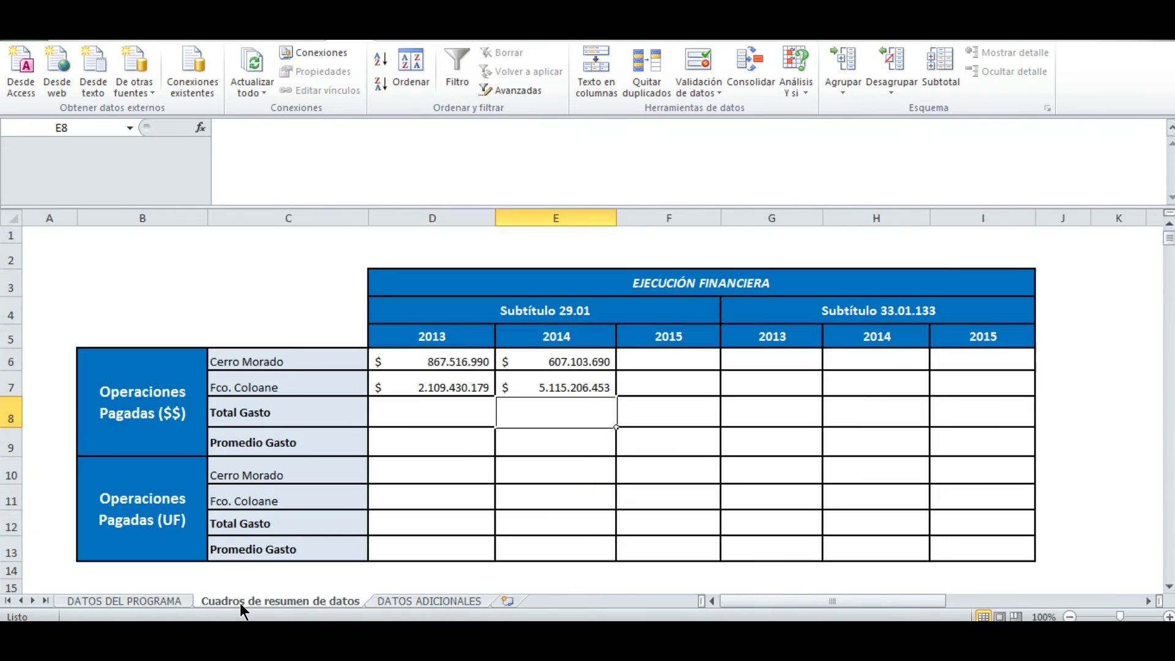
{"action": "left_click", "coordinate": [620, 383]}
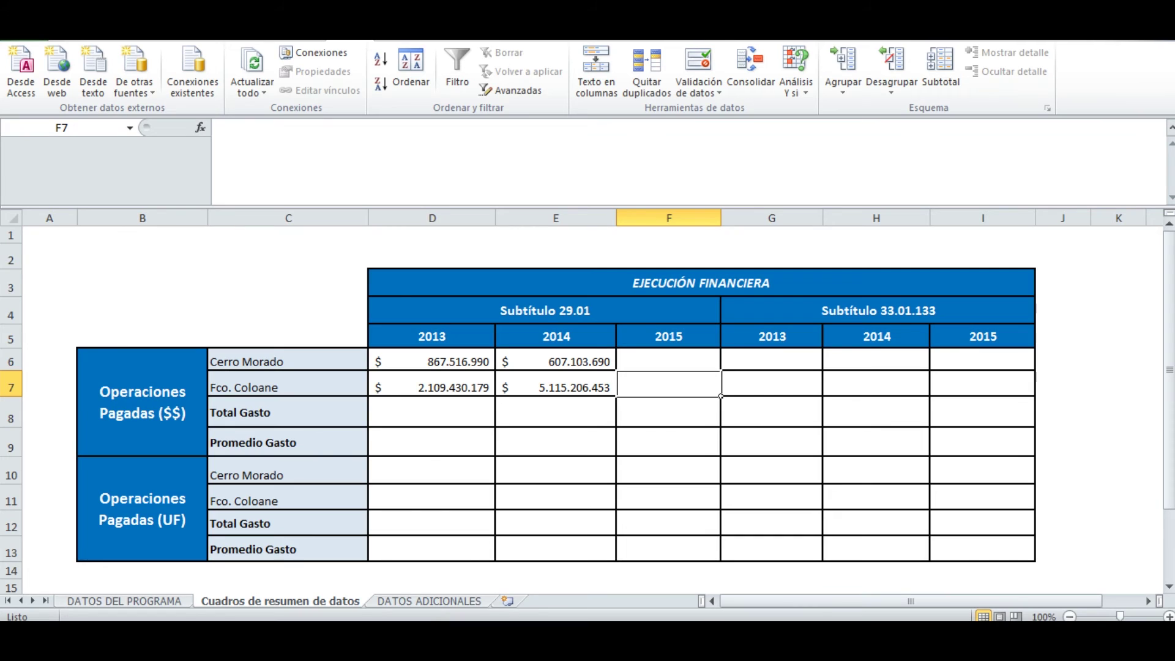
{"action": "left_click", "coordinate": [680, 362]}
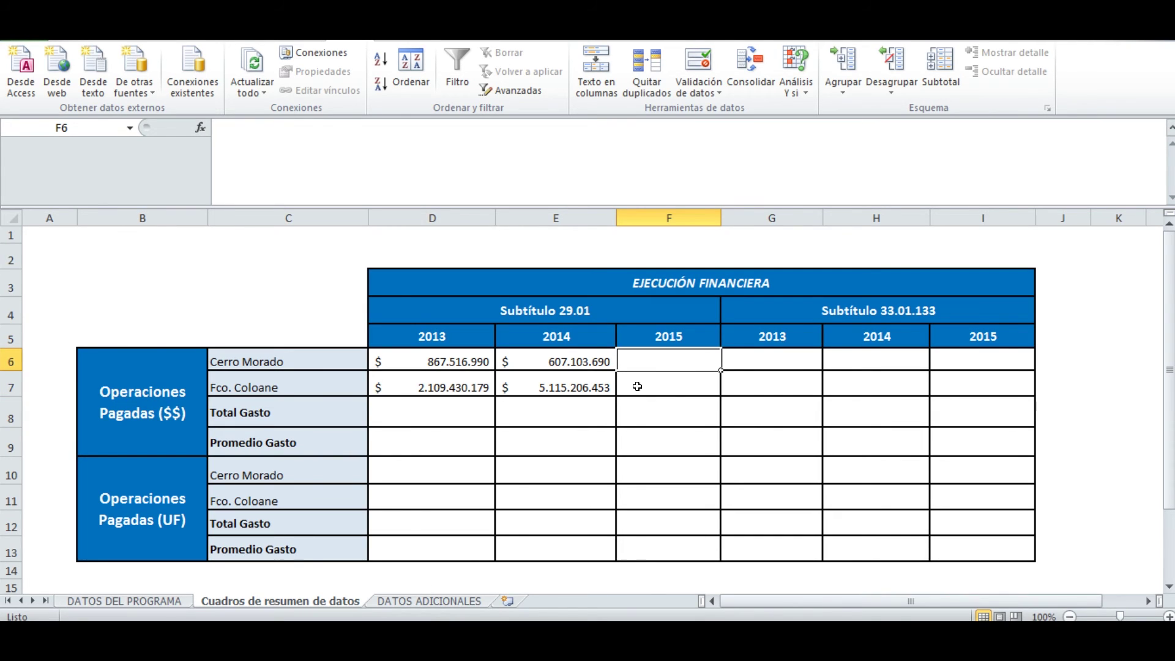